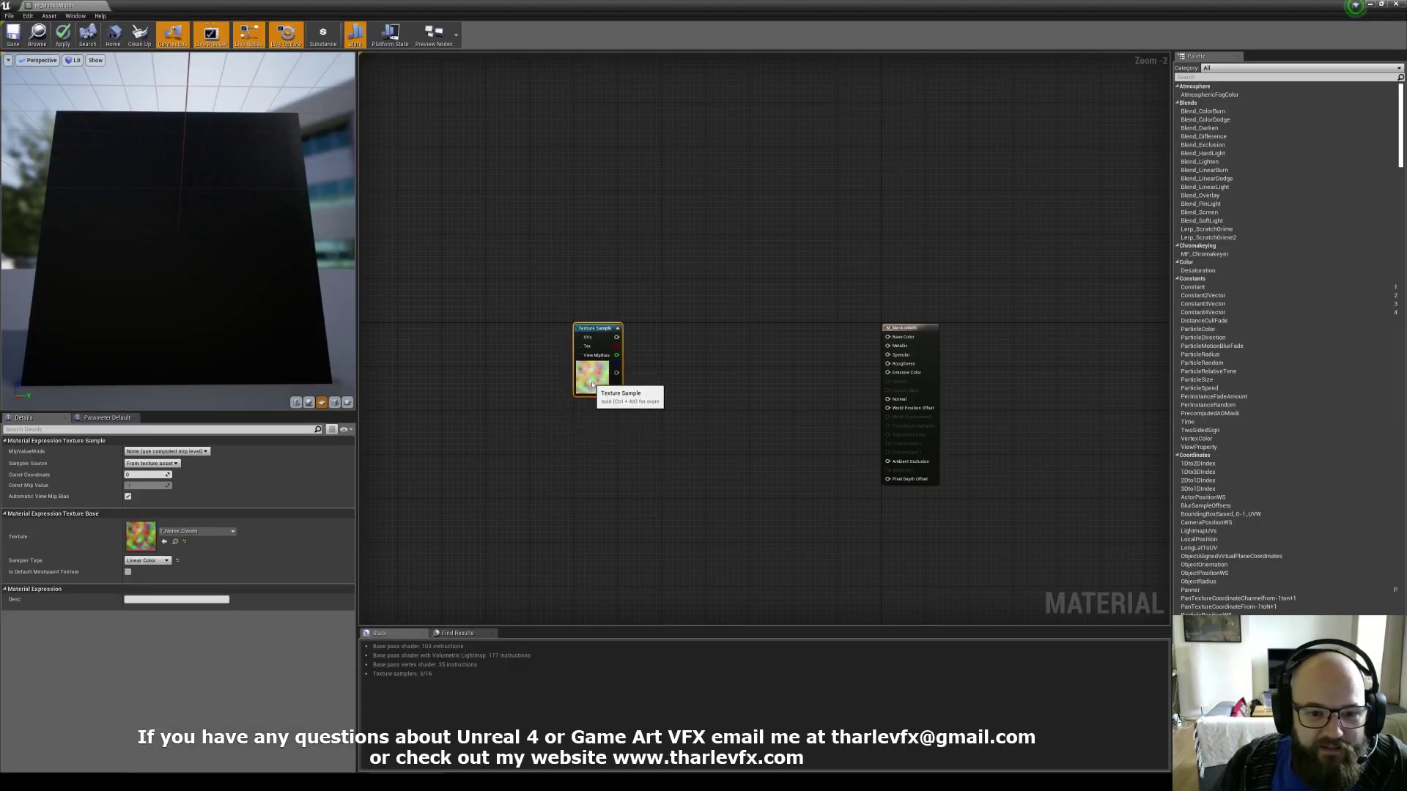
left_click(682, 389)
scroll(714, 419, "up", 1)
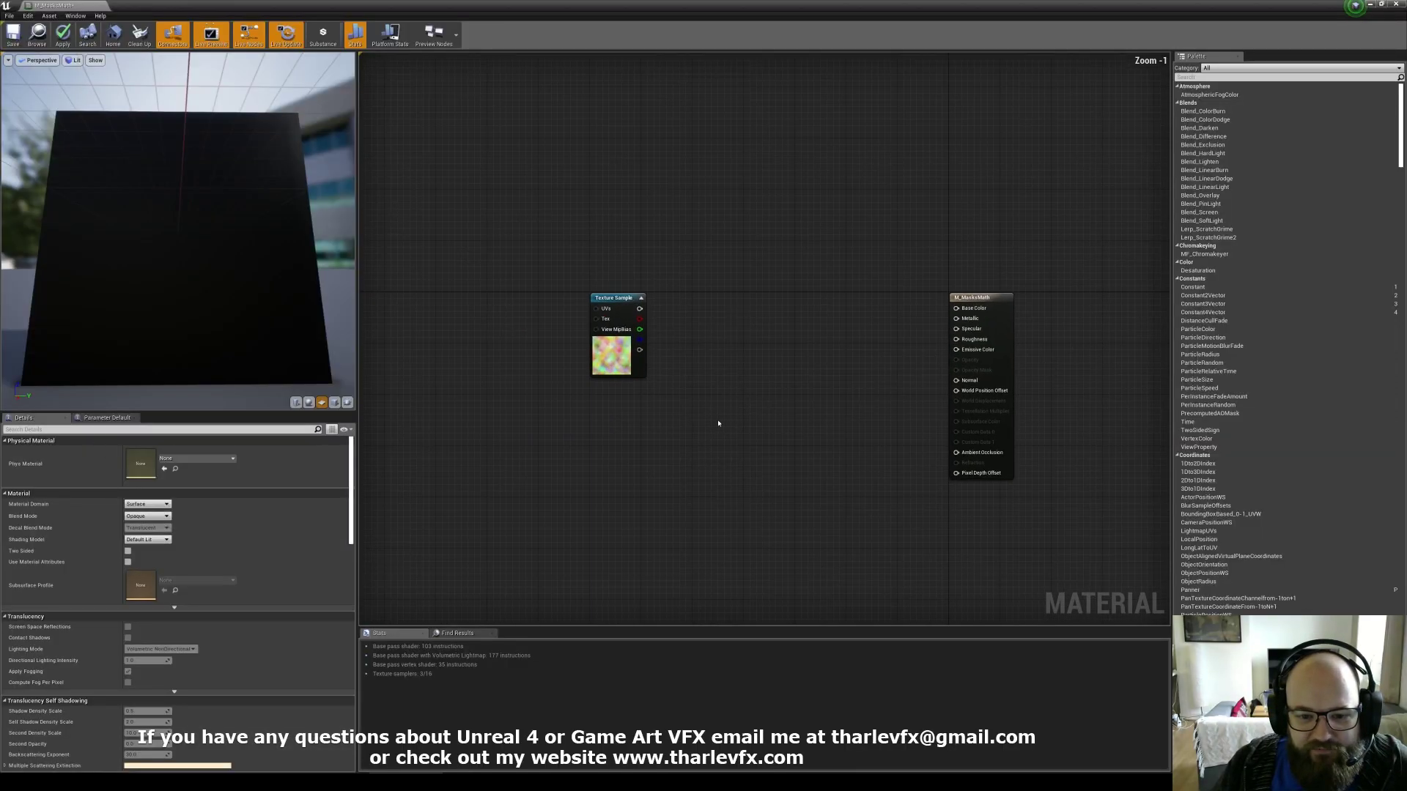
right_click_drag(732, 445, 711, 442)
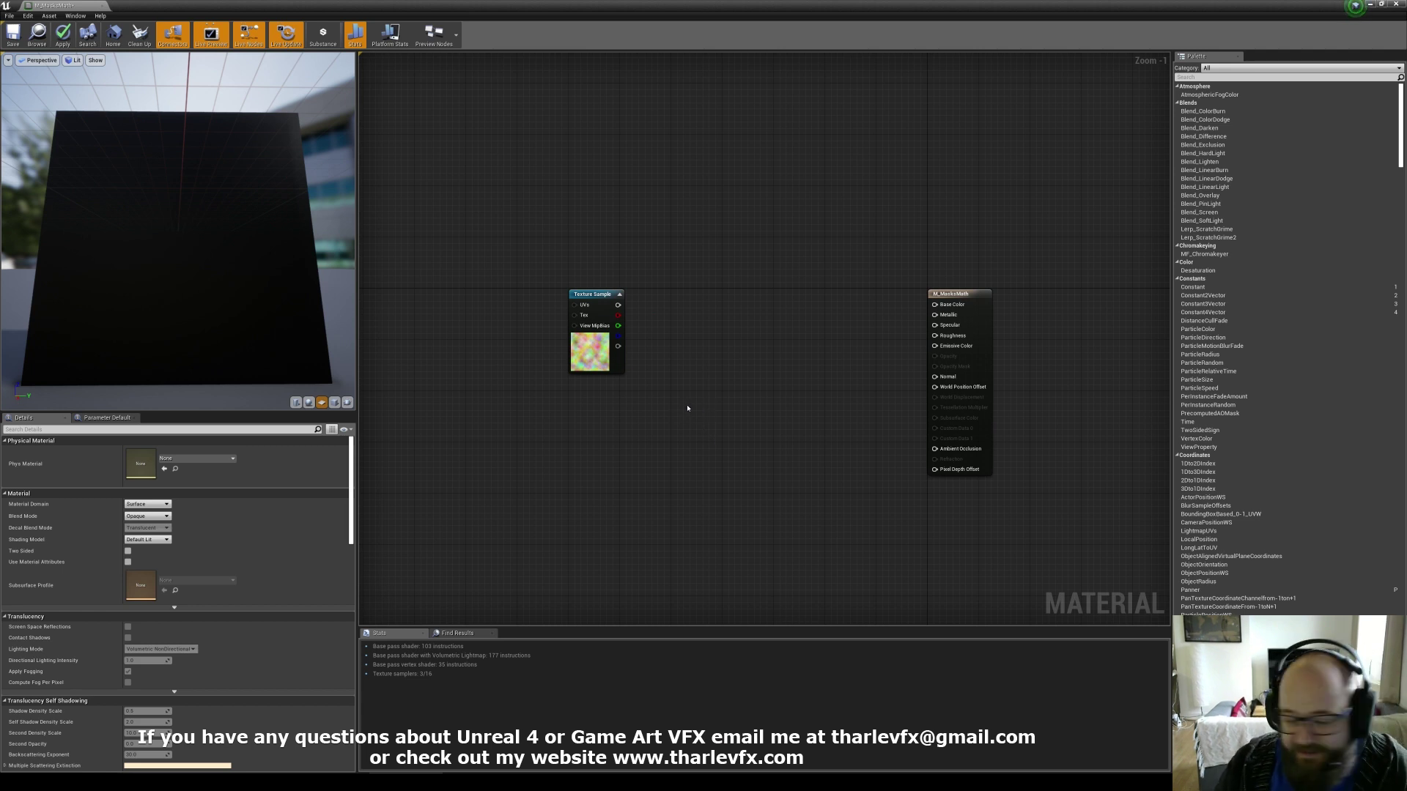
left_click(590, 365)
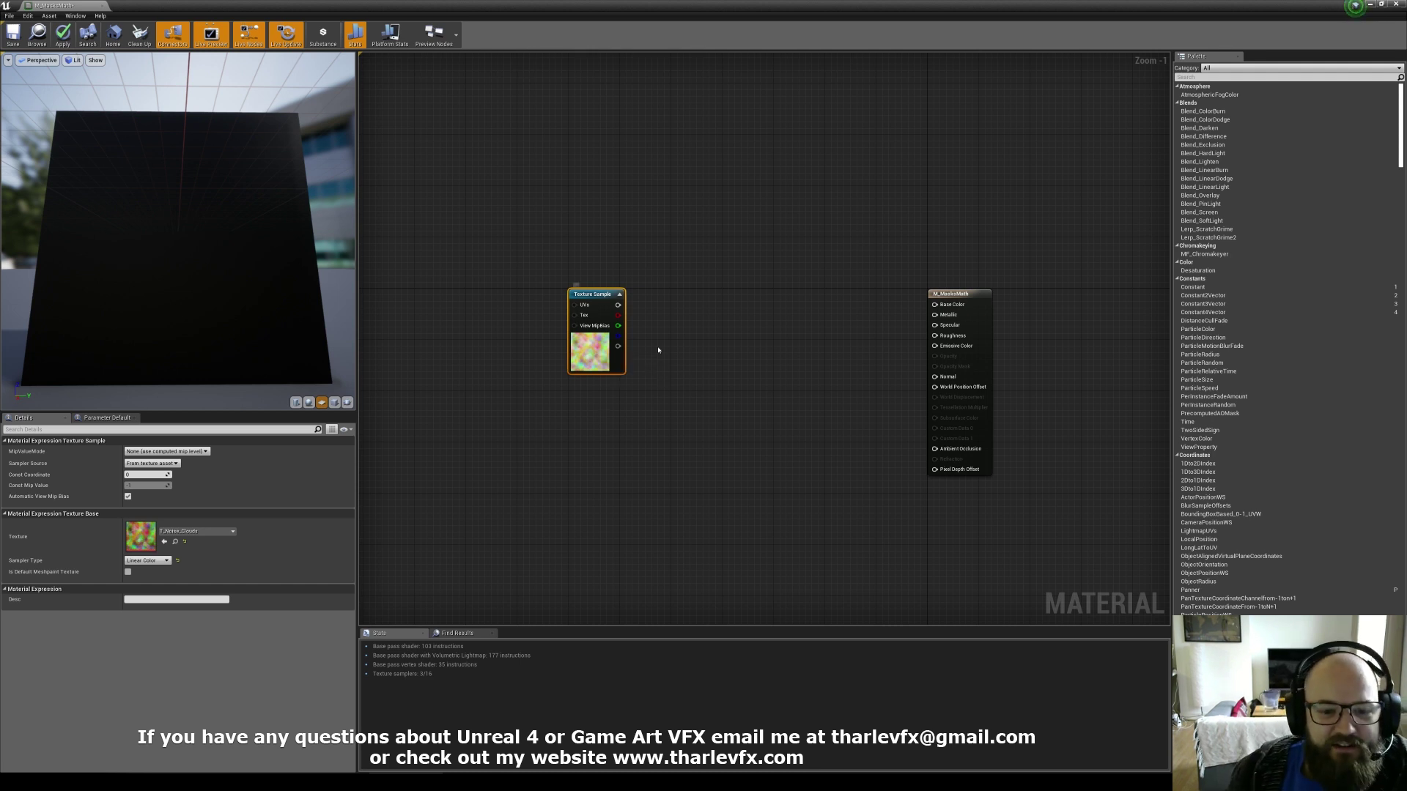
left_click(672, 397)
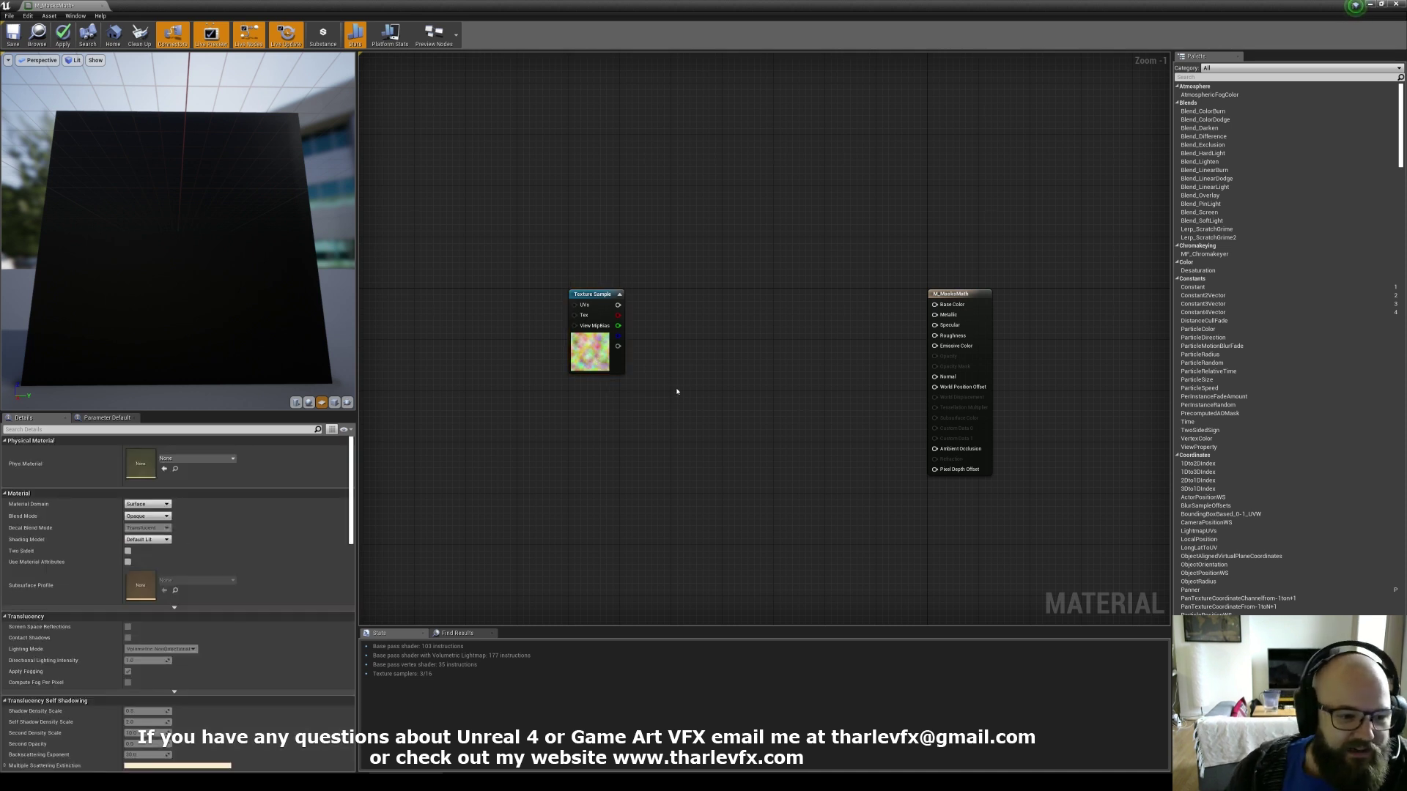
left_click_drag(223, 245, 273, 251)
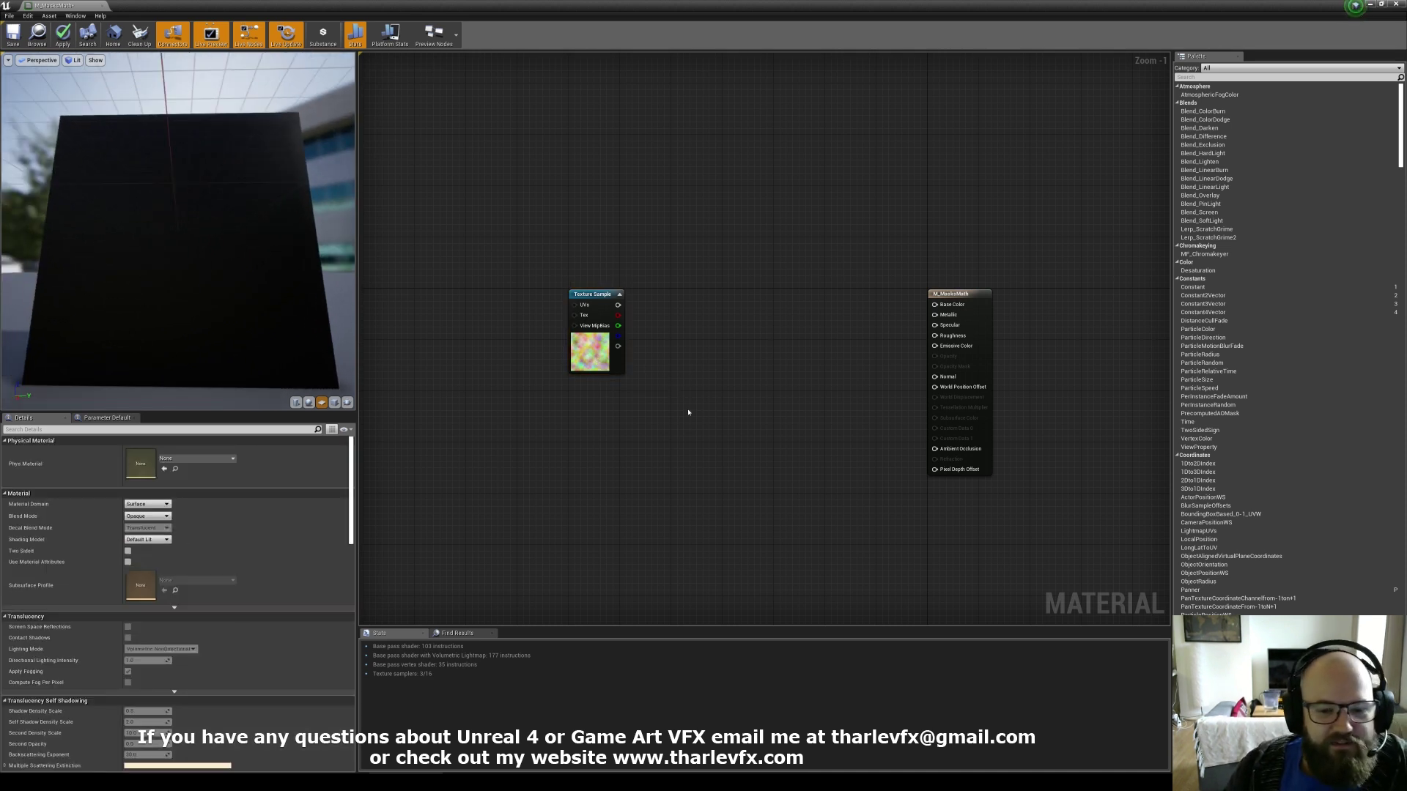
left_click(601, 359)
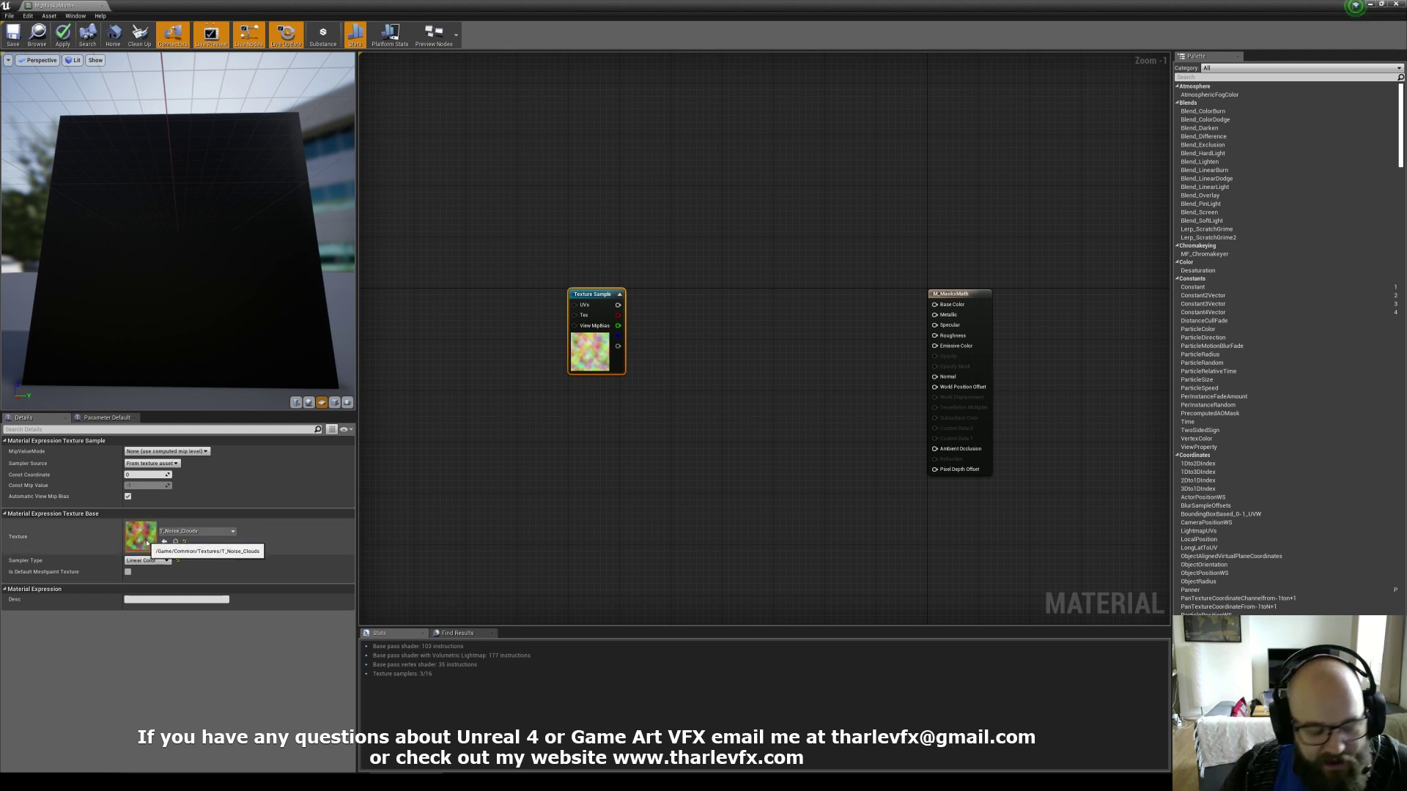
left_click(667, 348)
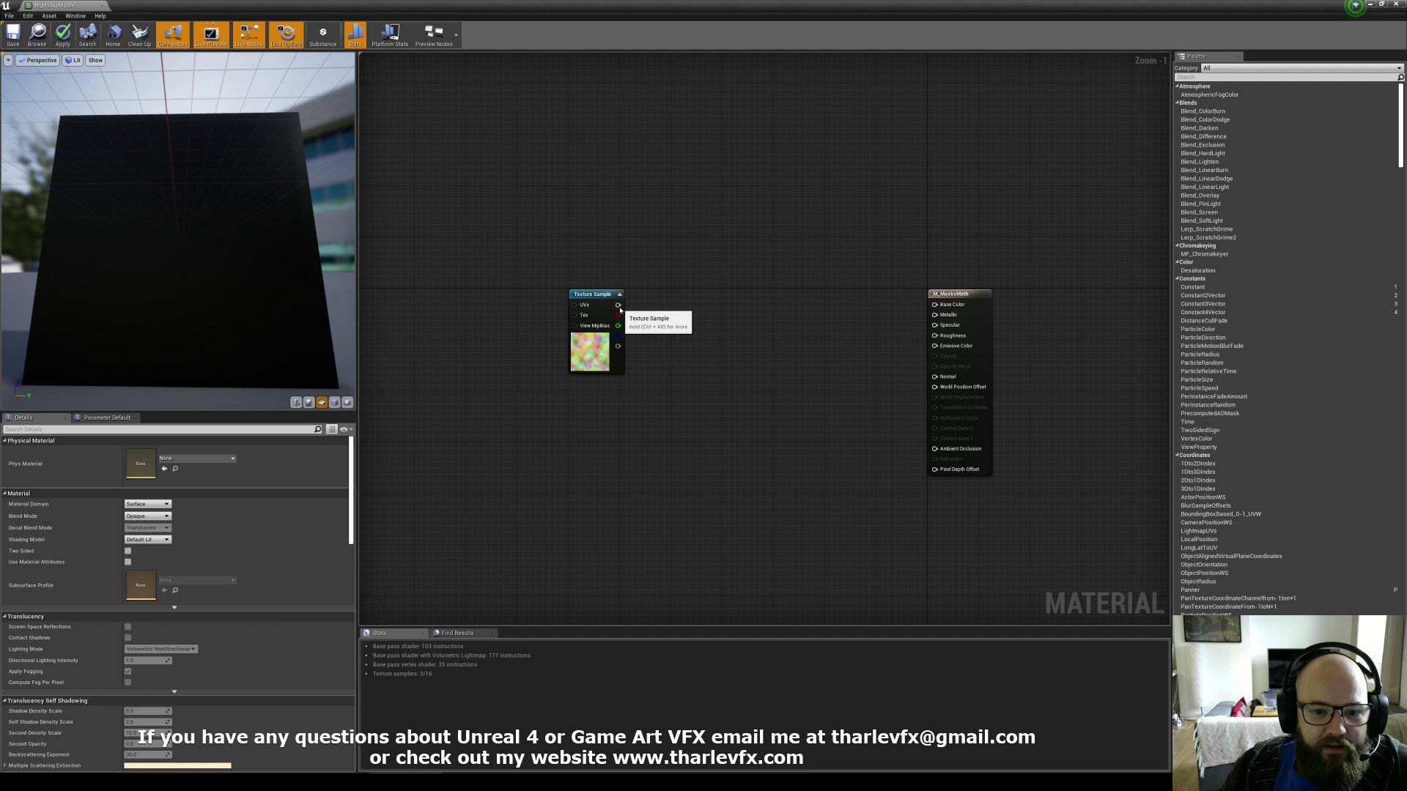
Add a Component Mask node fed by the Texture Sample's RGB output and limit it to the R channel.
left_click_drag(618, 305, 660, 292)
key("Return")
left_click(680, 311)
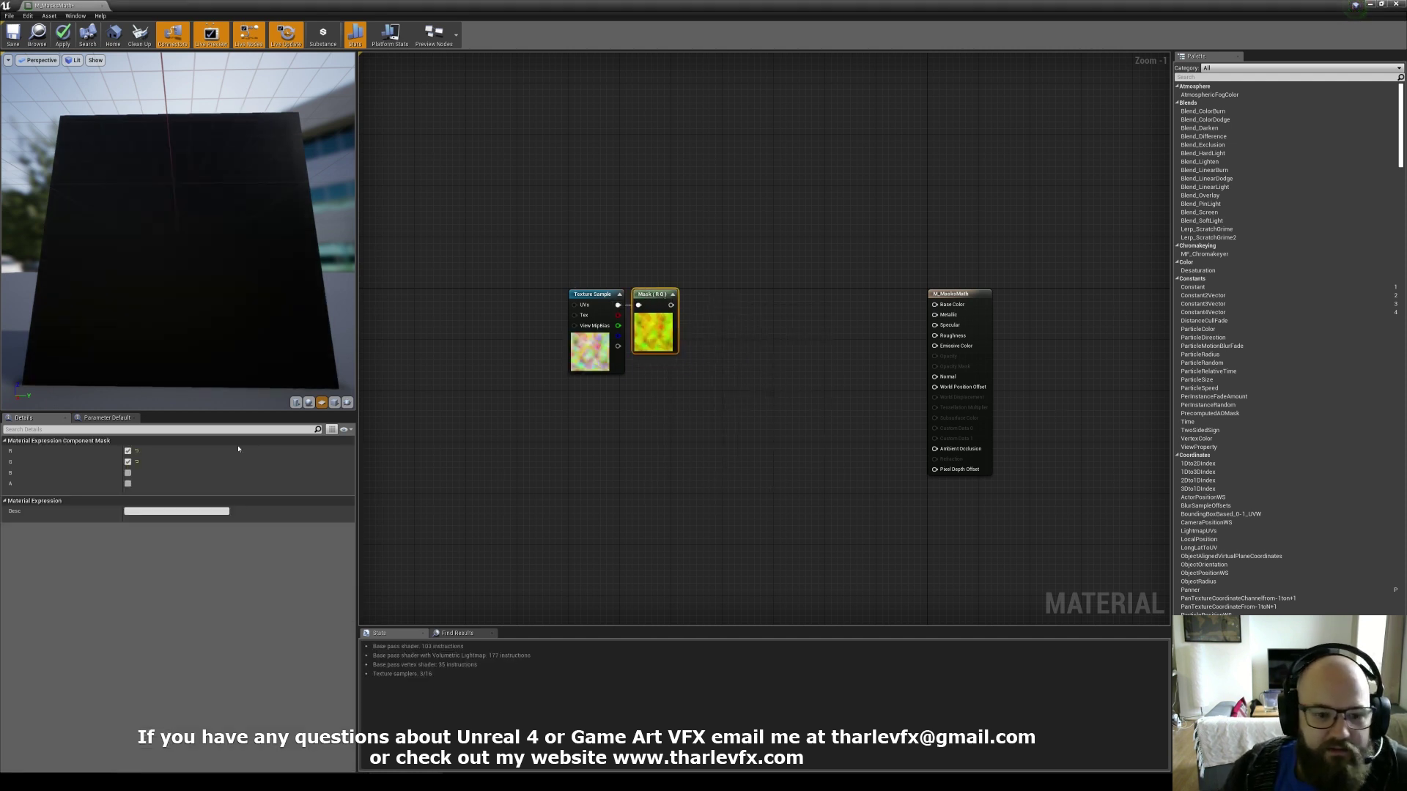
left_click(127, 461)
scroll(659, 335, "up", 1)
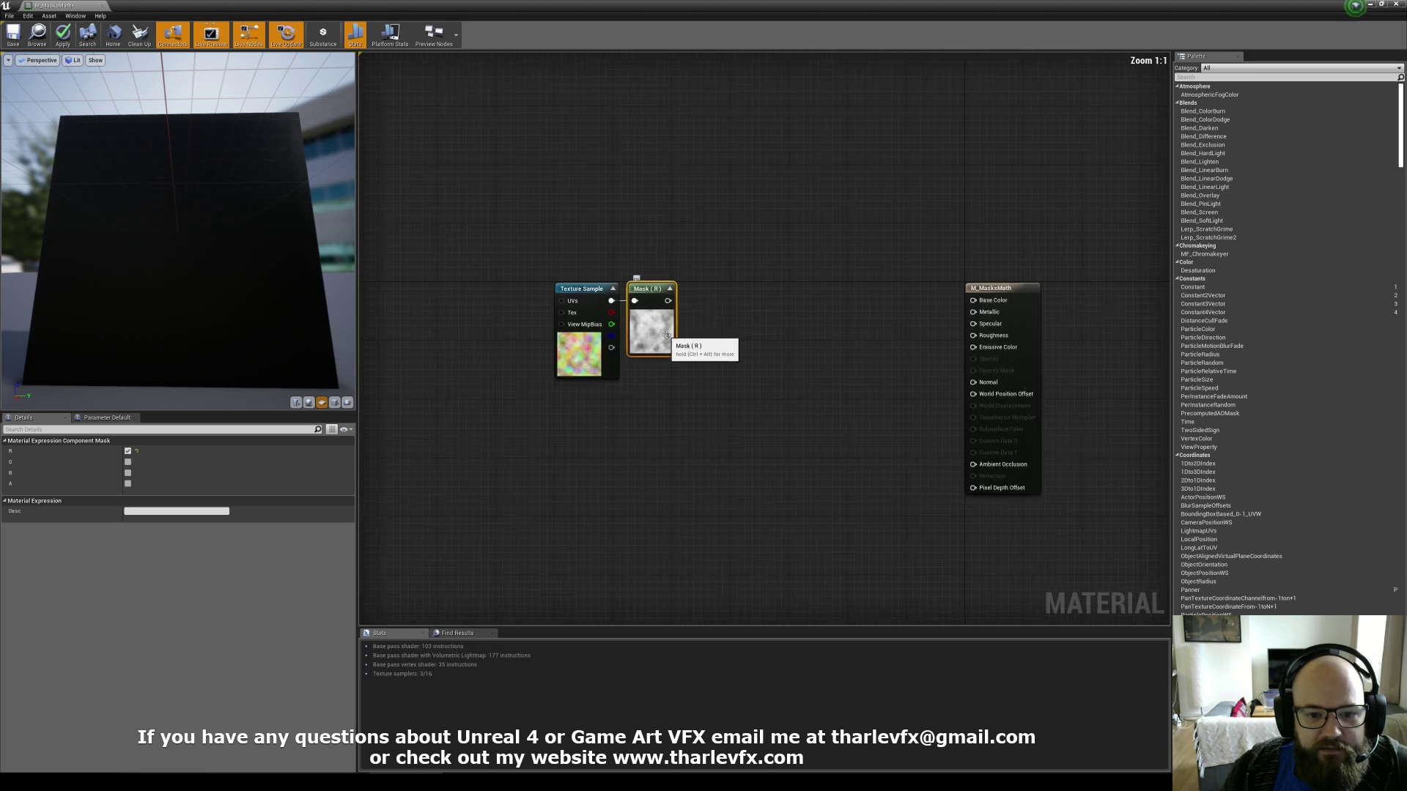
Preview the red-channel Mask node in the material viewport.
right_click_drag(630, 332, 649, 348)
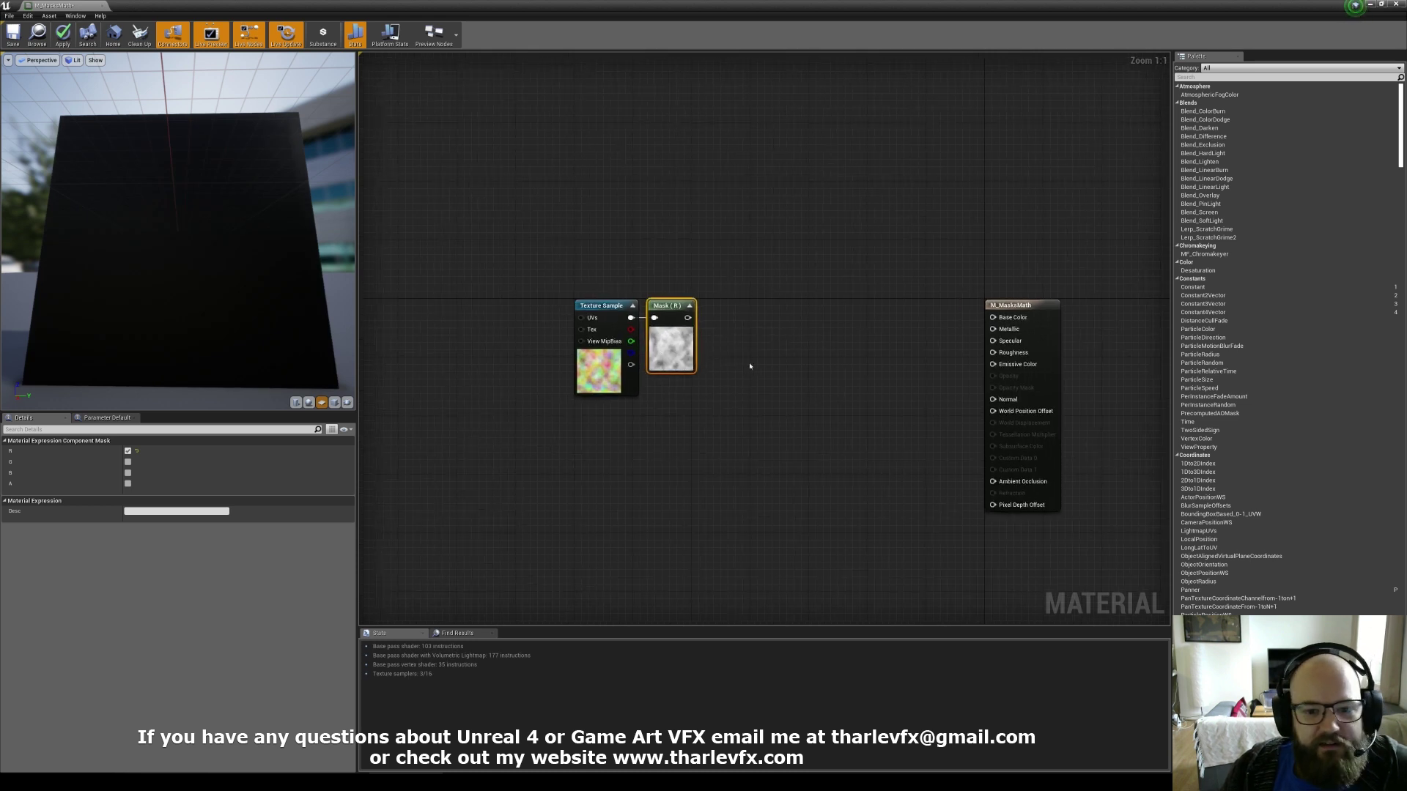
right_click(675, 335)
left_click(725, 351)
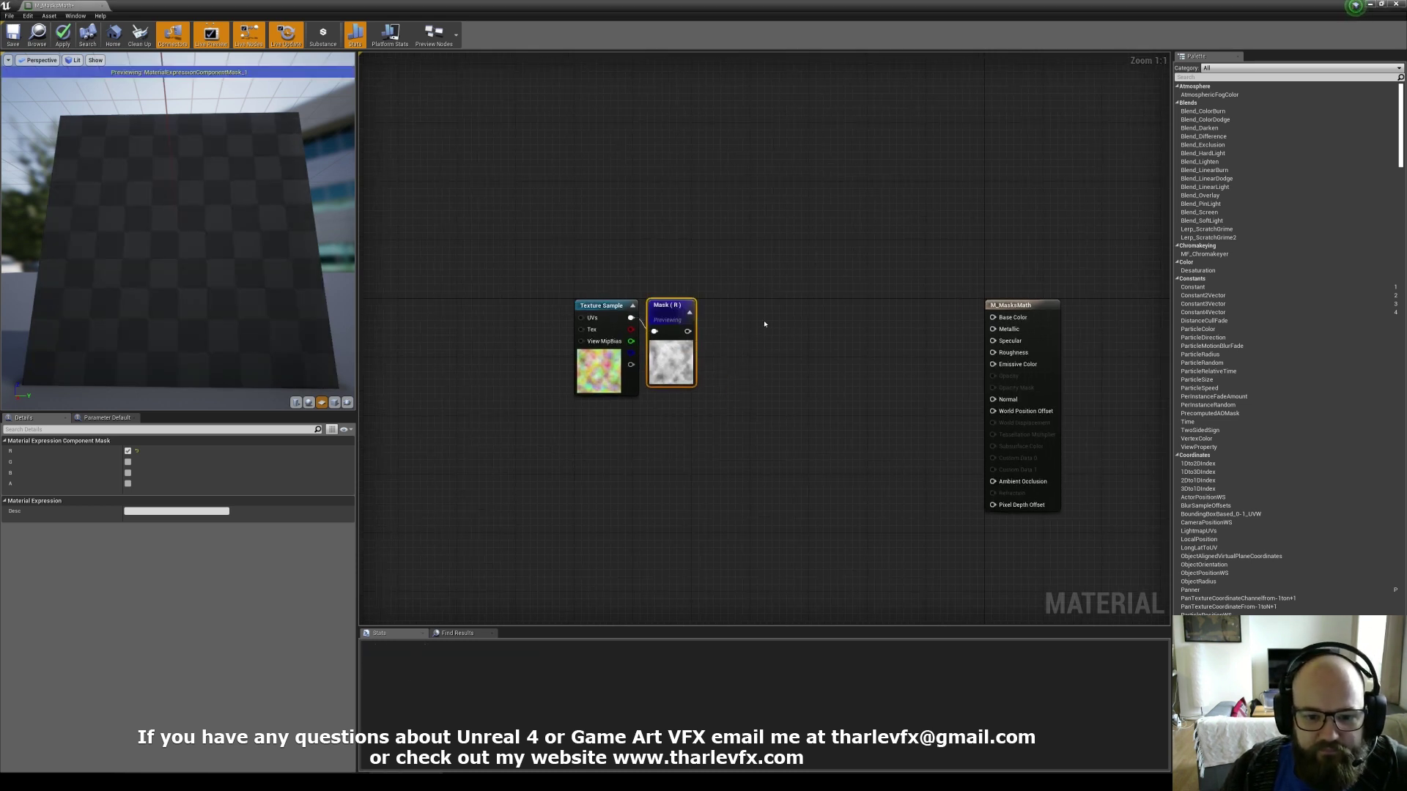
left_click(764, 323)
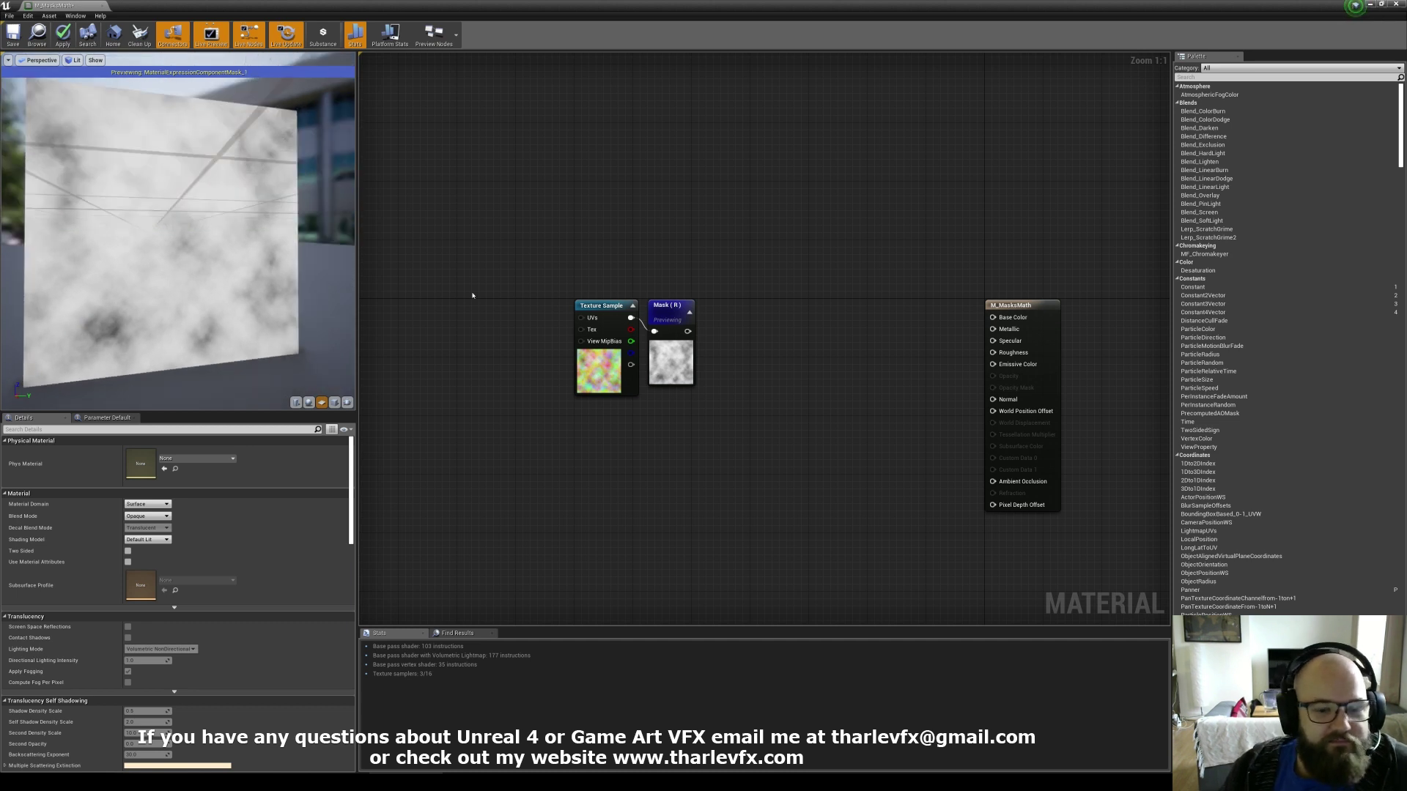
Move the Texture Sample and Mask nodes farther away from the material output node and turn the preview plane to face the camera.
right_click_drag(680, 430, 754, 402)
left_click_drag(798, 396, 680, 330)
left_click_drag(672, 335, 556, 335)
left_click(710, 368)
right_click_drag(699, 366, 676, 373)
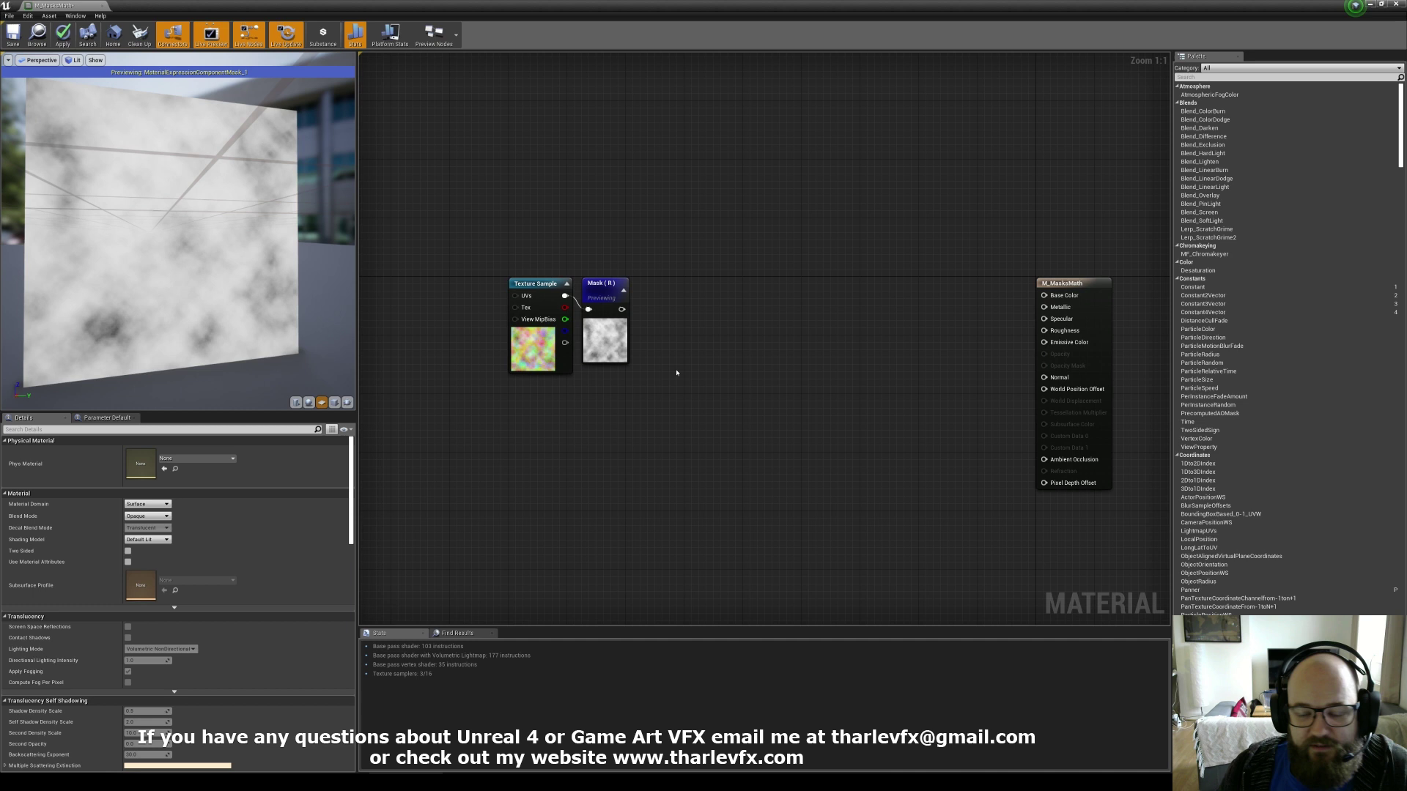
left_click_drag(308, 288, 271, 279)
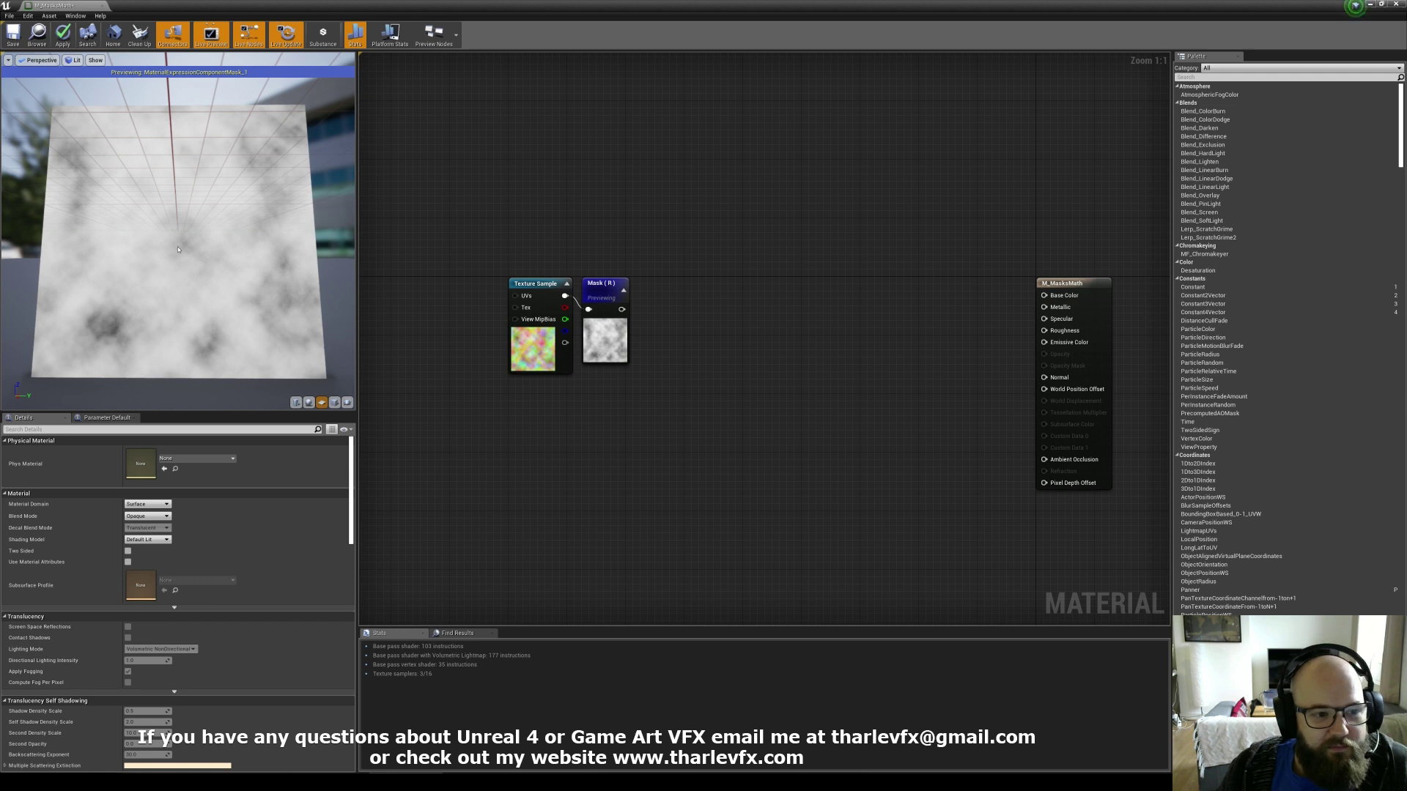
right_click_drag(704, 386, 686, 367)
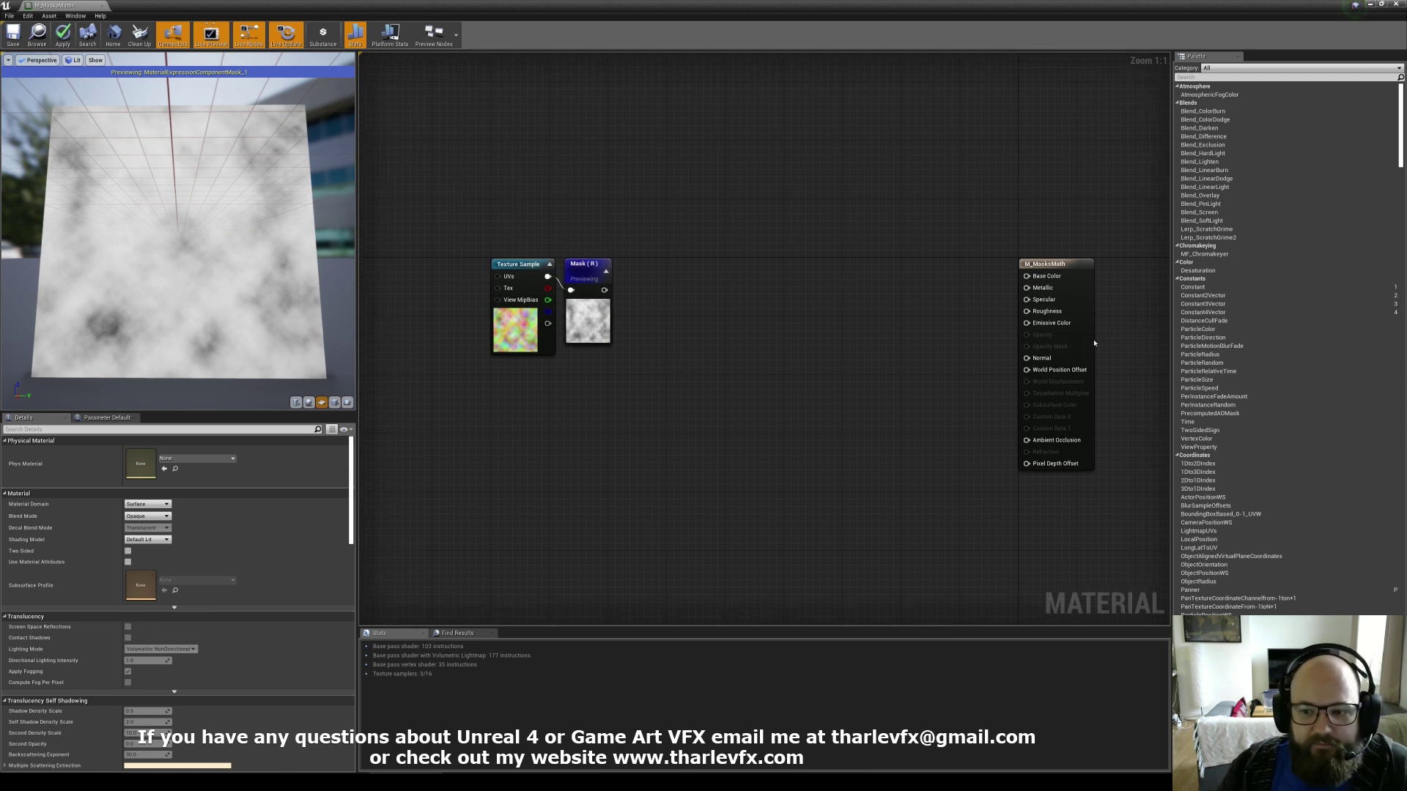
Stop previewing the Mask node and connect it to Emissive Color through a Power node.
right_click(605, 320)
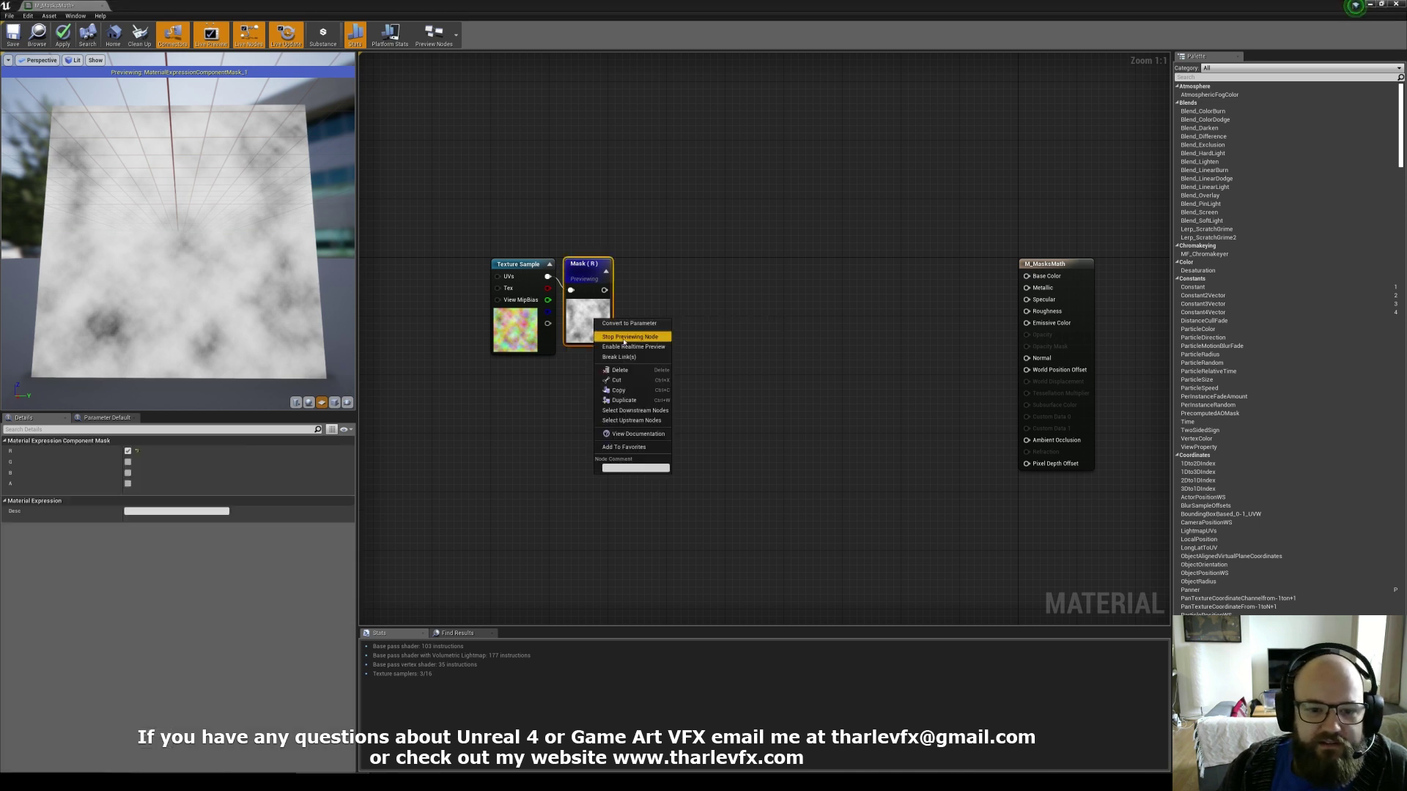
left_click(623, 336)
left_click_drag(604, 276, 1027, 323)
type("power")
key("Return")
left_click(873, 258)
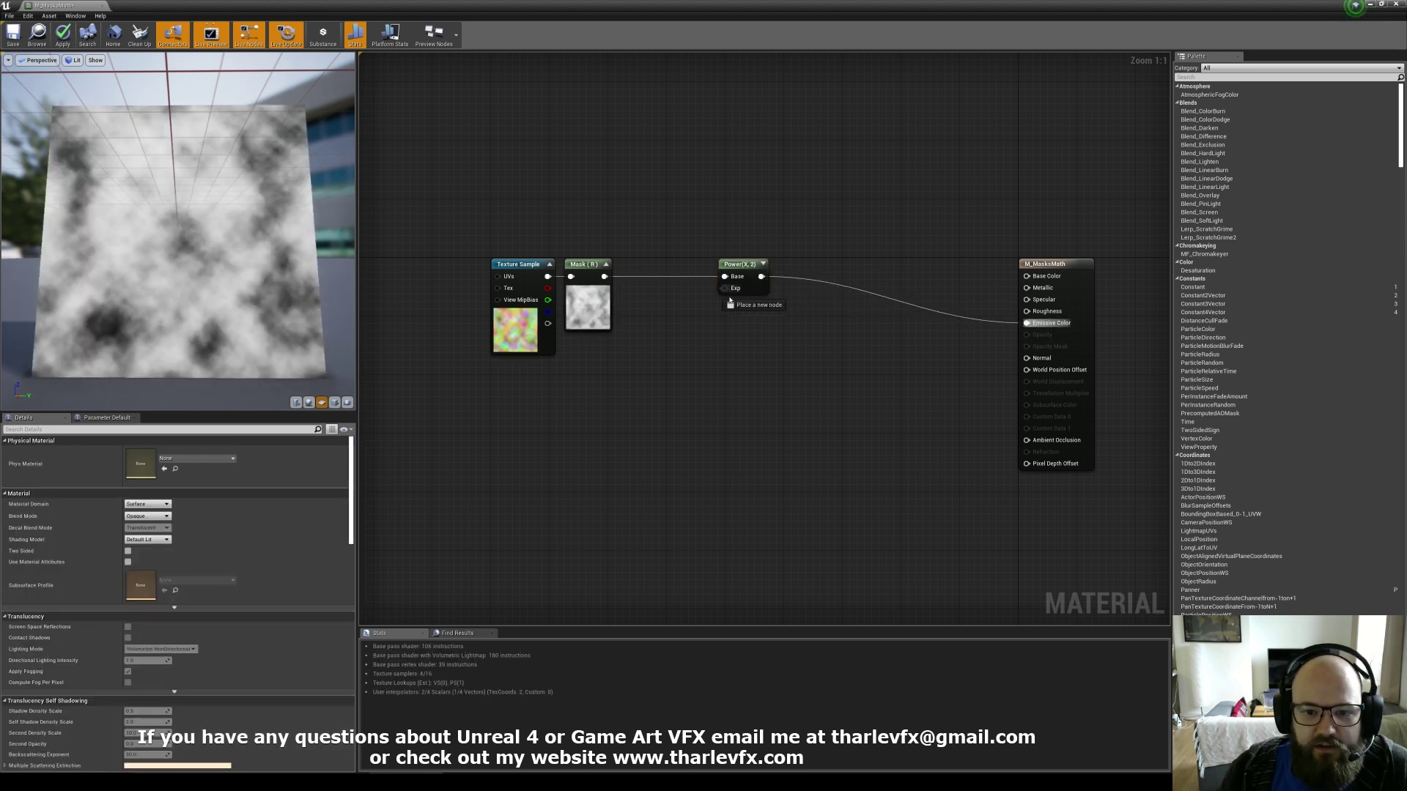
Add a scalar parameter named Contrast to the Power node's Exp input and place it directly beneath that node.
left_click_drag(725, 288, 756, 330)
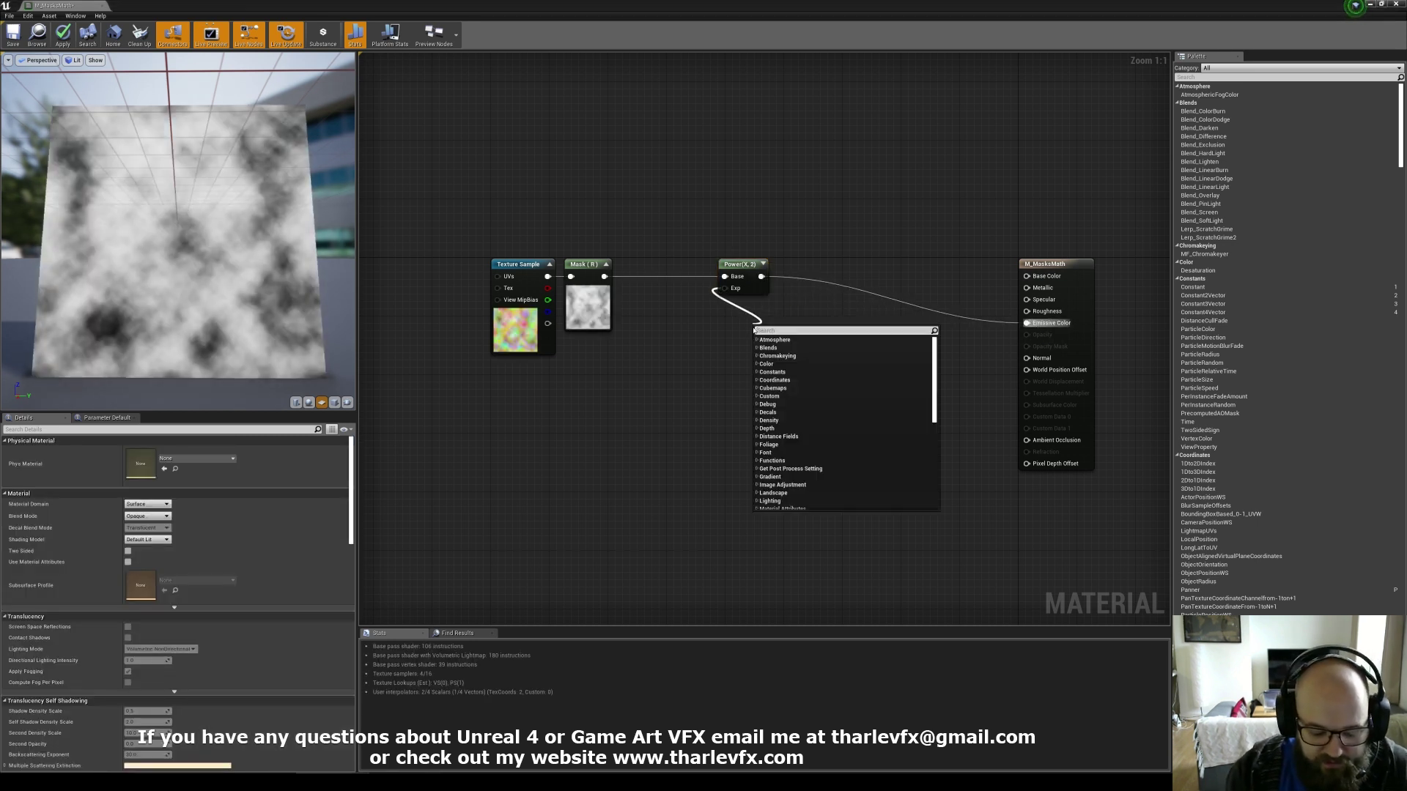
type("scal")
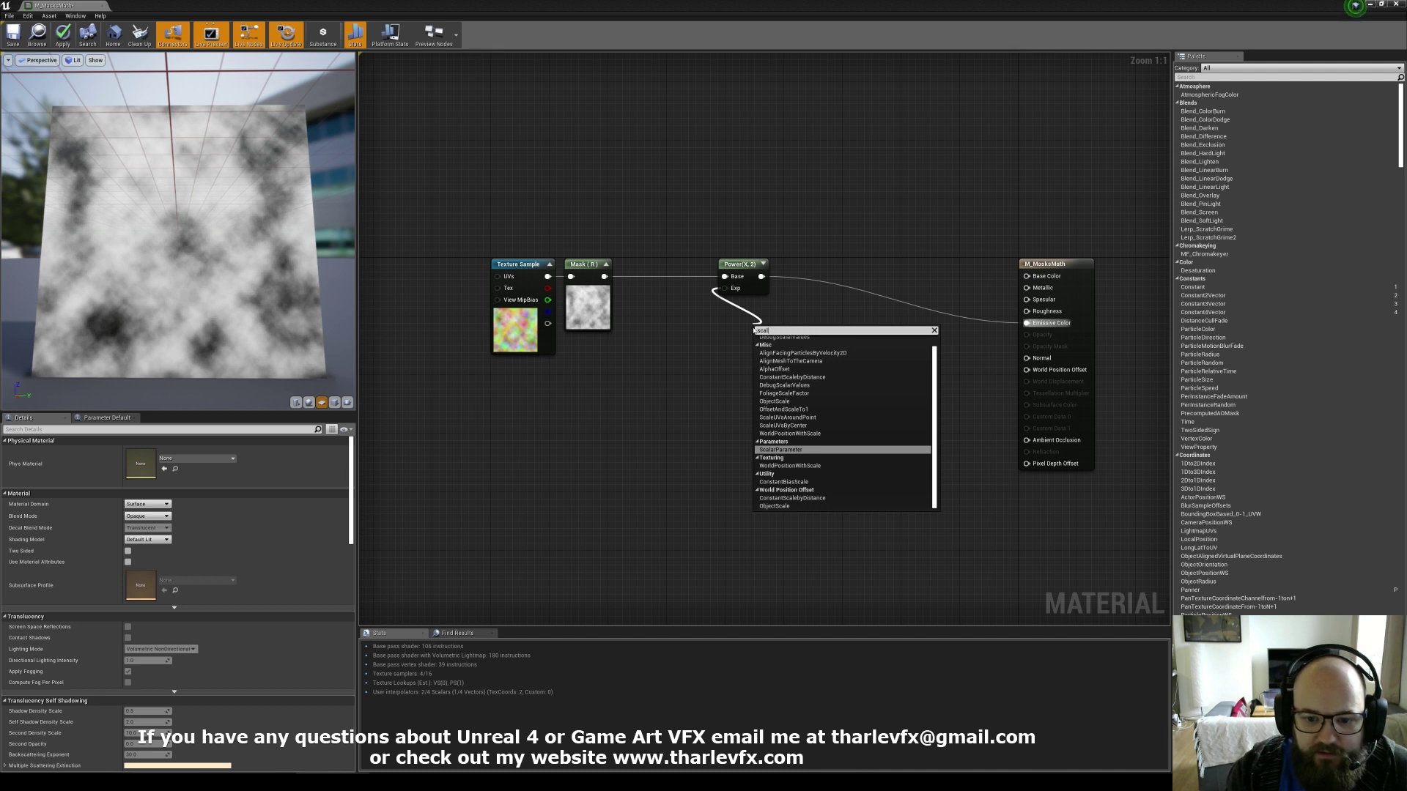
key("Return")
type("Contrast")
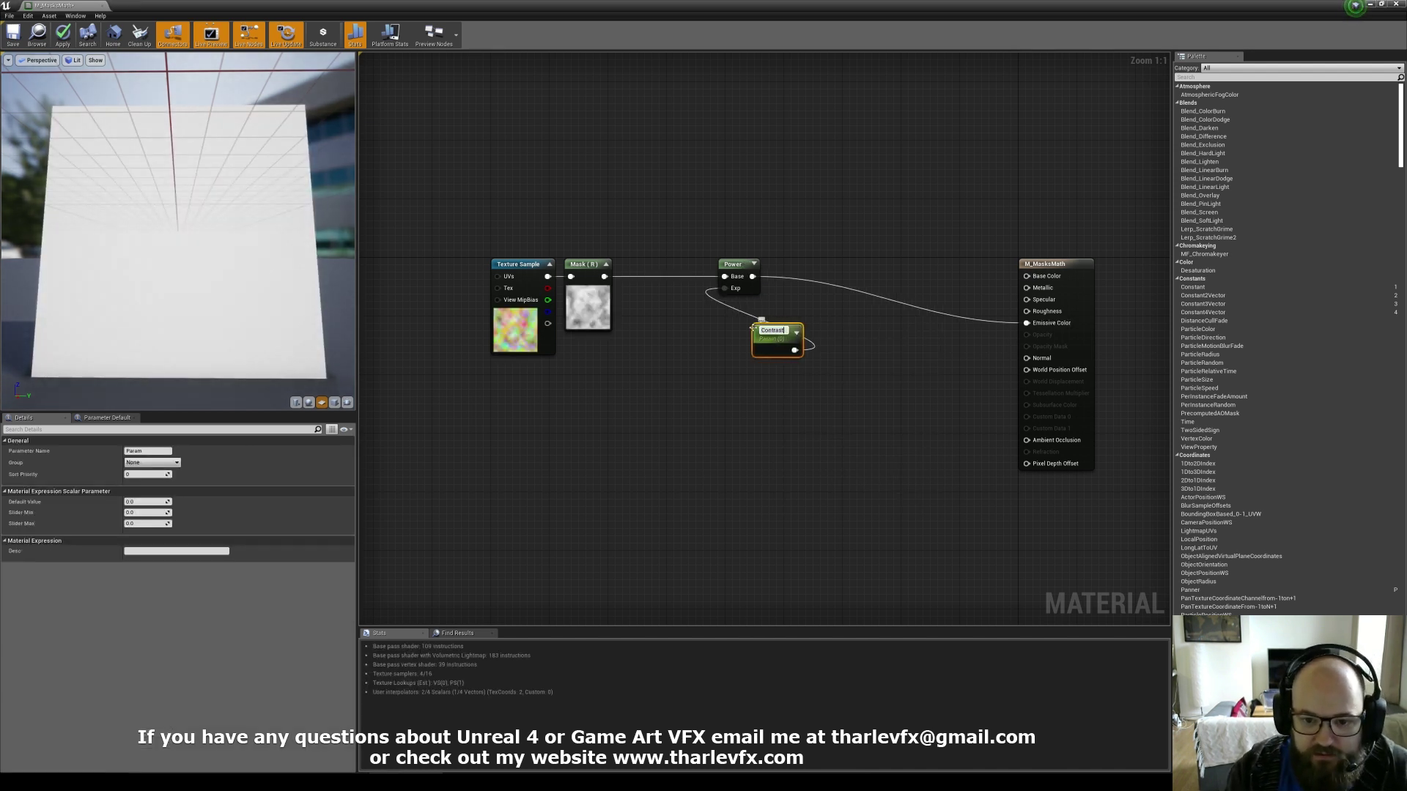
key("Return")
mouse_move(754, 327)
left_mouse_down()
mouse_move(670, 311)
mouse_move(740, 331)
left_mouse_up()
left_click(593, 220)
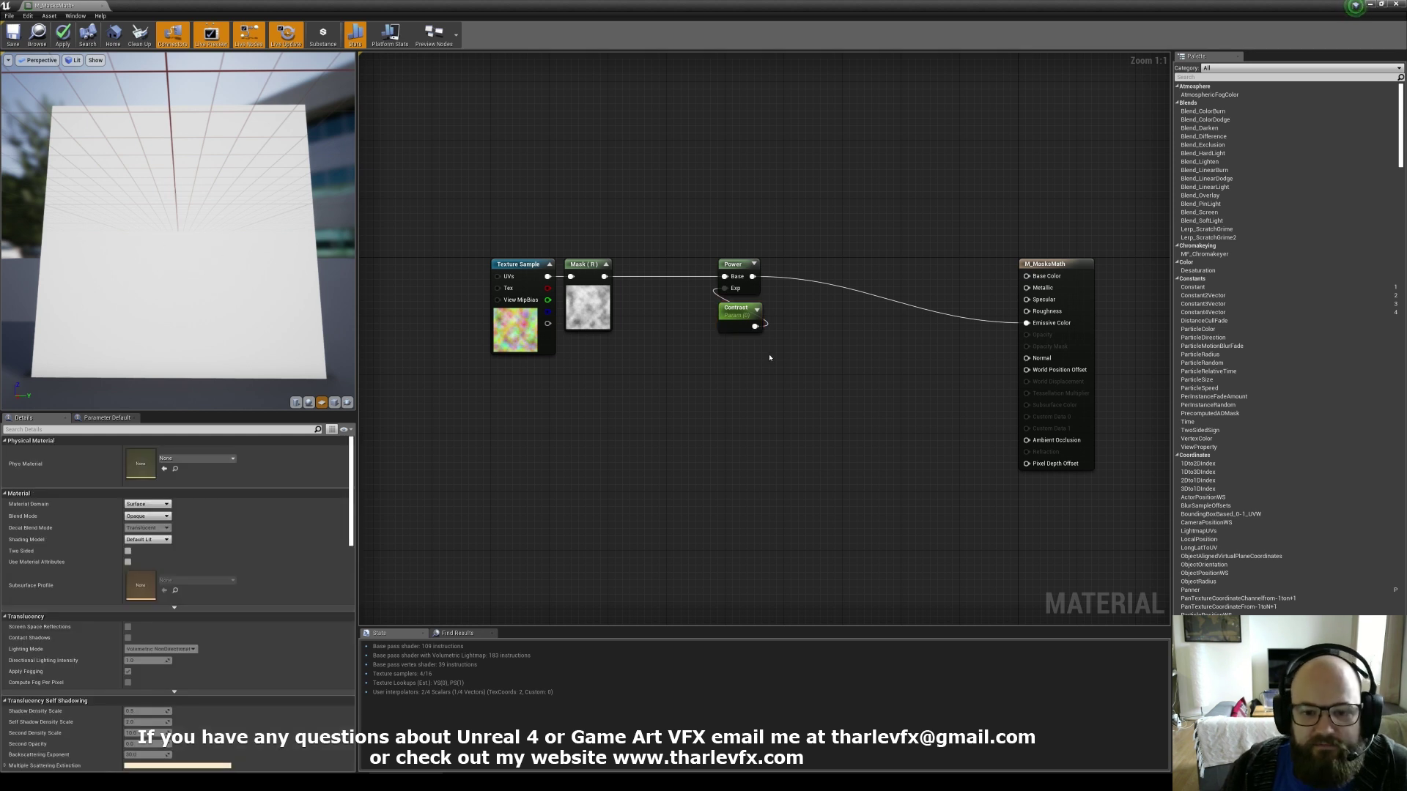
Set the Contrast parameter's default value to 1 and apply the material changes.
left_click(739, 311)
left_click(154, 502)
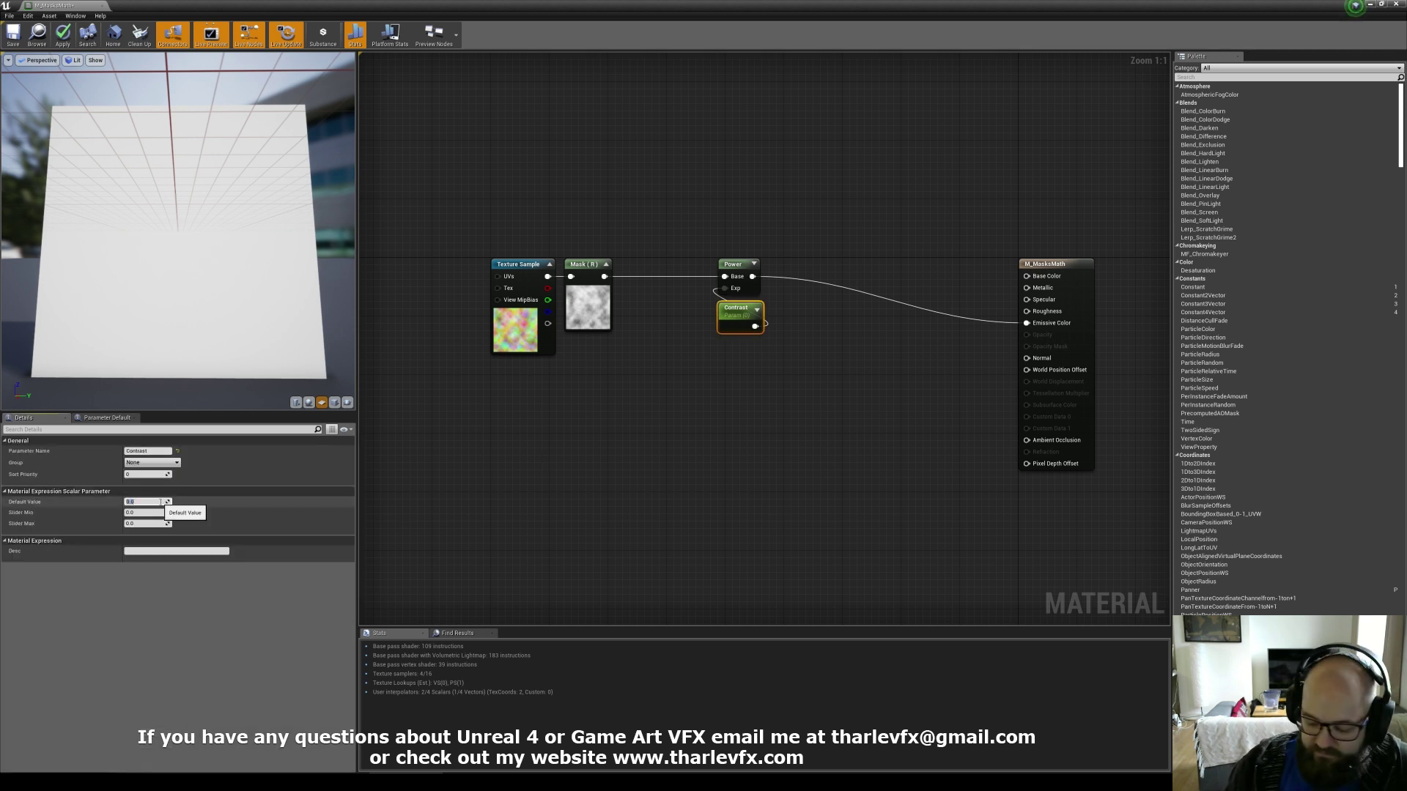
type("1")
key("Return")
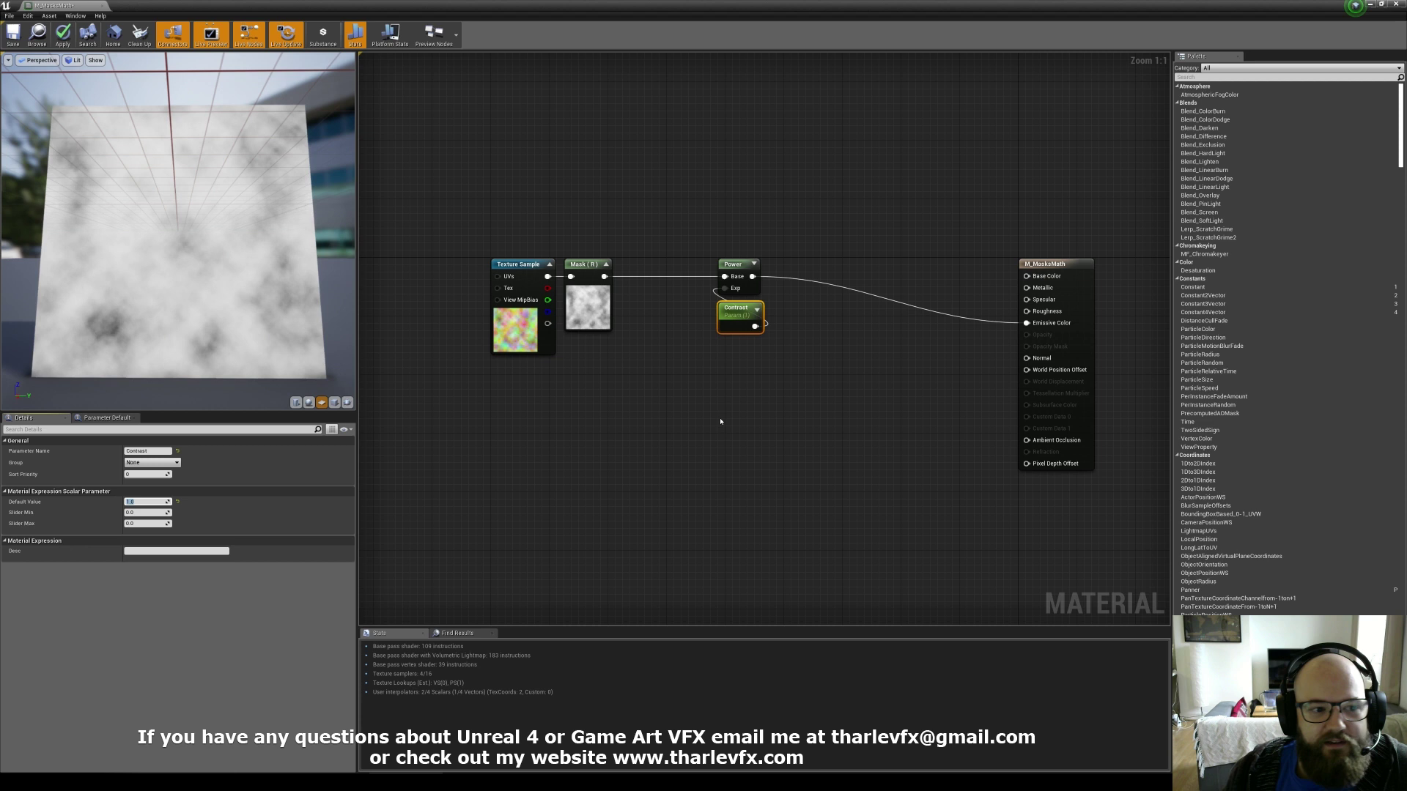
left_click(721, 421)
right_click_drag(716, 219, 720, 266)
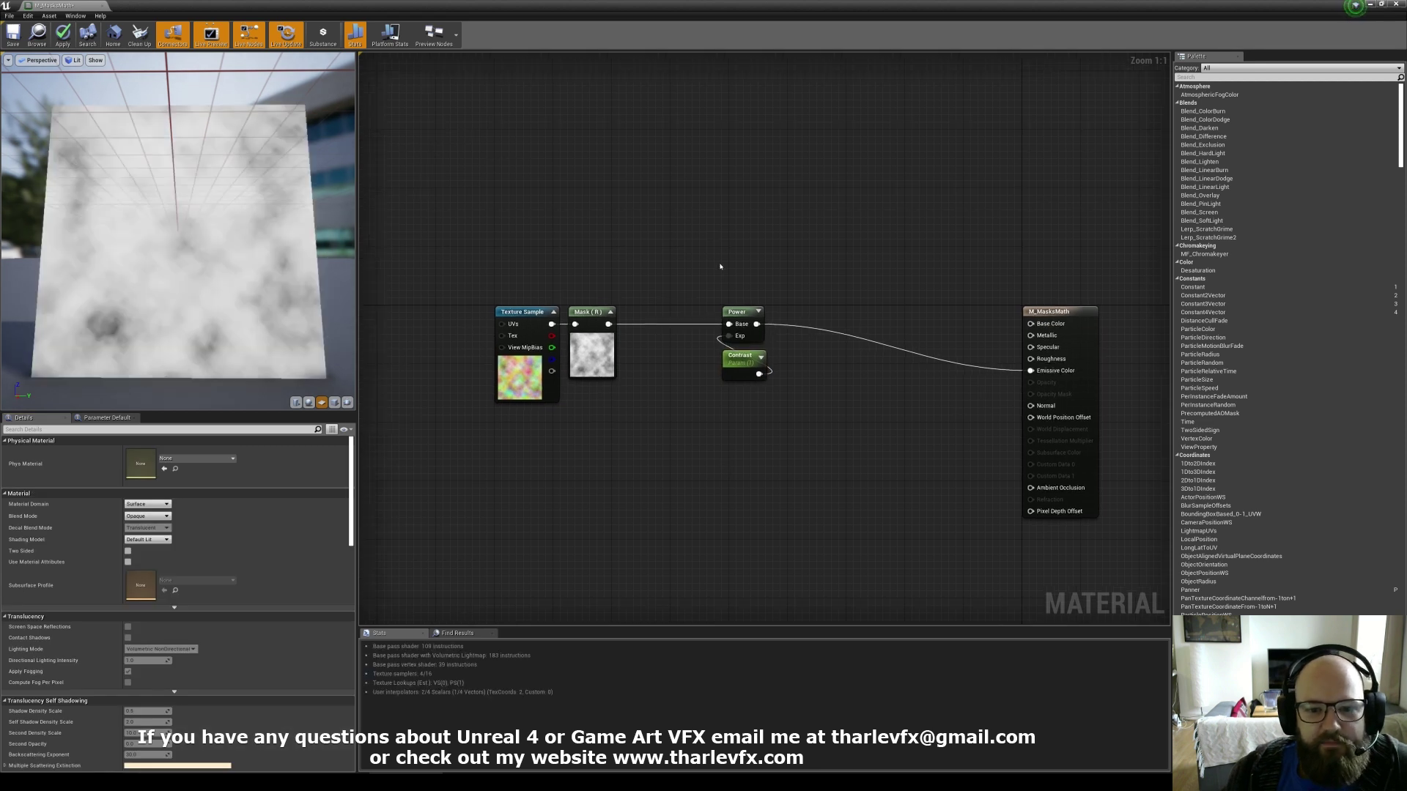
left_click(62, 34)
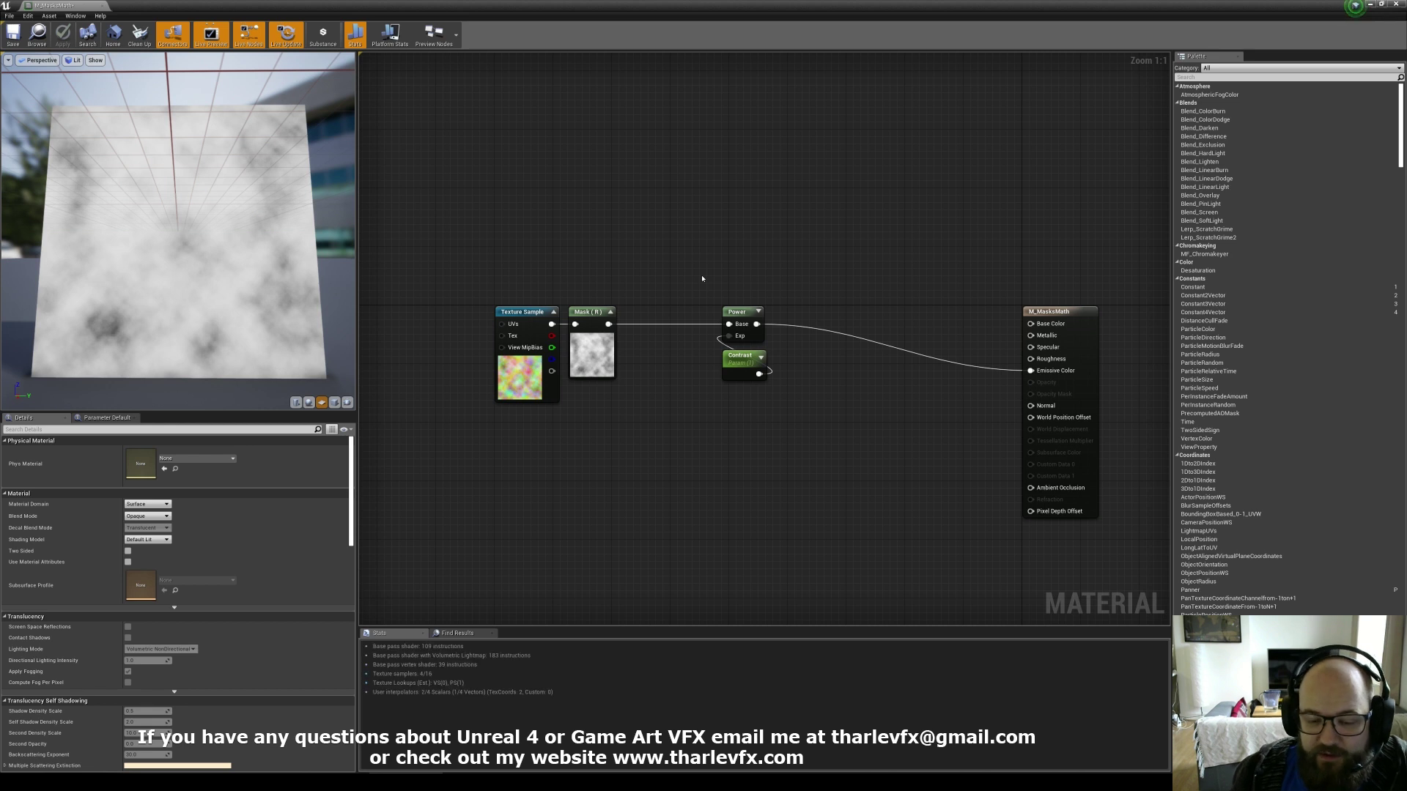
Move the Texture Sample, Mask, Power and Contrast nodes down to line up with the Emissive Color input.
left_click_drag(232, 255, 233, 255)
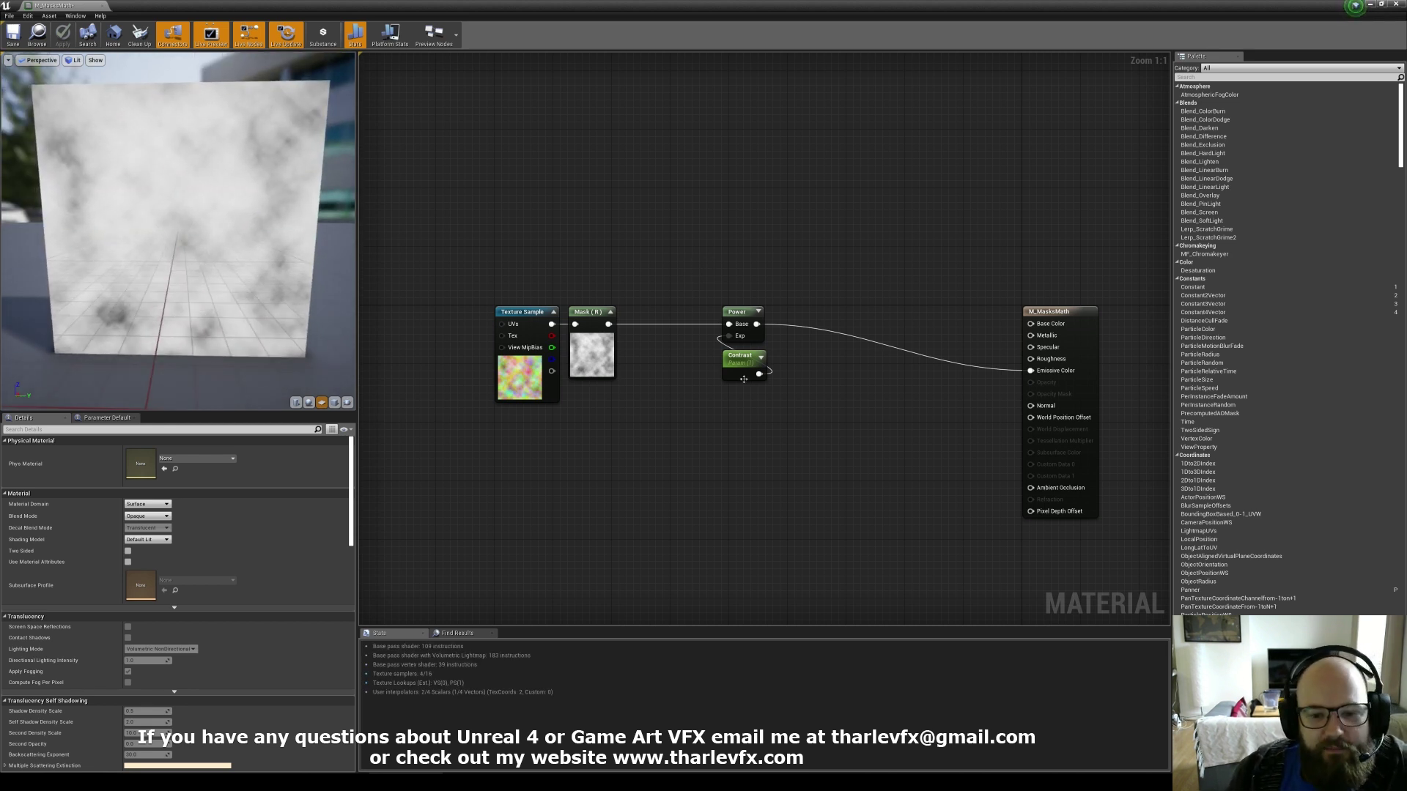
left_click_drag(718, 332, 485, 431)
left_click_drag(513, 376, 507, 427)
left_click(645, 429)
Try stronger contrast on the mask by setting the Contrast parameter's default value to 2 and then 4.
left_click(738, 423)
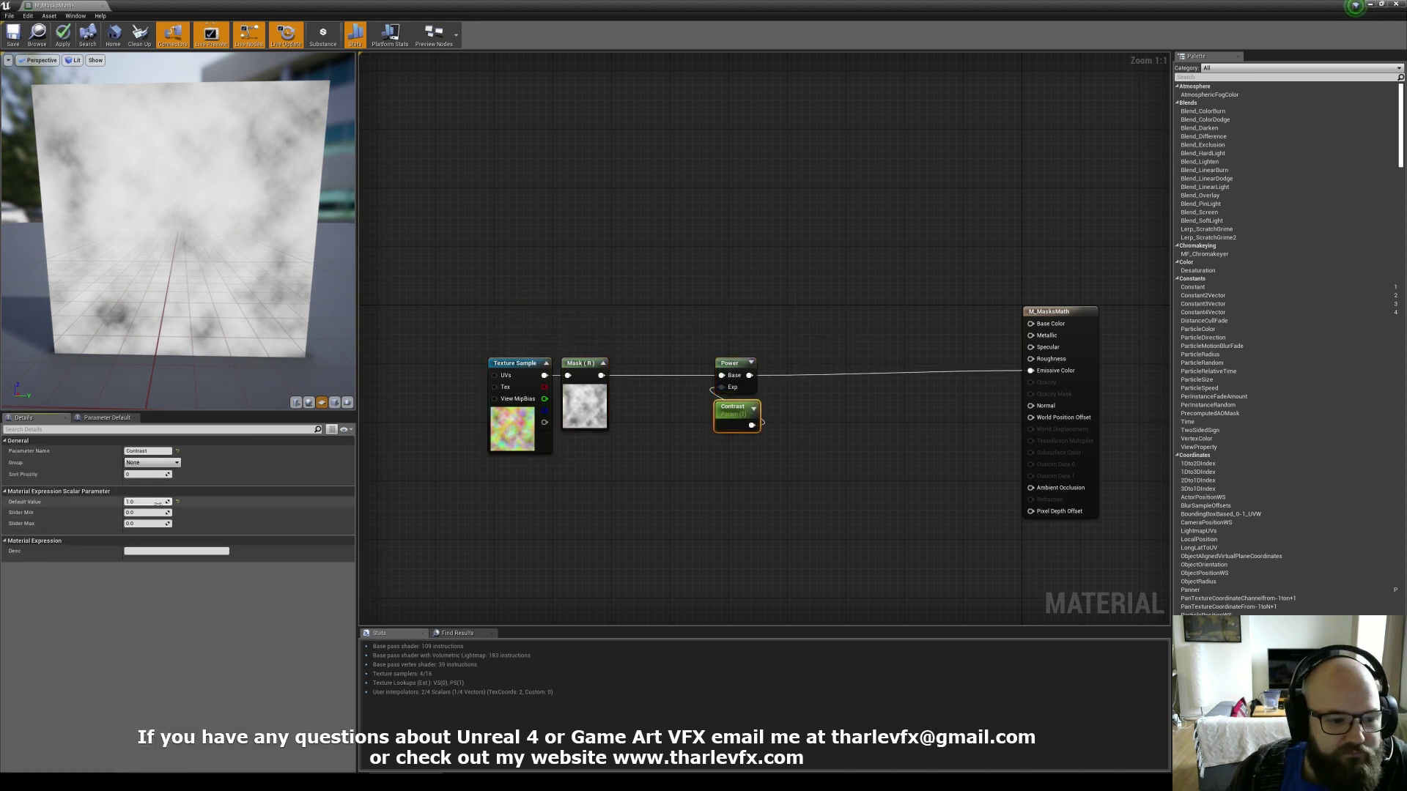
type("2")
key("Return")
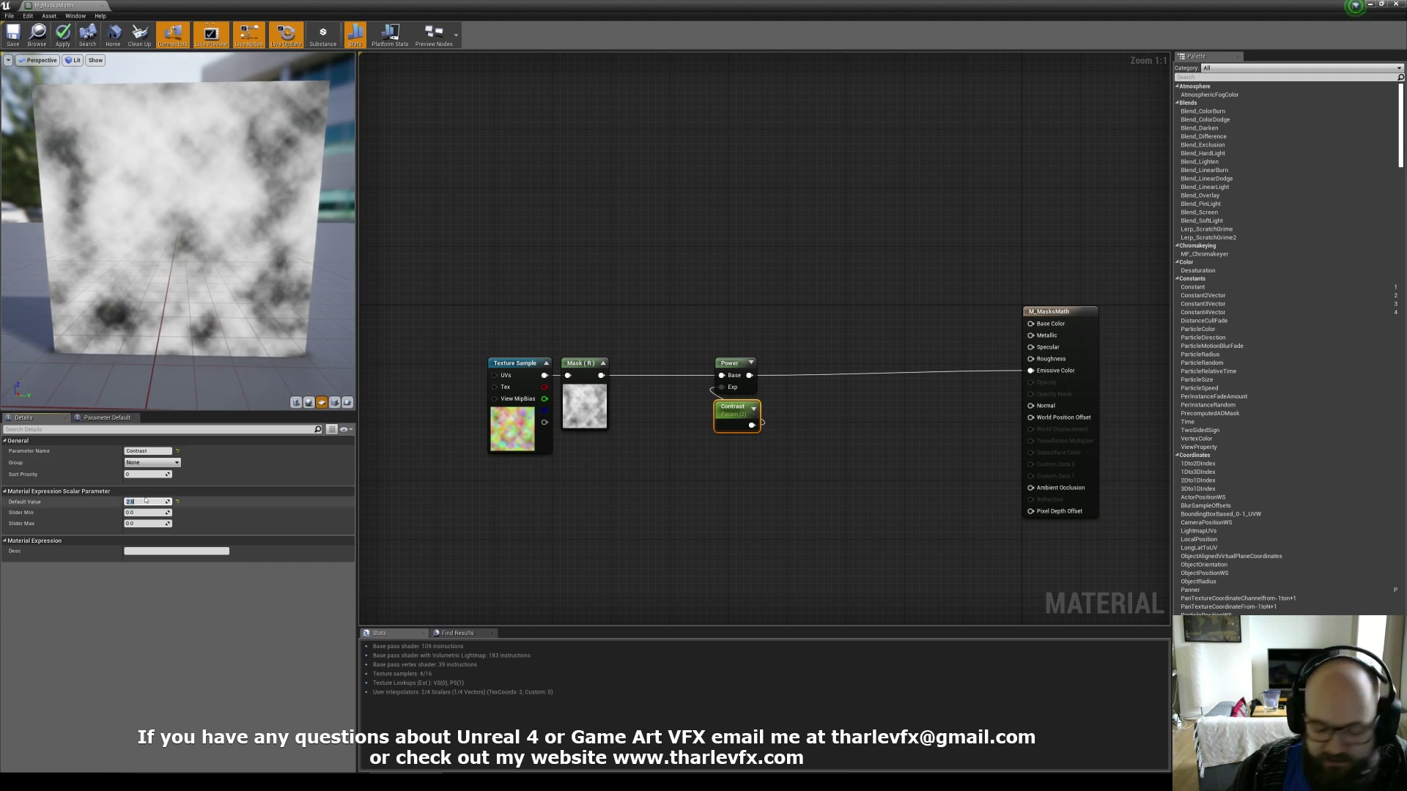
key("Return")
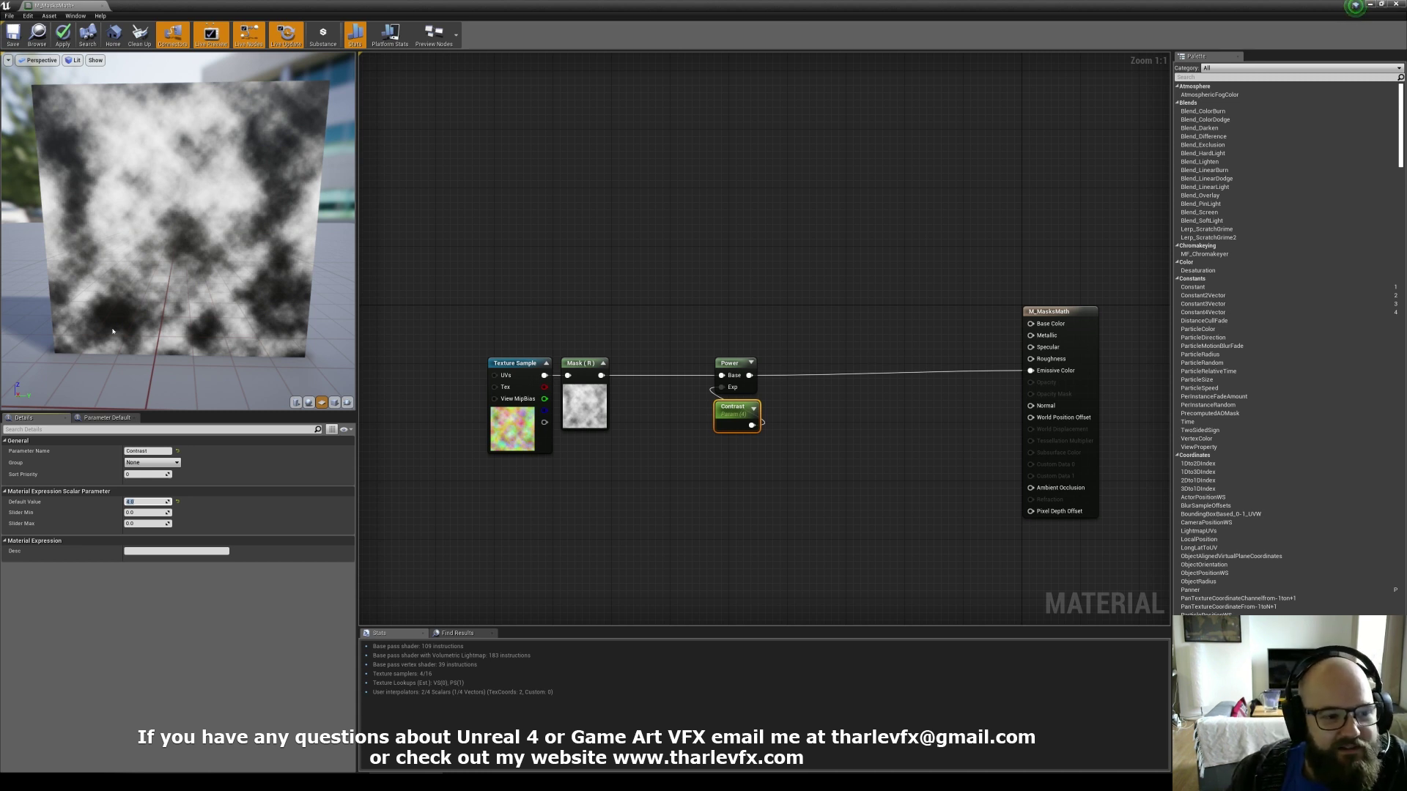
Move the texture, mask, Power and Contrast nodes back up level with the material output node's header.
left_click_drag(730, 306, 816, 490)
left_click_drag(816, 277, 440, 493)
left_click_drag(518, 432, 527, 382)
left_click(550, 290)
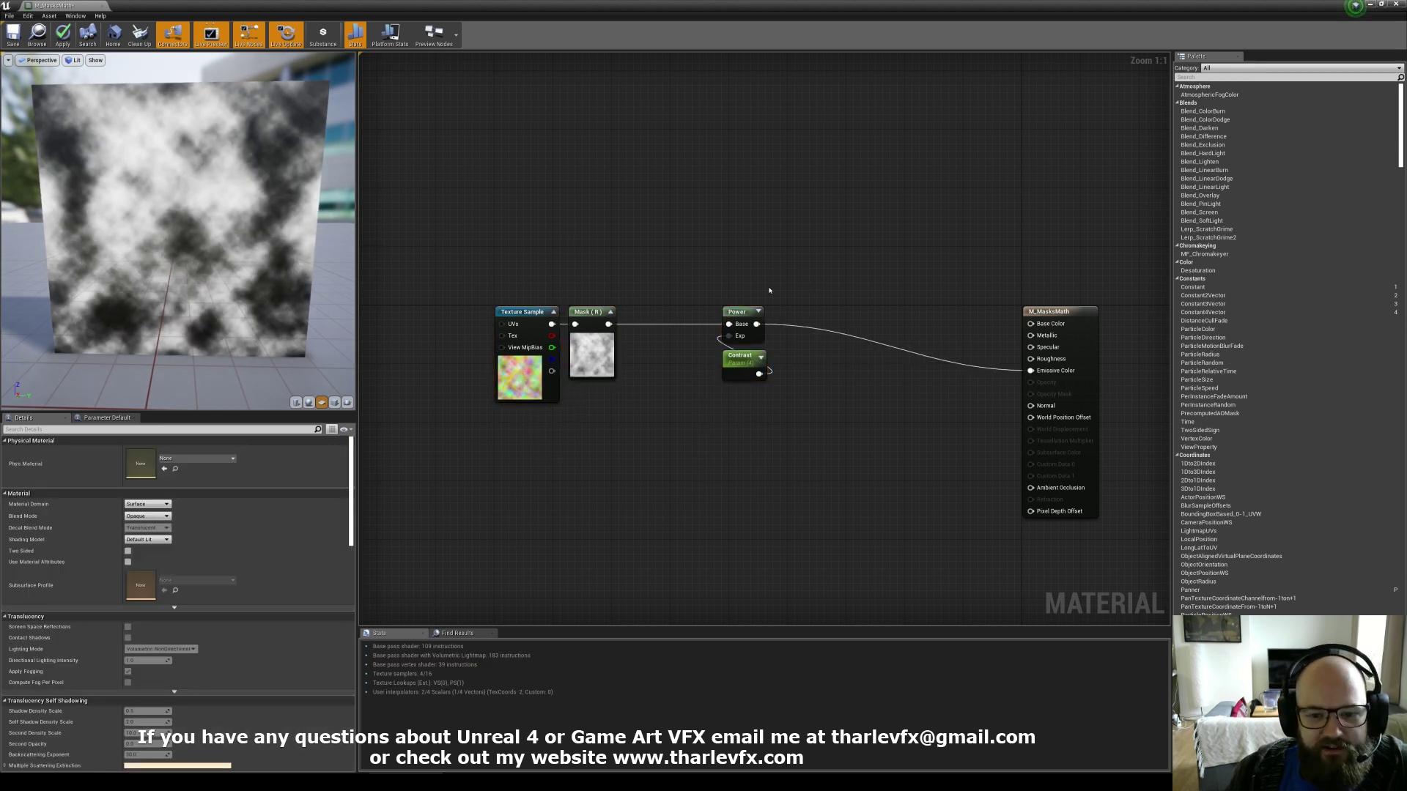
Set the Contrast parameter's default value to 20.
left_click(740, 368)
left_click_drag(669, 239, 806, 406)
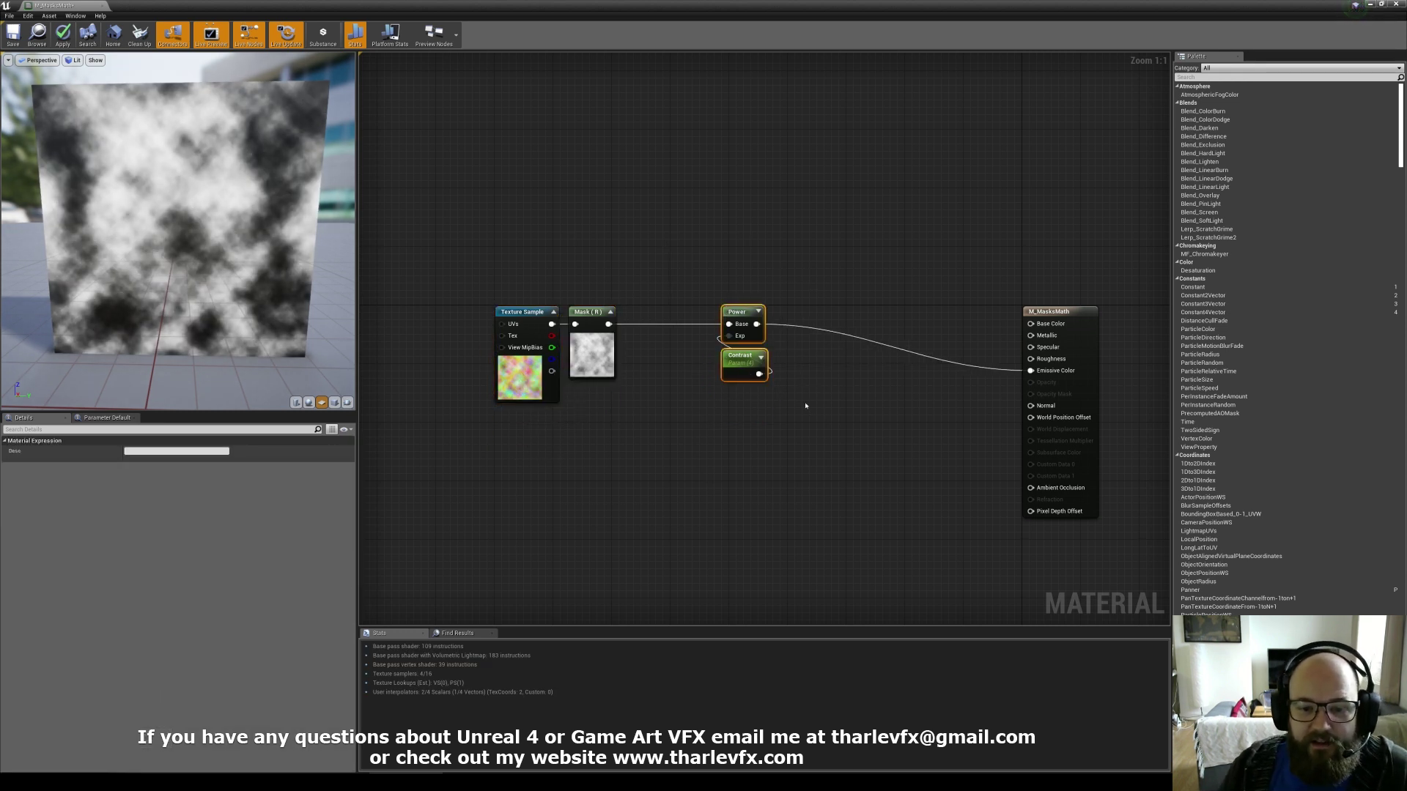
left_click(732, 376)
left_click(156, 502)
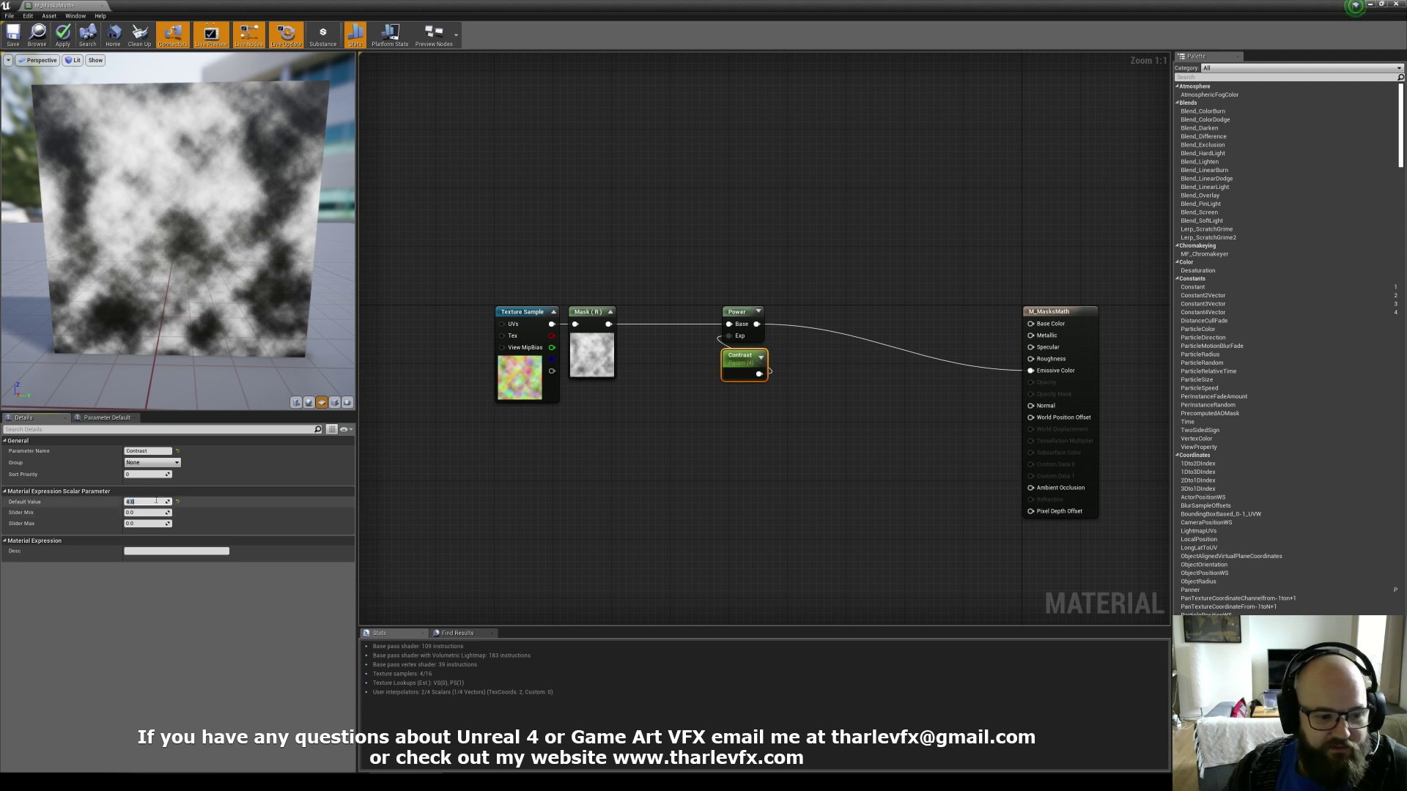
type("20")
key("Return")
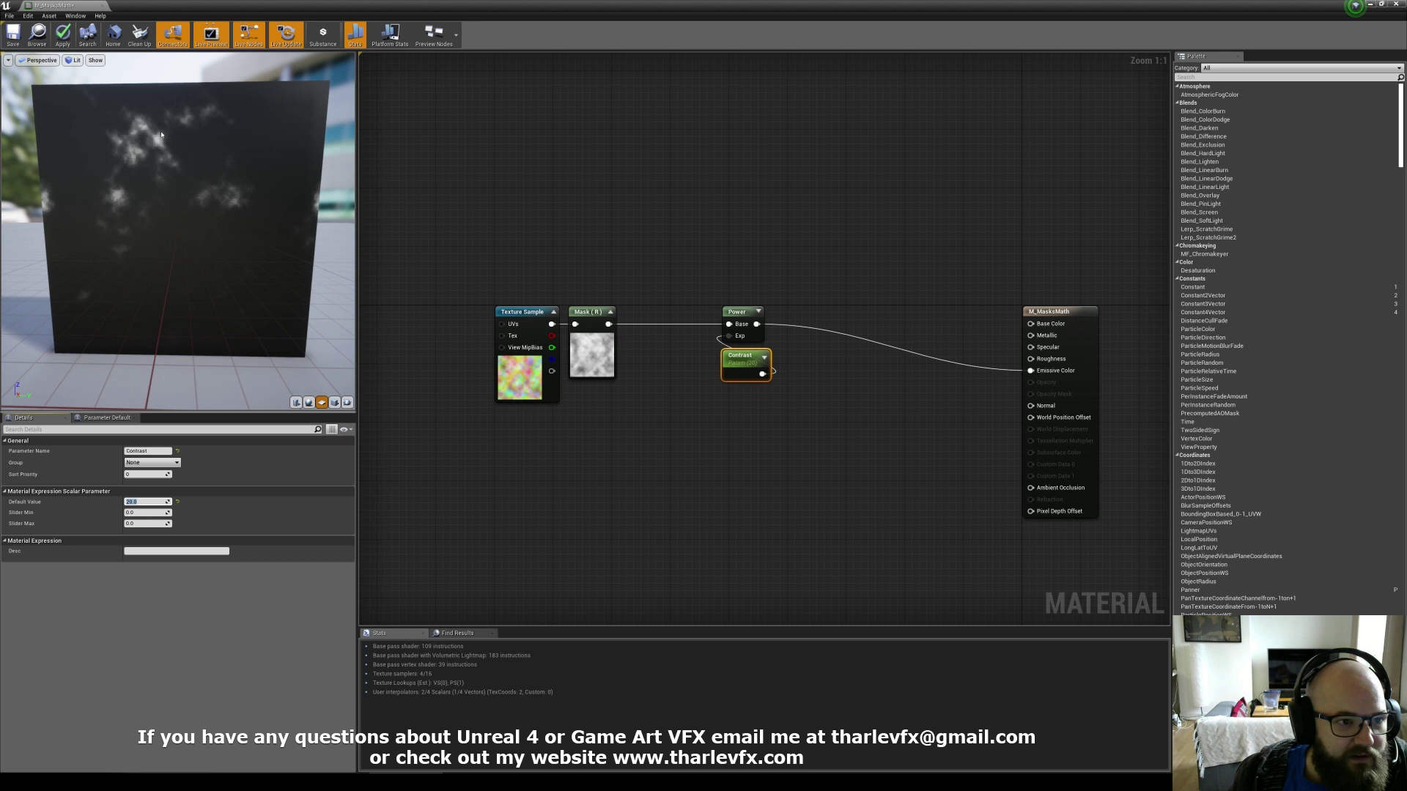
left_click(713, 452)
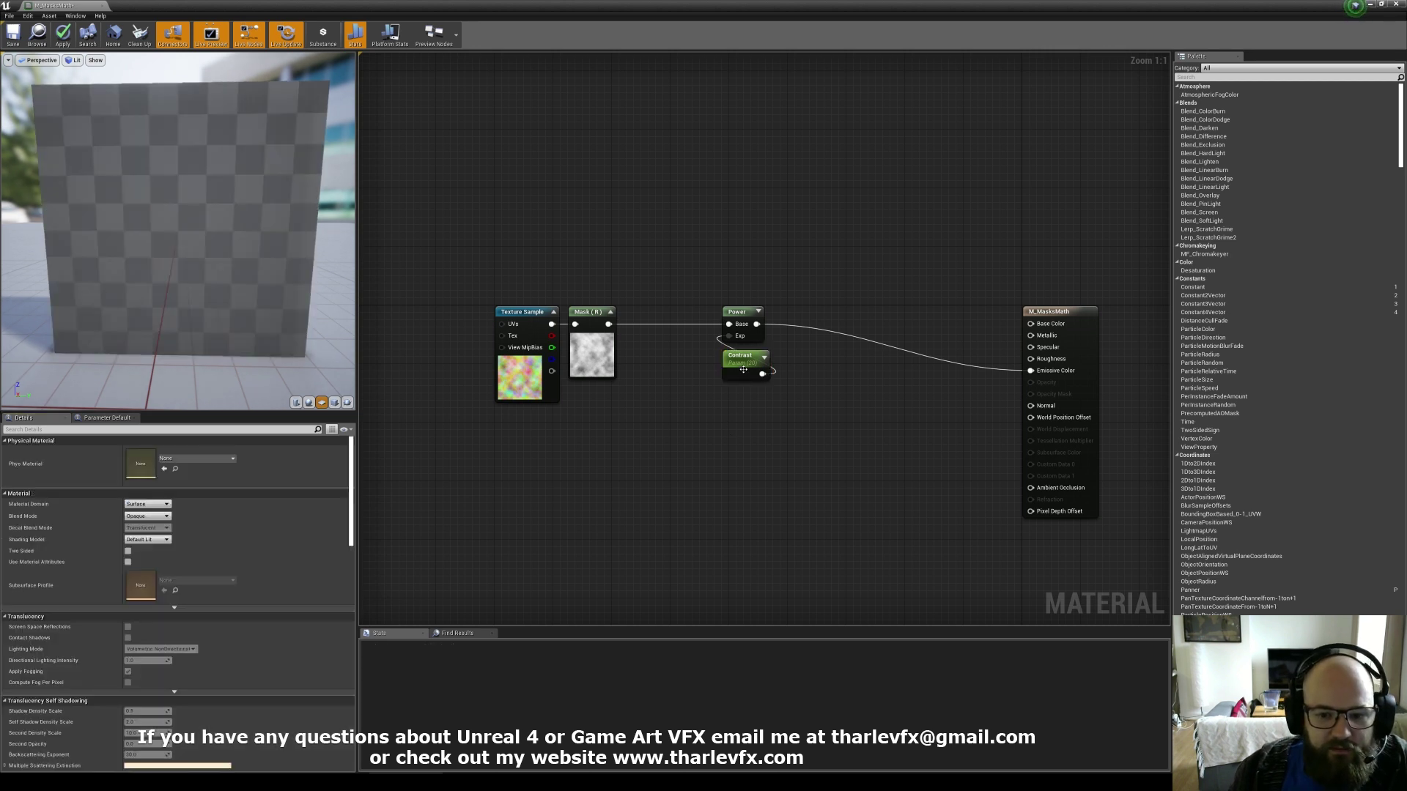
Try weaker contrast by setting the Contrast parameter's default value to 0.5 and then 0.2, and check the preview plane.
left_click(744, 361)
left_click(163, 502)
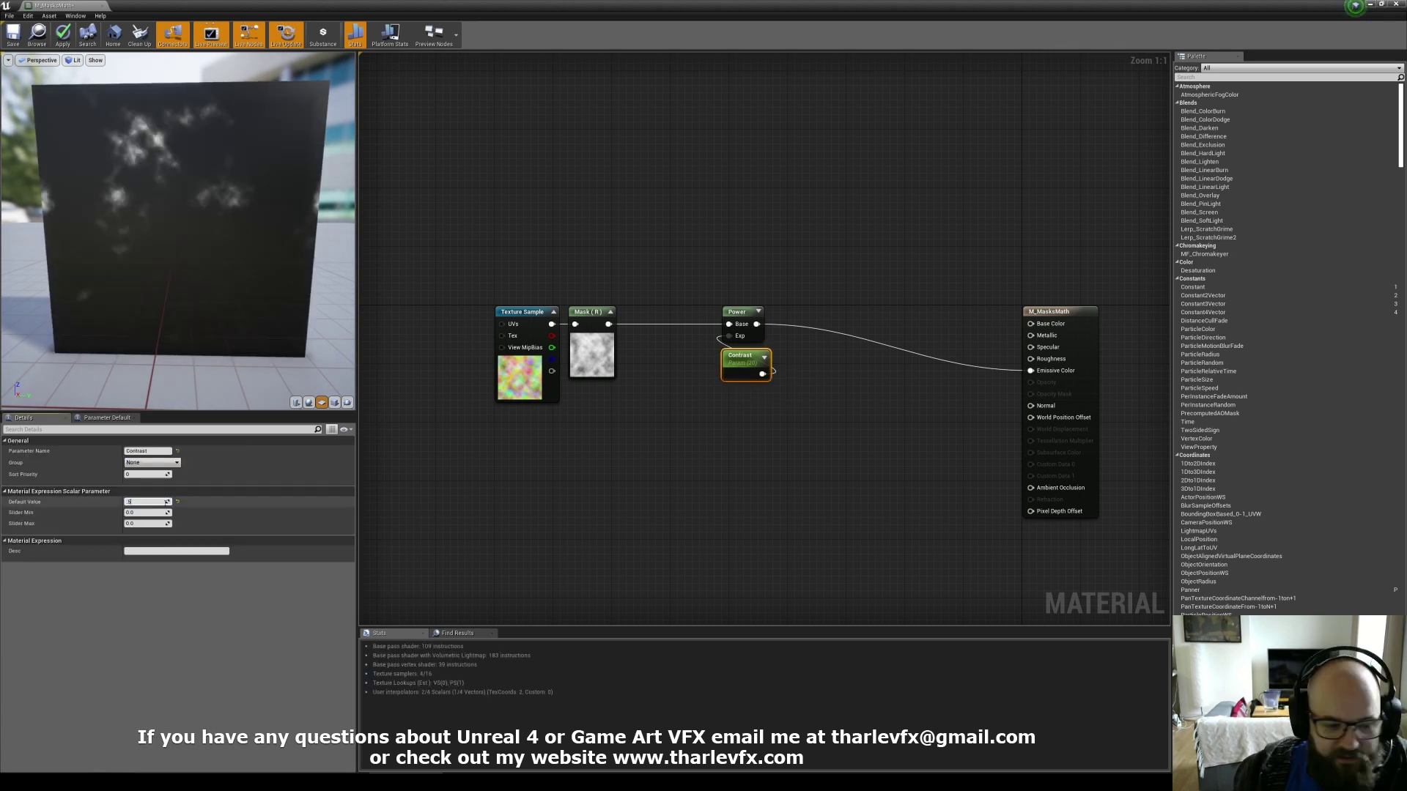
type(".5")
key("Return")
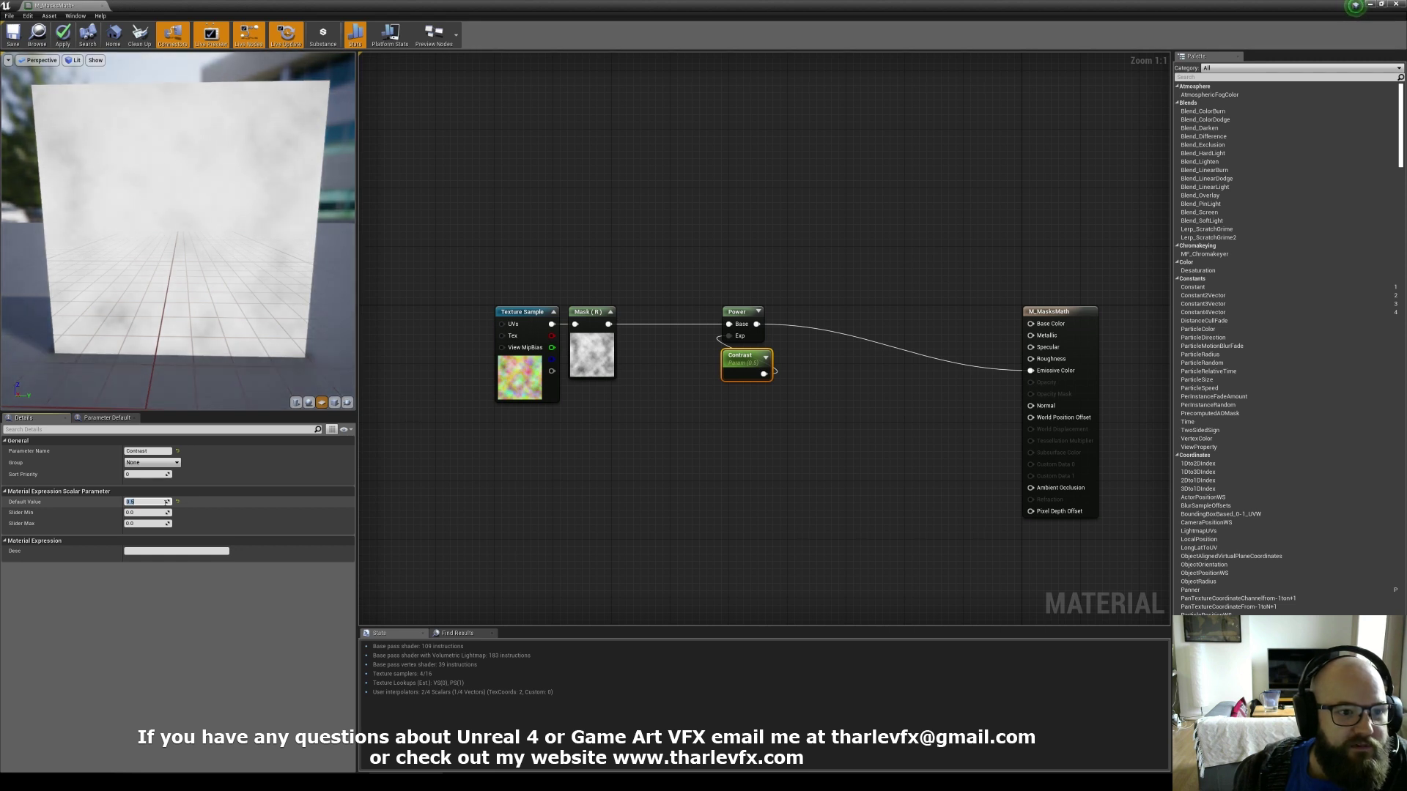
type(".2")
key("Return")
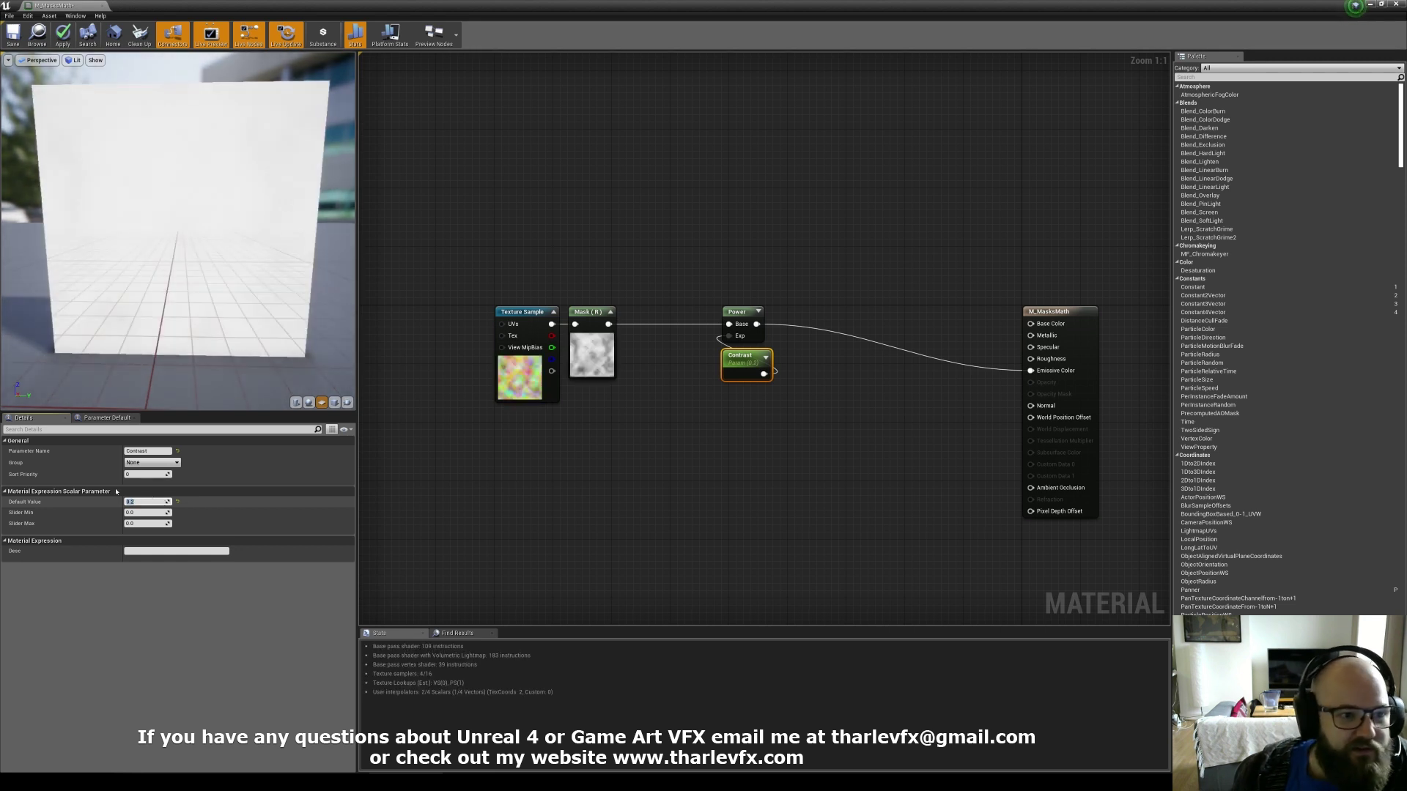
mouse_move(211, 233)
left_mouse_down()
mouse_move(271, 238)
mouse_move(192, 242)
left_mouse_up()
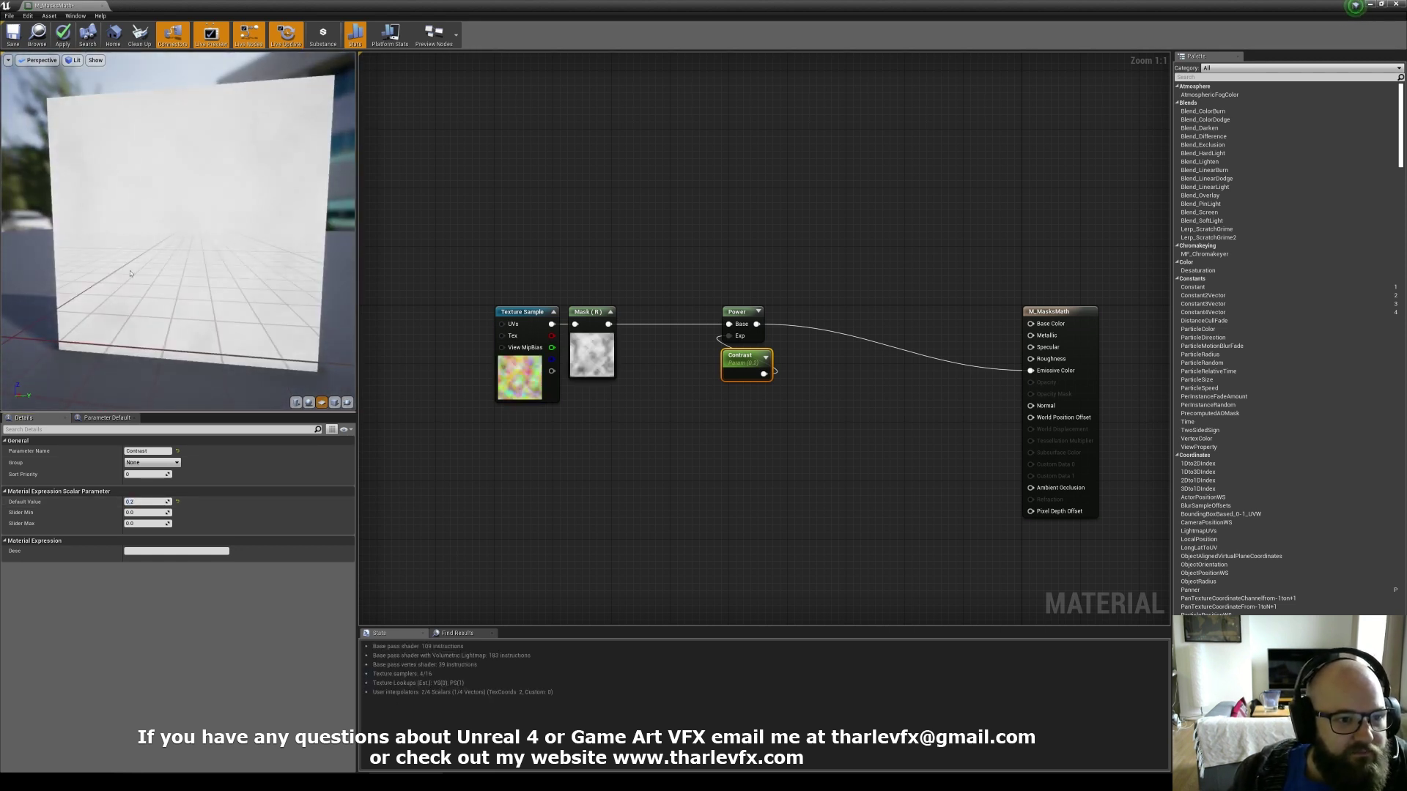
Try the Contrast parameter's default value at 0, 3 and 5, and check the effect on the preview plane.
left_click(155, 503)
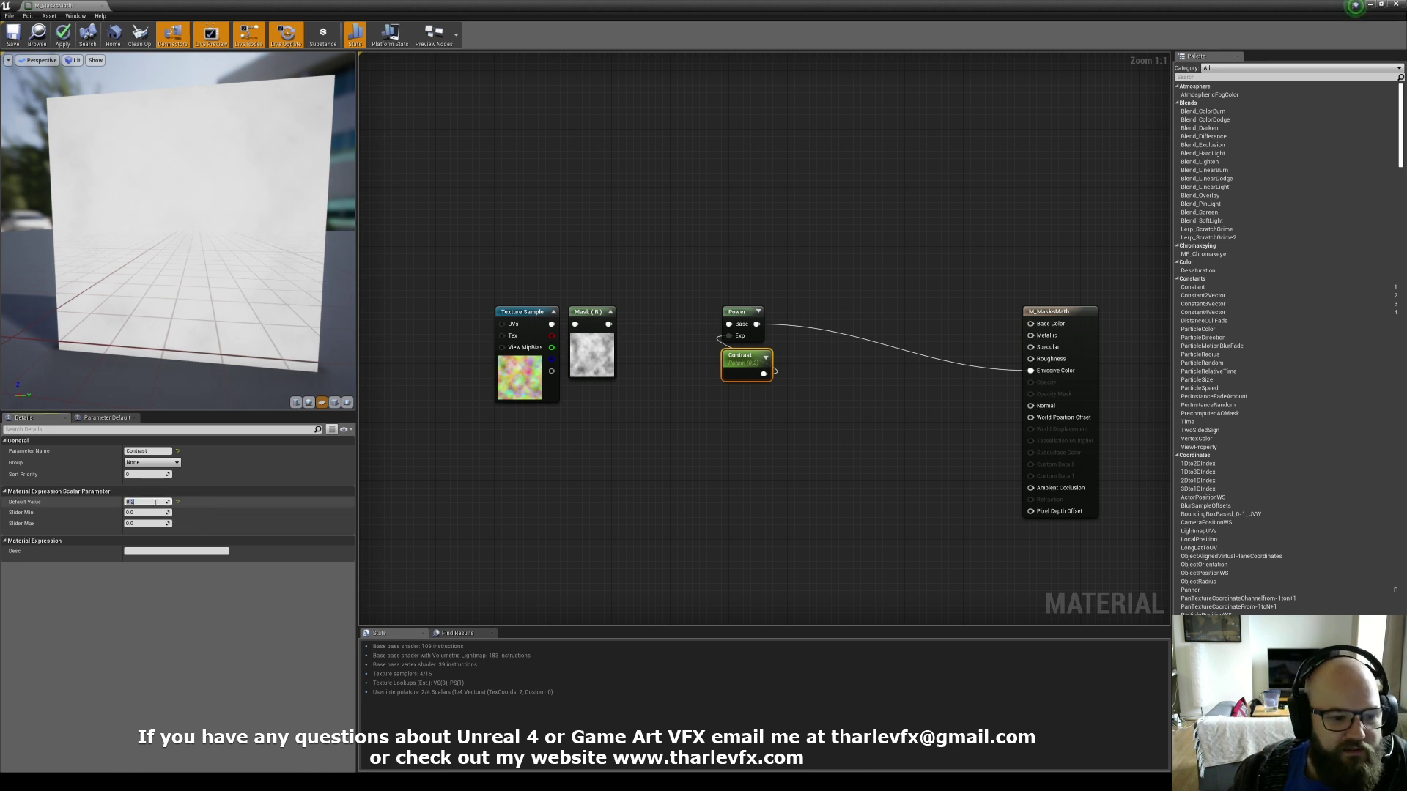
type("0")
key("Return")
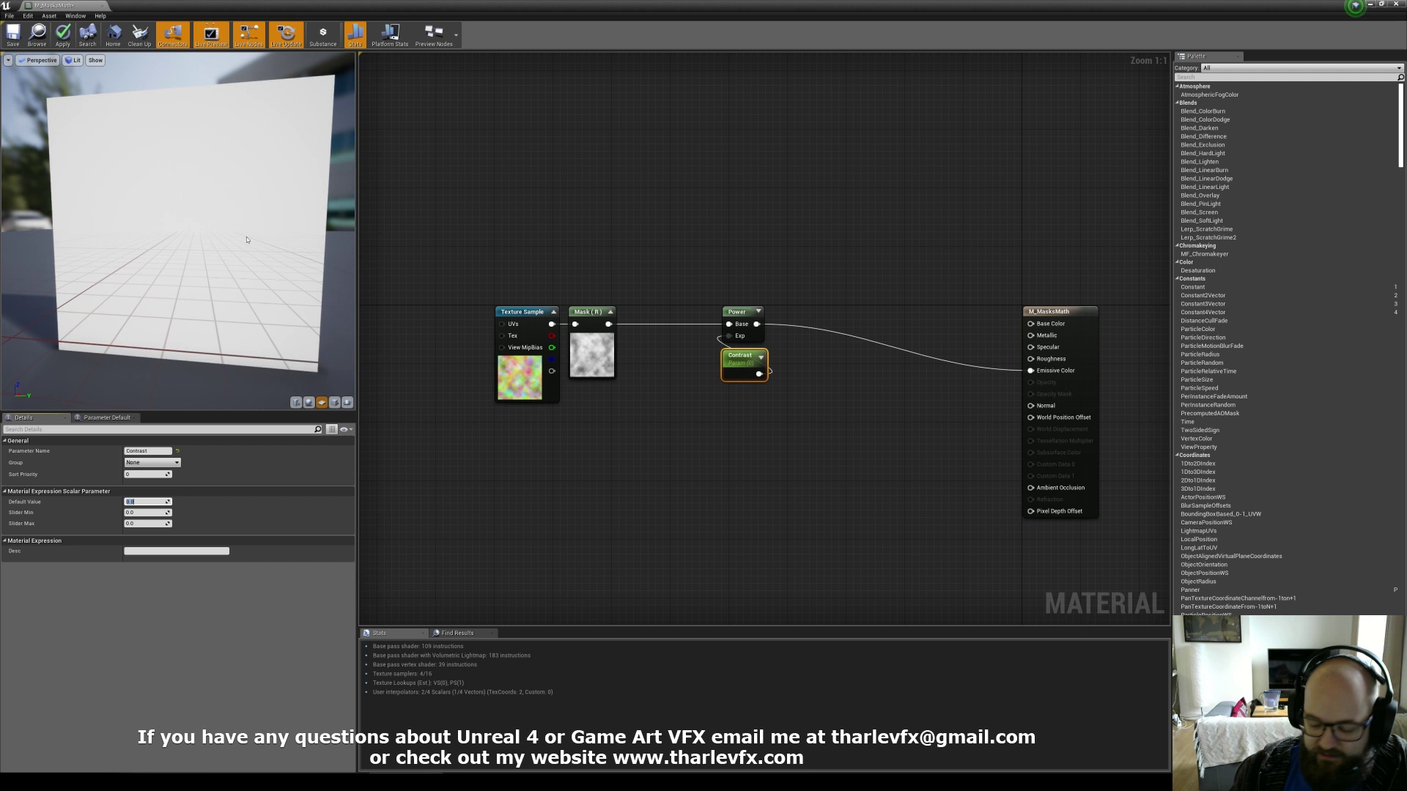
type("12")
key("Return")
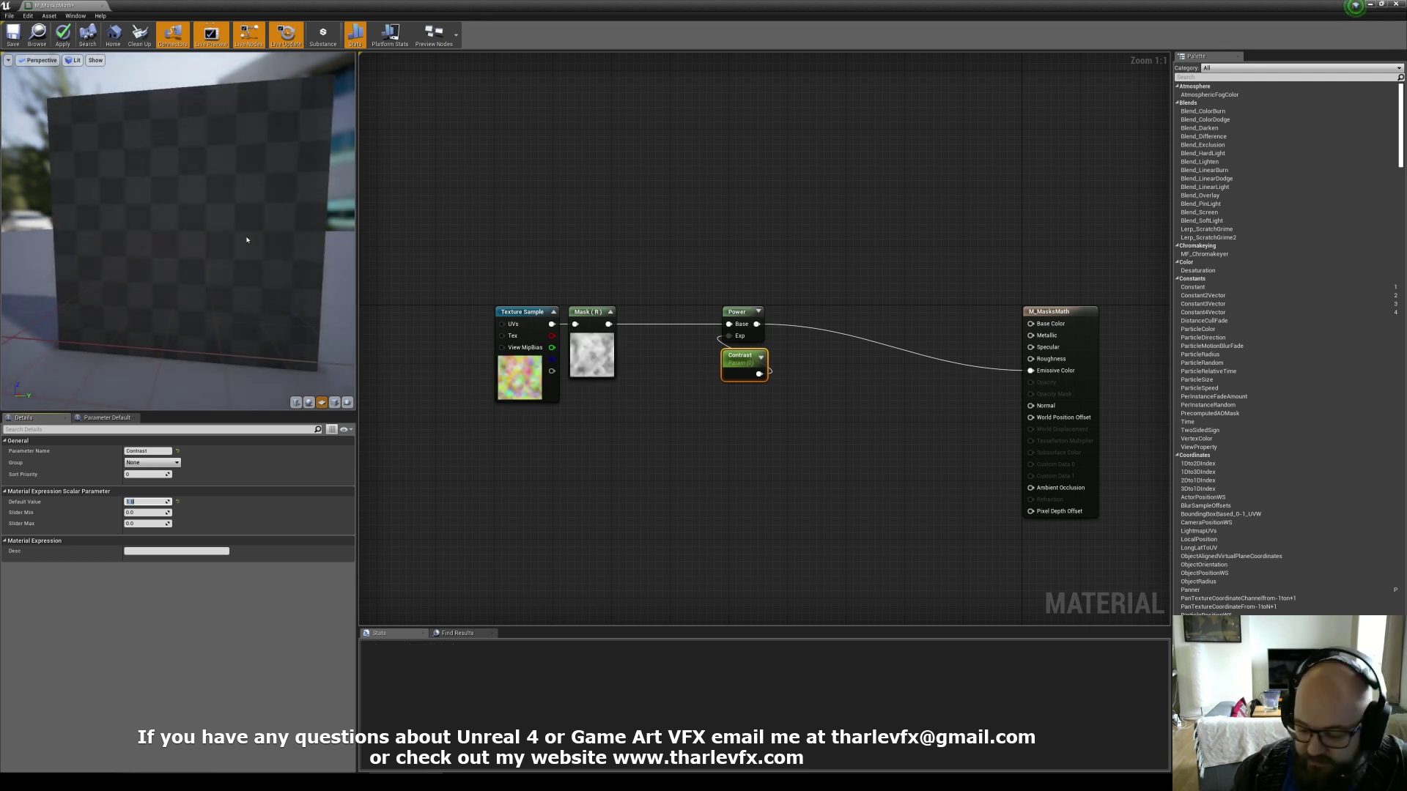
type("3")
key("Return")
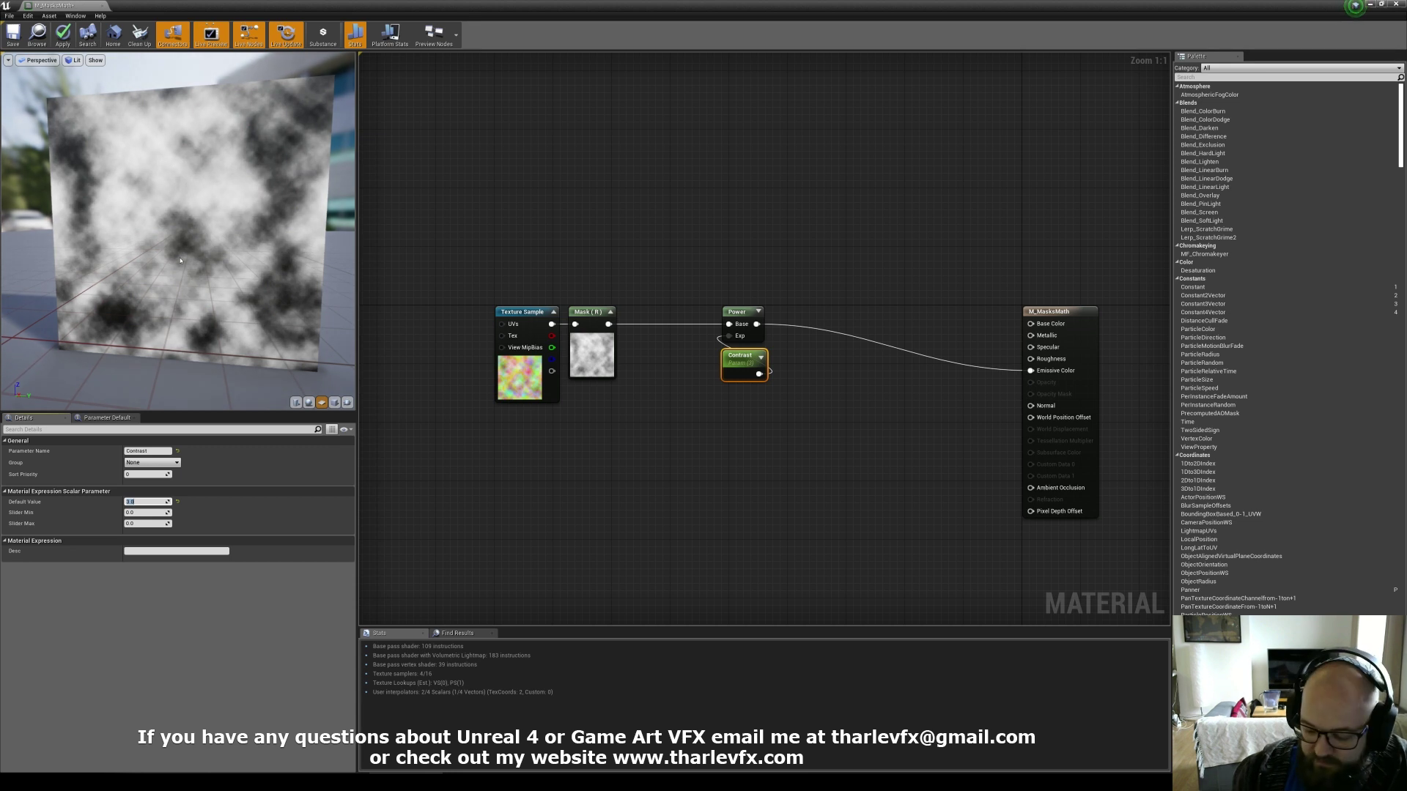
type("5")
key("Return")
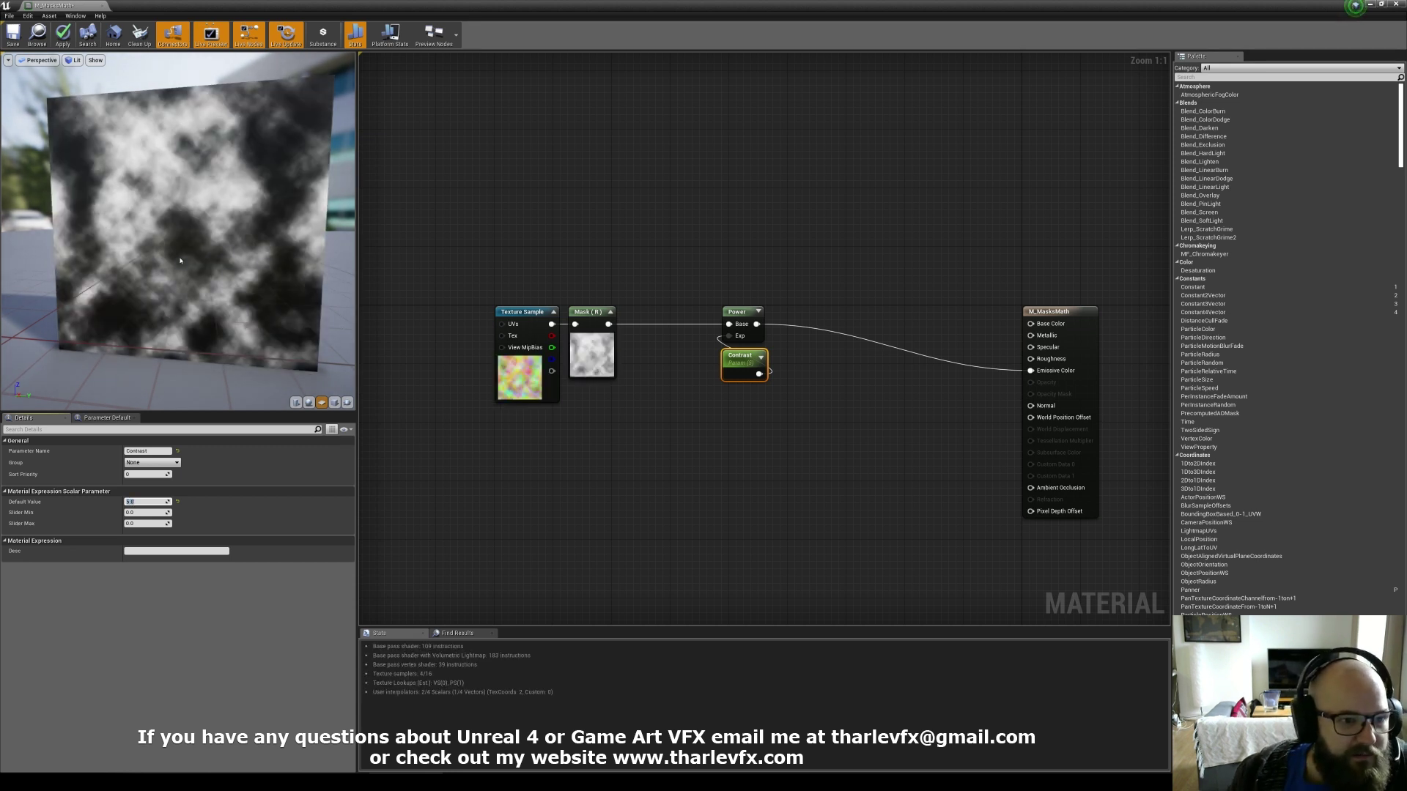
left_click_drag(182, 261, 186, 260)
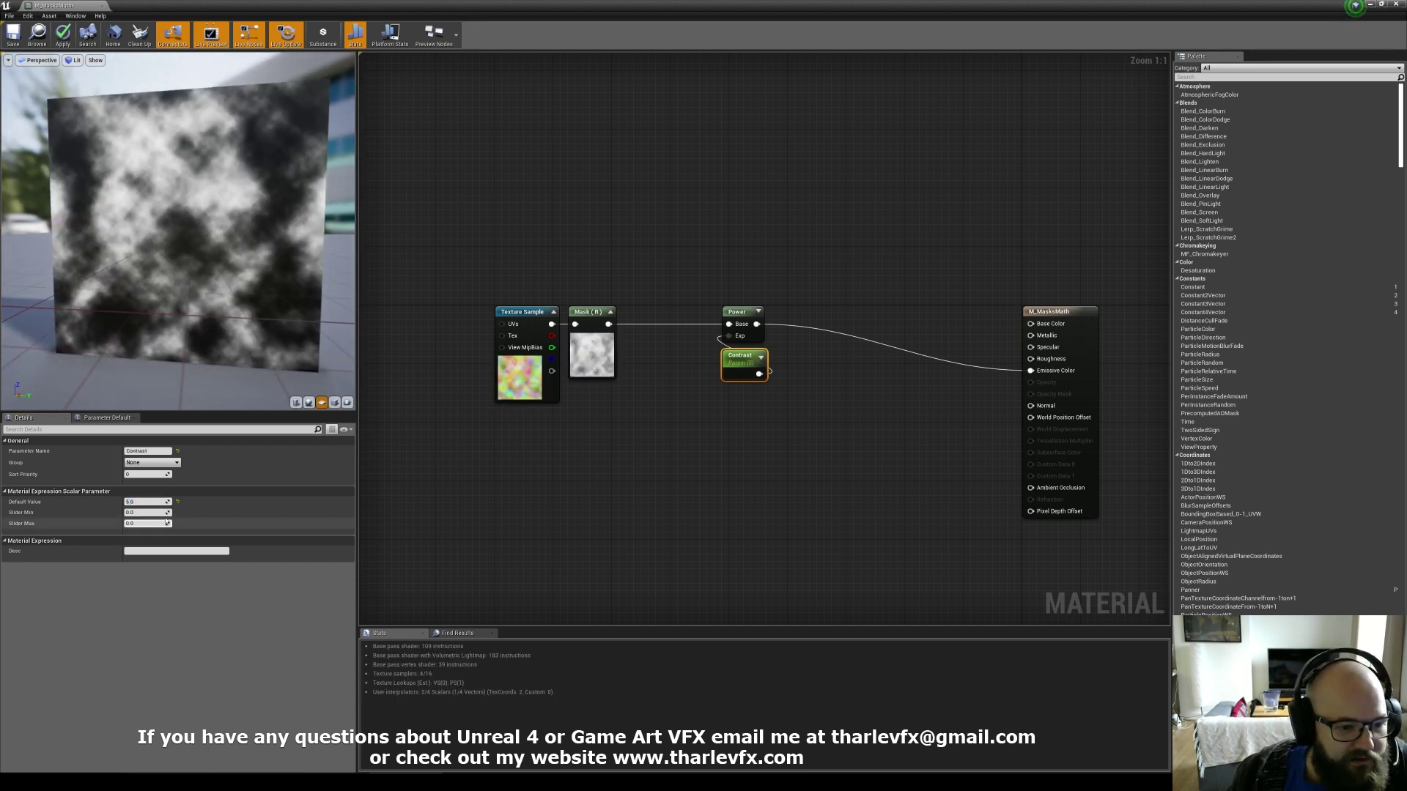
Set the Contrast parameter's default value to 20, reduce it to 16 and finally 15, and inspect the preview plane.
left_click(147, 502)
type("20")
key("Return")
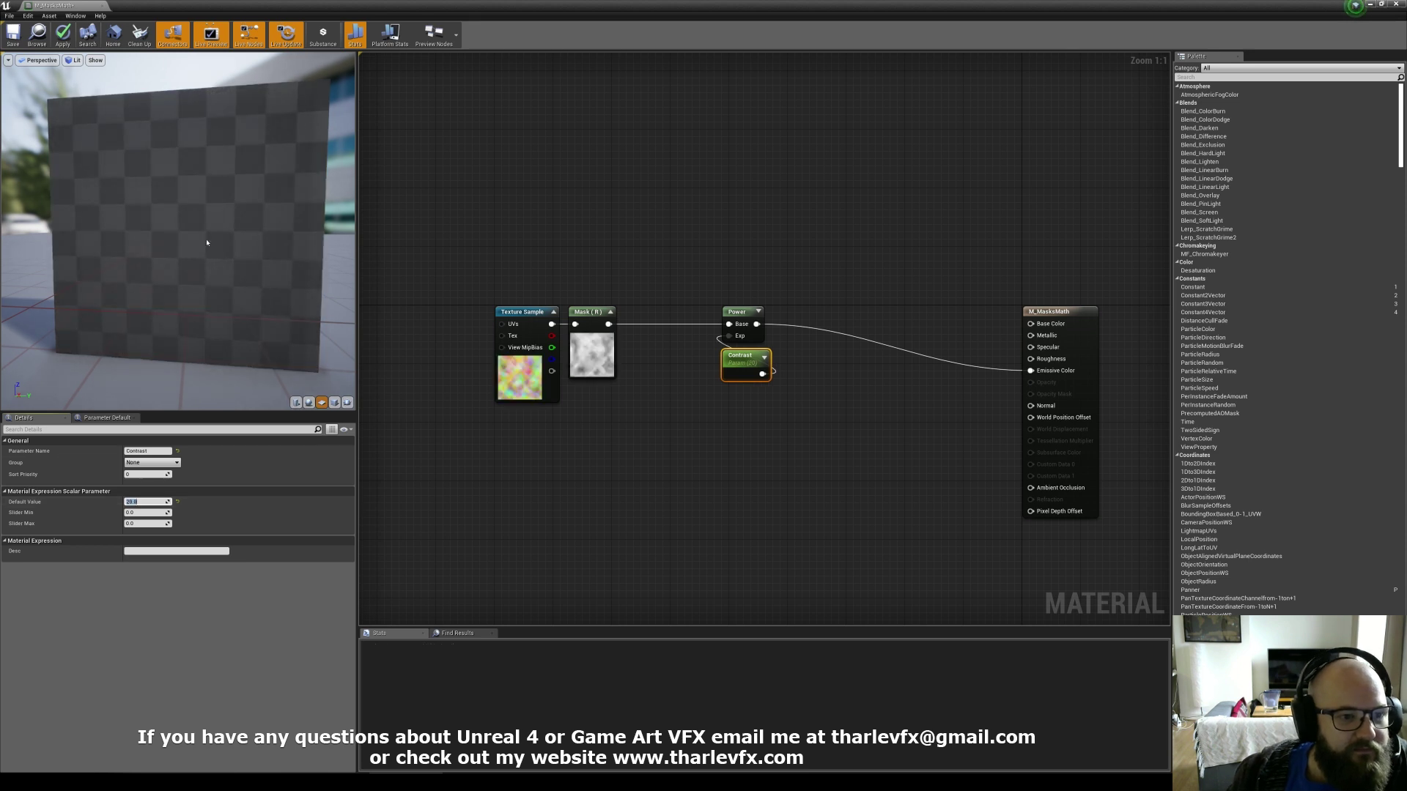
type("16")
key("Return")
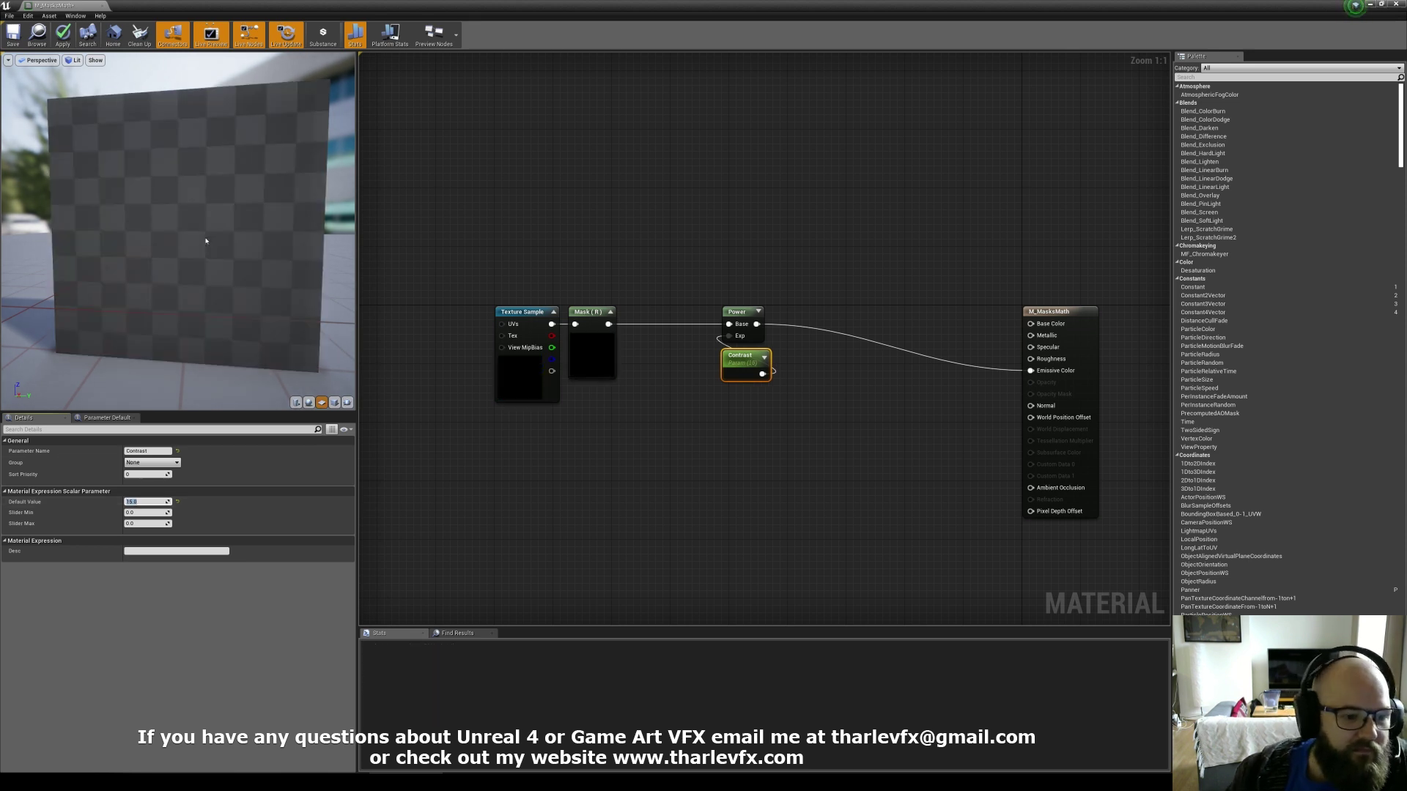
type("15")
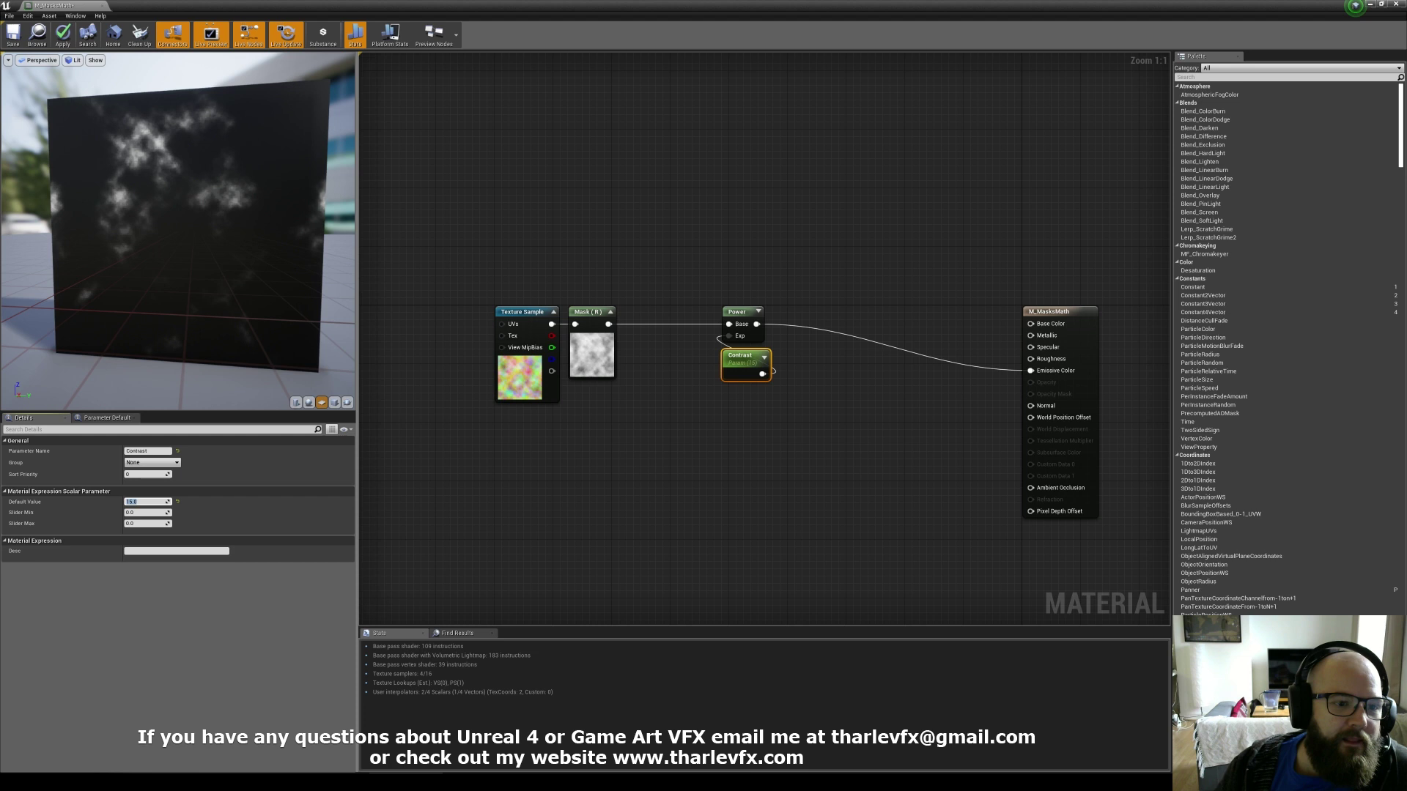
key("Return")
left_click_drag(248, 261, 165, 147)
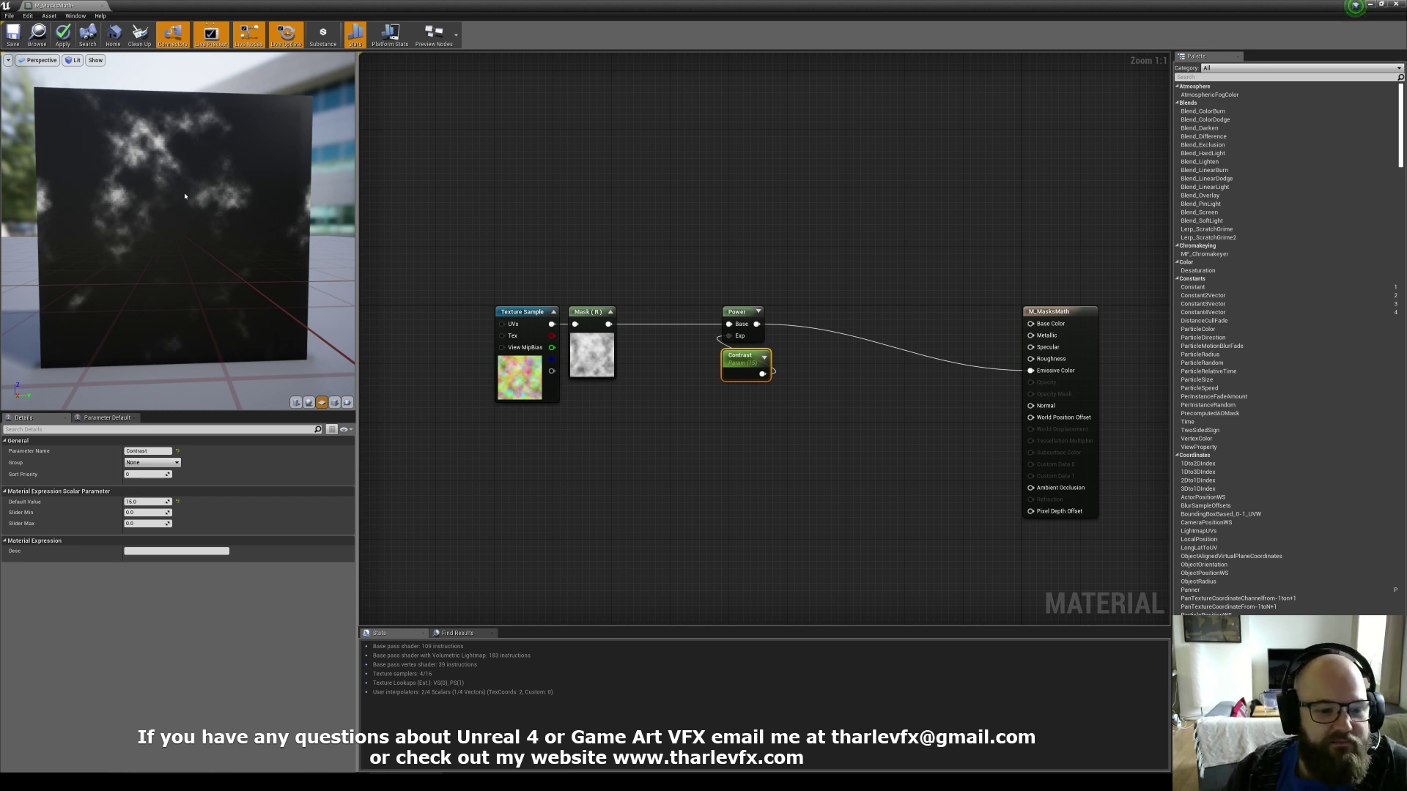
Add a Multiply node fed by the Power output and connect its result to Emissive Color.
left_click(785, 345)
left_click_drag(756, 324, 836, 314)
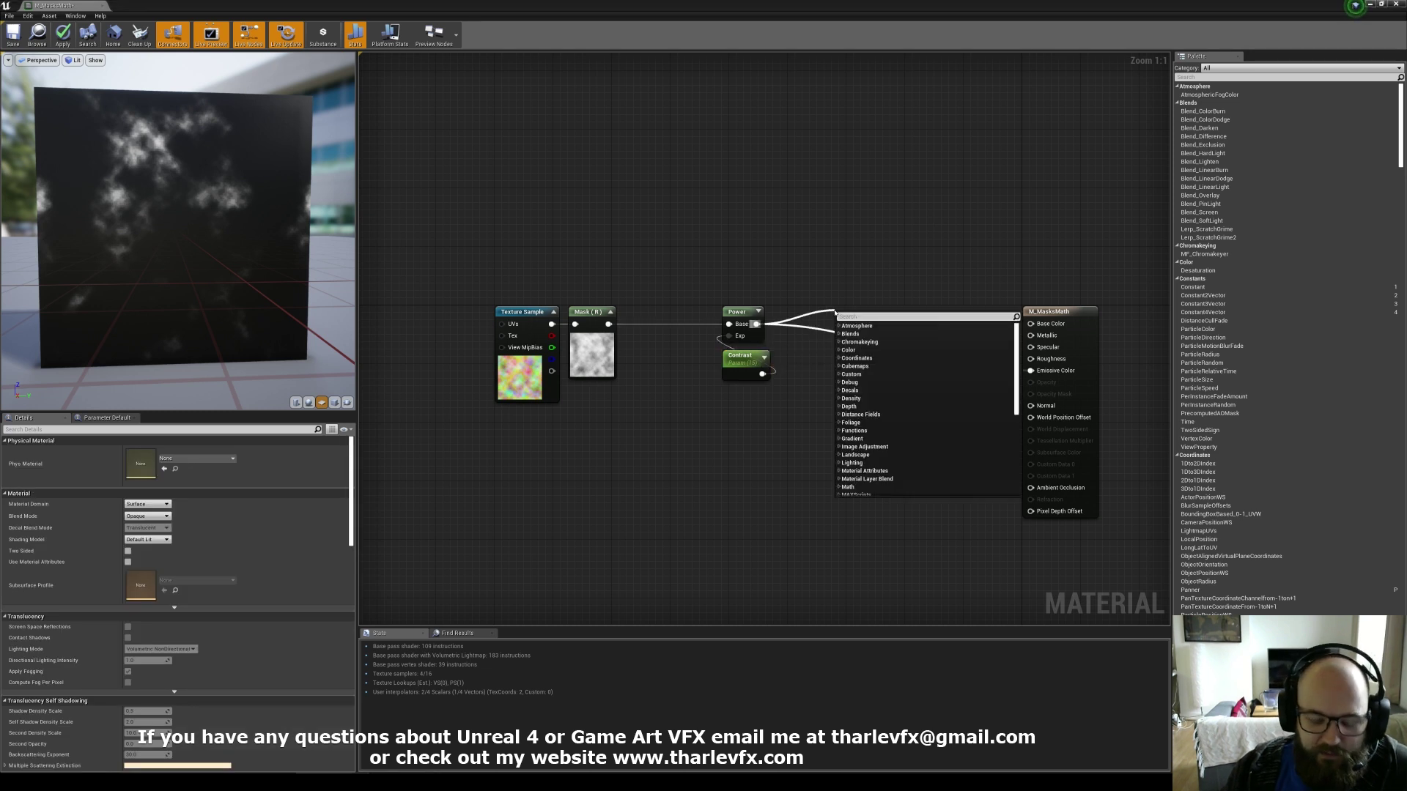
type("multiply")
key("Return")
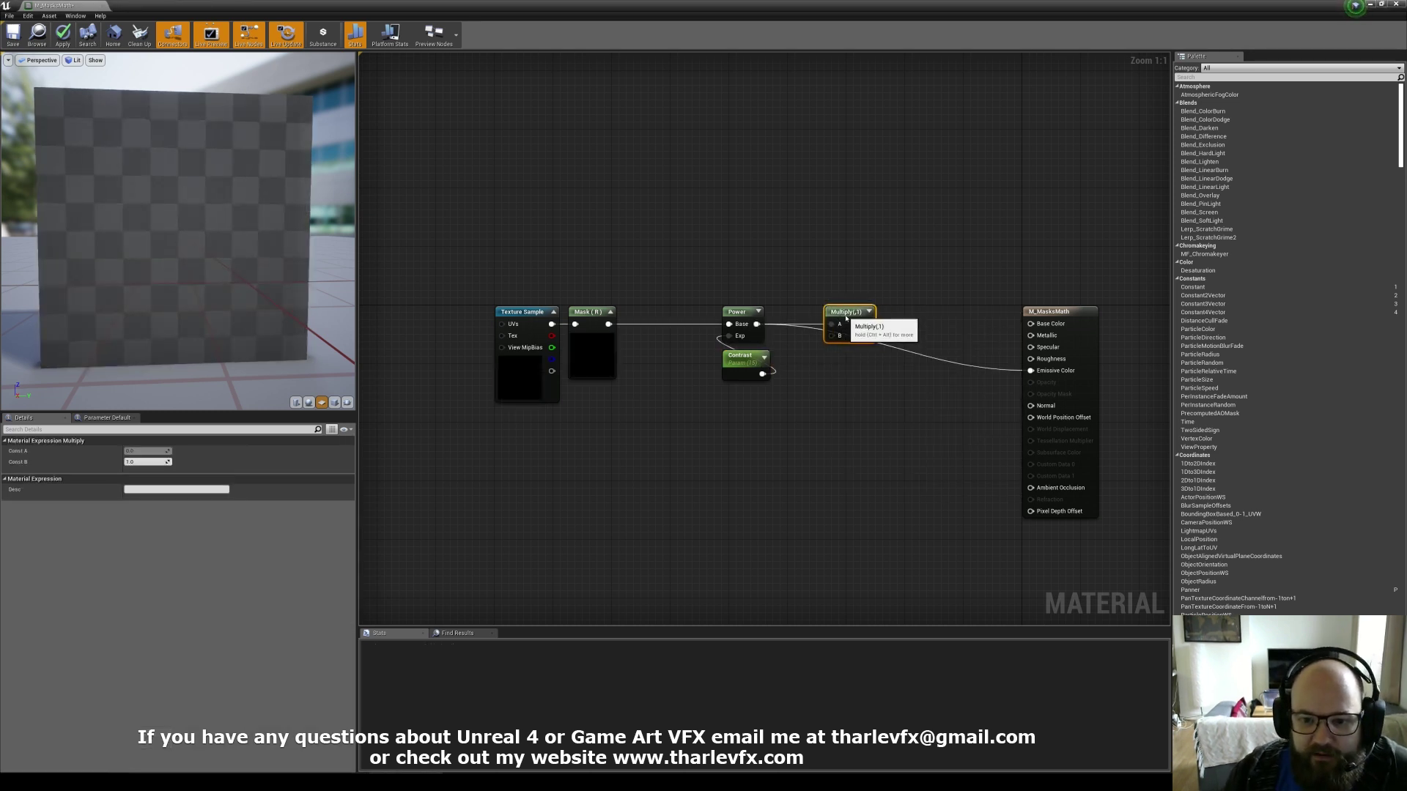
left_click_drag(867, 324, 1035, 372)
Create a scalar parameter named Intensity below the Multiply node and connect it to the B input.
left_click(827, 353)
type("I")
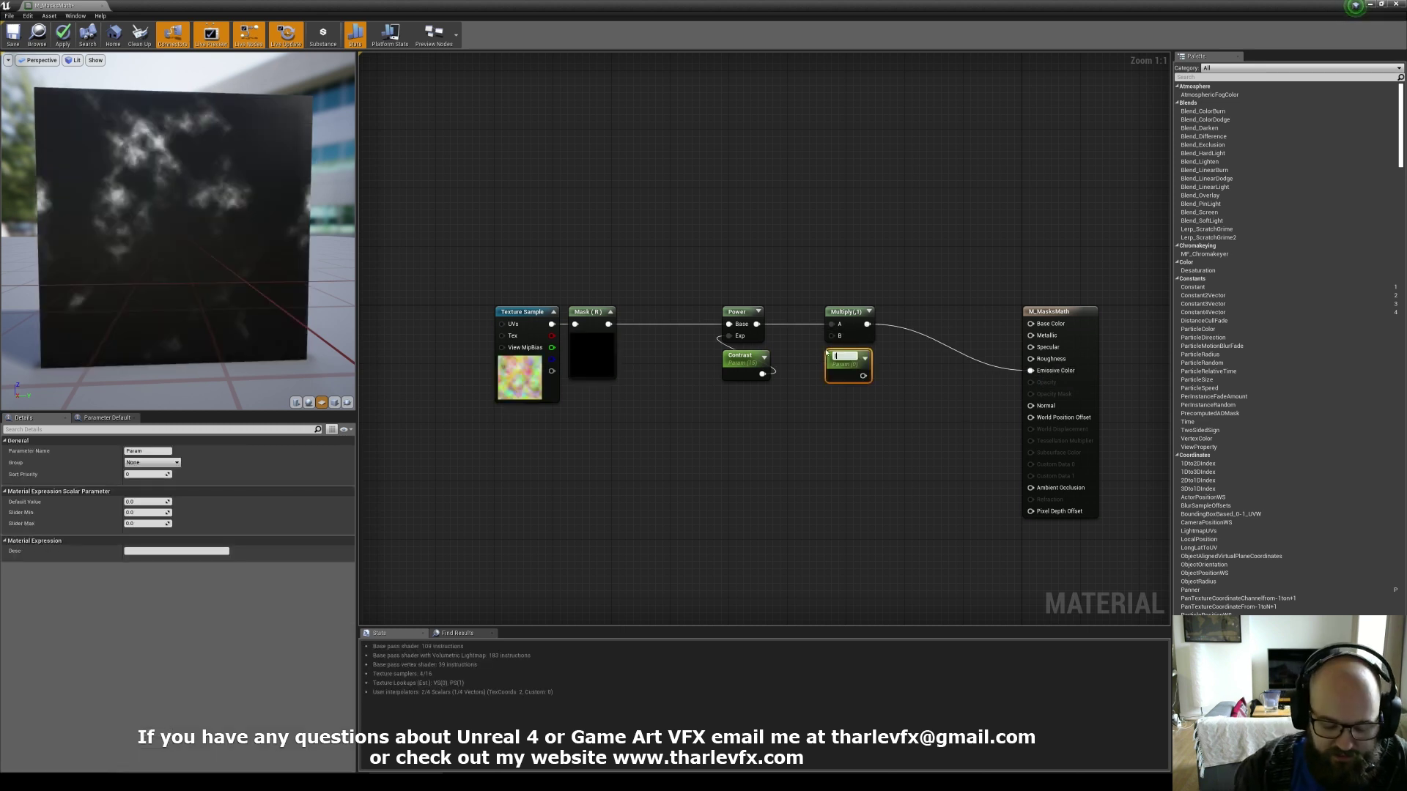
type("ntensity")
key("Return")
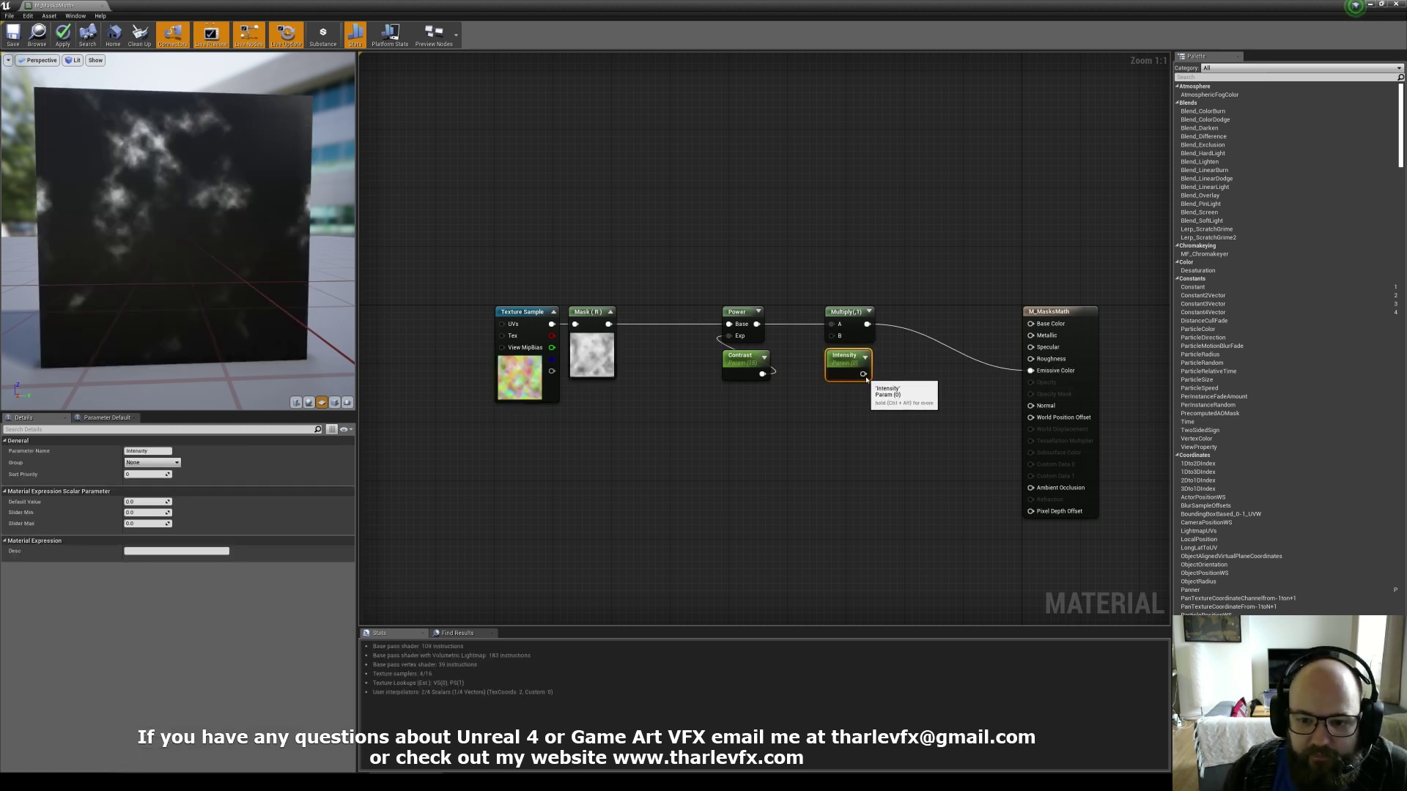
left_click_drag(864, 374, 832, 335)
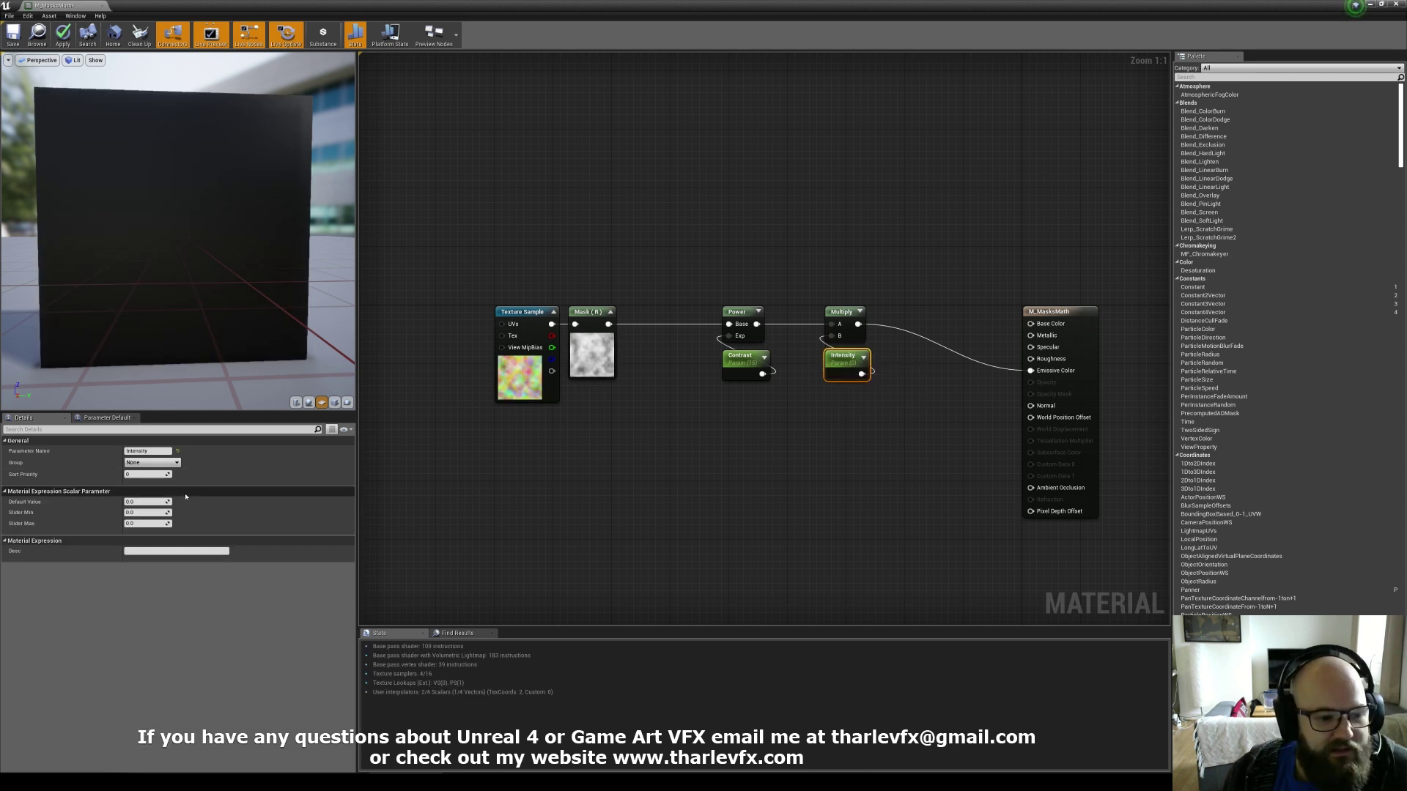
Try the Intensity parameter's default value at 1 and then 50.
left_click(156, 502)
type("1")
key("Return")
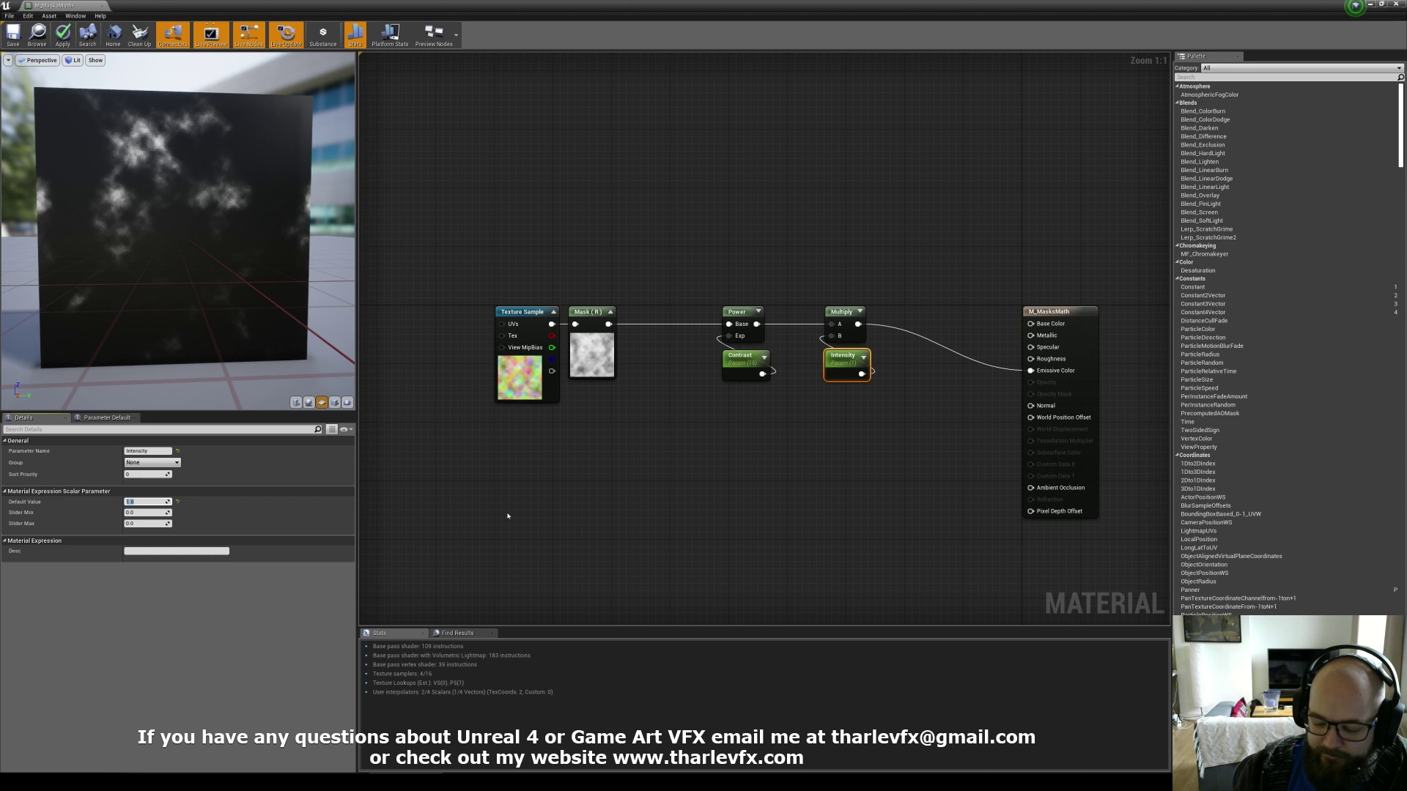
type("50")
key("Return")
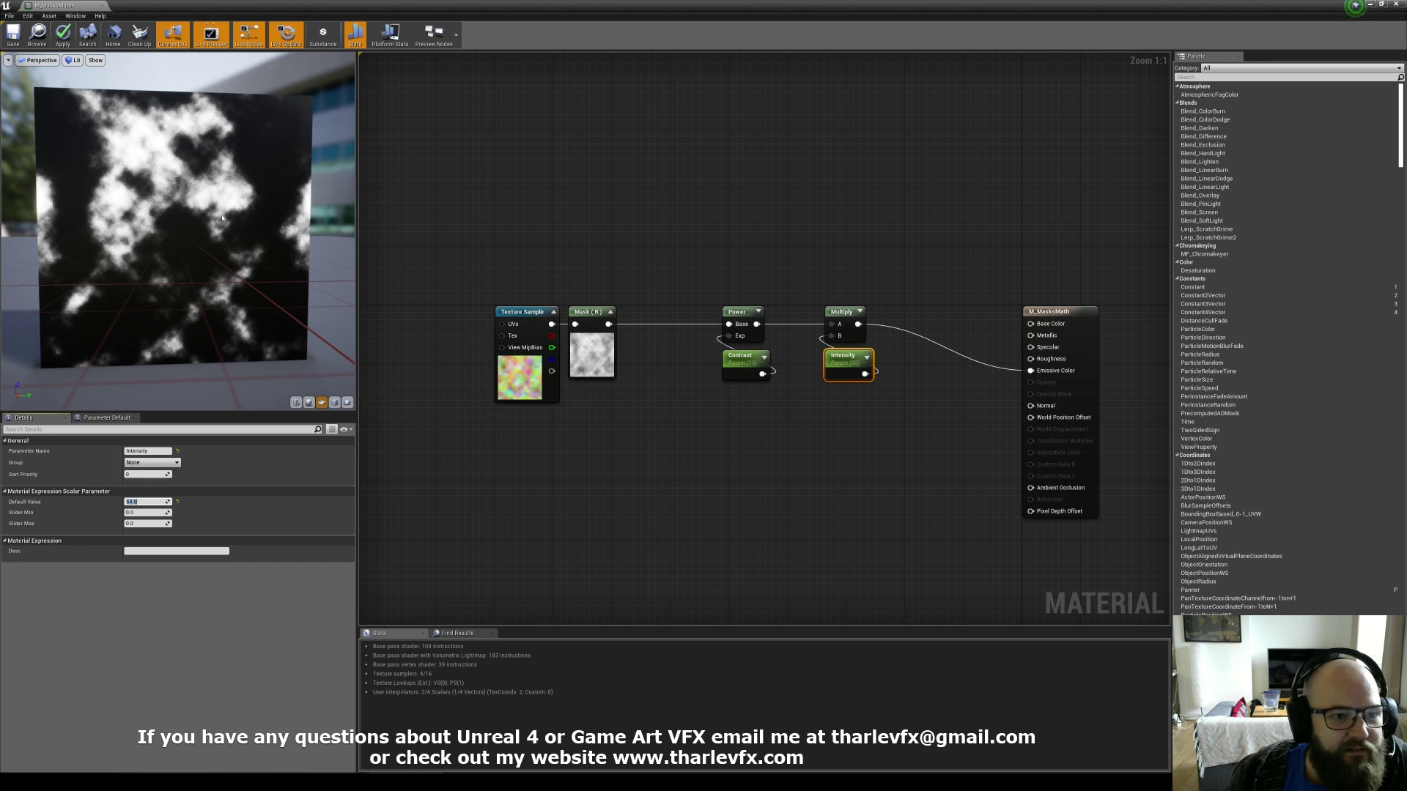
Move the Contrast and Intensity nodes down and expand the preview thumbnails on the Power and Multiply nodes.
left_click(741, 389)
left_click_drag(742, 365, 743, 402)
left_click(755, 311)
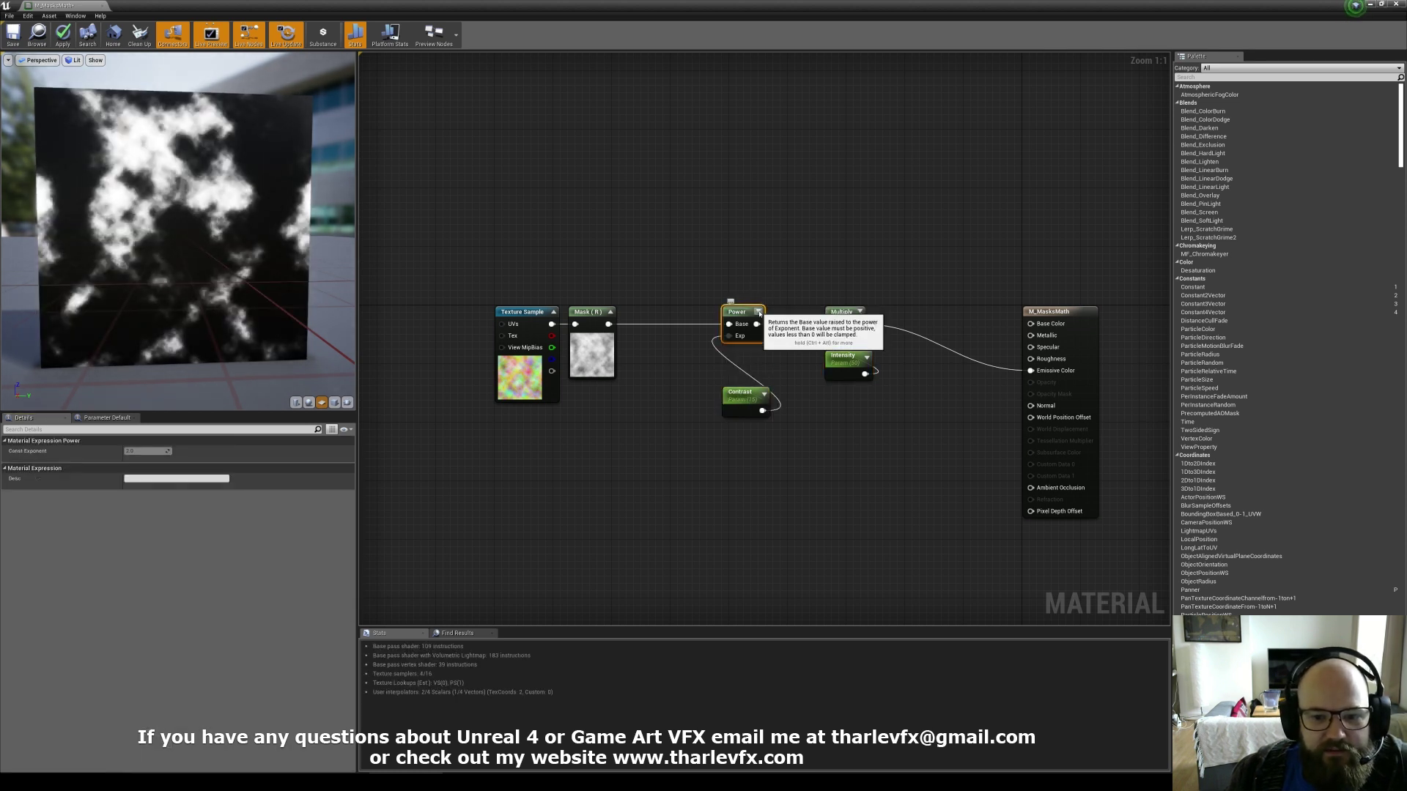
left_click(759, 312)
left_click(843, 356)
left_click_drag(843, 356, 842, 393)
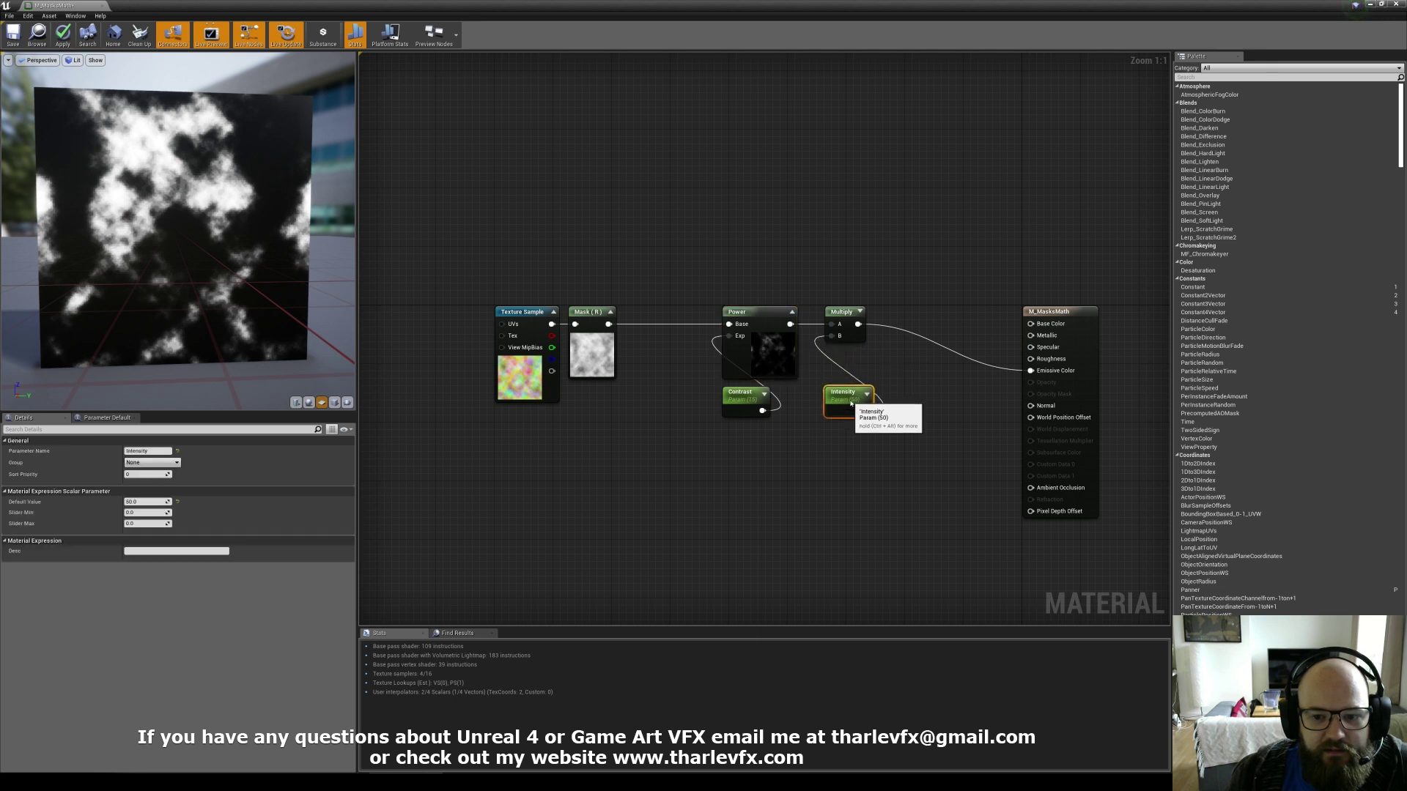
left_click(860, 312)
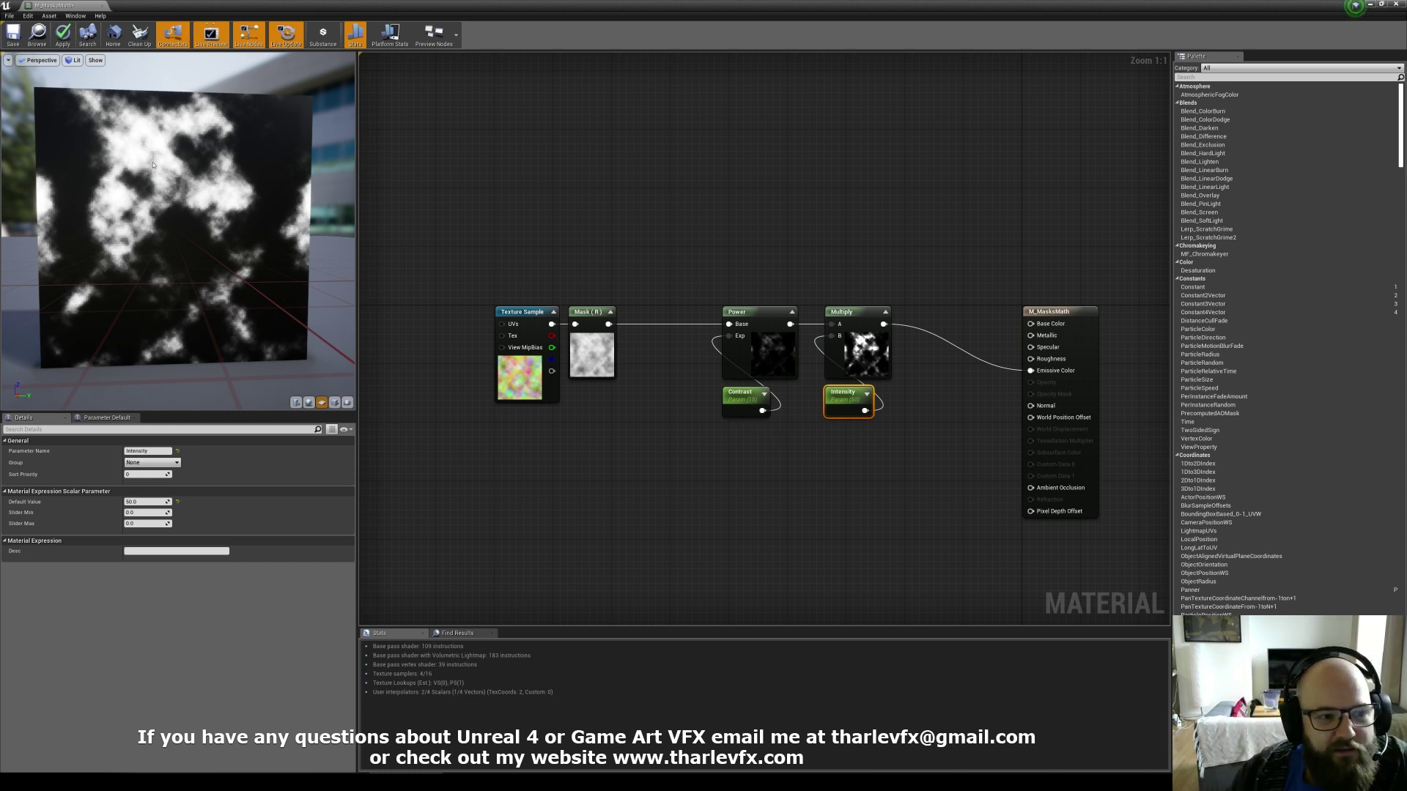
Set the Intensity parameter's default value to 500.
right_click_drag(933, 476, 949, 440)
left_click_drag(938, 424, 517, 327)
left_click(521, 327)
left_click(894, 389)
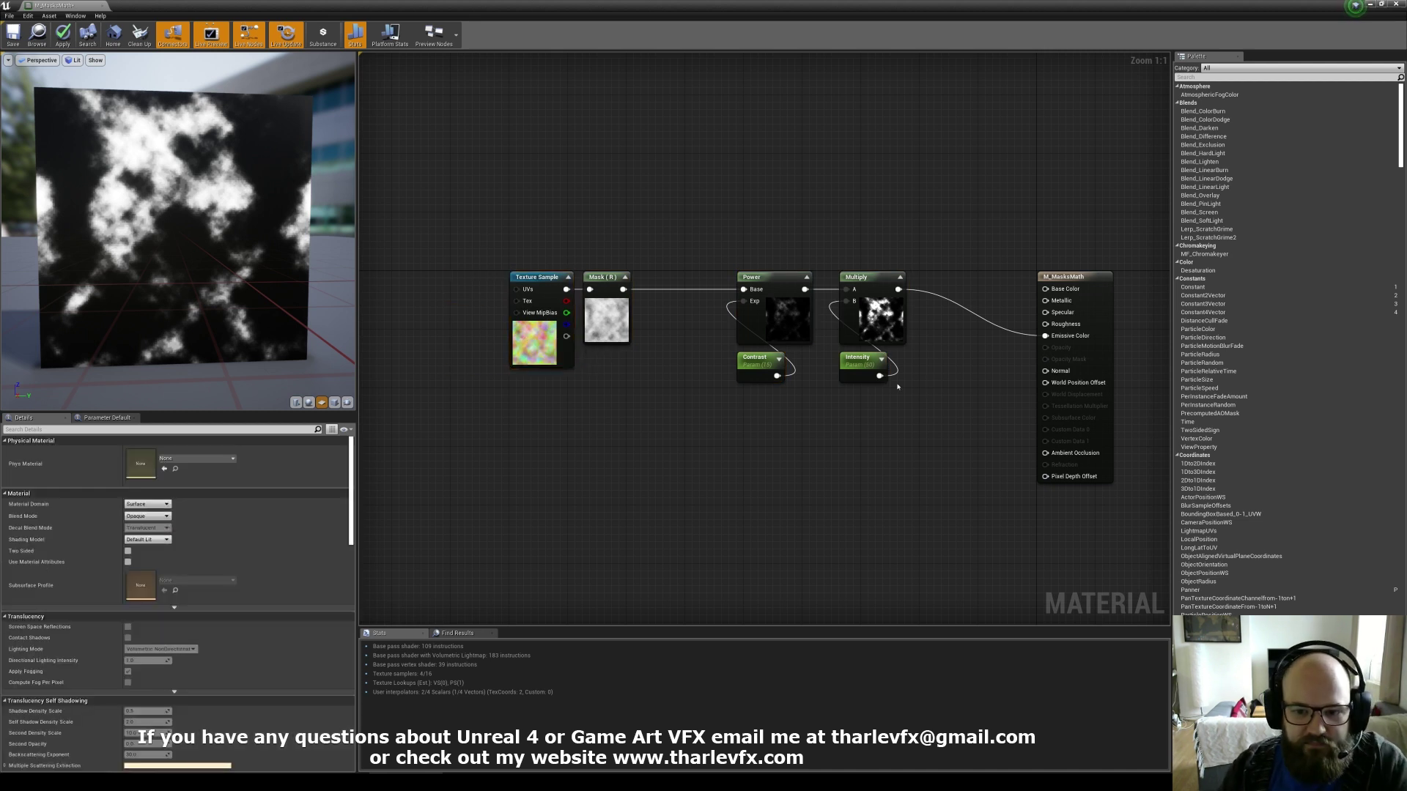
left_click(864, 370)
left_click(153, 501)
type("5")
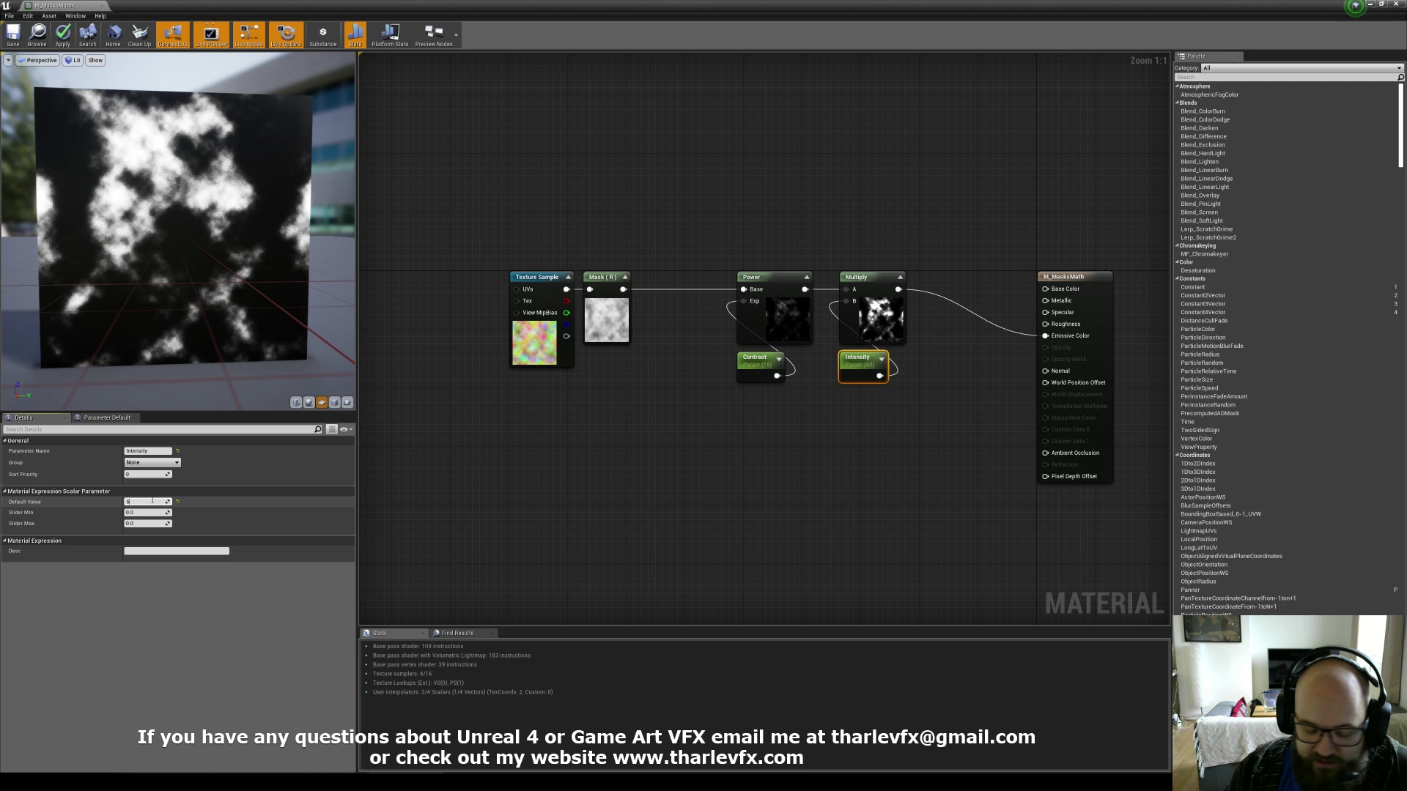
type("00")
key("Return")
Move the whole chain from Texture Sample to Multiply left, away from the material output node.
left_click_drag(502, 213, 941, 395)
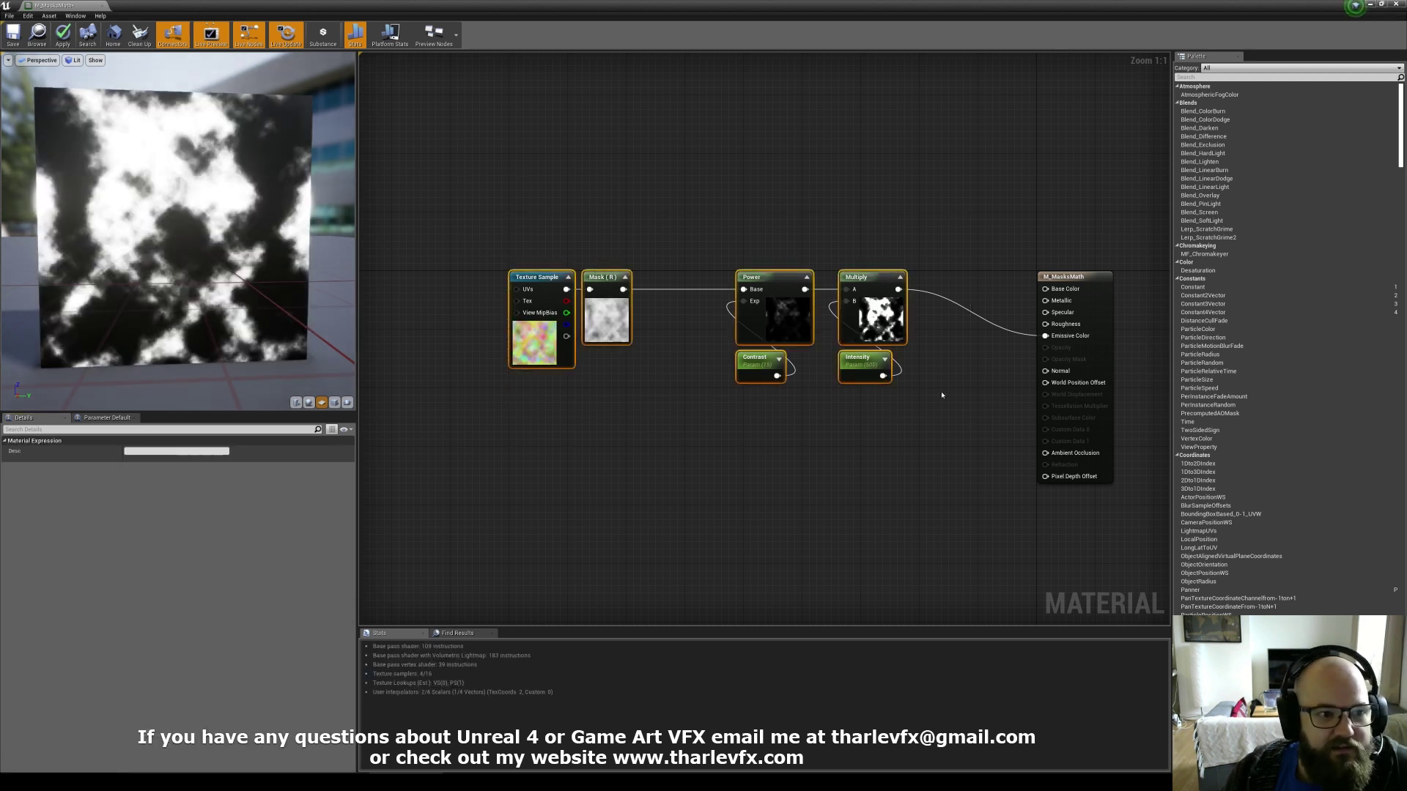
left_click_drag(872, 328, 814, 330)
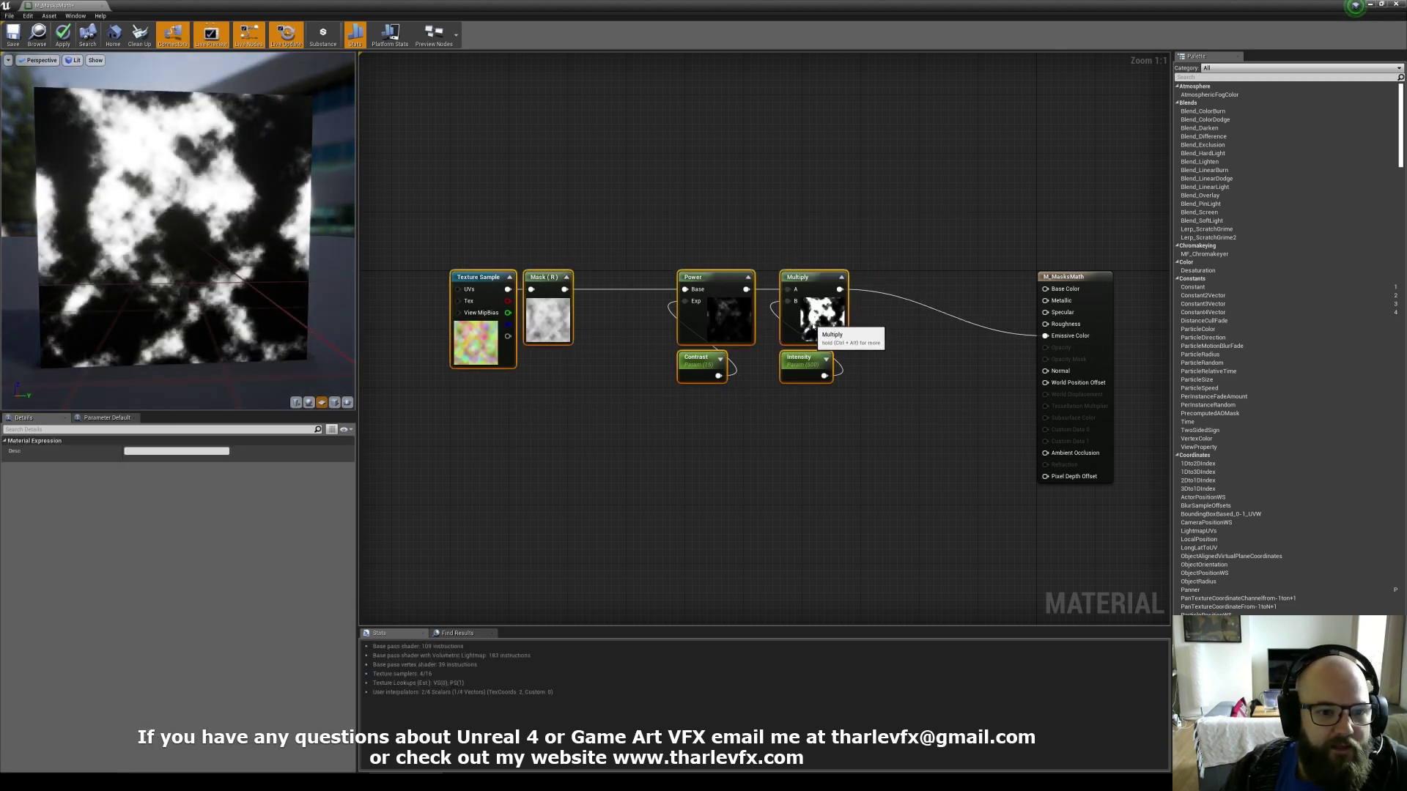
left_click(669, 246)
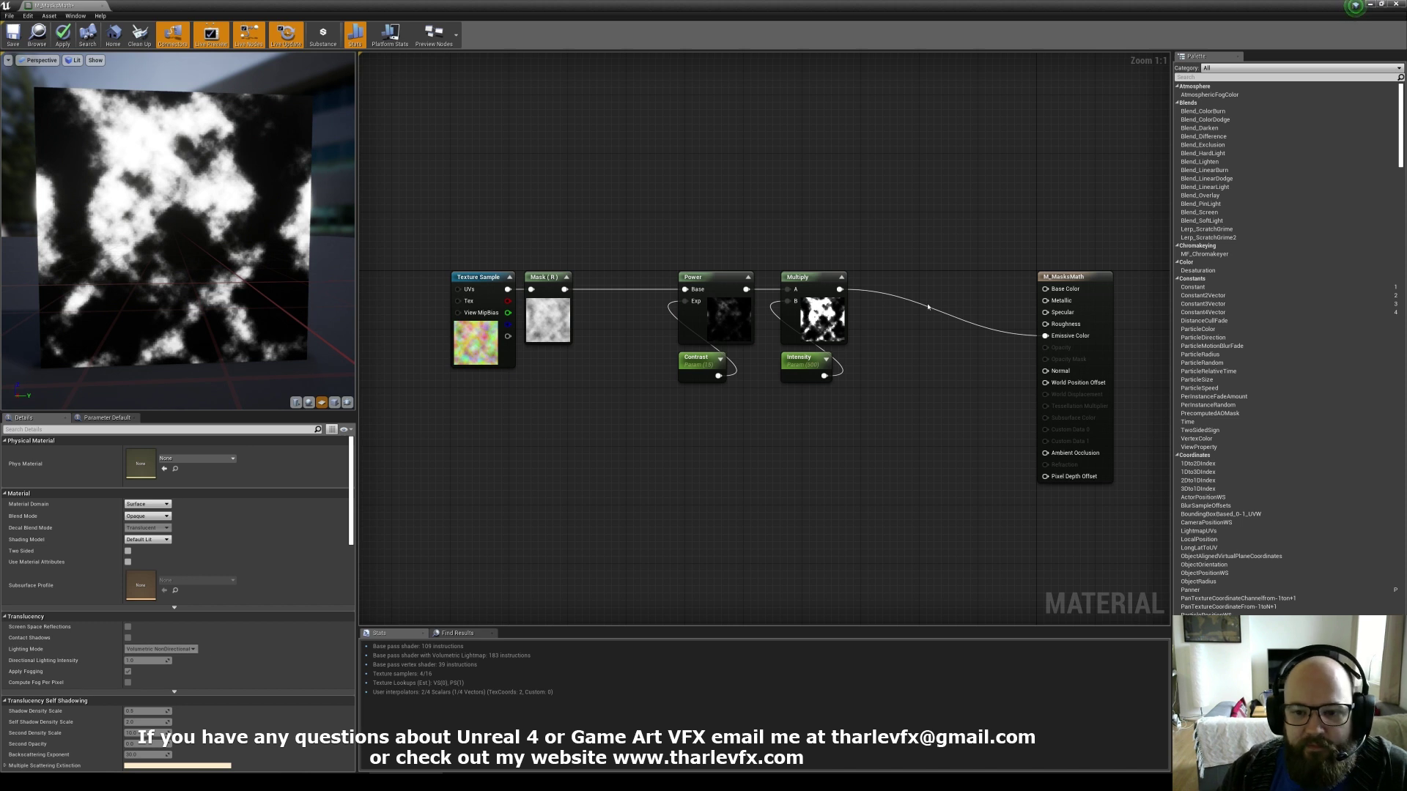
Add a Saturate node after Multiply and connect its output to Emissive Color.
left_click_drag(841, 289, 932, 280)
type("sat")
key("Return")
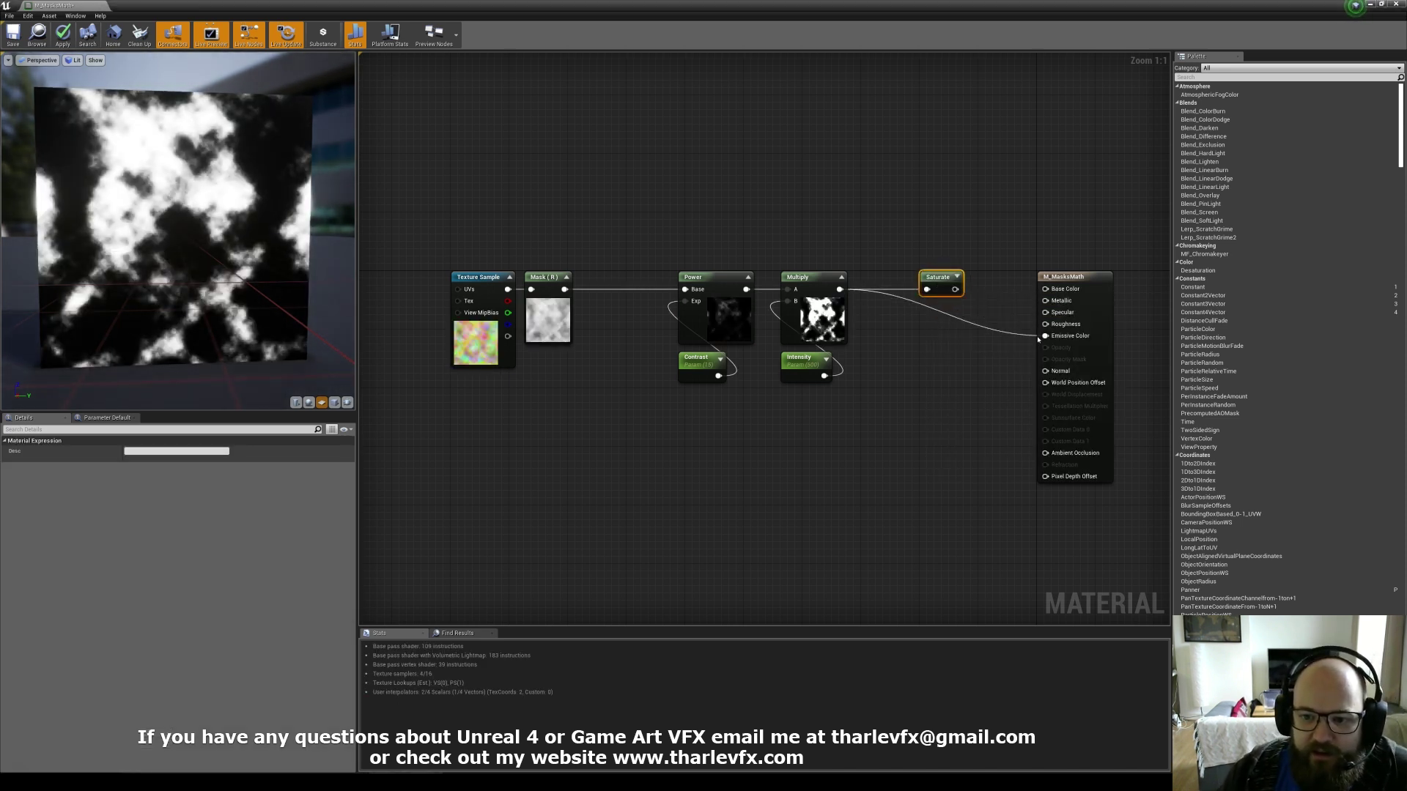
left_click_drag(1045, 335, 1045, 335)
Add a Clamp node above the Saturate node as an alternative and delete it.
left_click(920, 211)
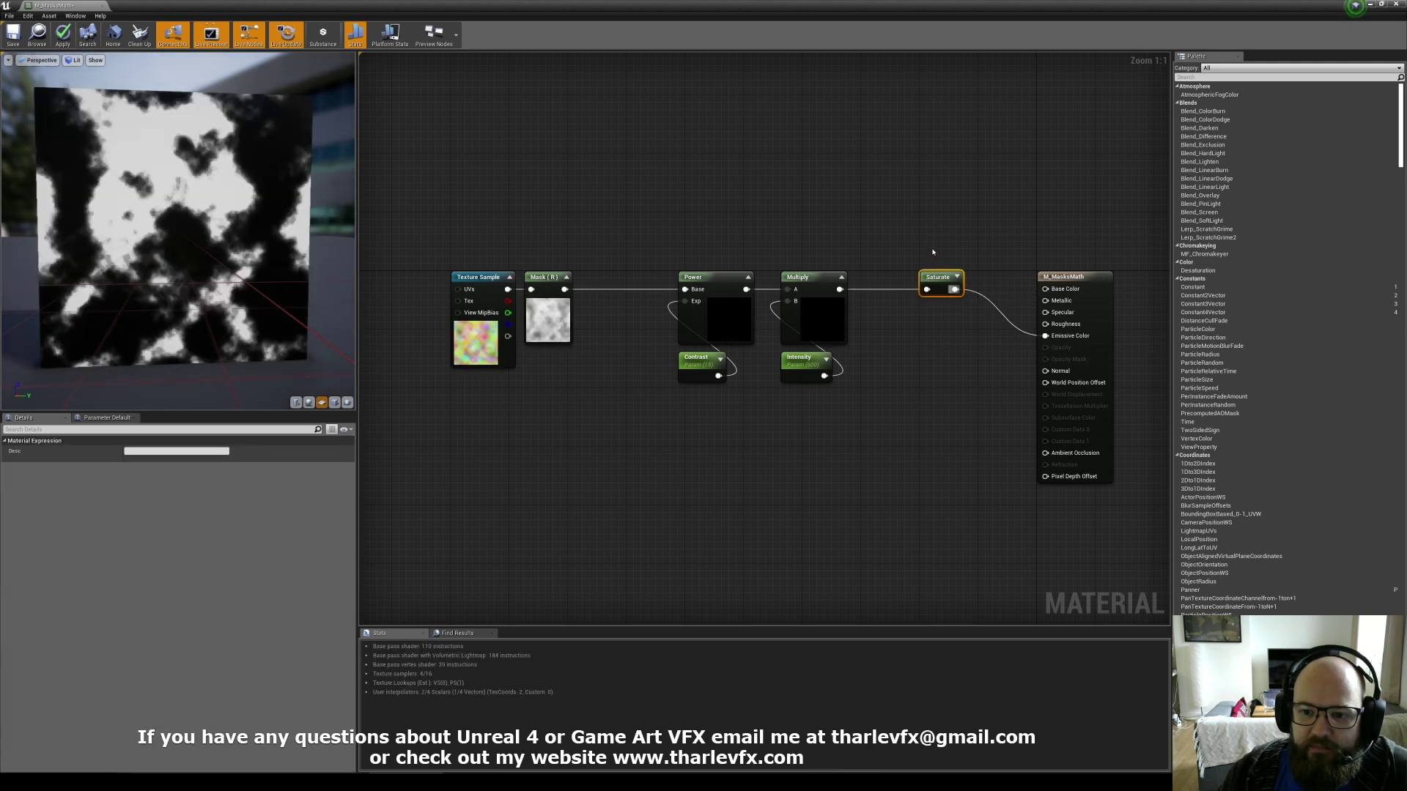
right_click(920, 211)
type("clamp")
key("Return")
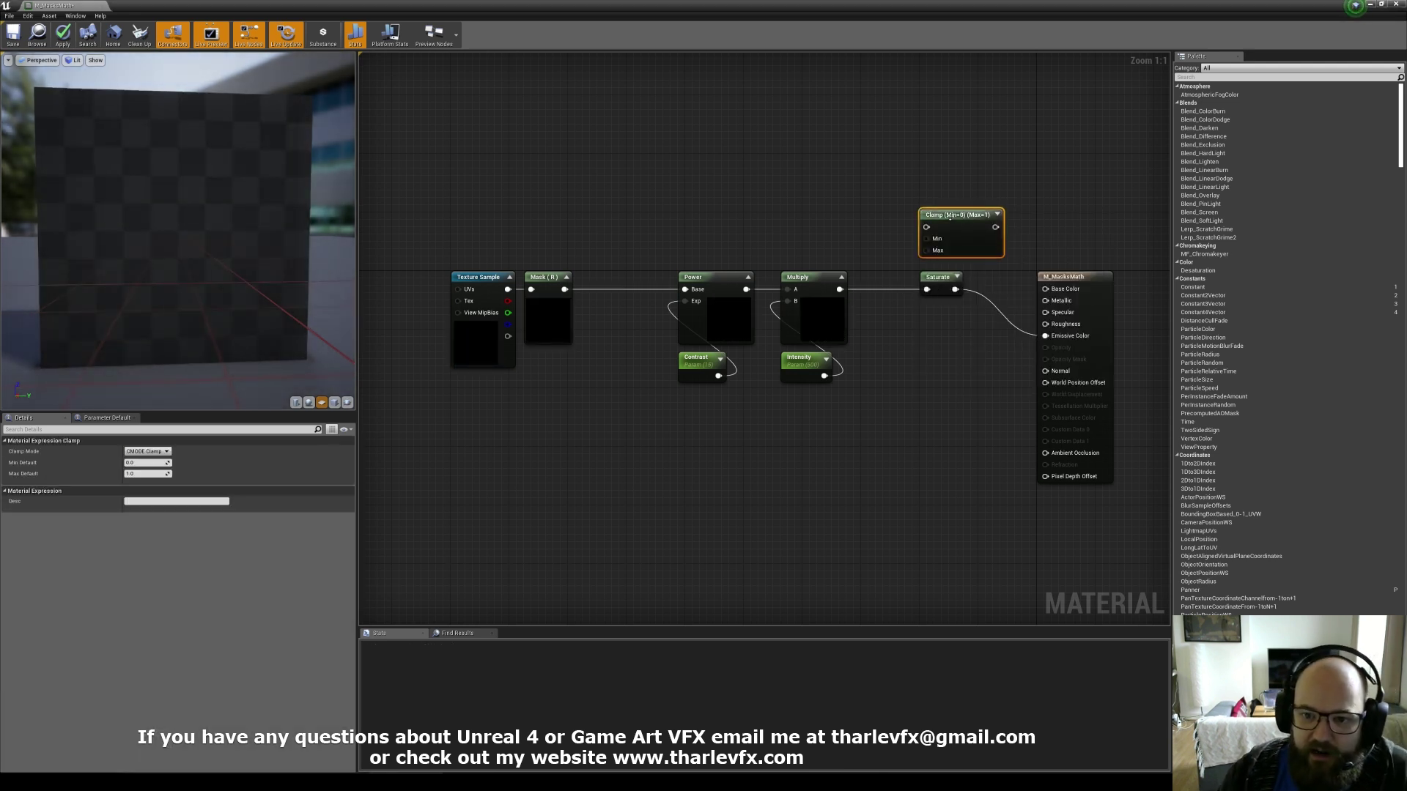
left_click_drag(947, 210, 947, 214)
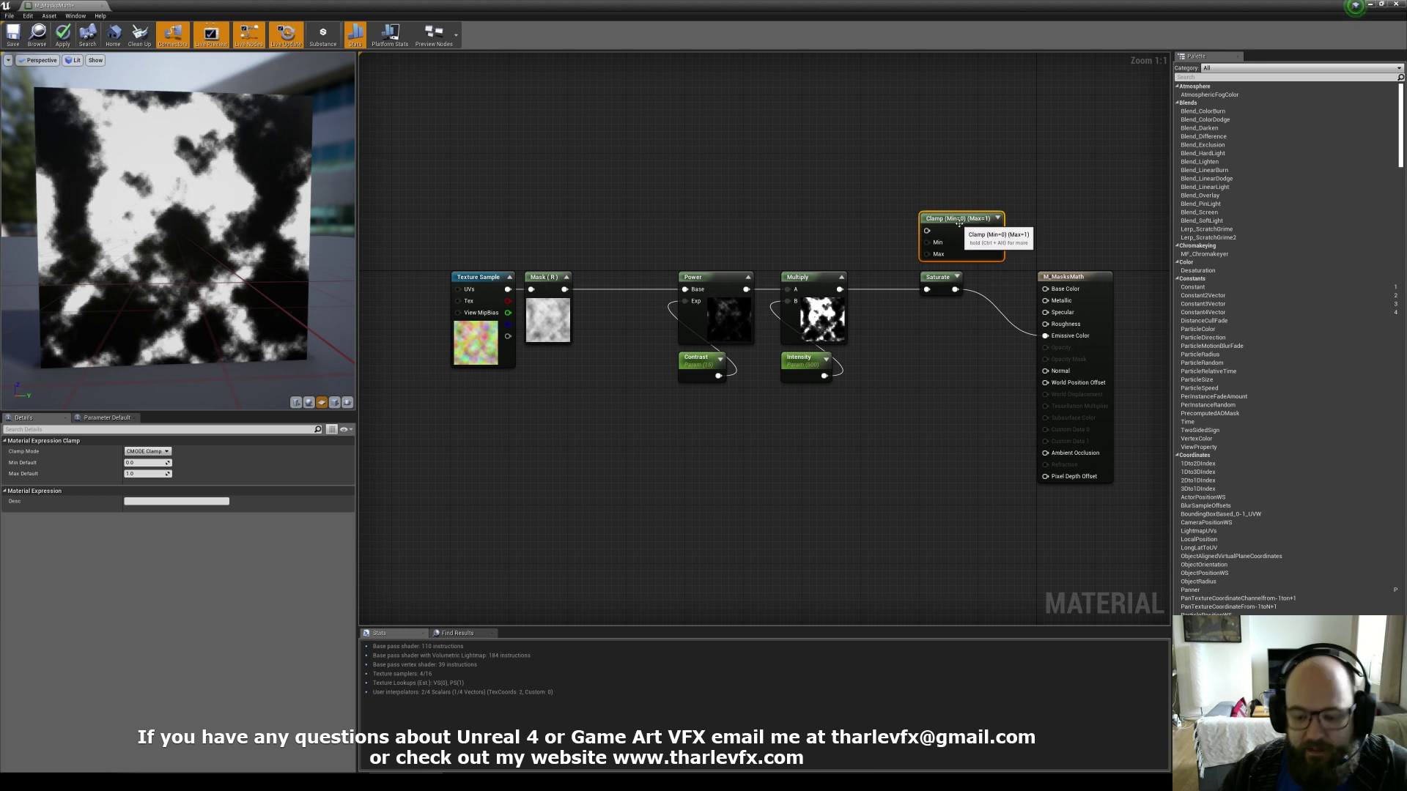
key("Delete")
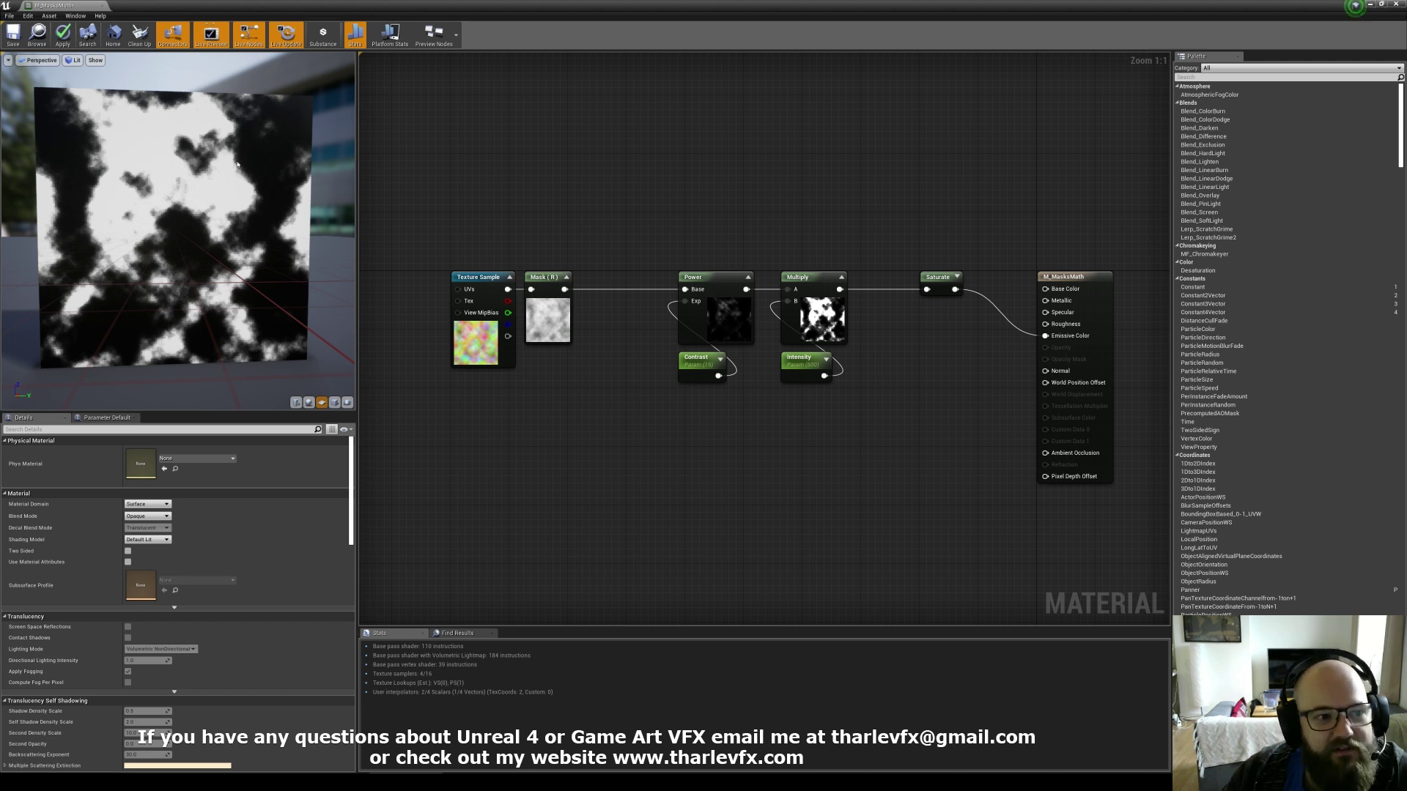
Try default values of 5000 and 10000 for the Intensity parameter.
left_click(546, 319)
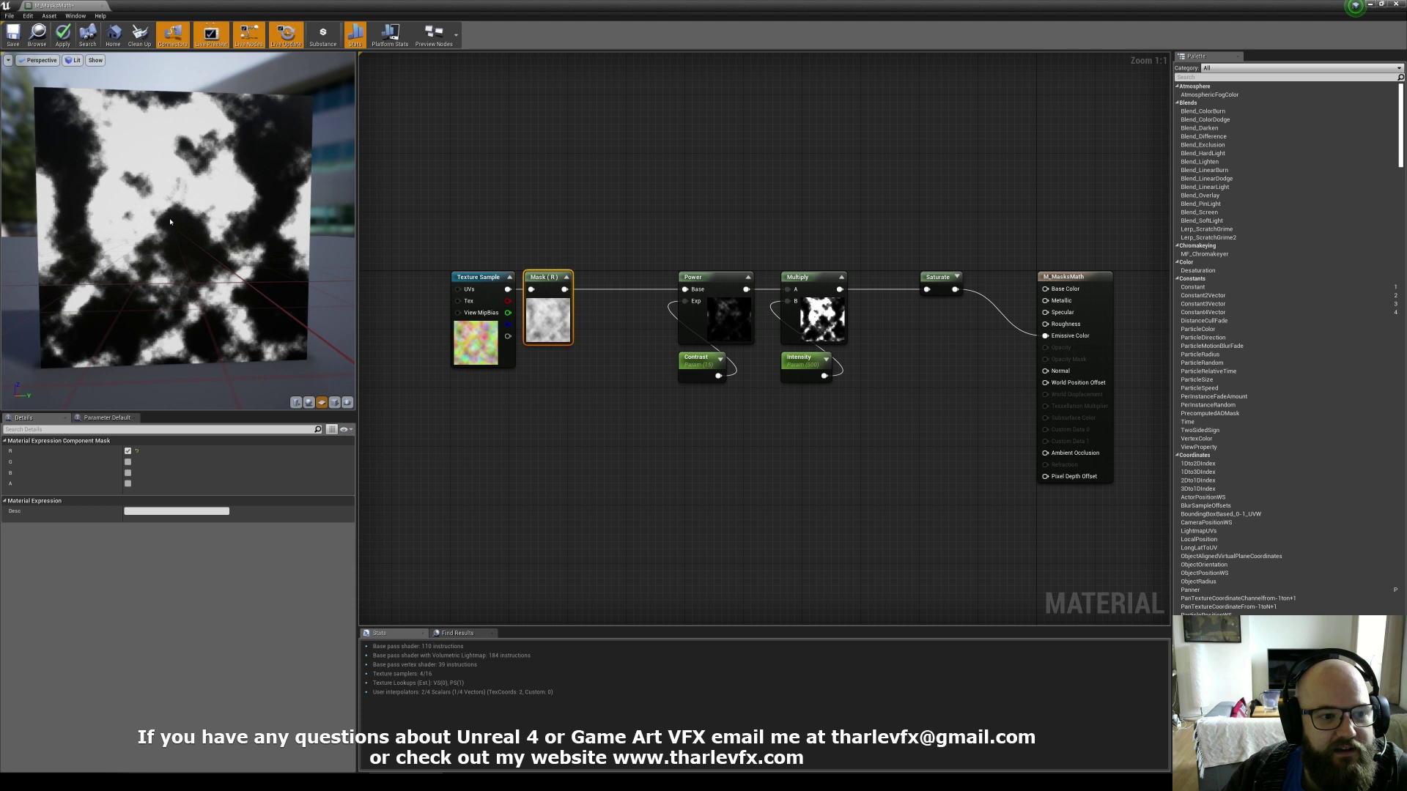
left_click(806, 366)
left_click(157, 503)
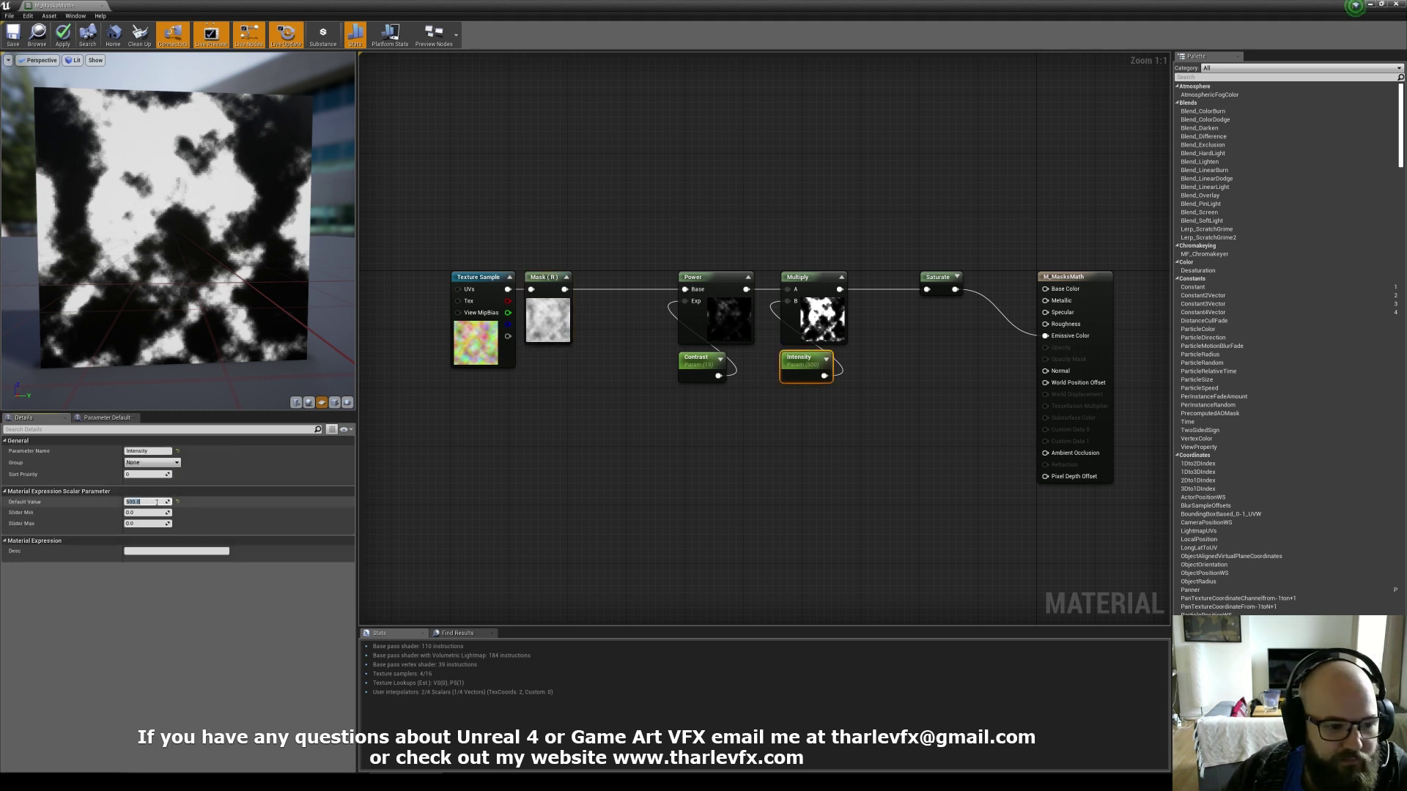
type("5000")
key("Return")
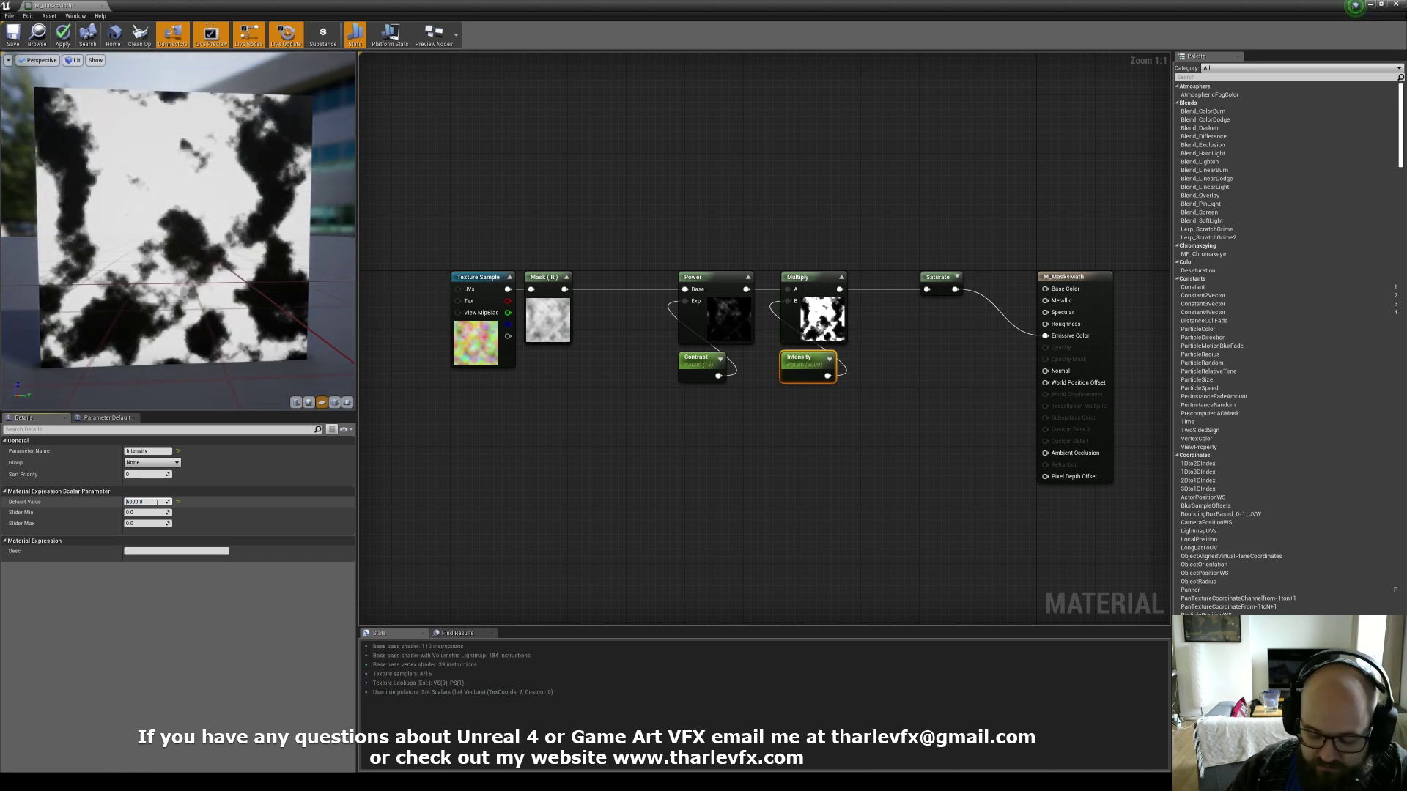
key("Return")
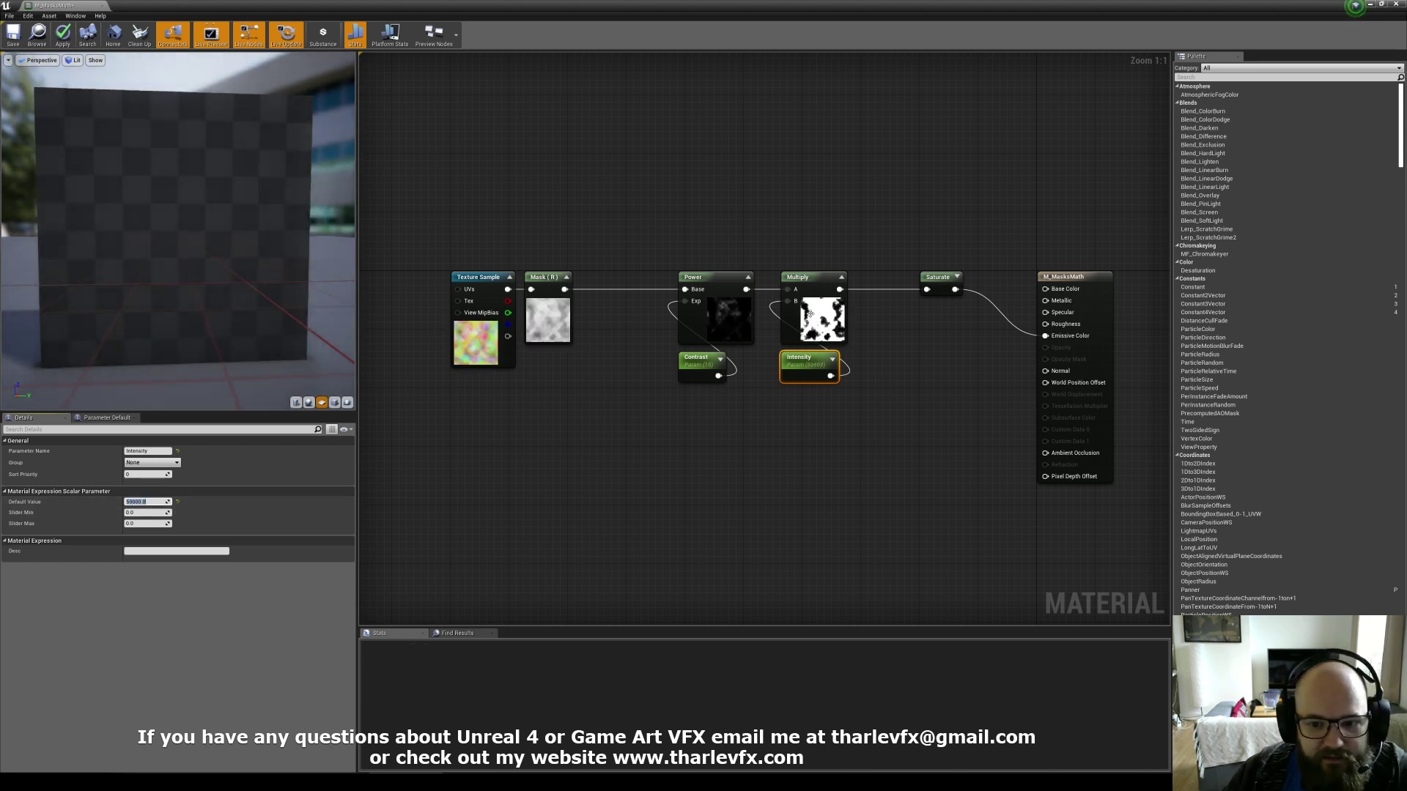
Set the Contrast parameter's default value to 50.
left_click(700, 365)
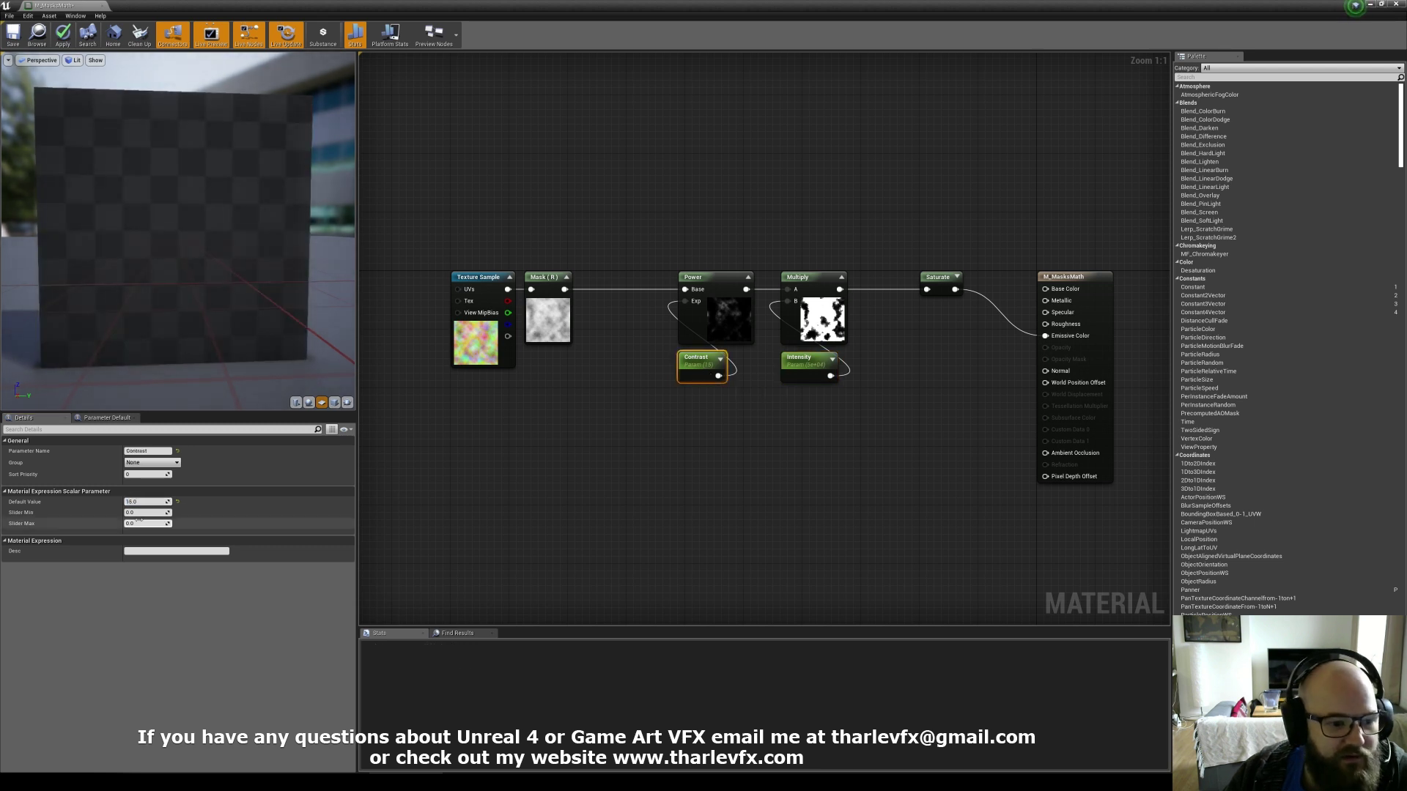
left_click(151, 502)
type("50")
key("Return")
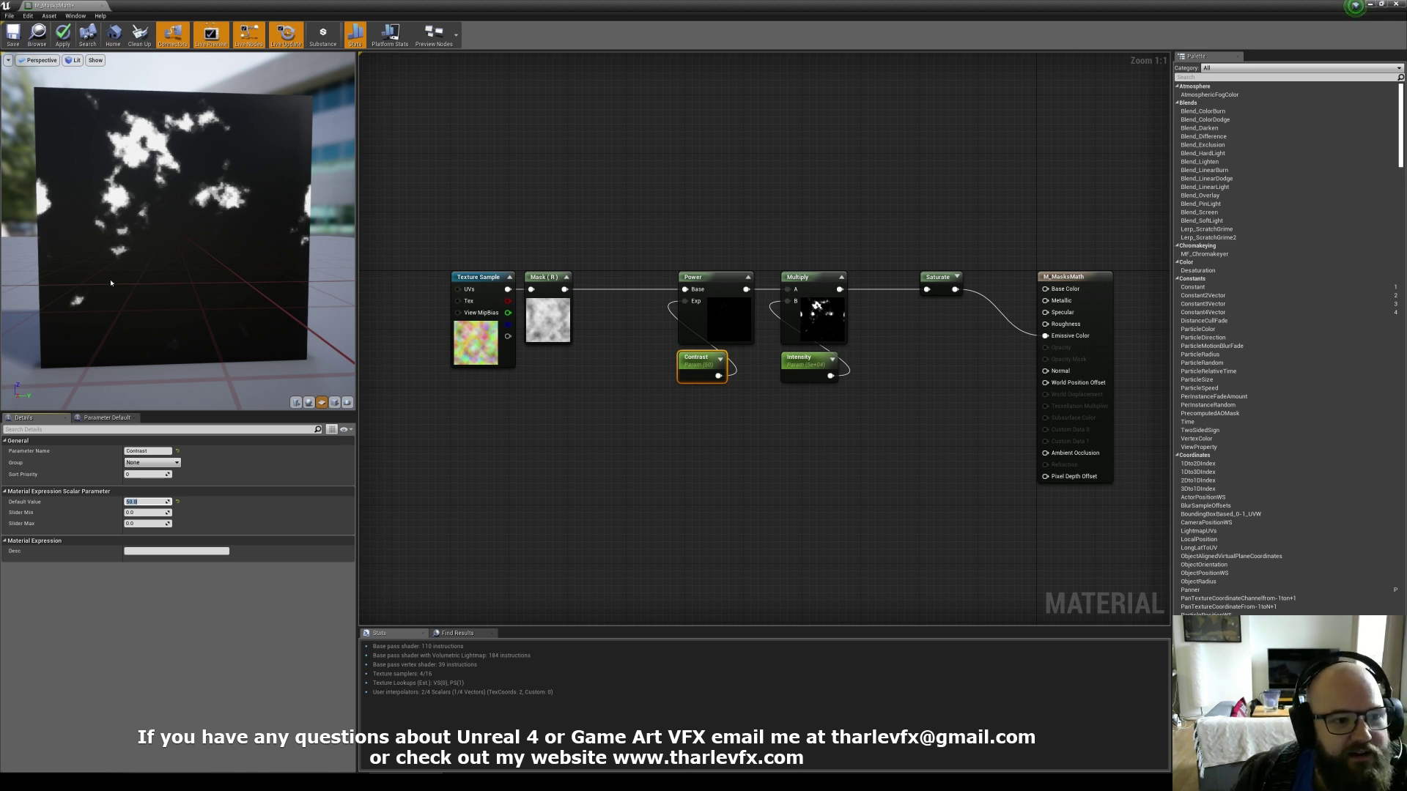
Preview the red-channel Mask node on its own and stop previewing it.
left_click(550, 321)
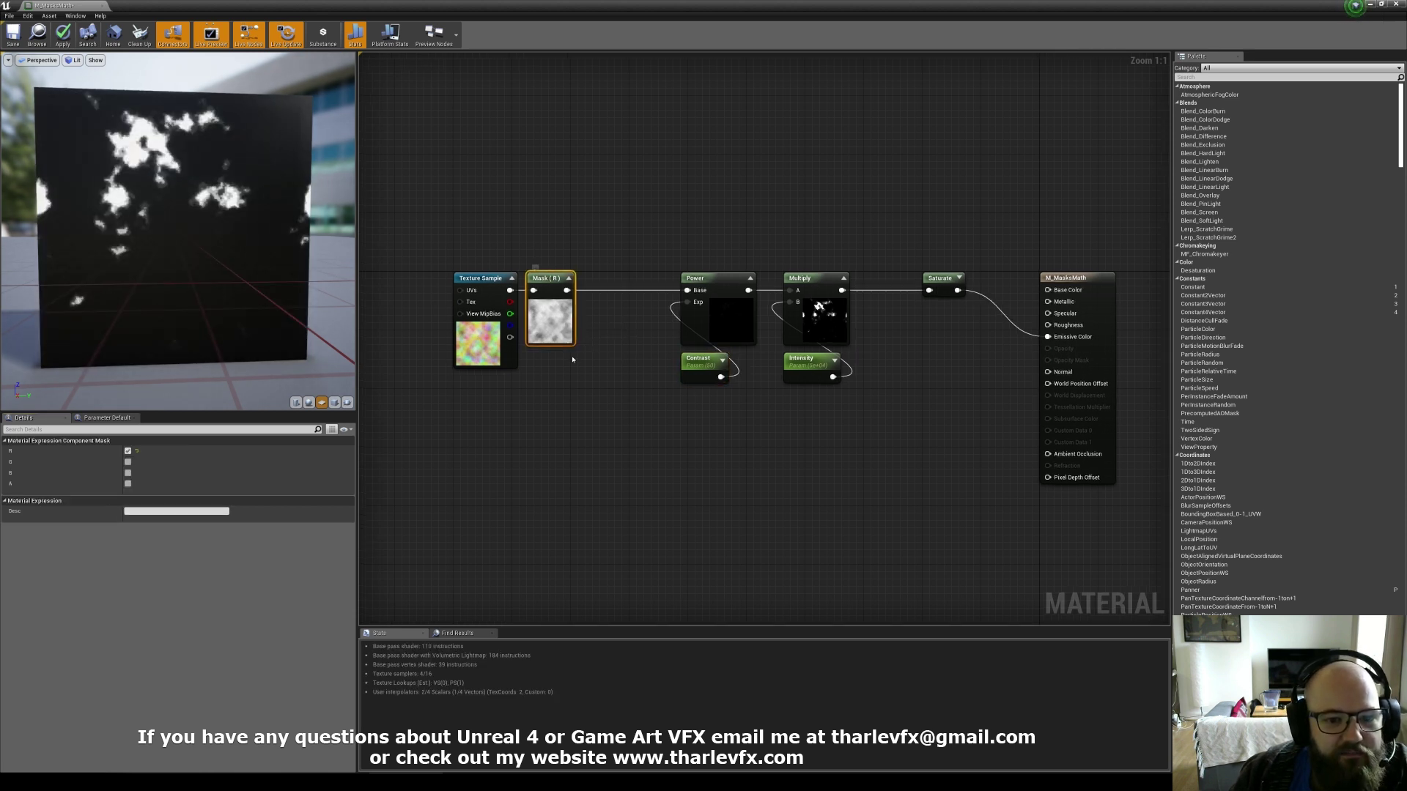
right_click(561, 324)
left_click(597, 352)
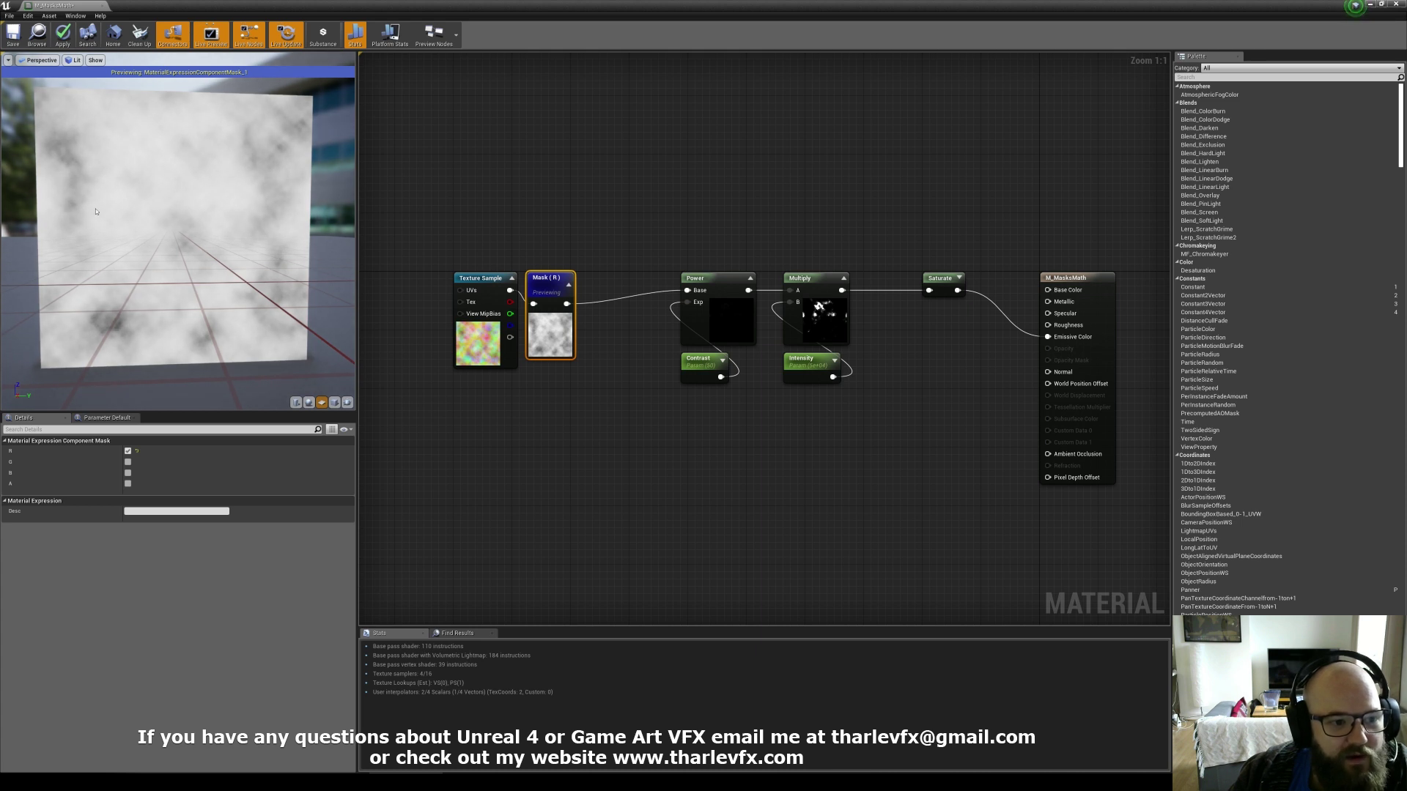
right_click_drag(561, 337, 564, 338)
right_click(565, 338)
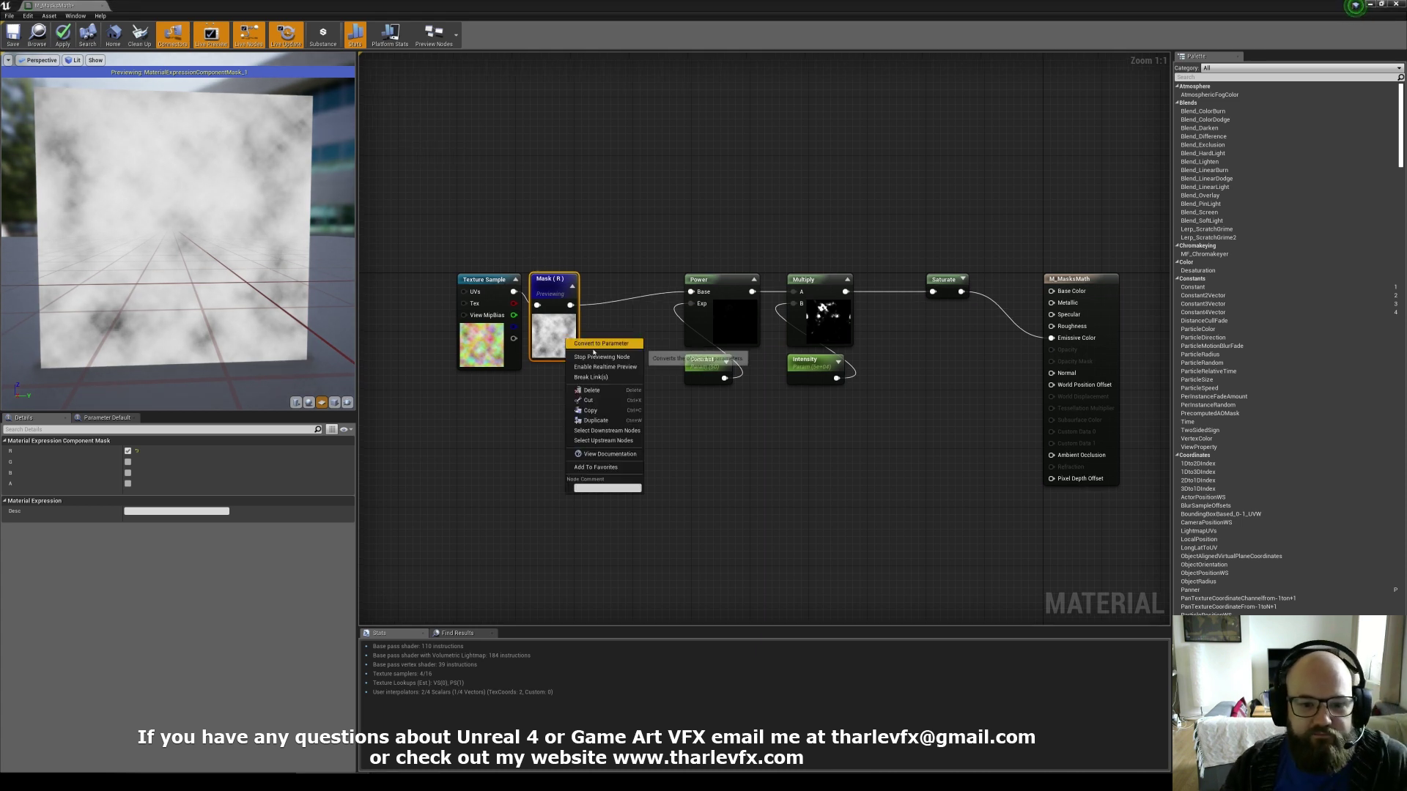
left_click(590, 343)
left_click(622, 207)
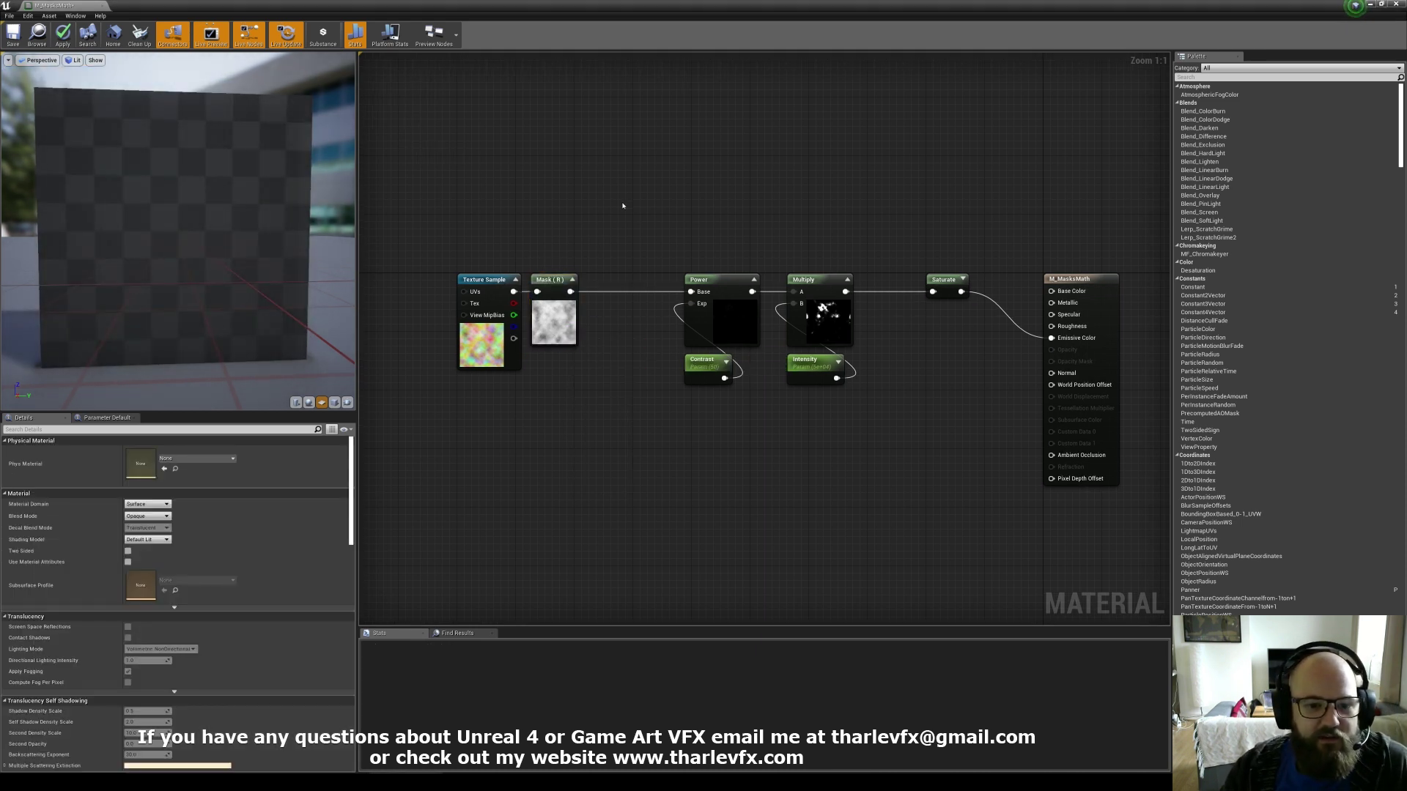
Set the Intensity parameter's default value to 0 and check the preview plane from another angle.
left_click(814, 363)
left_click(157, 502)
type("0")
key("Return")
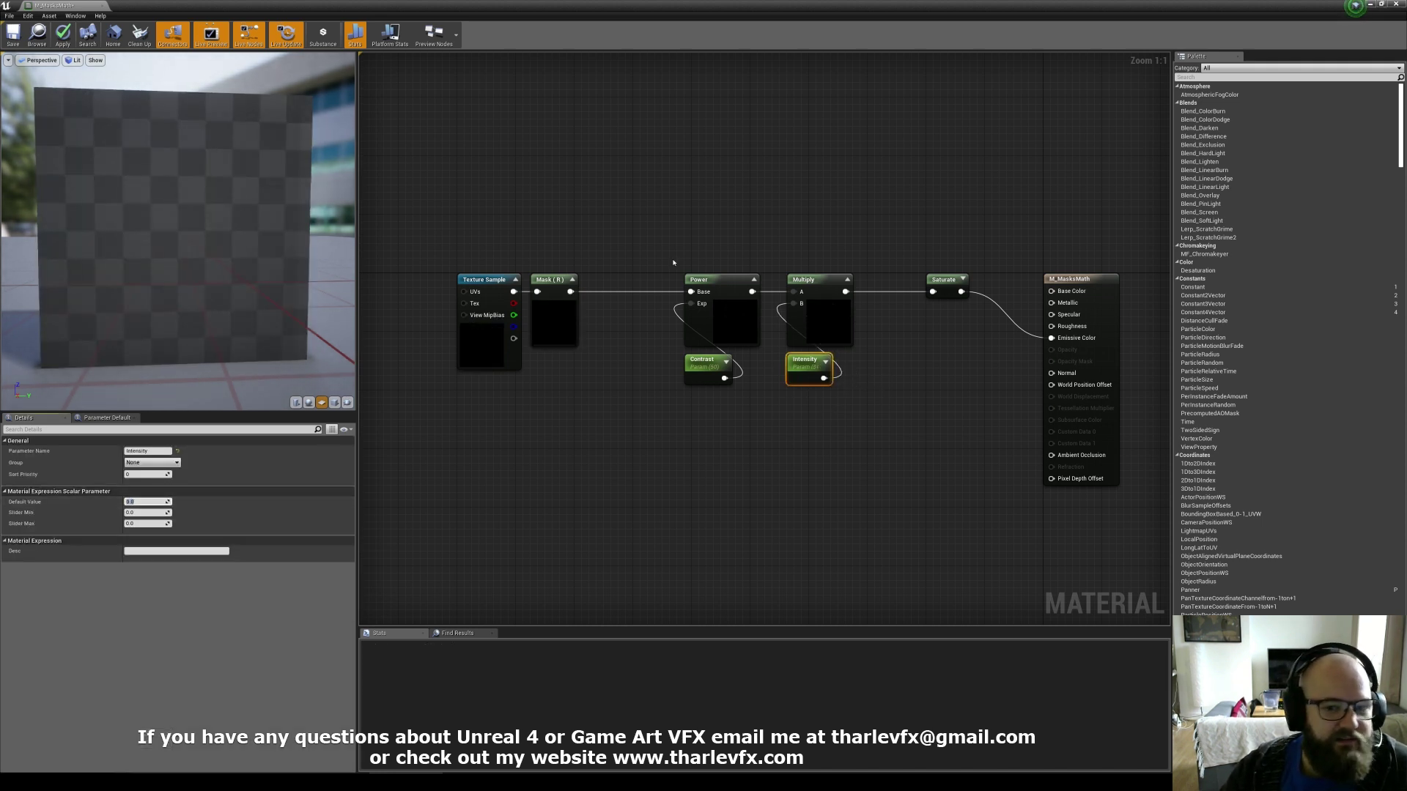
left_click_drag(88, 240, 337, 281)
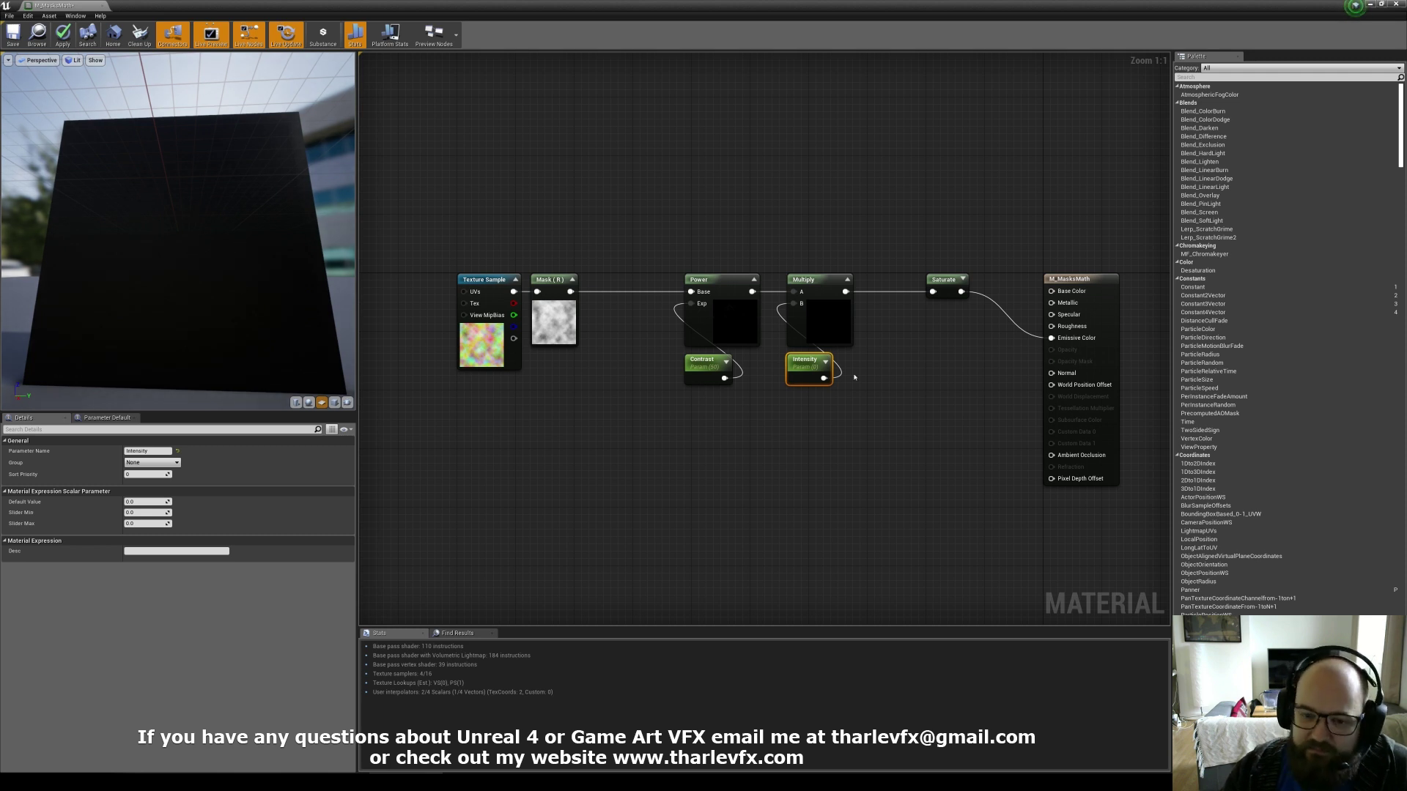
Set the Contrast parameter's default value to 0.
left_click(703, 364)
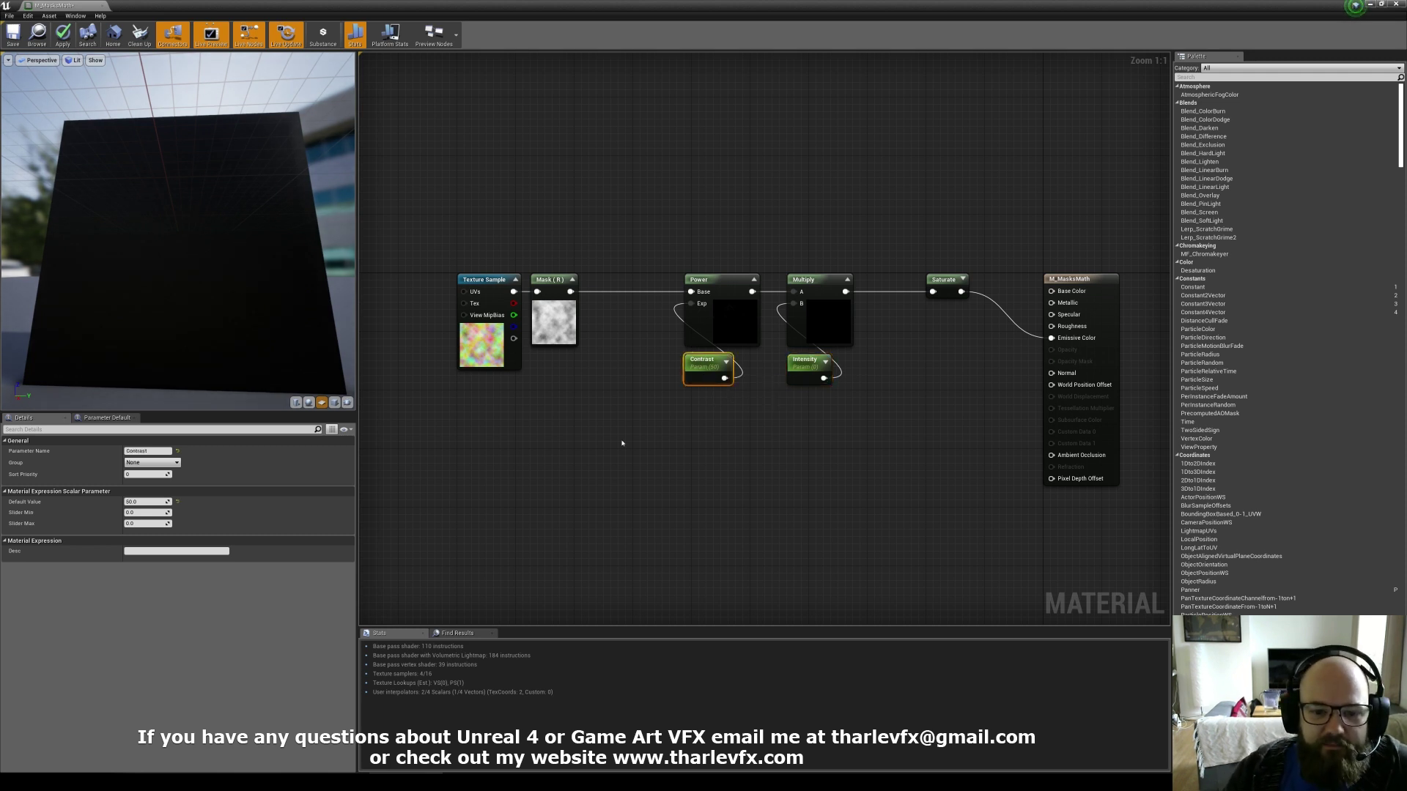
left_click(153, 503)
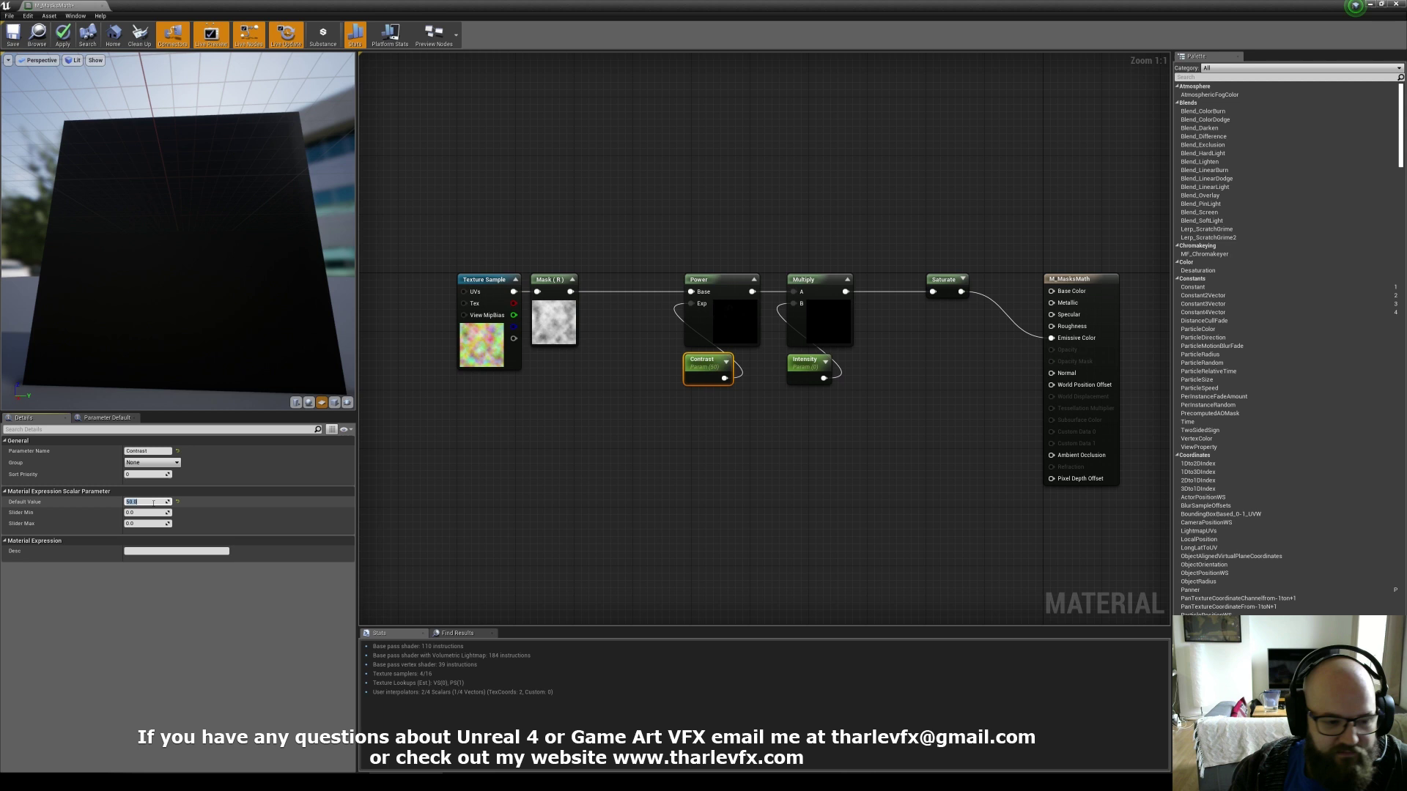
type("0")
key("Return")
Set the Intensity parameter's default value to 1.
left_click(806, 364)
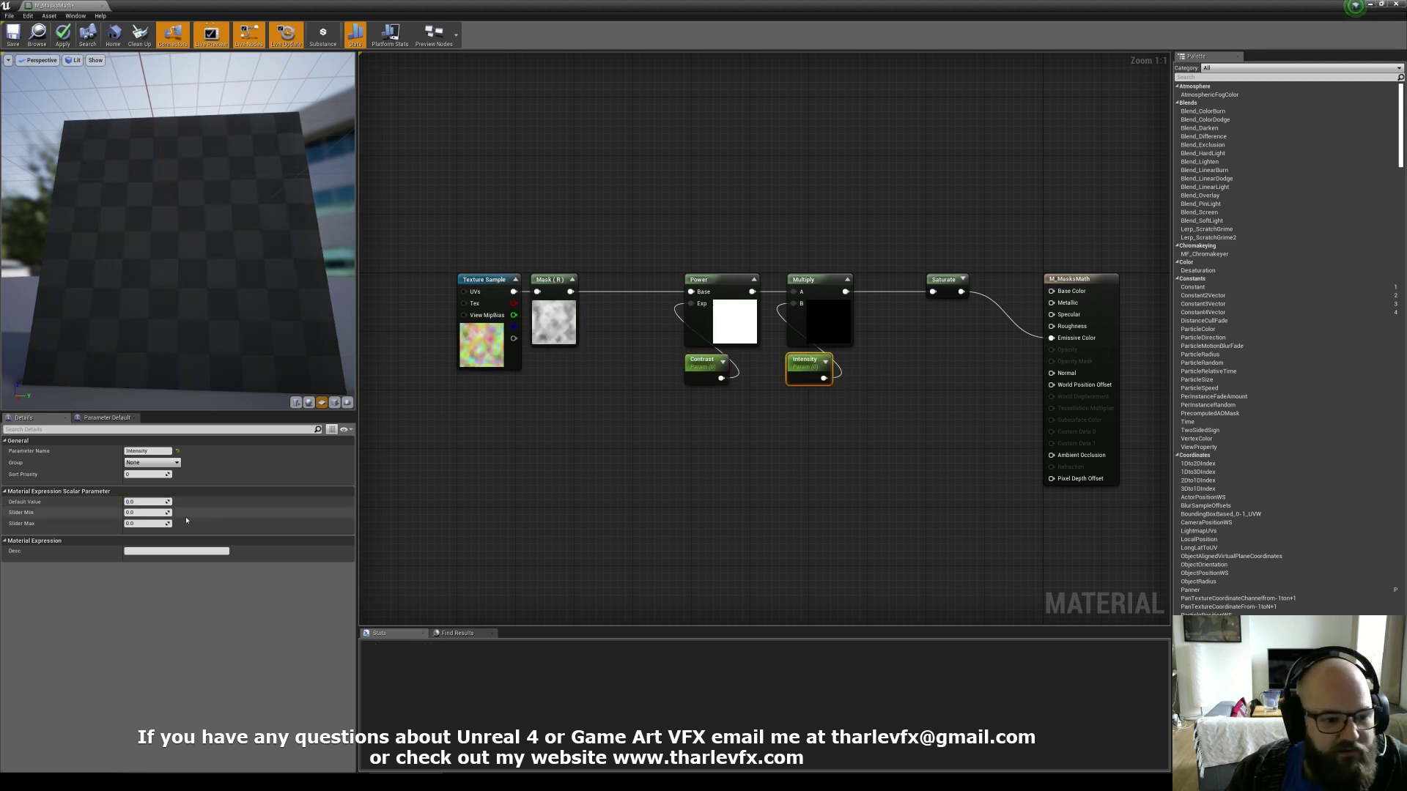
left_click(158, 501)
type("1")
key("Return")
left_click(669, 244)
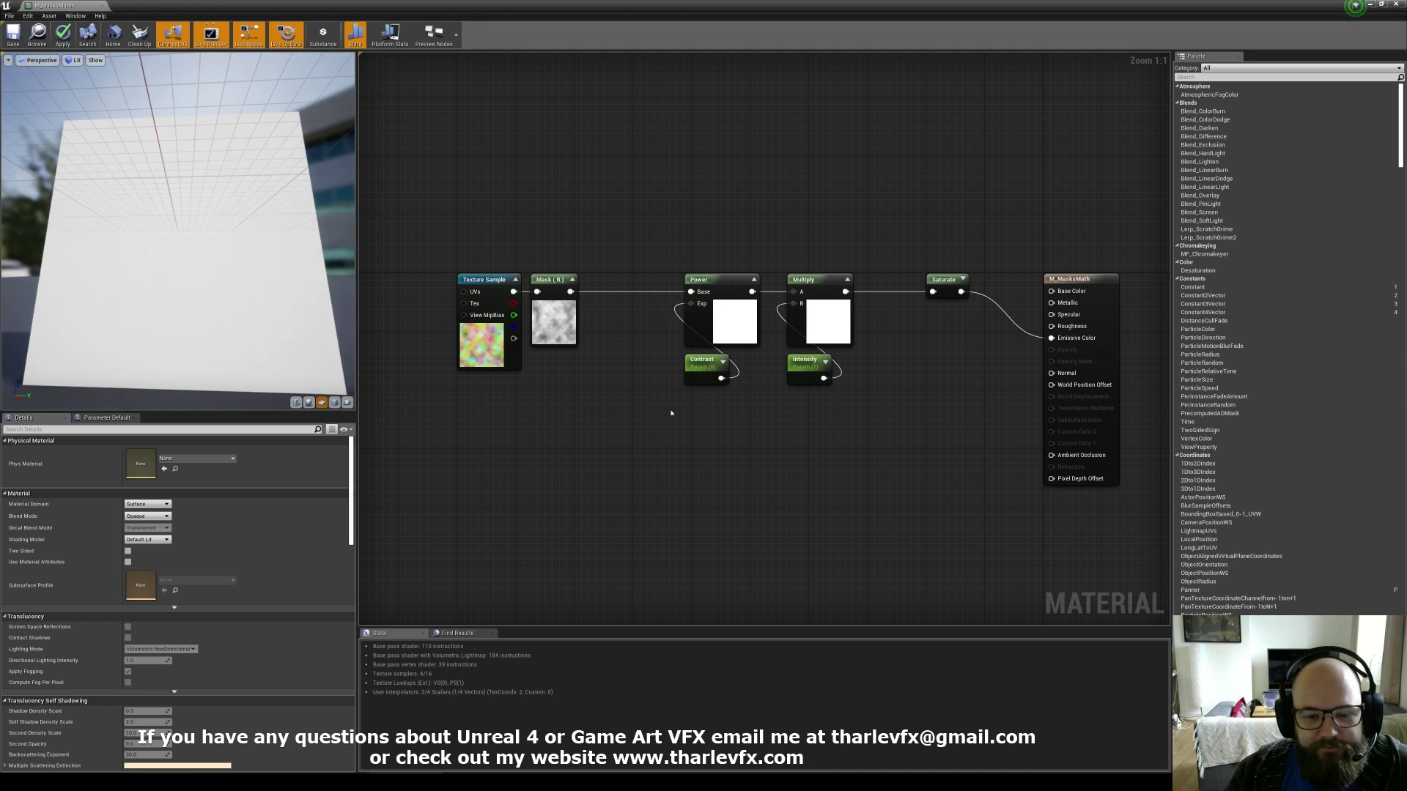
Move the Texture Sample and Mask nodes together farther left, widening the gap before the Power node.
right_click_drag(612, 407, 738, 386)
left_click_drag(737, 418, 603, 272)
left_click_drag(613, 336, 501, 336)
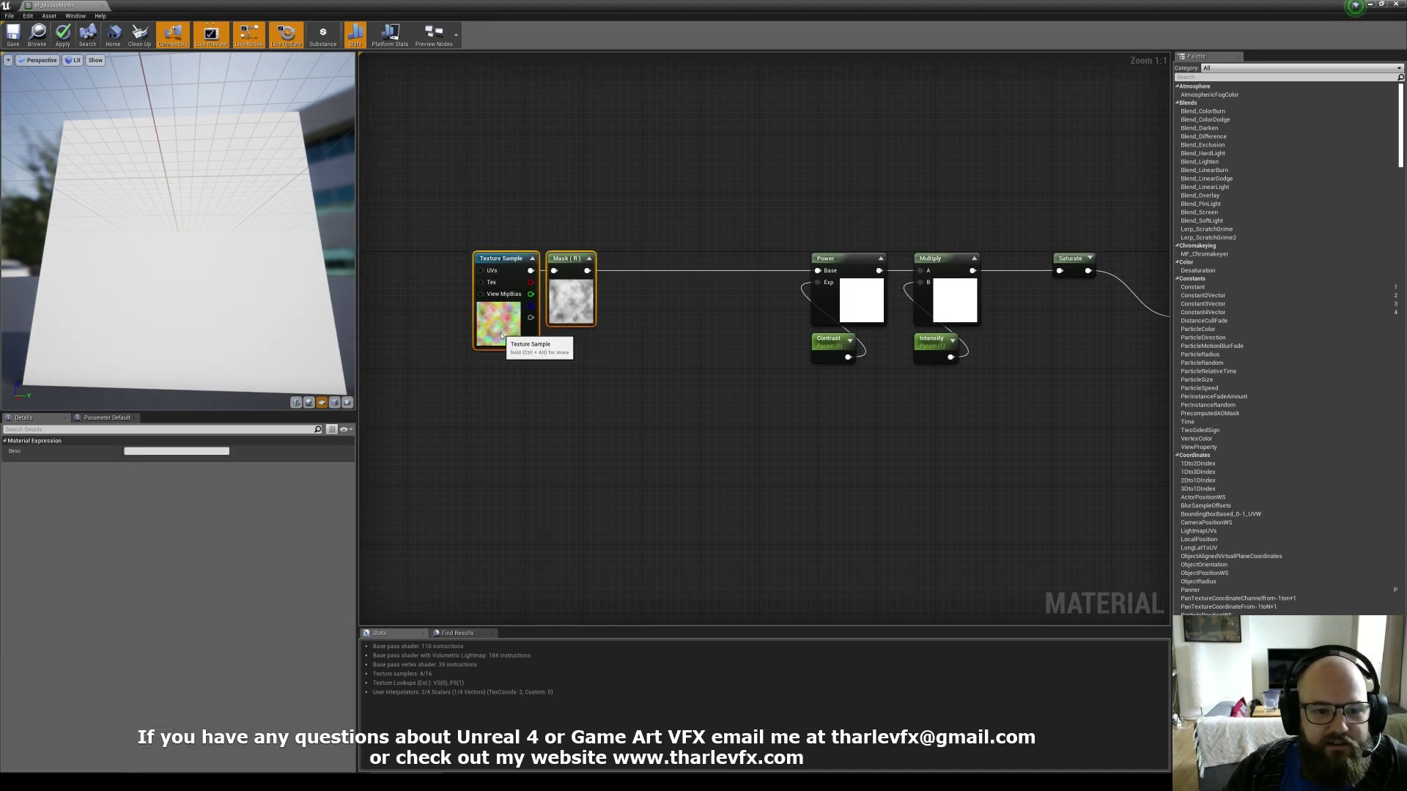
left_click(770, 282)
right_click_drag(707, 242, 644, 298)
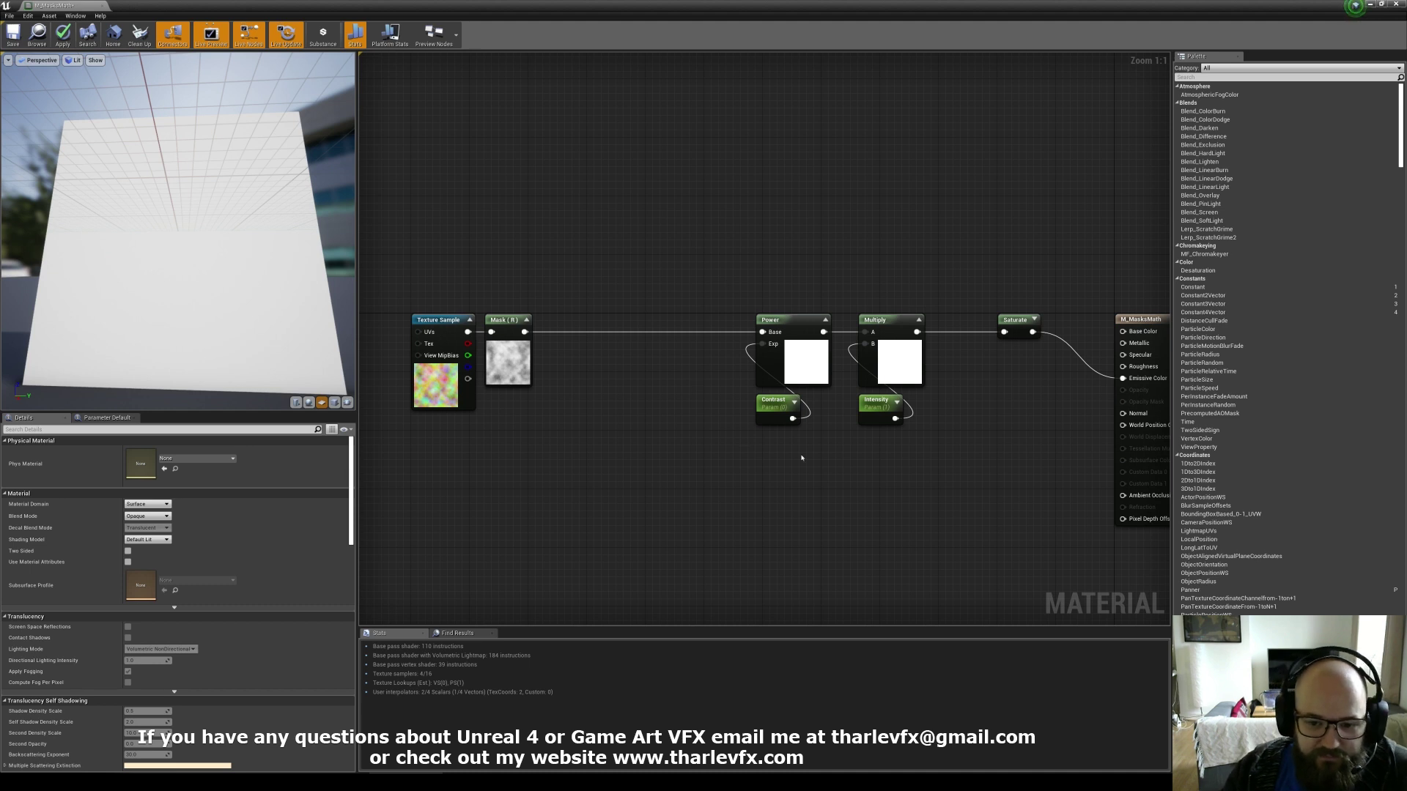
left_click(798, 366)
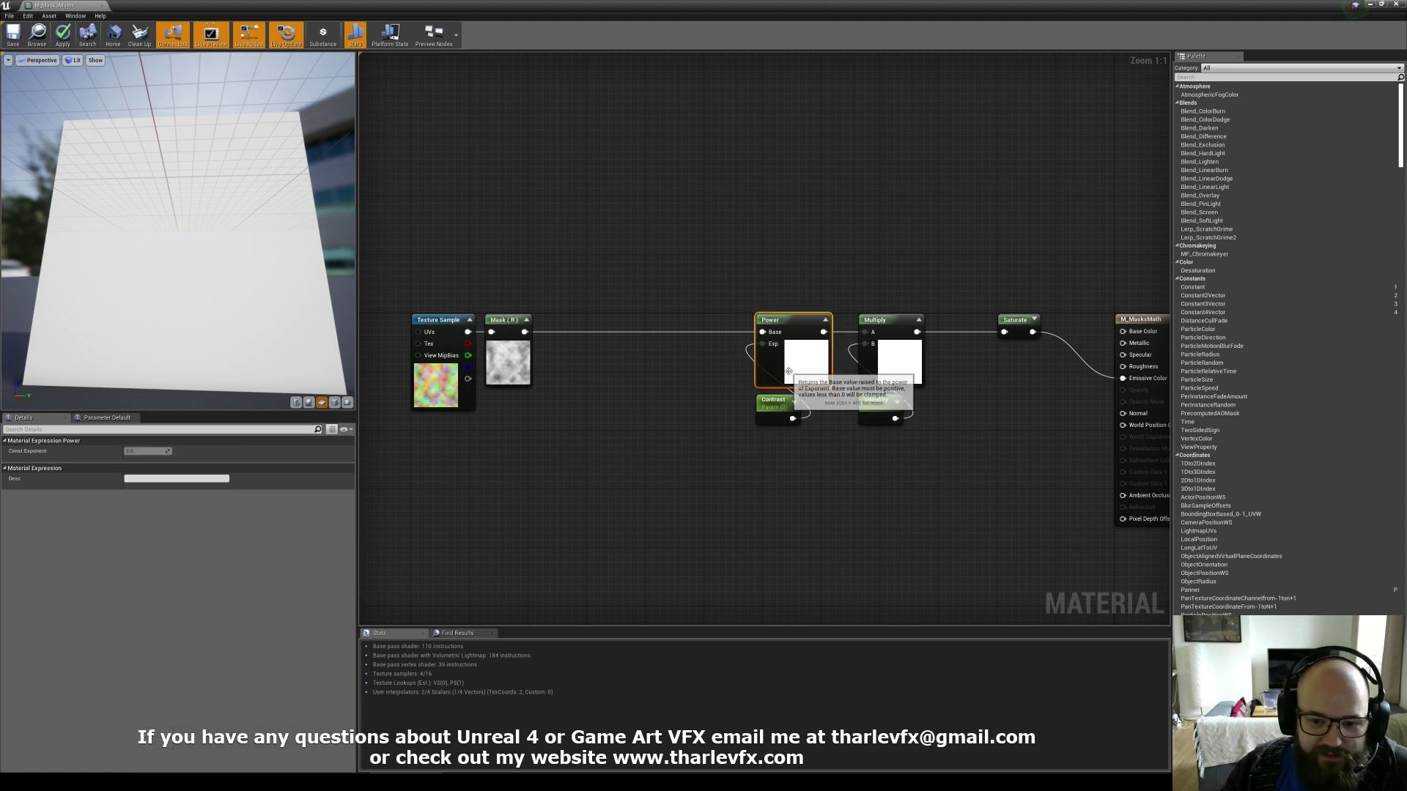
left_click(777, 414)
left_click(796, 367)
left_click(778, 410)
left_click(784, 367)
left_click(778, 410)
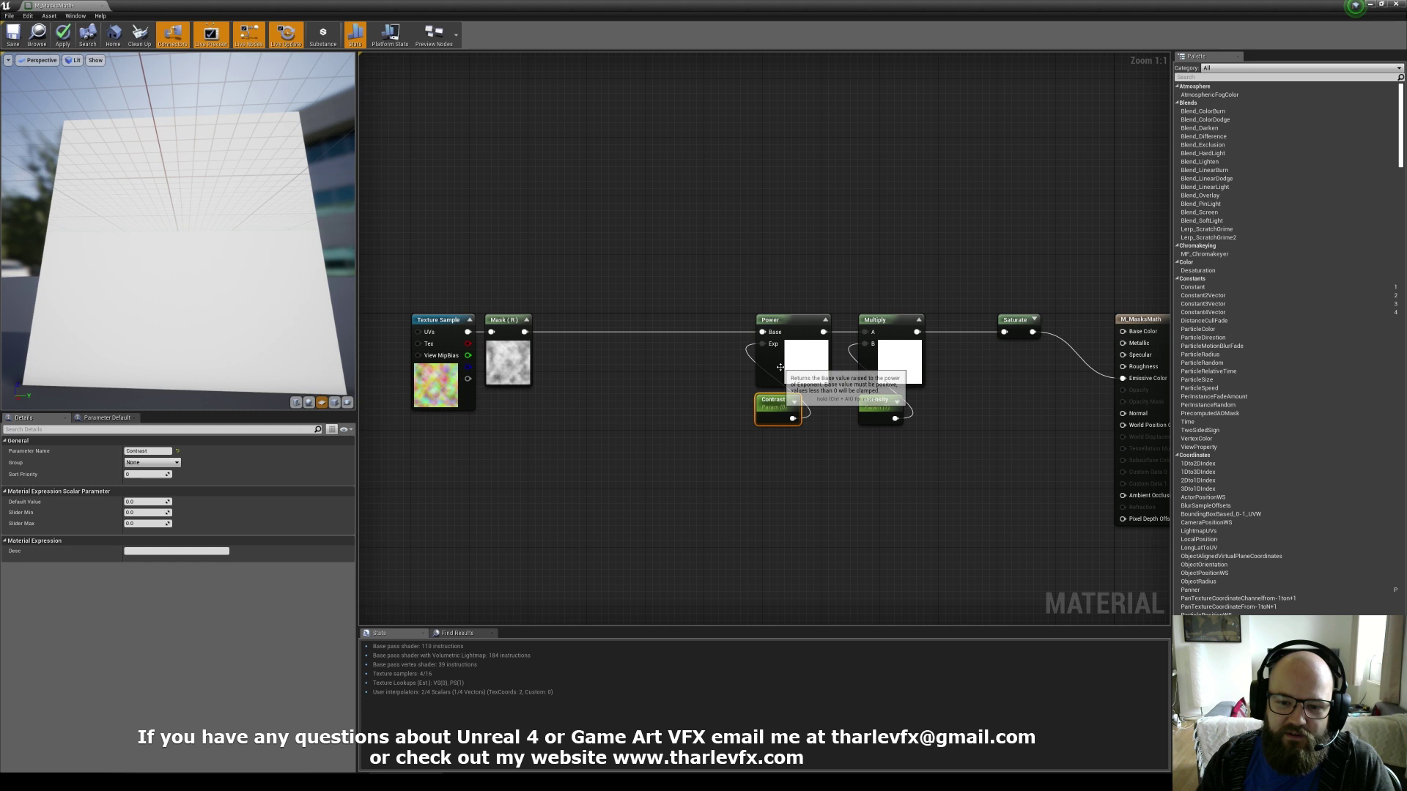
left_click(790, 362)
left_click(775, 409)
left_click_drag(819, 452, 738, 270)
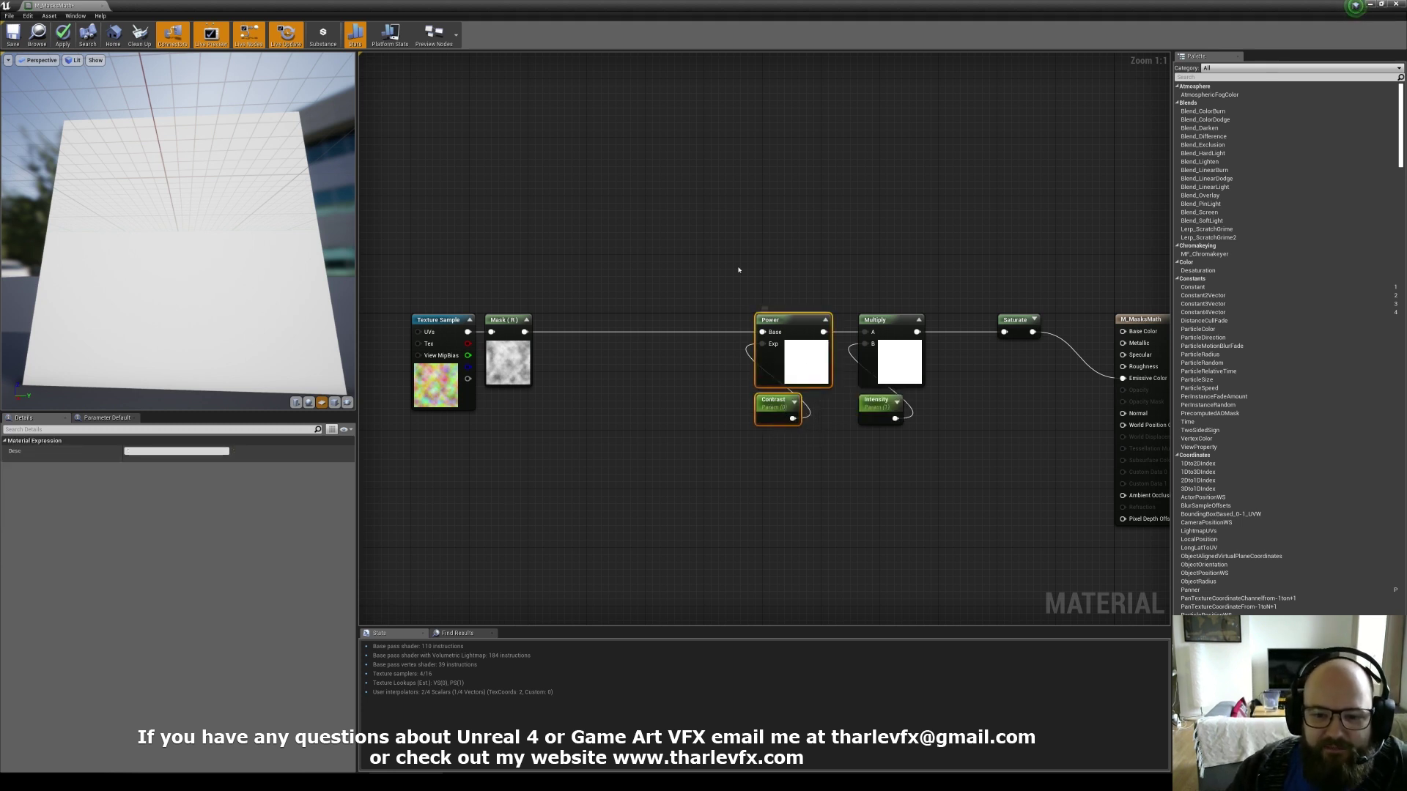
left_click(775, 409)
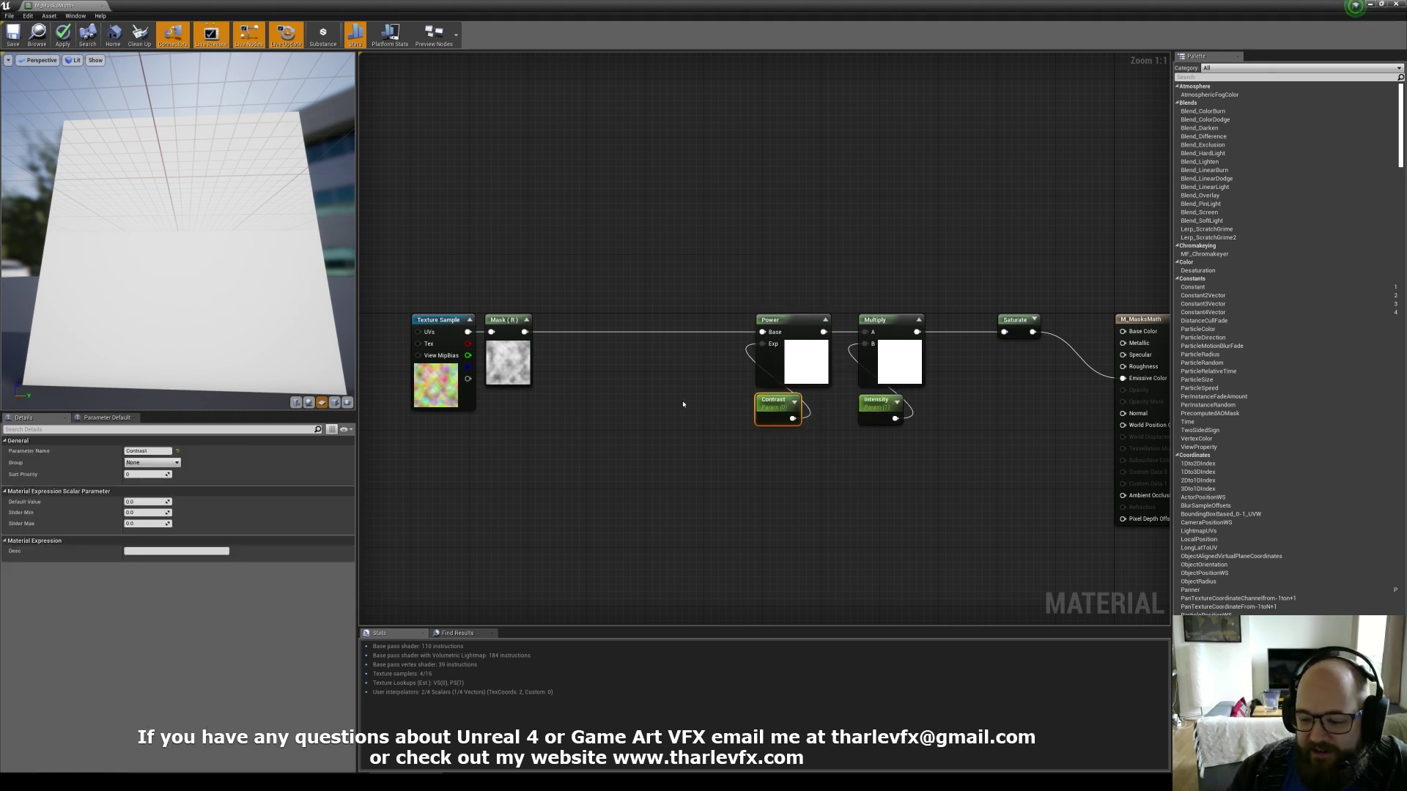
left_click(775, 350)
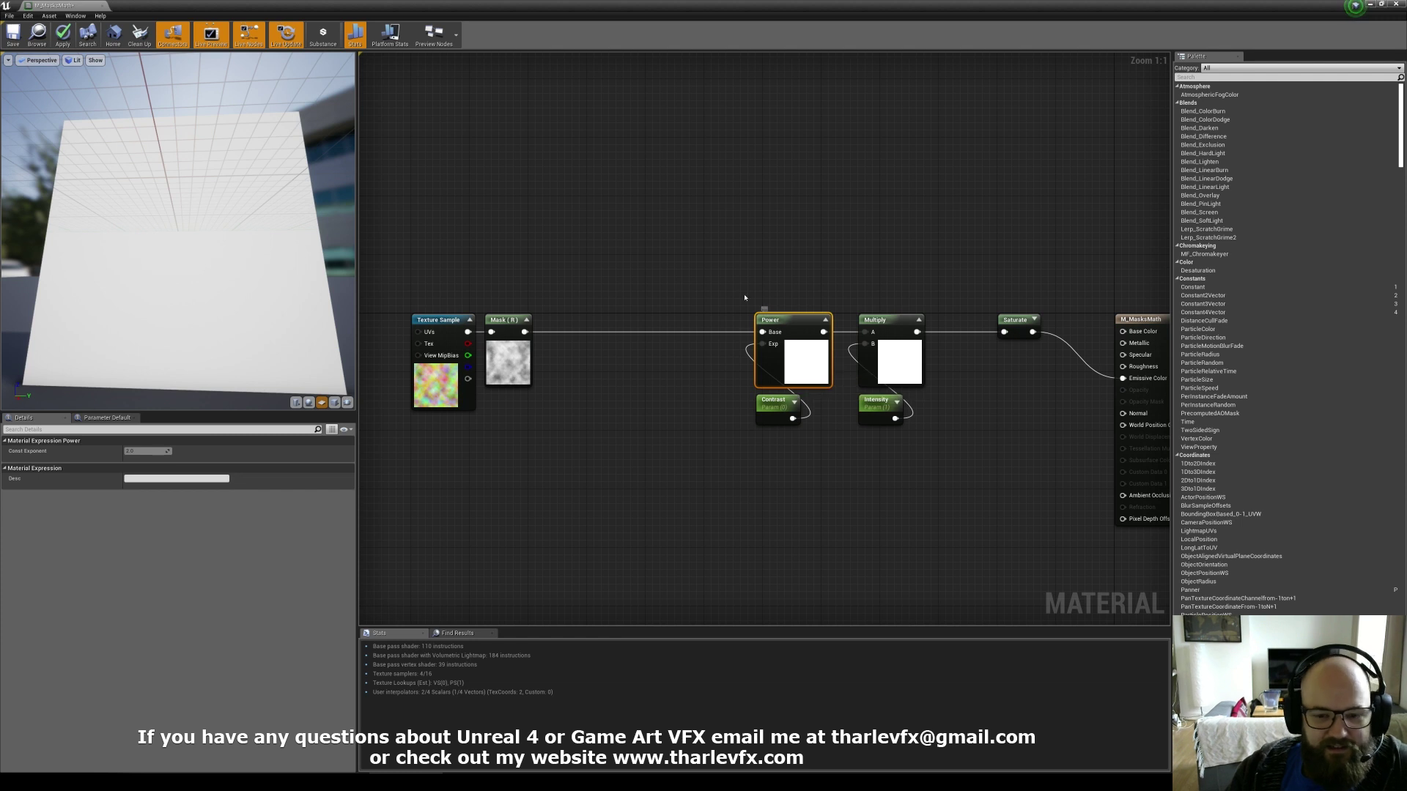
right_click_drag(709, 294, 693, 274)
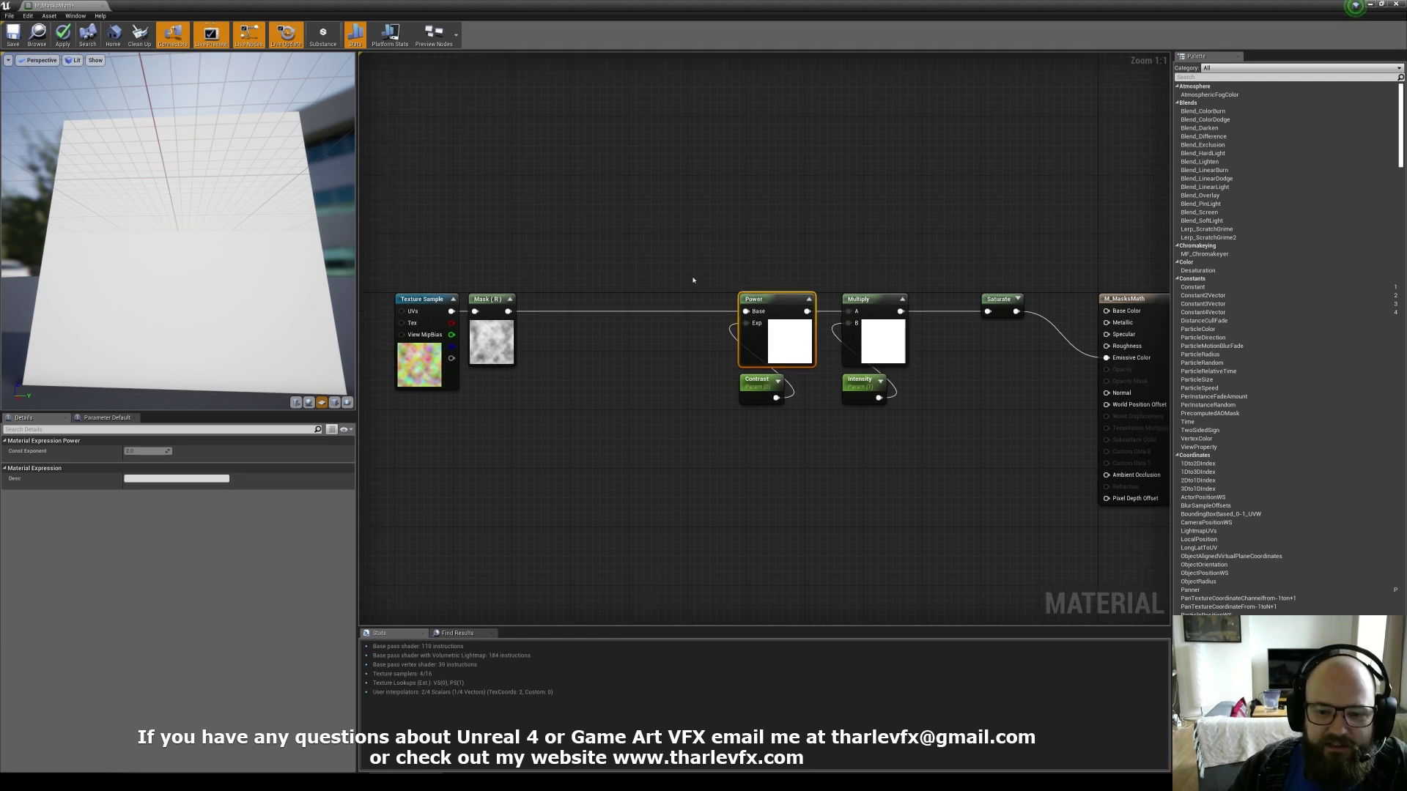
left_click(694, 279)
left_click_drag(763, 411, 755, 344)
Set the Contrast parameter's default value to 1.
left_click(756, 389)
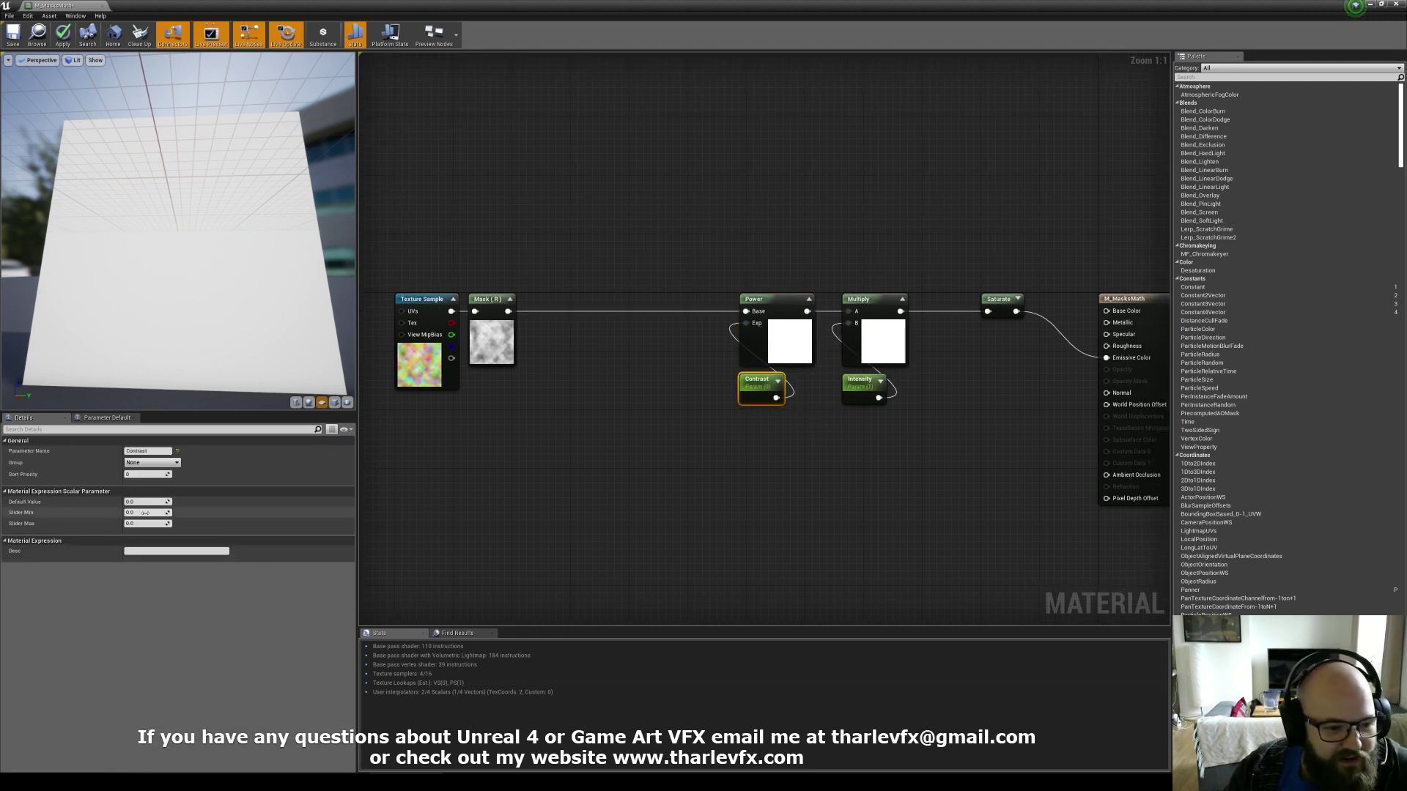
left_click(153, 501)
type("1")
key("Return")
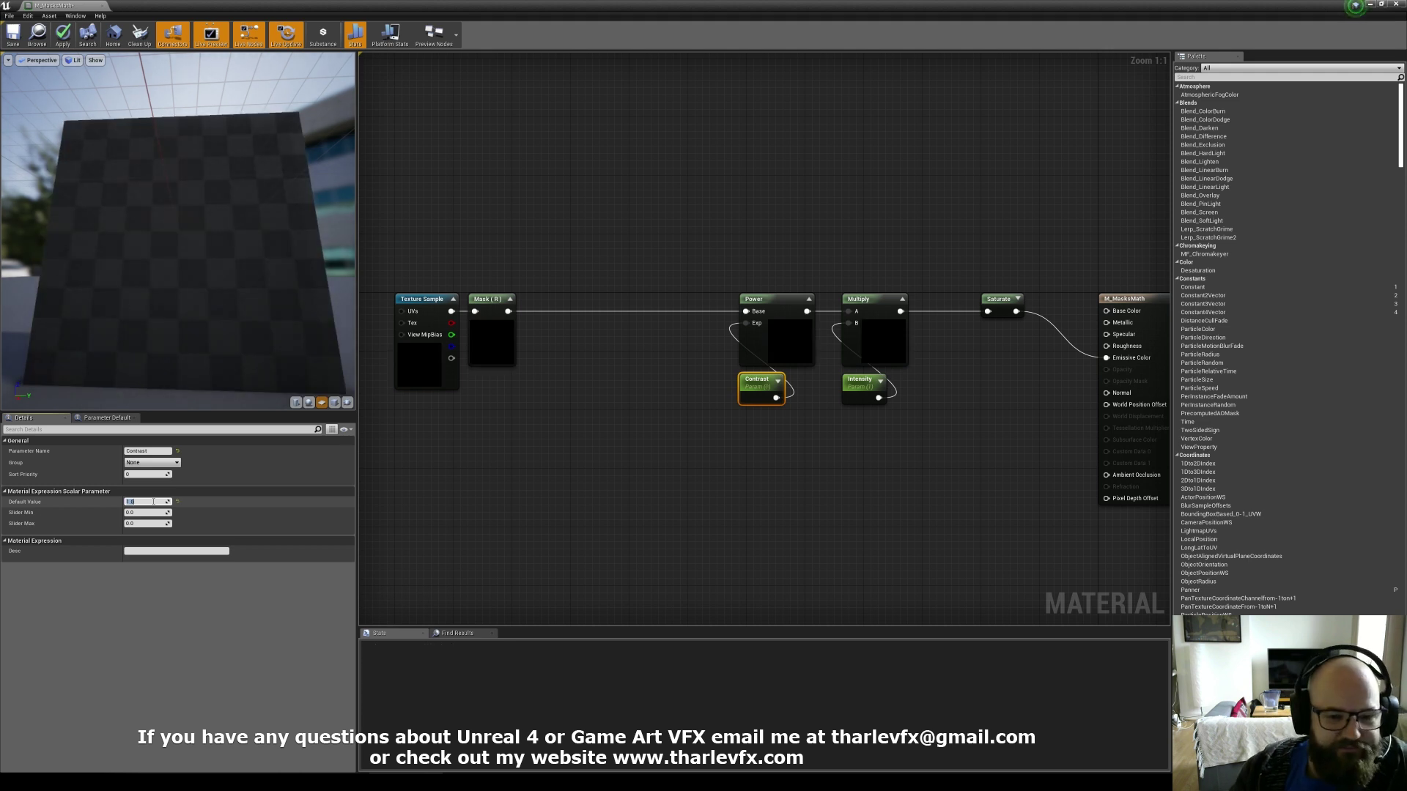
left_click(753, 509)
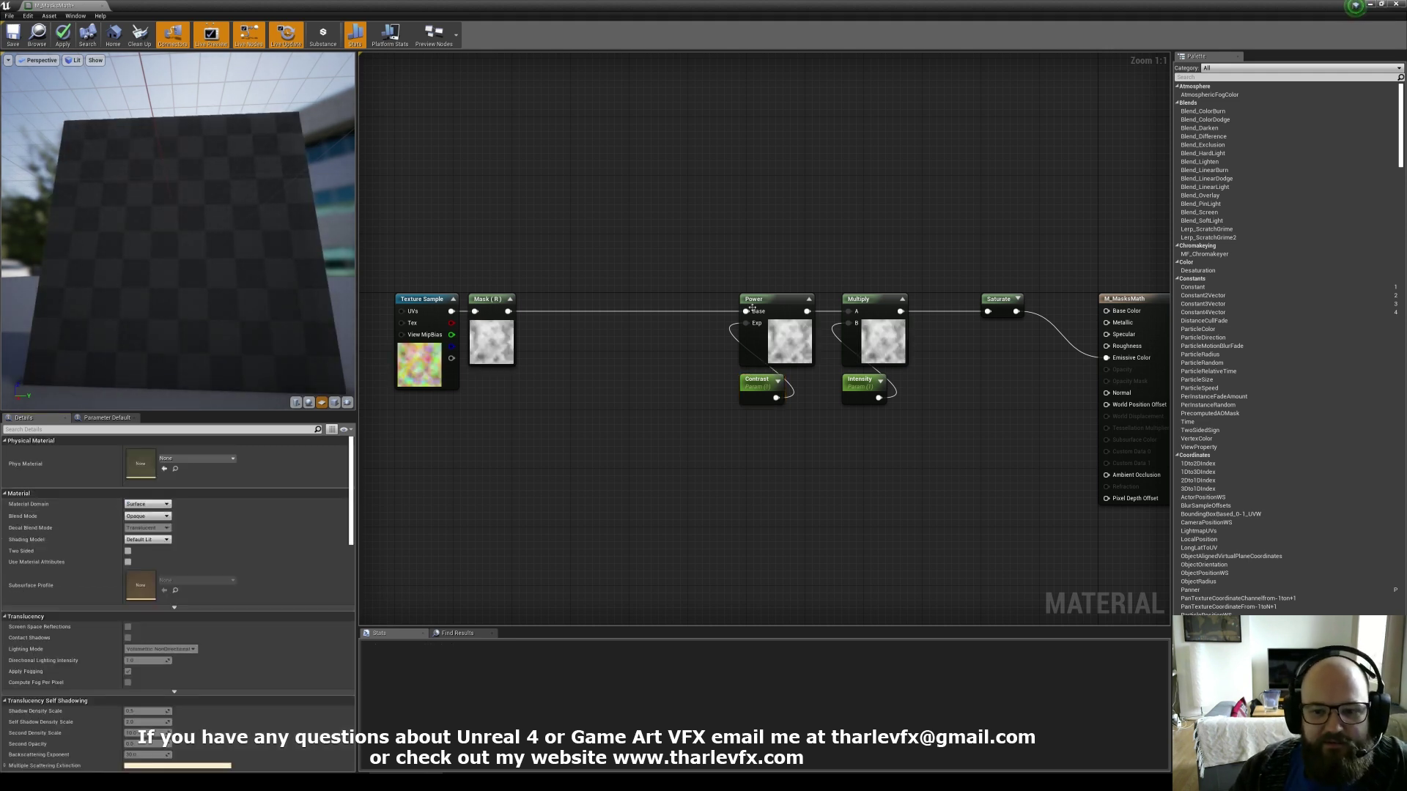
Insert an Add node between Mask and Power, and connect a new scalar parameter named Offset to its B input.
left_click(614, 295)
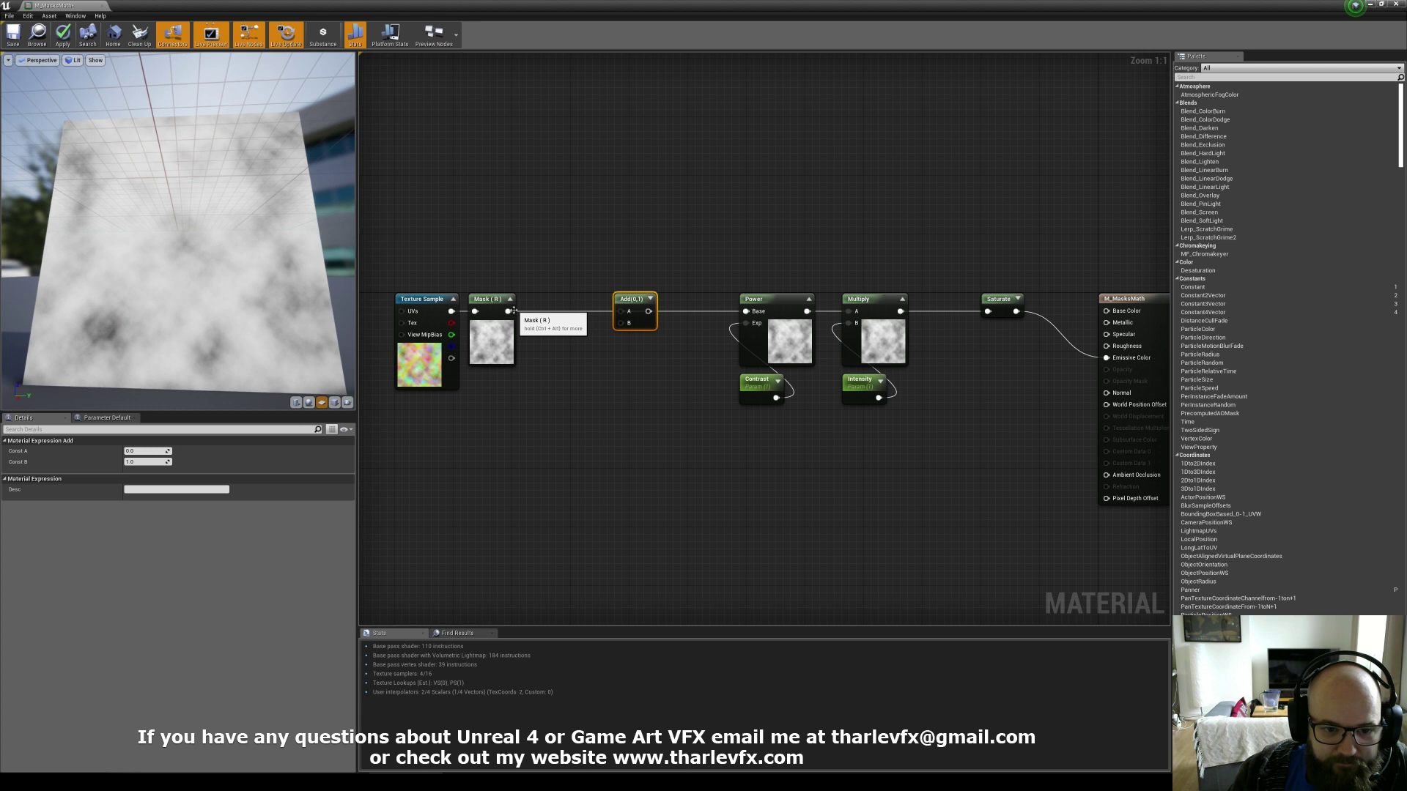
left_click_drag(513, 311, 755, 315)
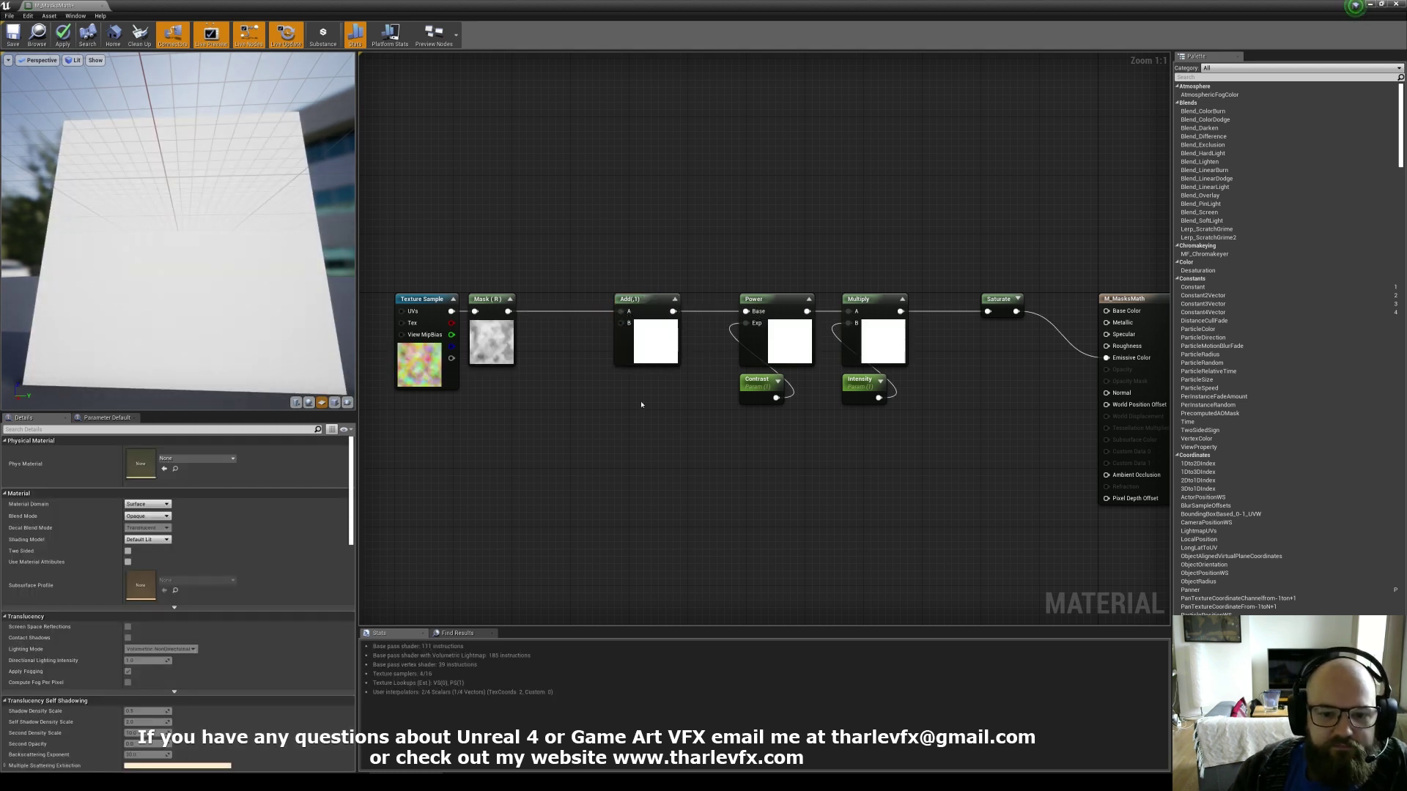
left_click(624, 381)
type("Offset")
key("Return")
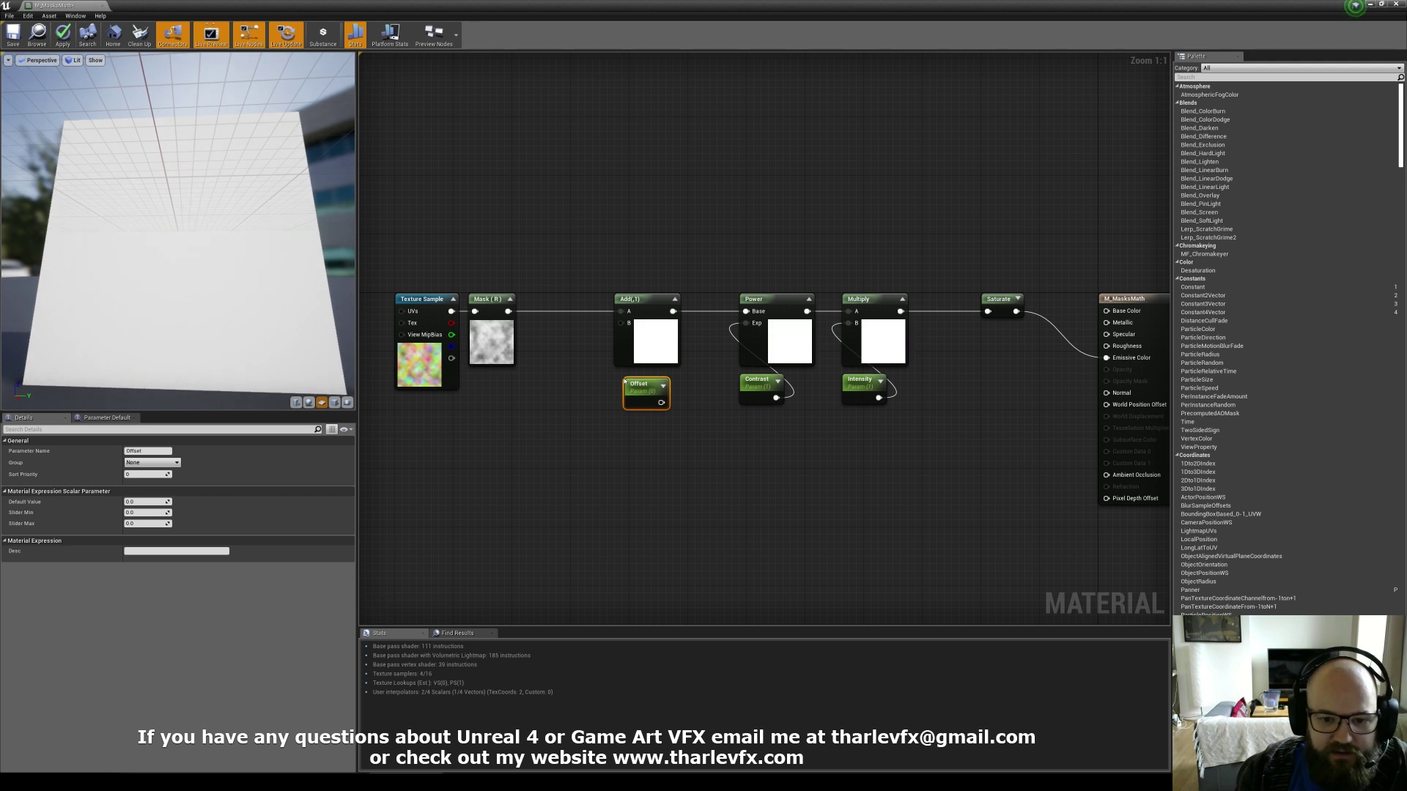
left_click_drag(636, 384, 622, 325)
left_click_drag(672, 380, 652, 347)
Even out the spacing of the Add, Power and Multiply pairs by shifting Power and Contrast slightly toward Add.
left_click(660, 255)
left_click_drag(691, 236, 646, 442)
left_click_drag(911, 239, 877, 442)
mouse_move(884, 351)
left_mouse_down()
mouse_move(896, 352)
mouse_move(884, 351)
left_mouse_up()
left_click_drag(681, 230, 607, 447)
left_click(953, 221)
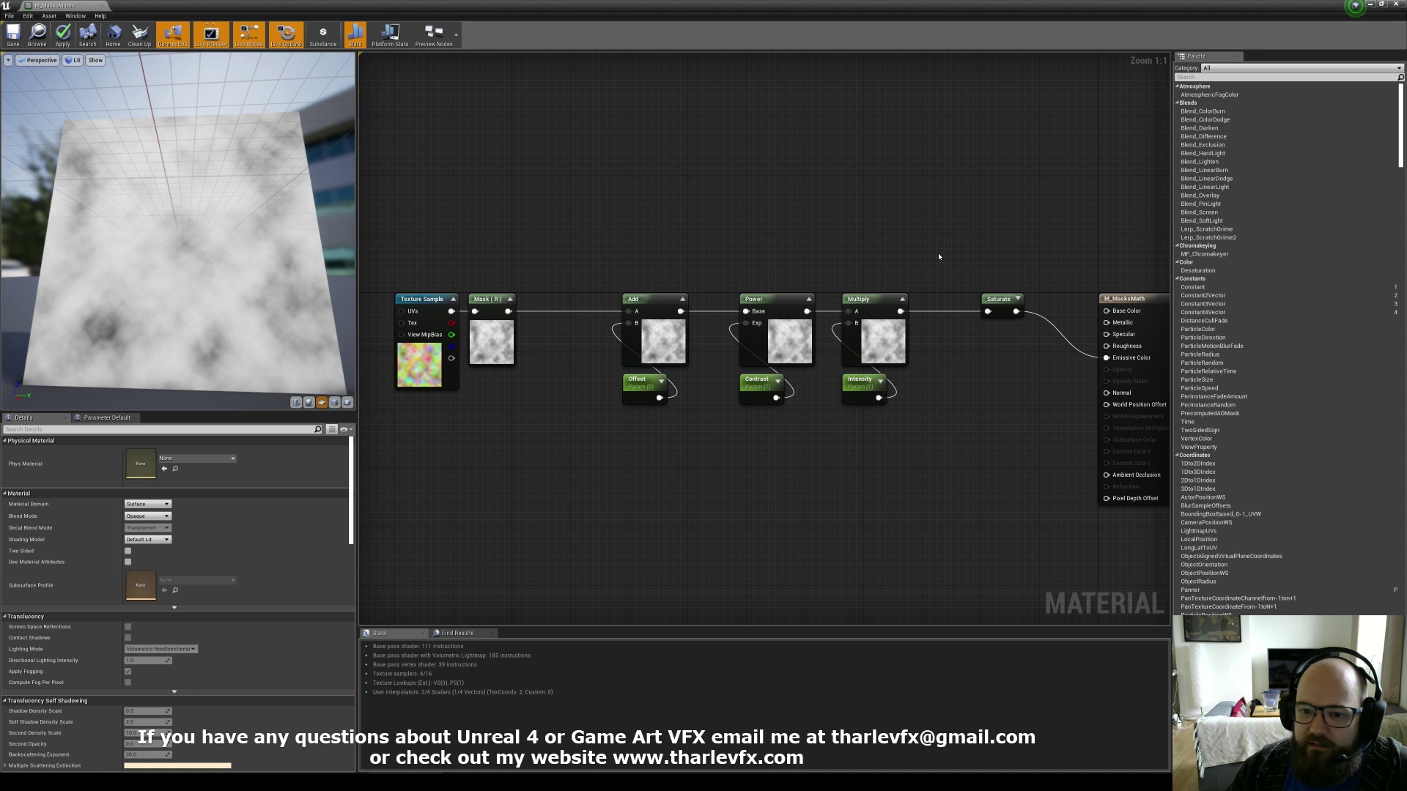
left_click_drag(929, 256, 770, 403)
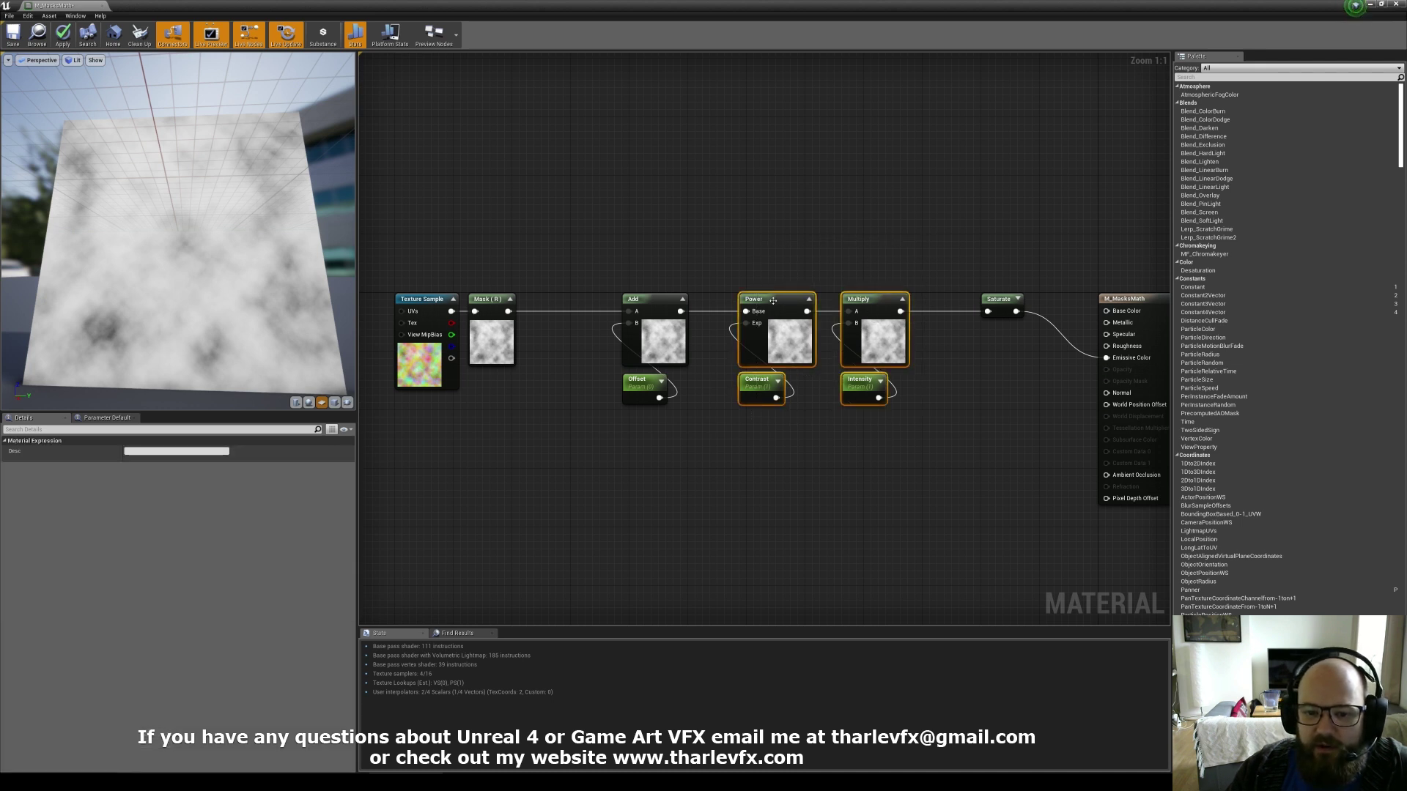
left_click(832, 240)
left_click_drag(832, 322, 828, 327)
left_click_drag(758, 271, 774, 360)
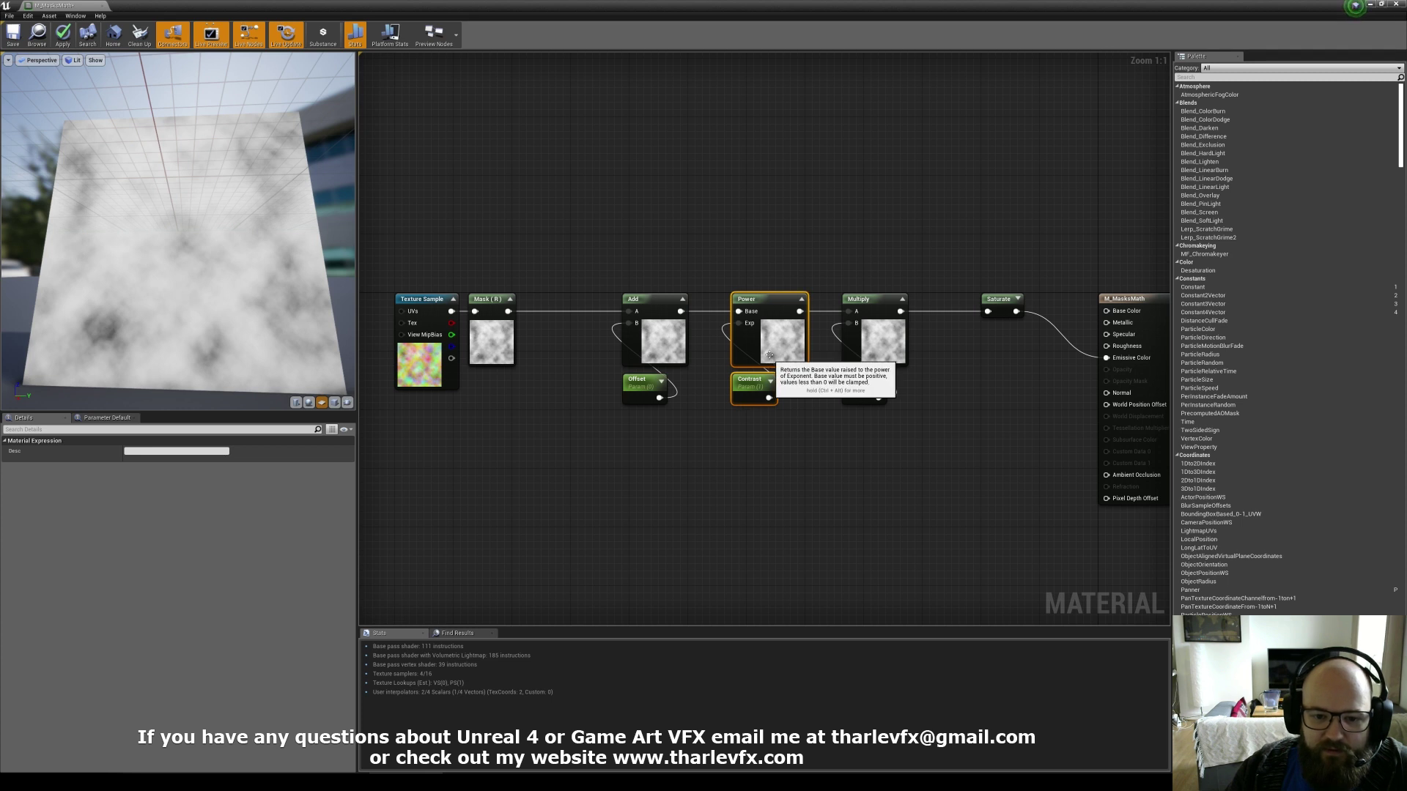
left_click_drag(916, 233, 619, 383)
left_click(936, 251)
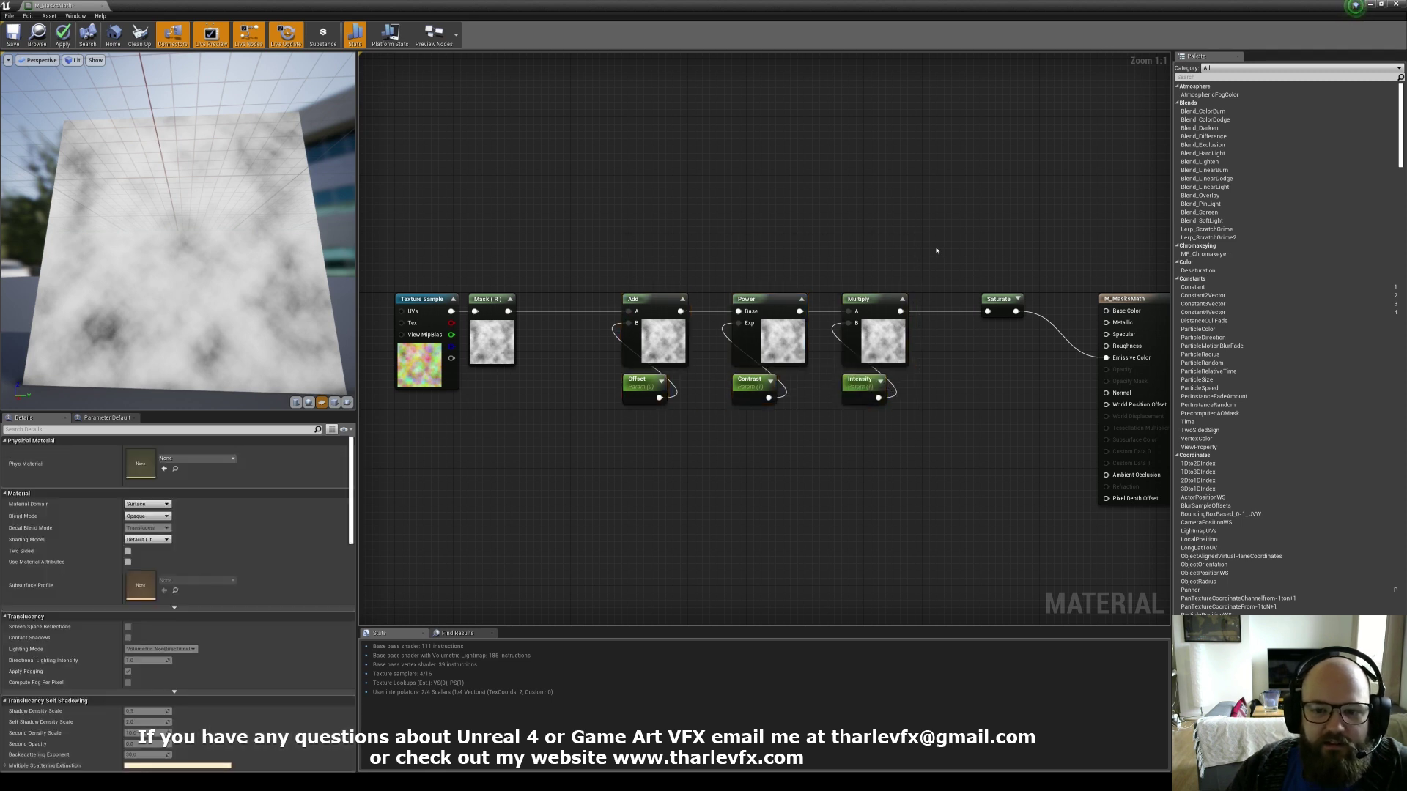
left_click_drag(910, 245, 645, 355)
left_click(681, 239)
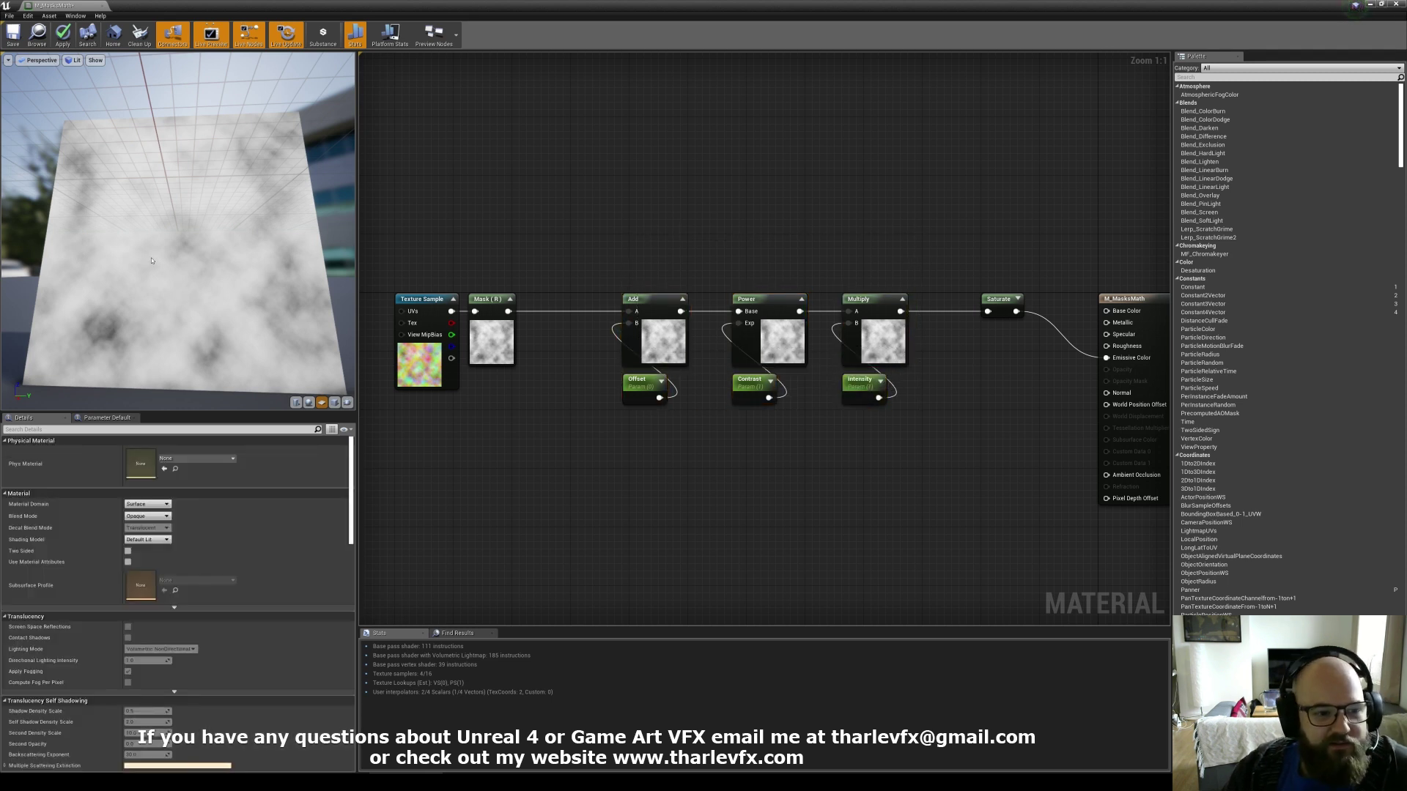
Test the Offset parameter's default value at -1 and 1, and finish with it set to 0.2.
left_click(638, 381)
left_click(149, 501)
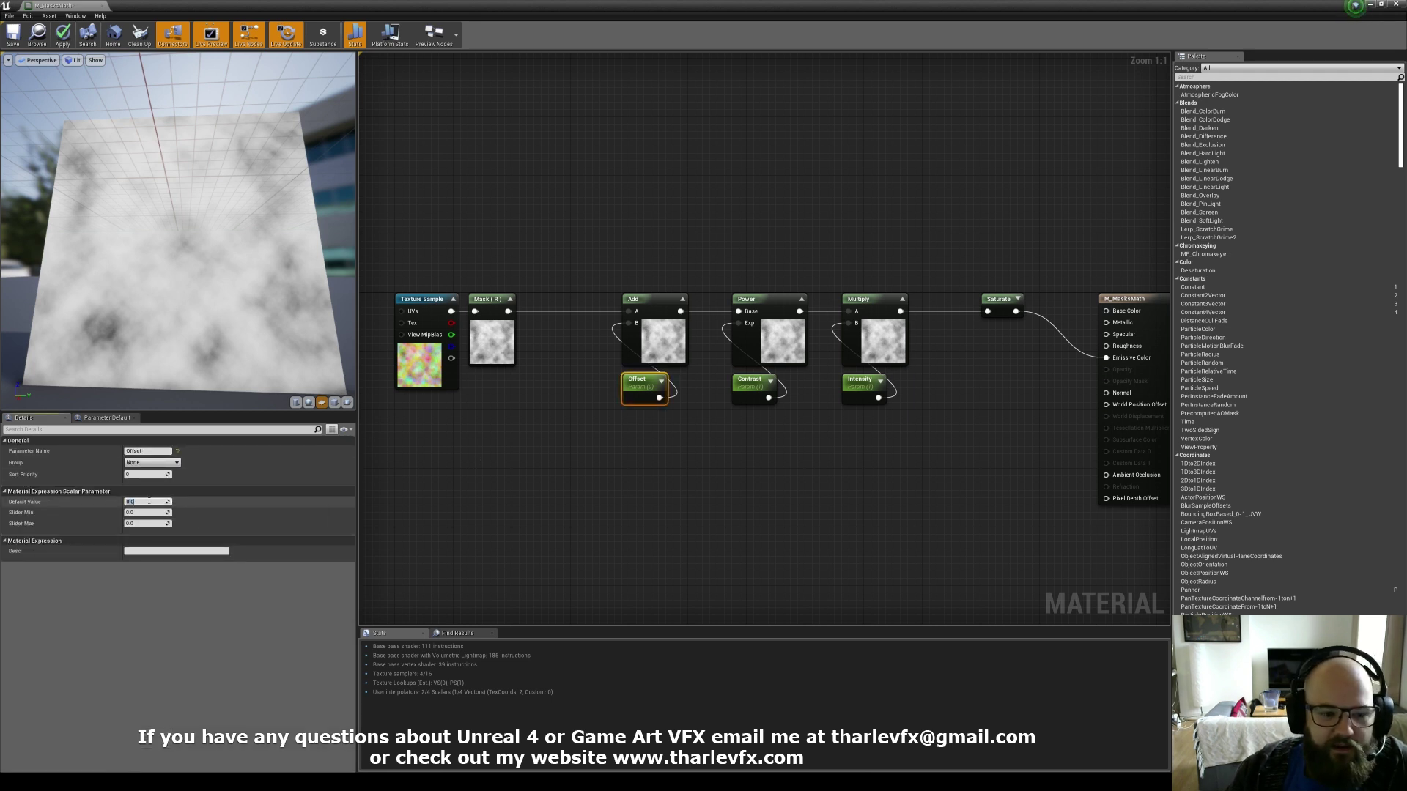
type("-")
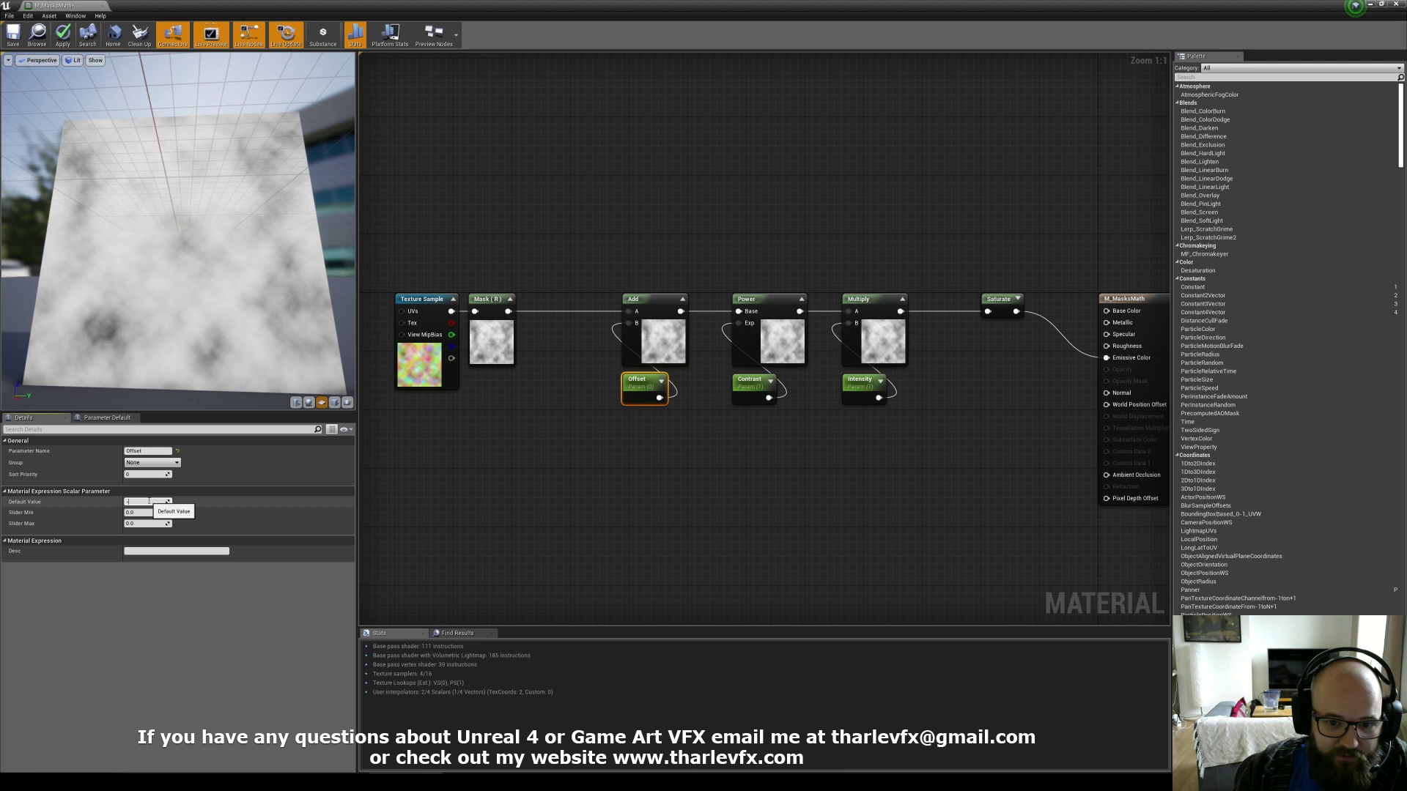
type("1")
key("Return")
left_click_drag(173, 261, 192, 301)
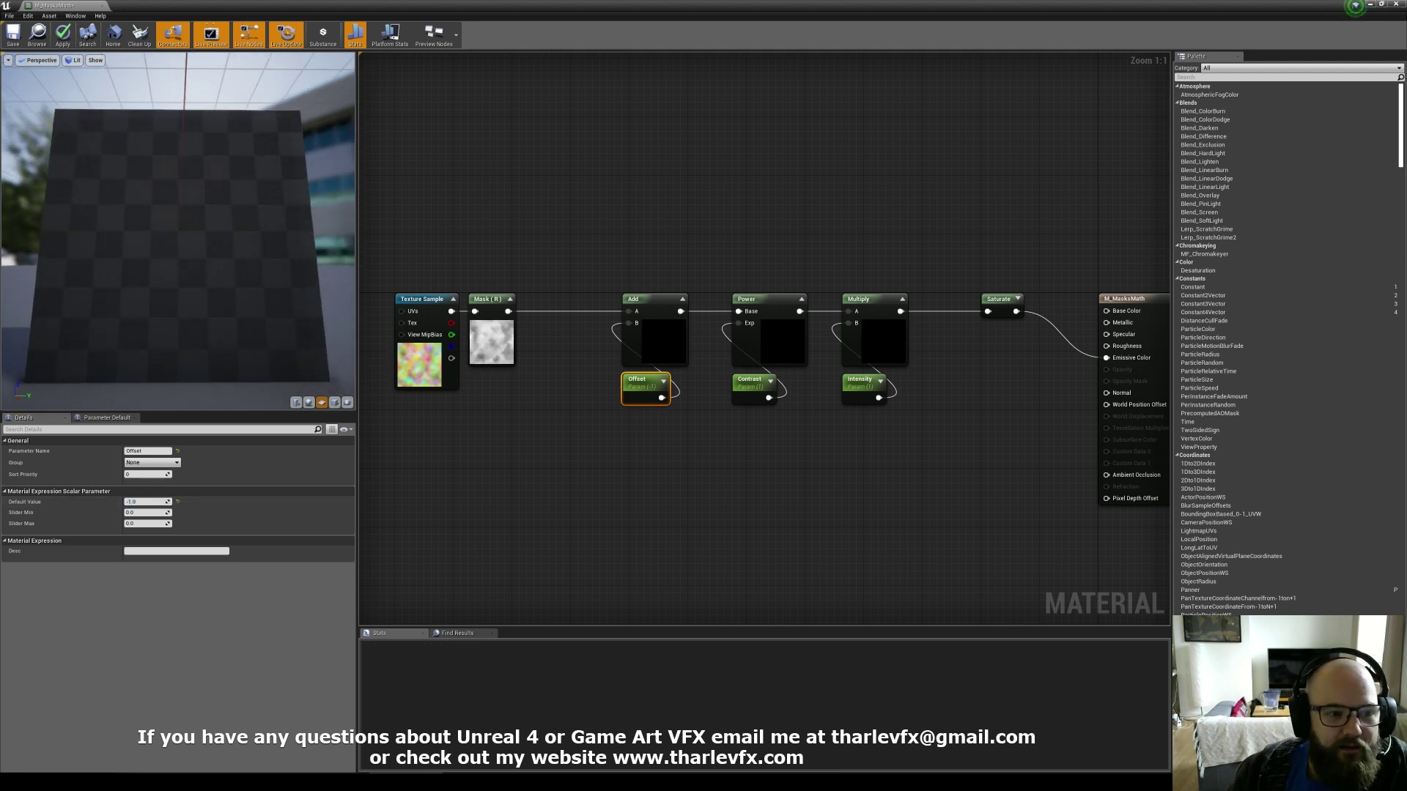
scroll(173, 261, "down", 2)
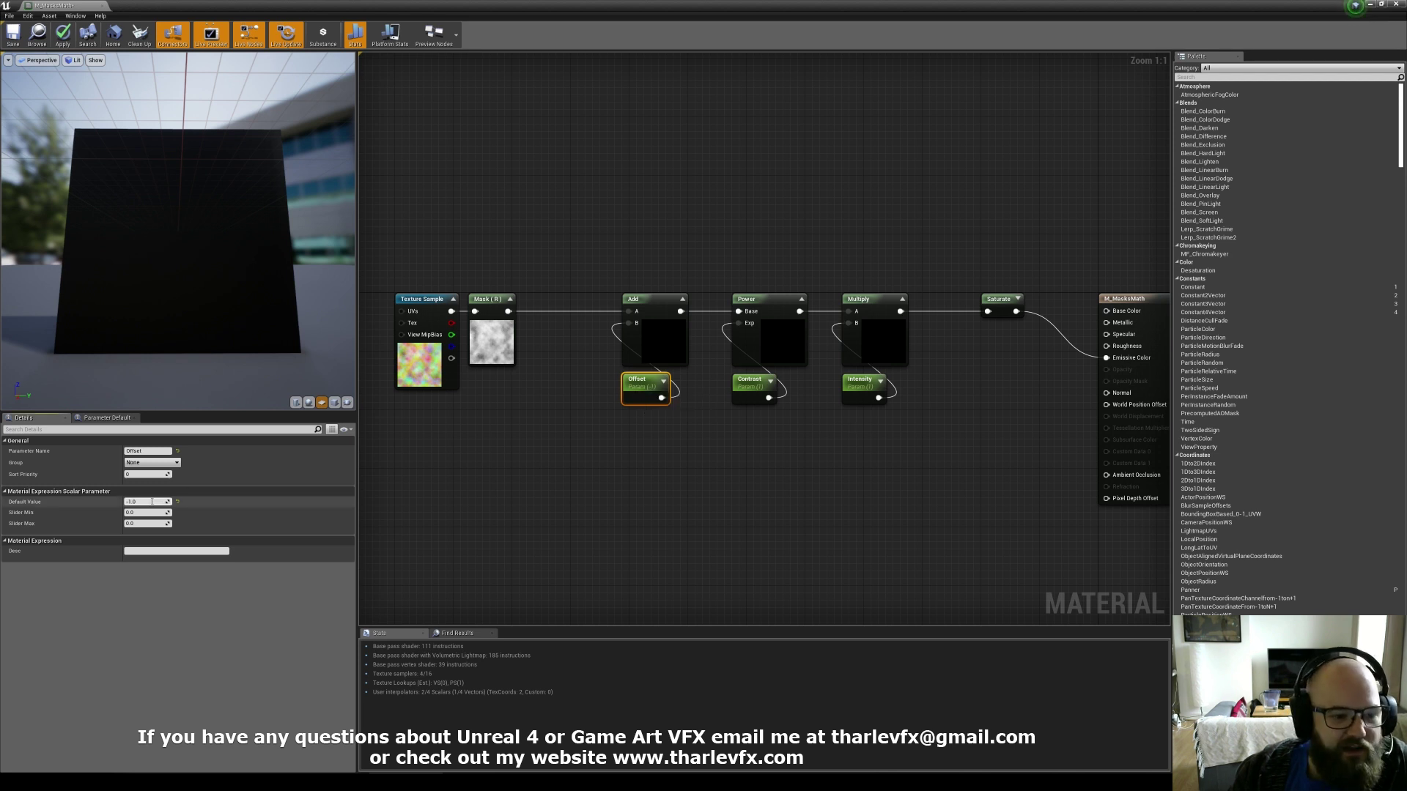
type("1")
key("Return")
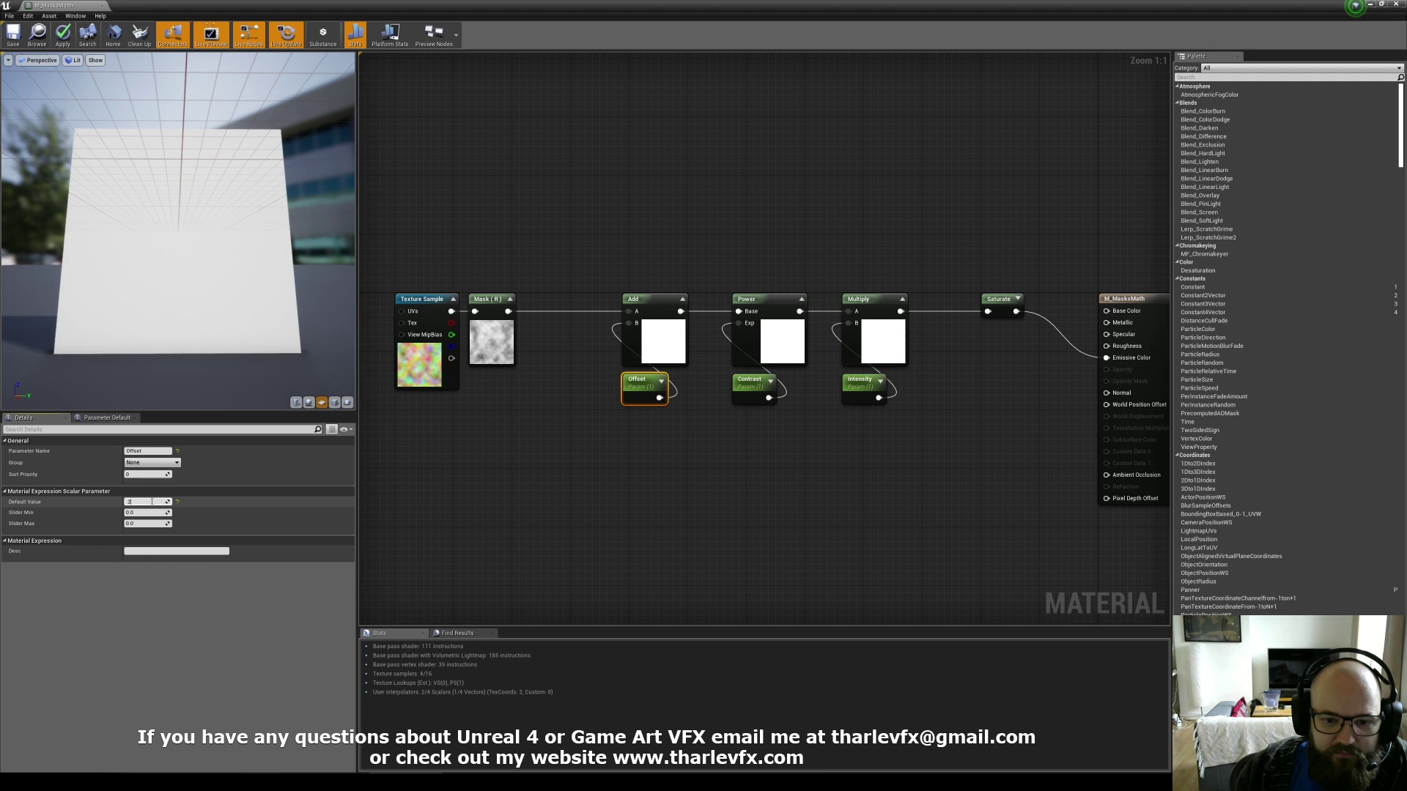
key("Return")
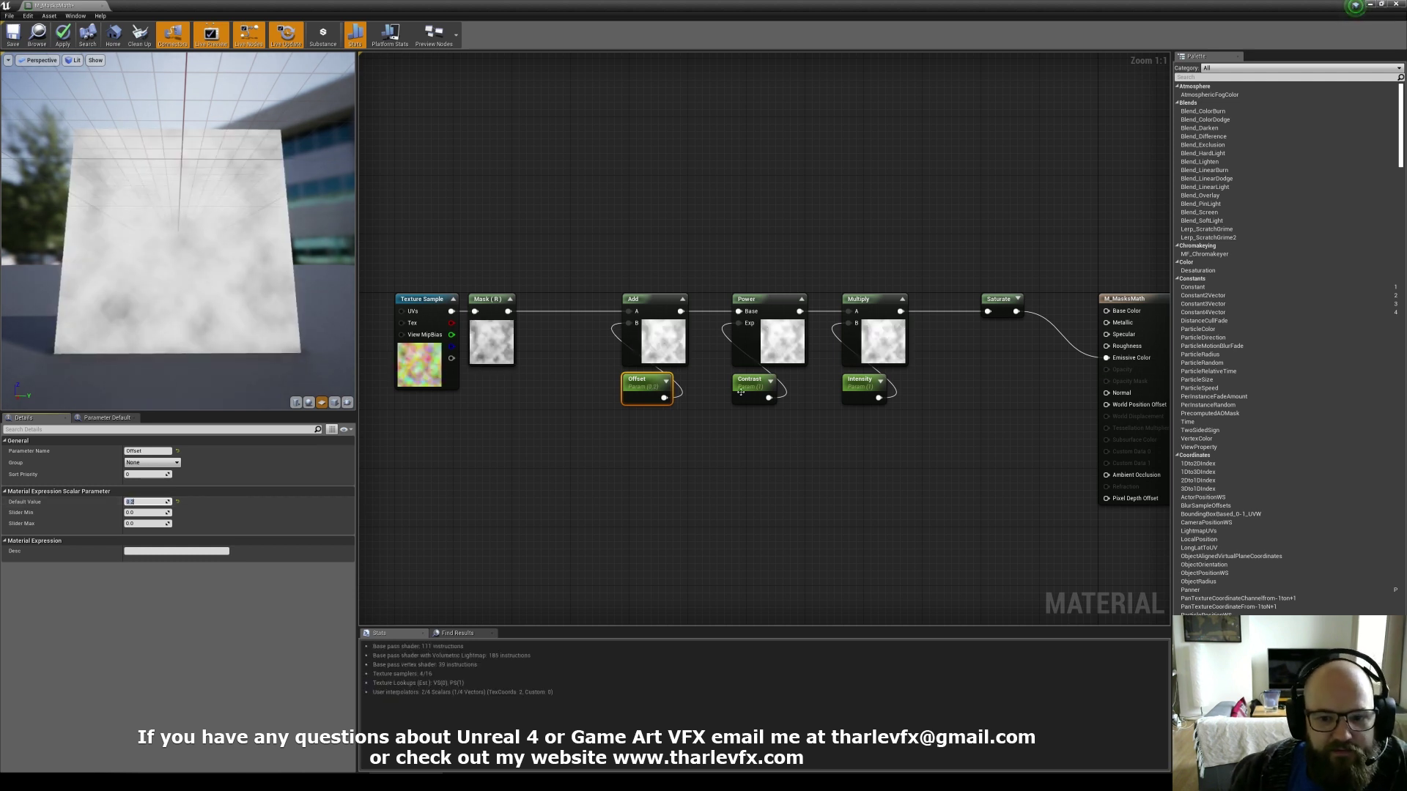
Try several default values for the Contrast parameter, including 50 and 5.
left_click(741, 393)
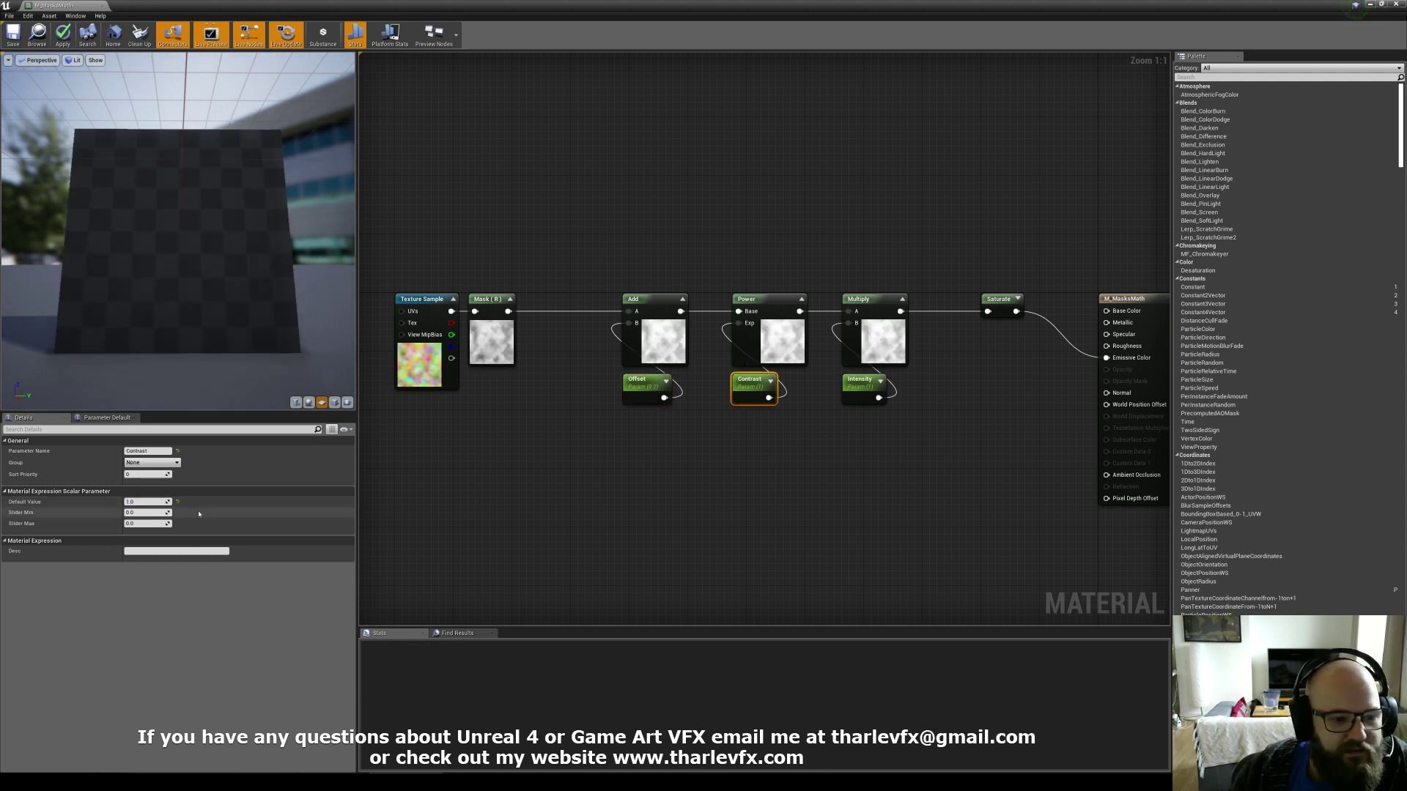
left_click(144, 501)
type("50")
key("Return")
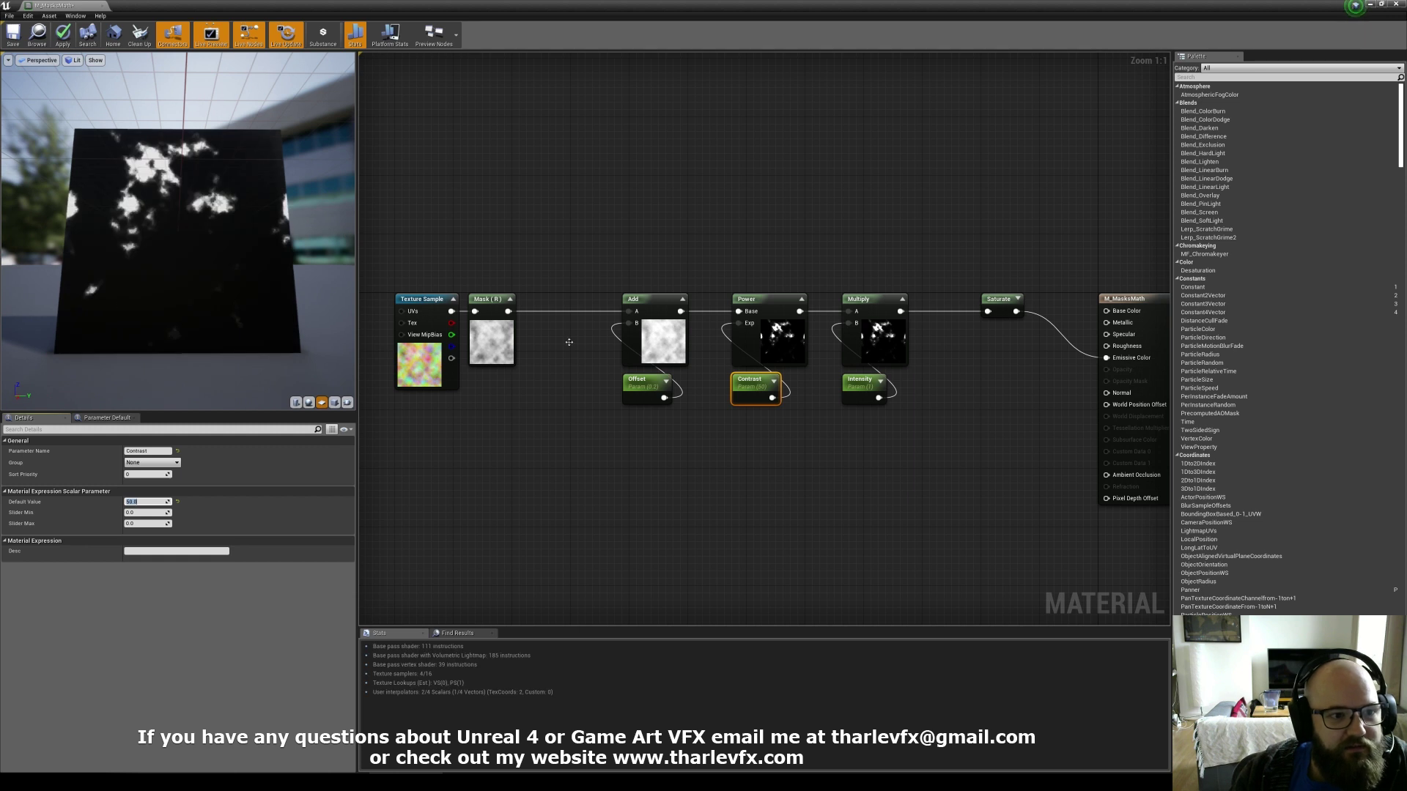
type("5")
key("Return")
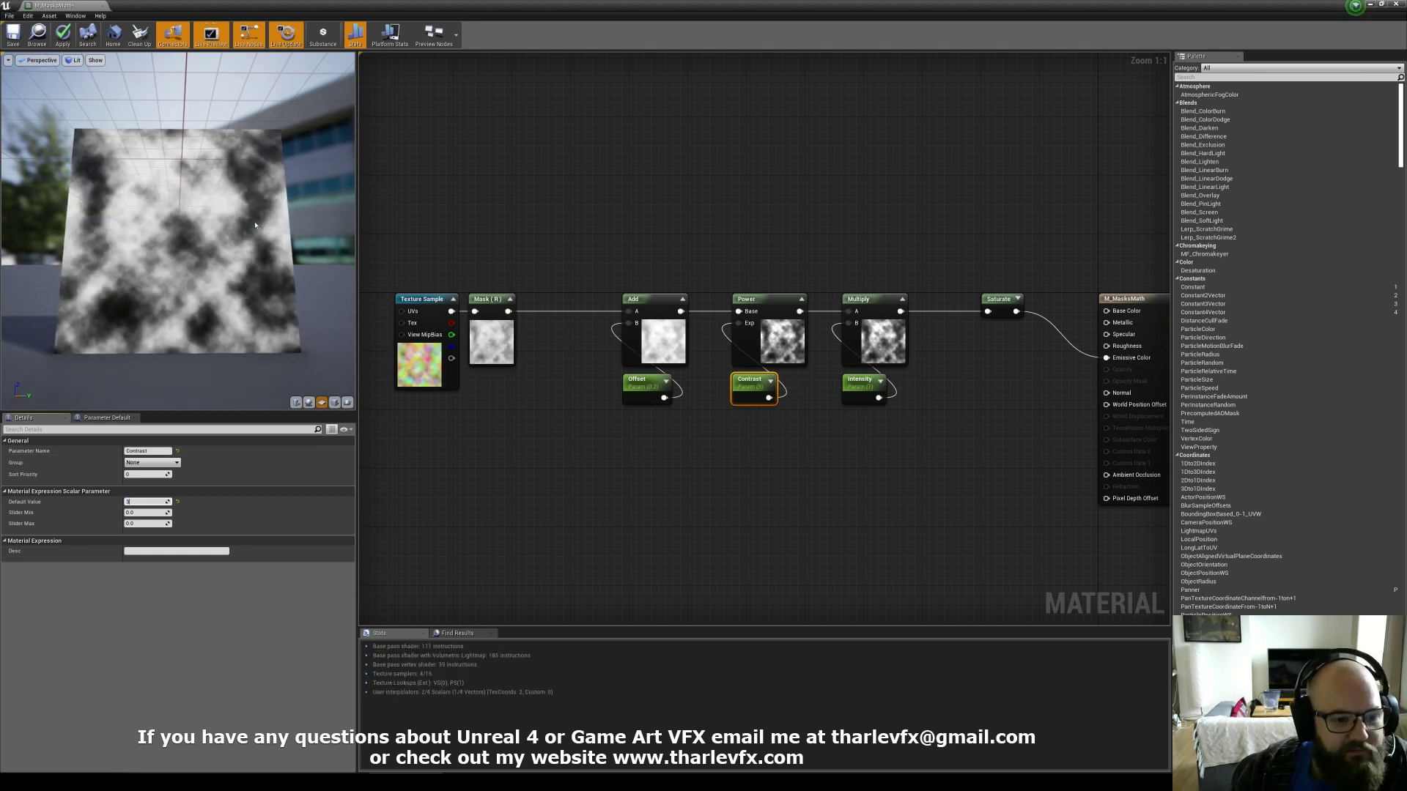
type("3")
key("Return")
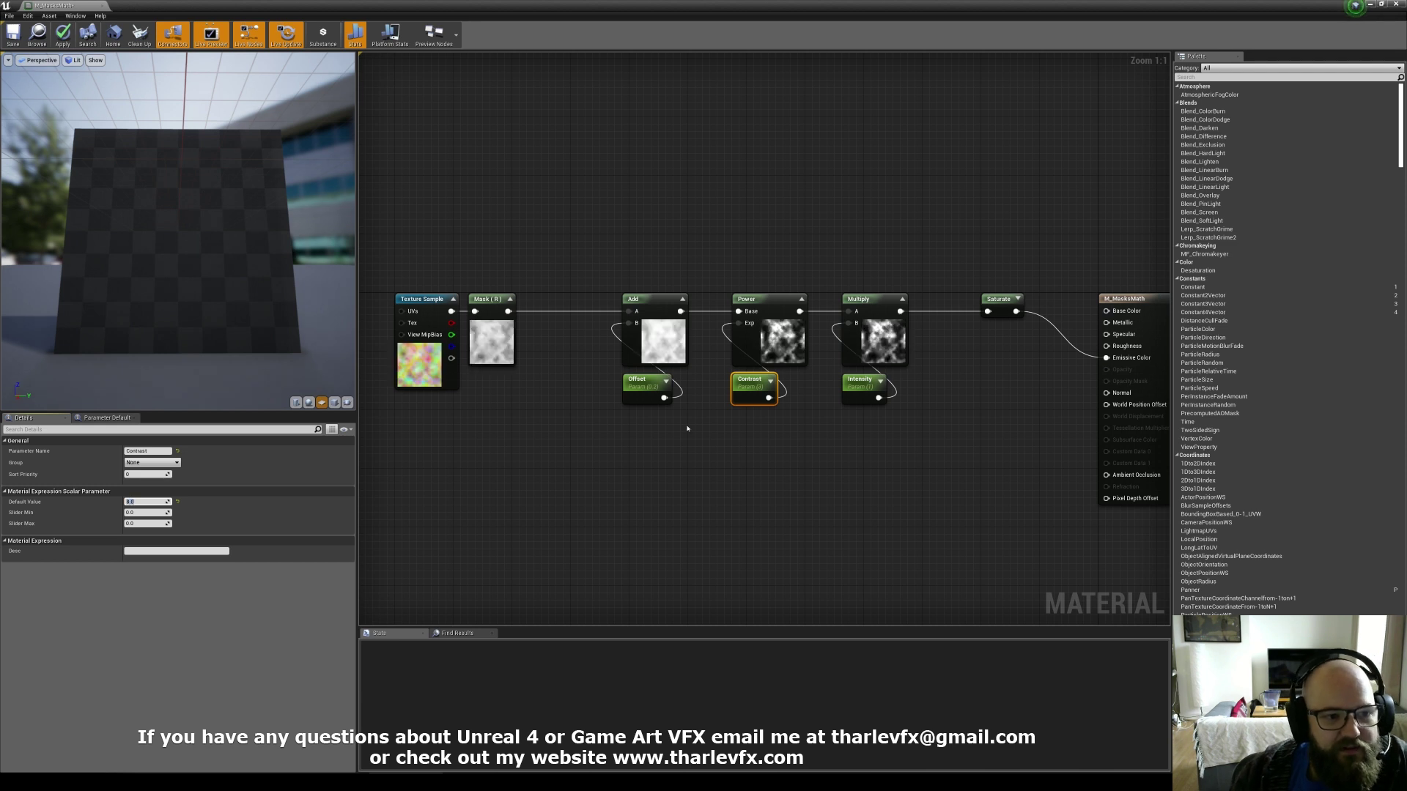
Set the Intensity parameter's default value to 5.
left_click(866, 390)
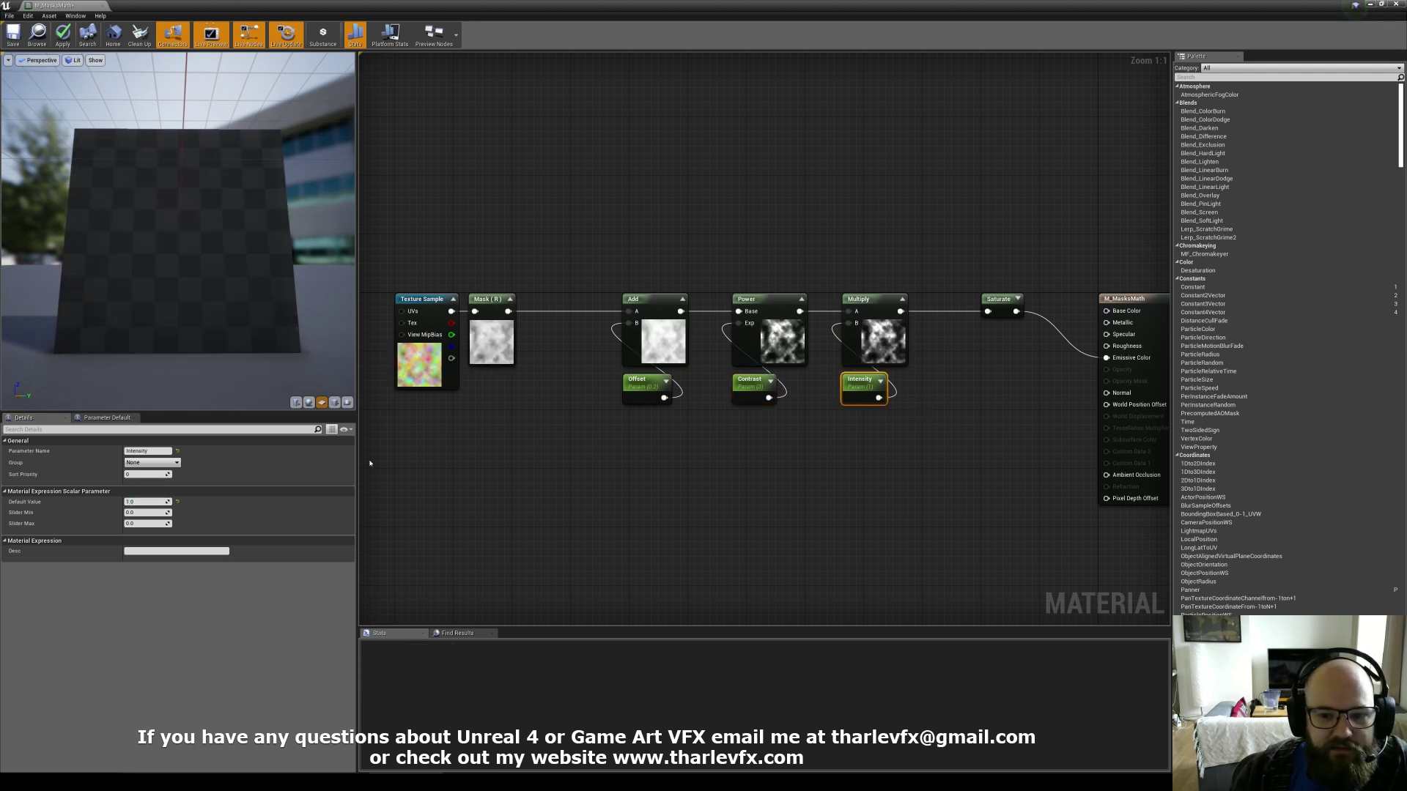
left_click(152, 504)
type("5")
key("Return")
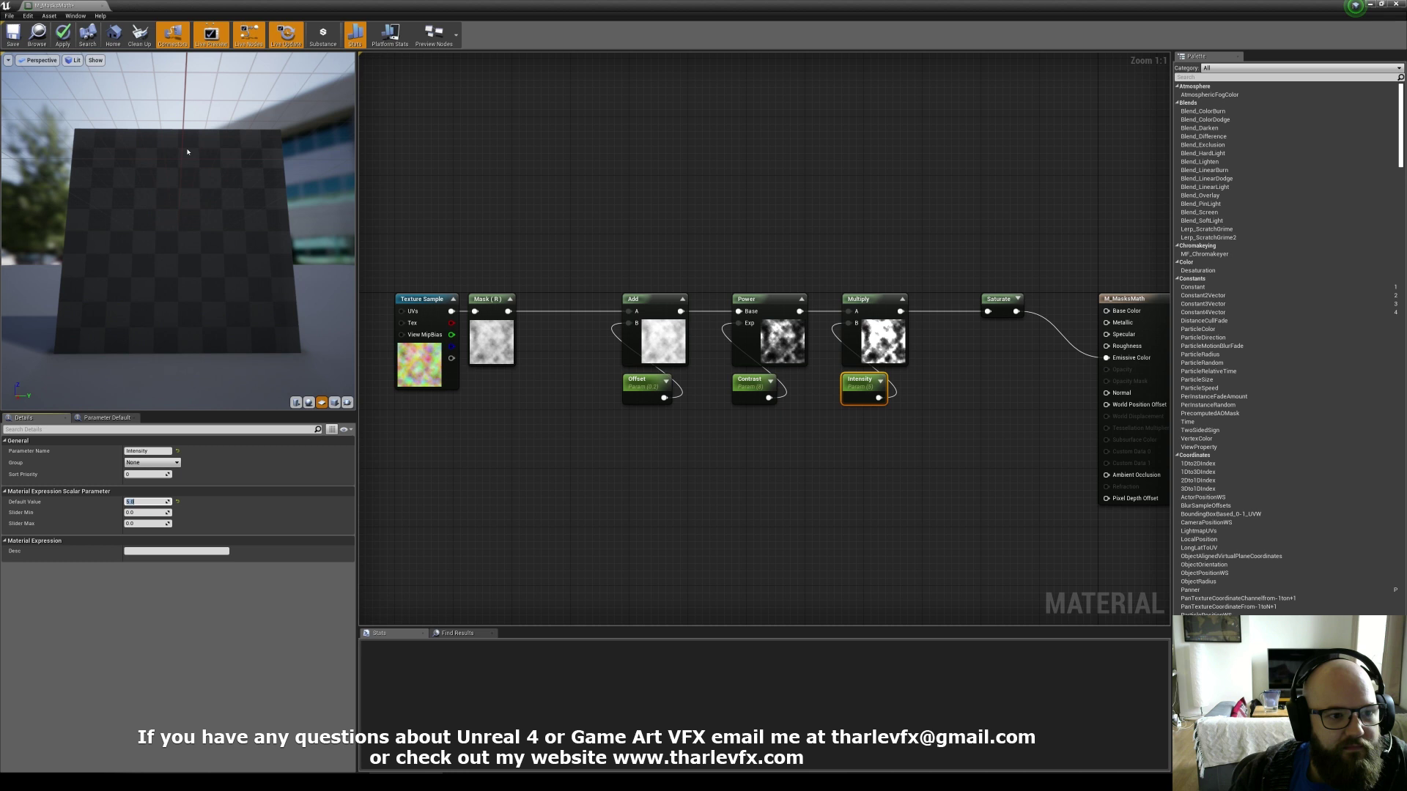
Set the Contrast parameter's default value to 20.
left_click(751, 382)
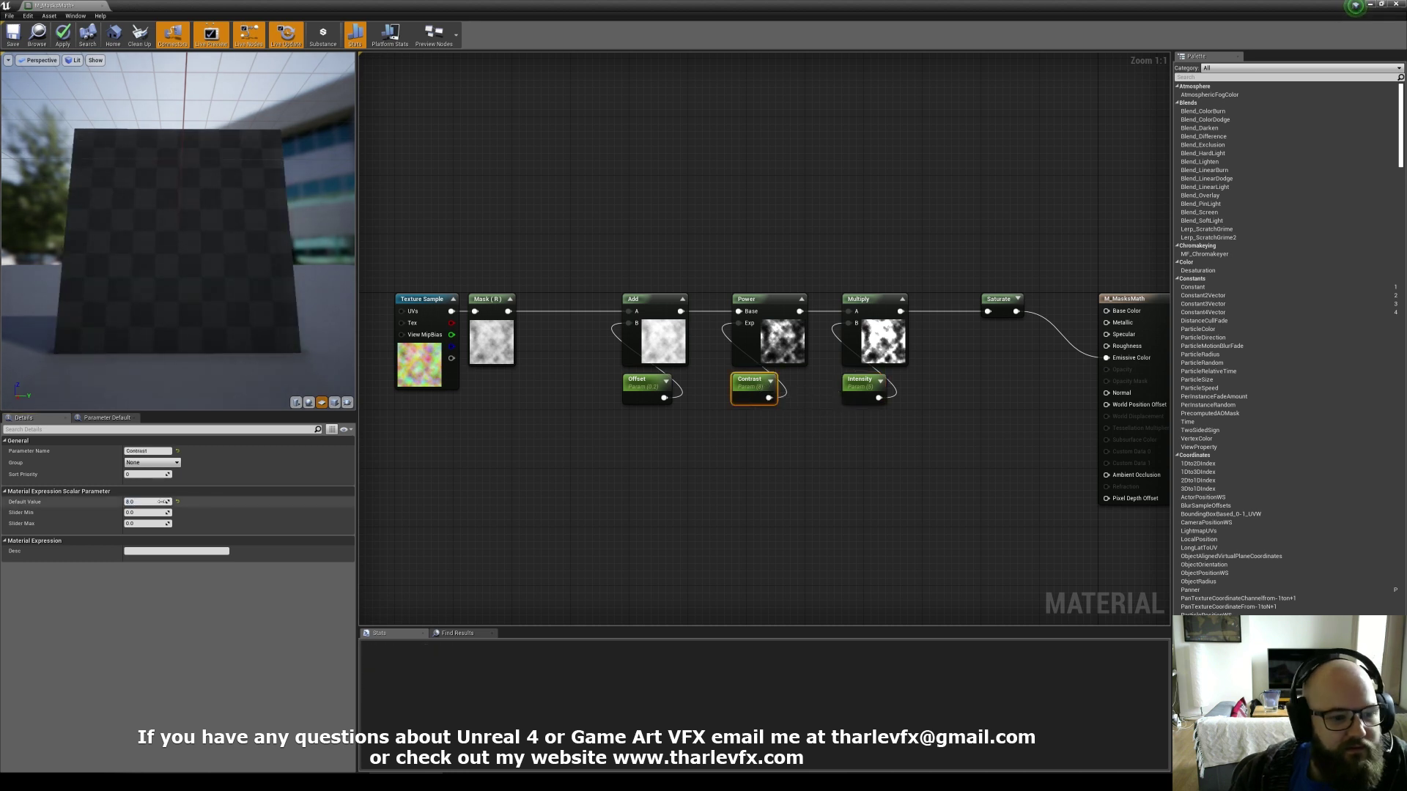
type("20")
key("Return")
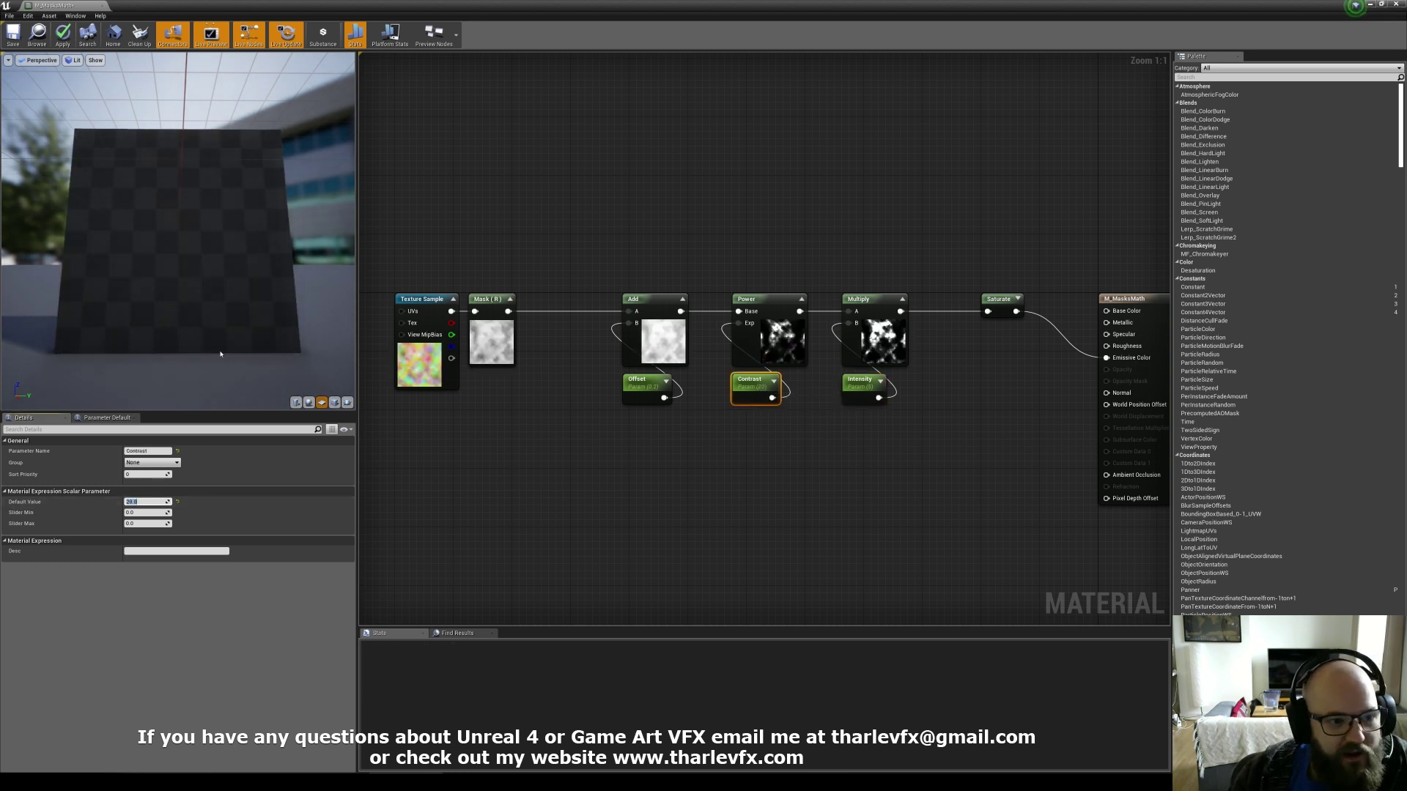
left_click(723, 265)
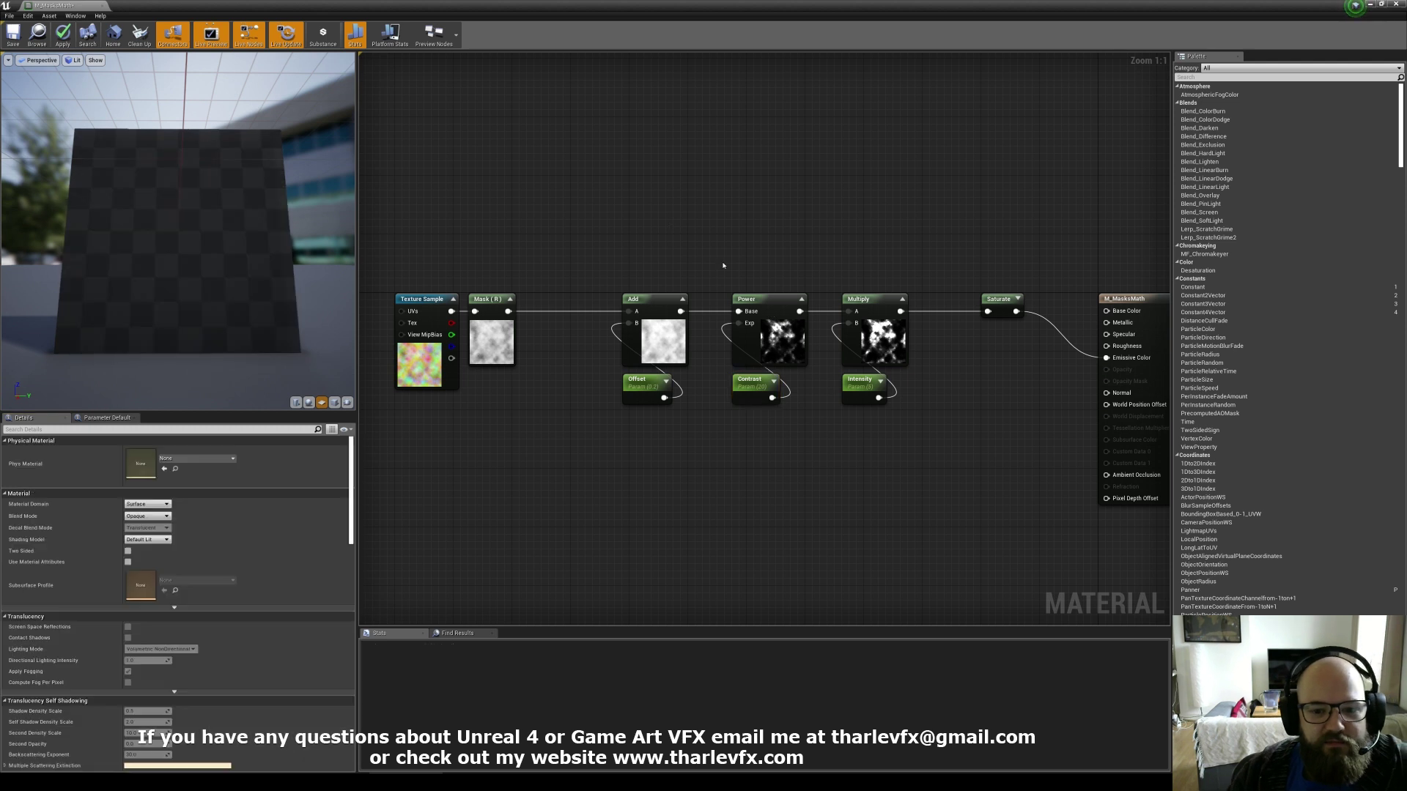
Inspect the masked noise on the preview plane and expand the Saturate node's preview thumbnail.
left_click_drag(143, 244, 150, 270)
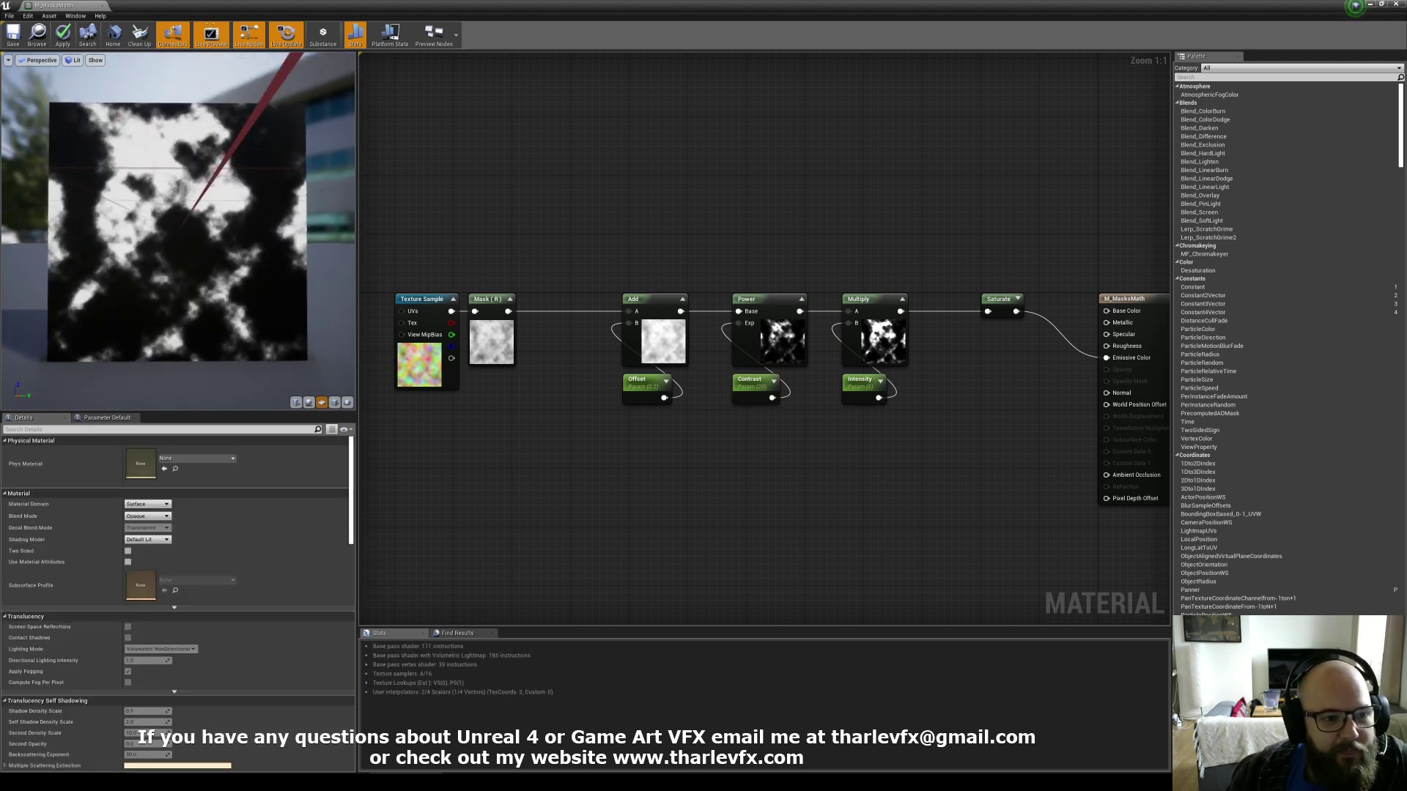
left_click_drag(223, 207, 209, 208)
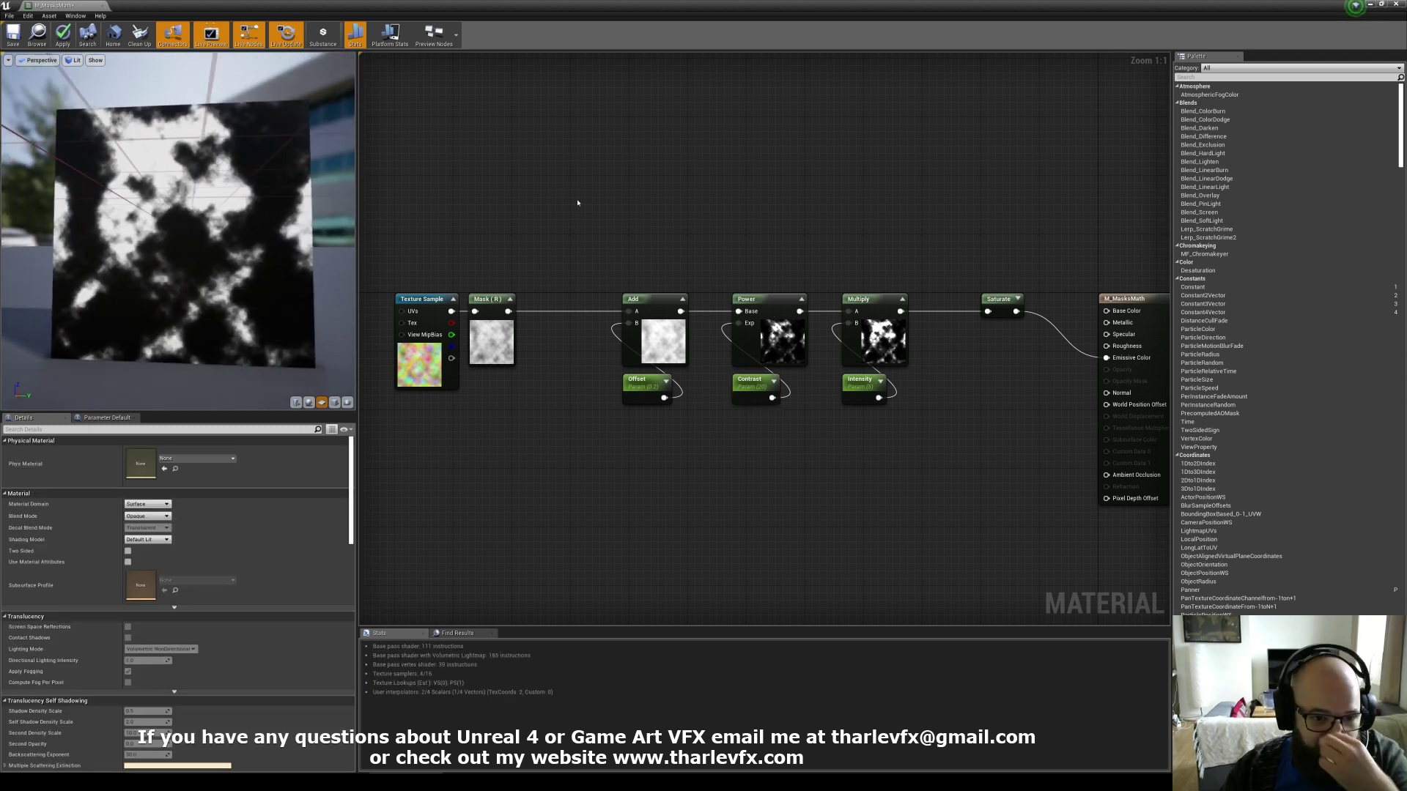
left_click_drag(917, 257, 596, 438)
left_click(601, 258)
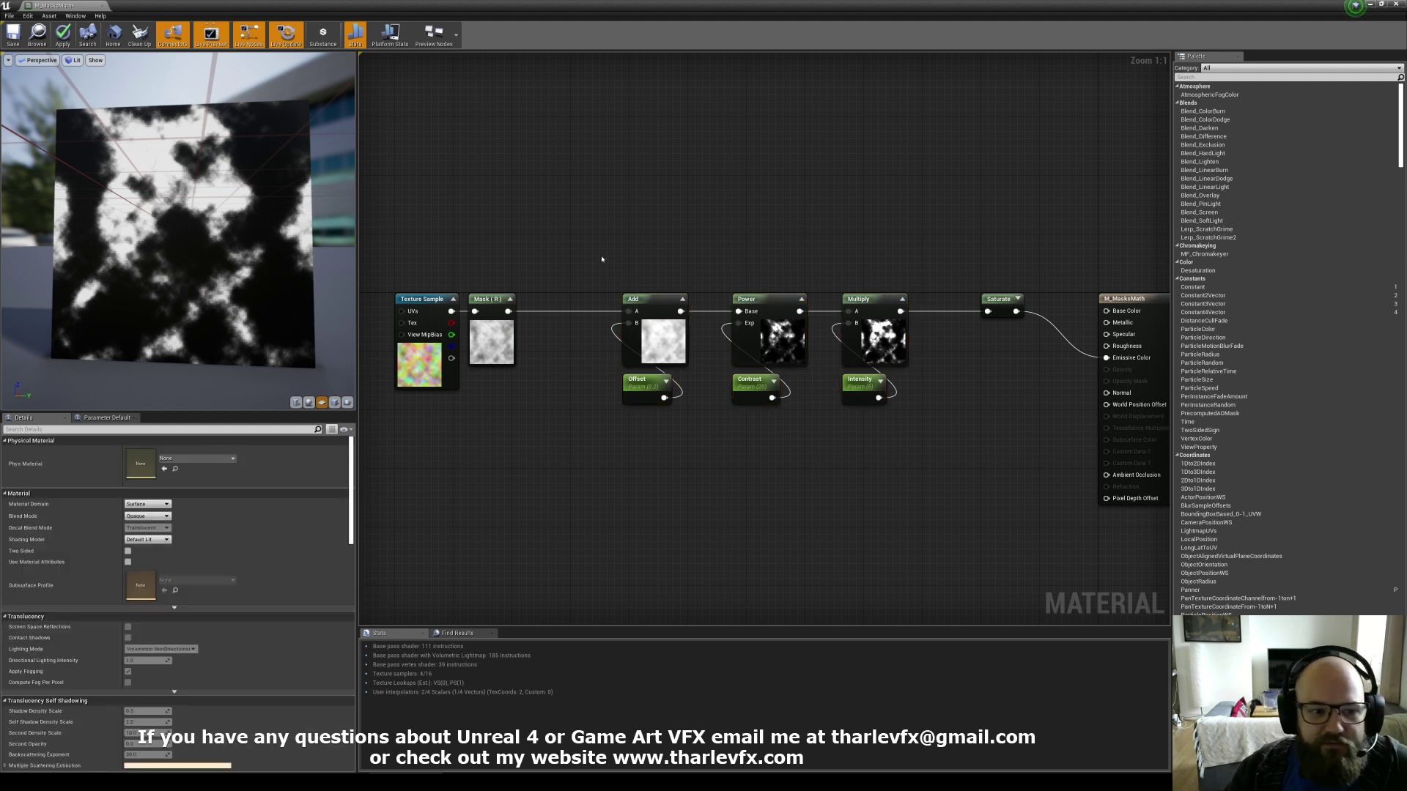
right_click_drag(874, 260, 878, 271)
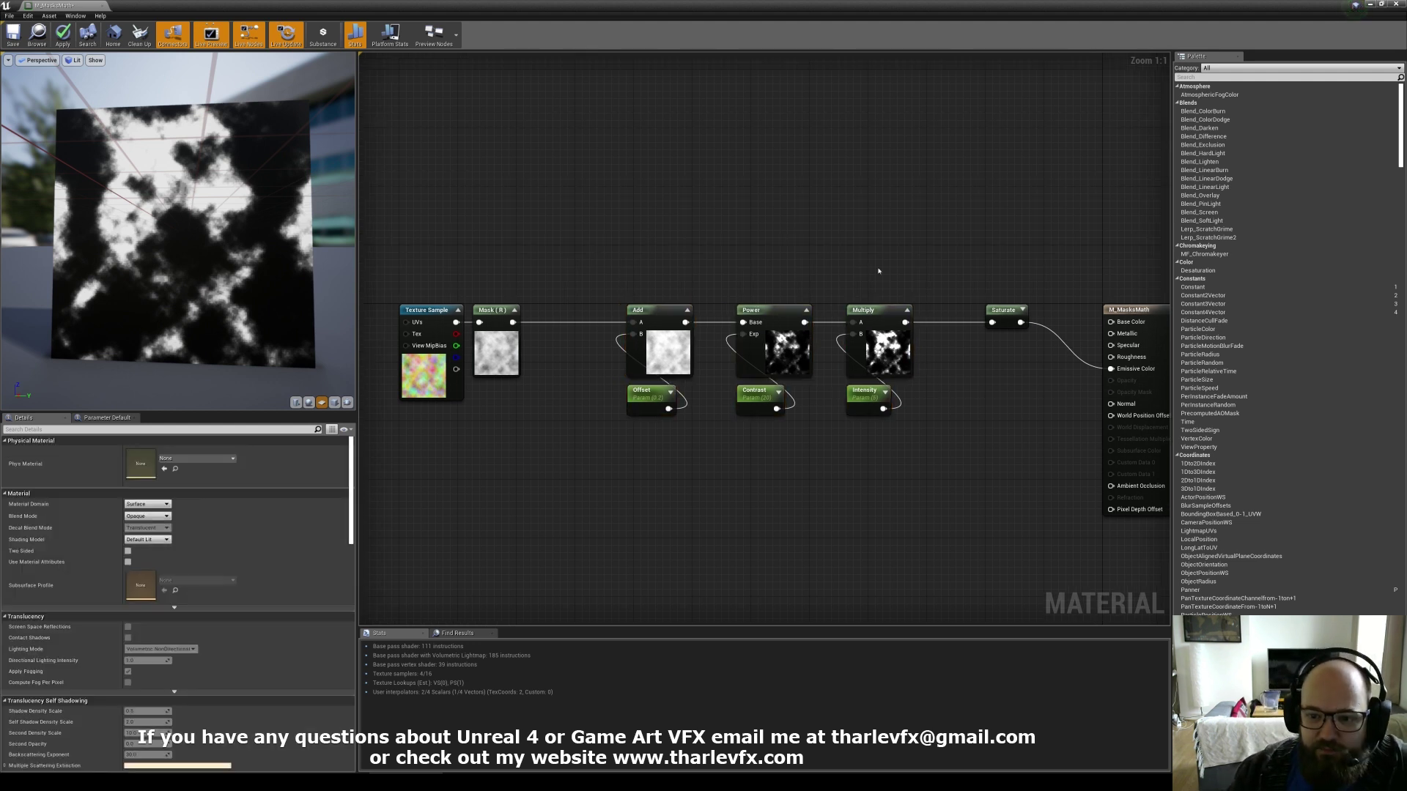
left_click(1019, 310)
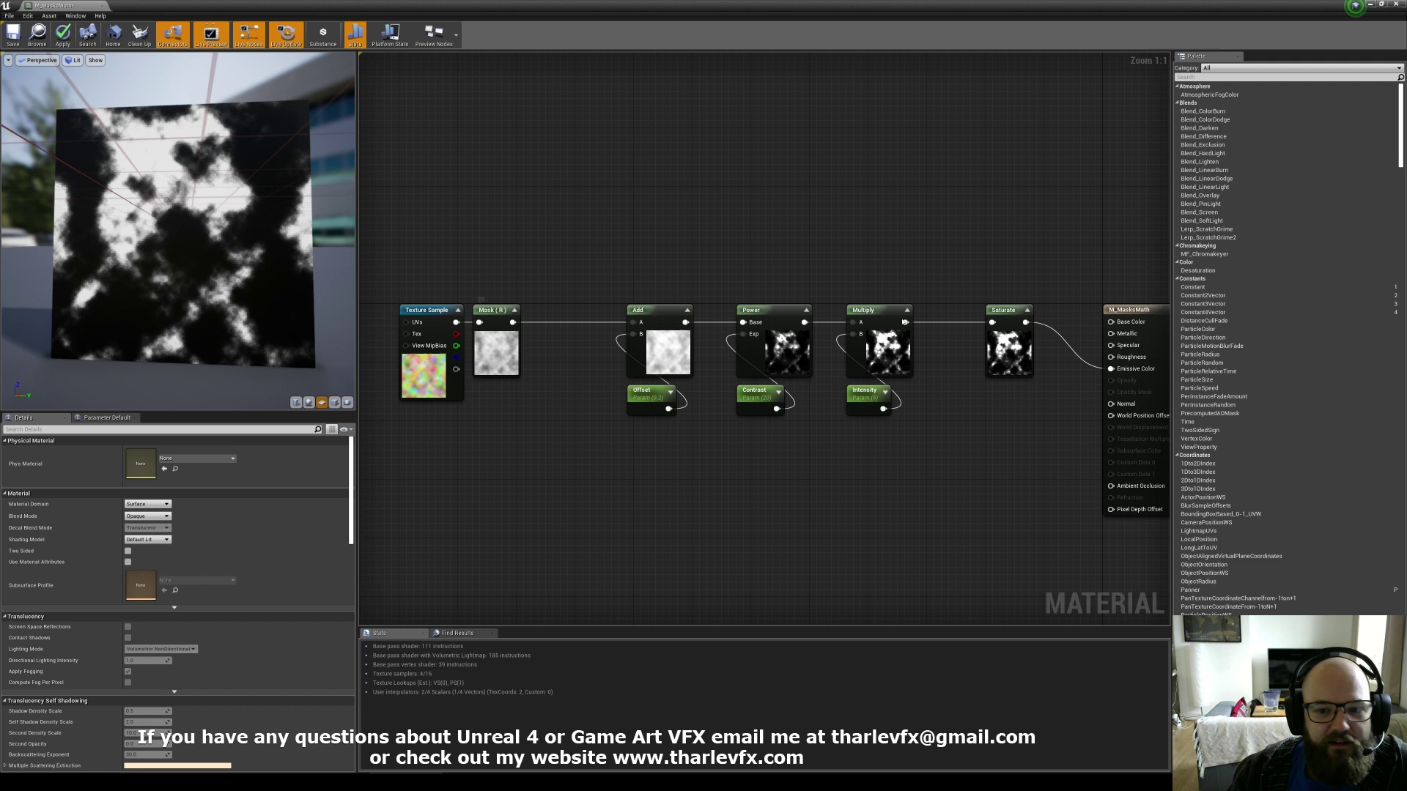
Add two Texture Sample nodes, one above the other, in the empty space above the Power node.
right_click_drag(758, 215, 762, 307)
right_click(896, 330)
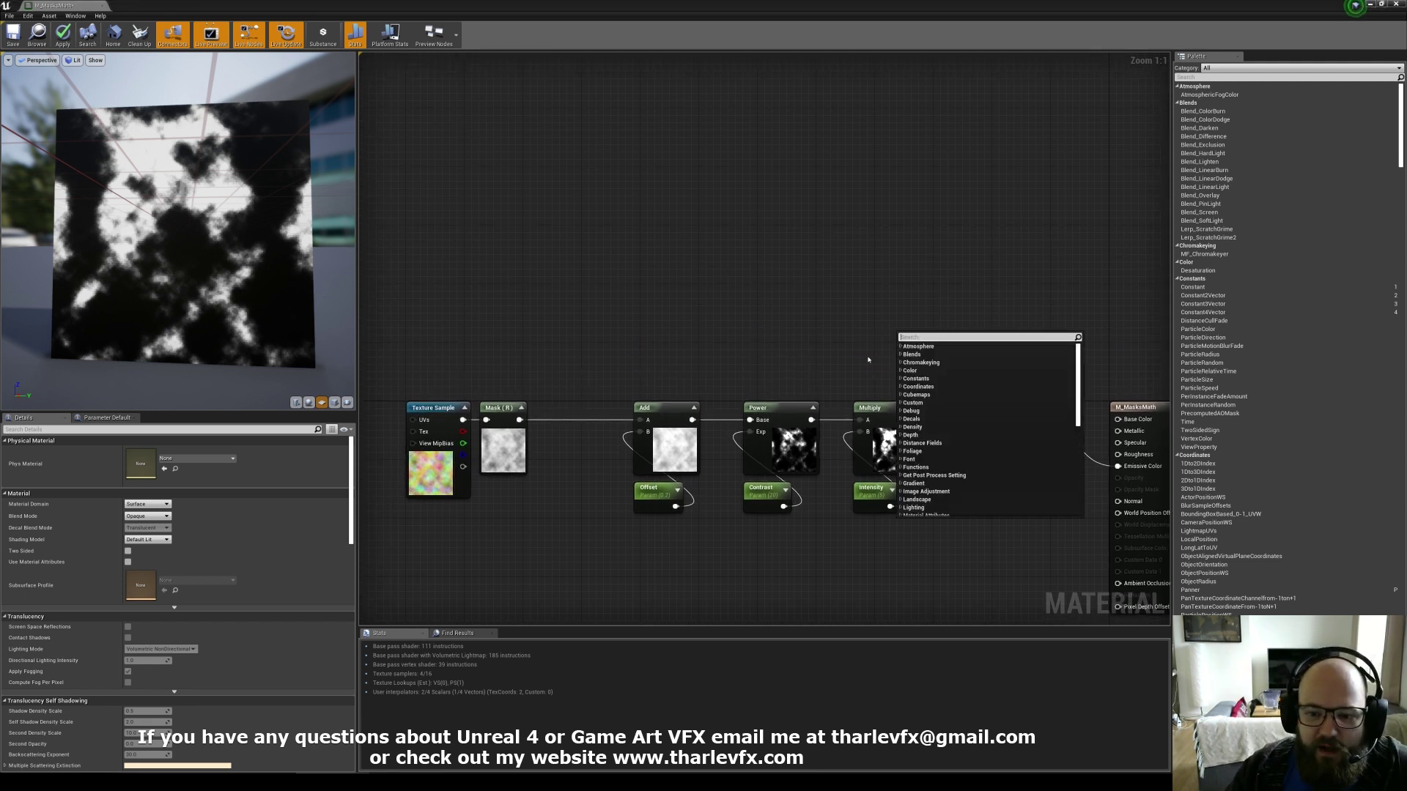
right_click_drag(866, 358, 869, 345)
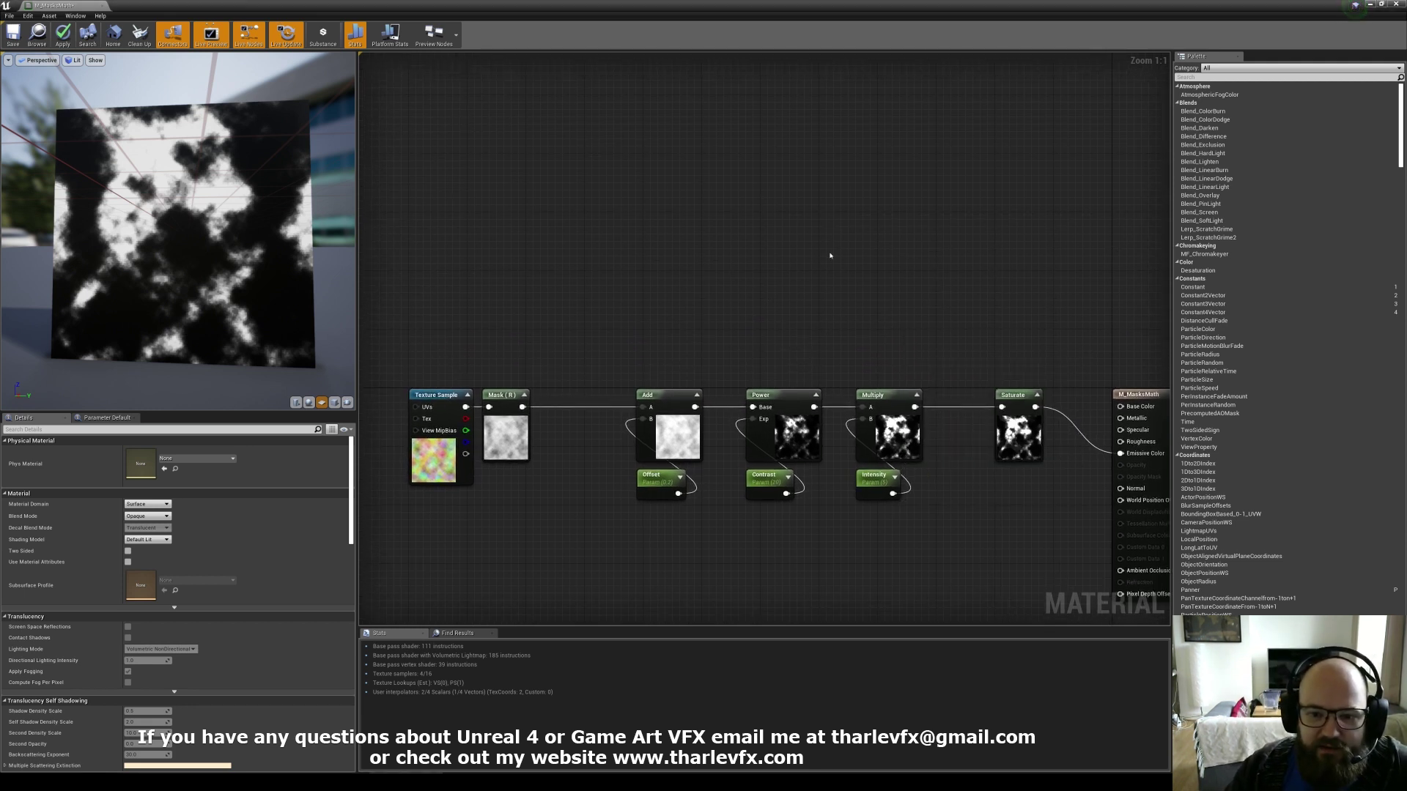
key("t")
left_click(737, 141)
key("t")
left_click(740, 254)
Assign the T_Sand color texture to the upper of the two new Texture Sample nodes.
left_click(760, 217)
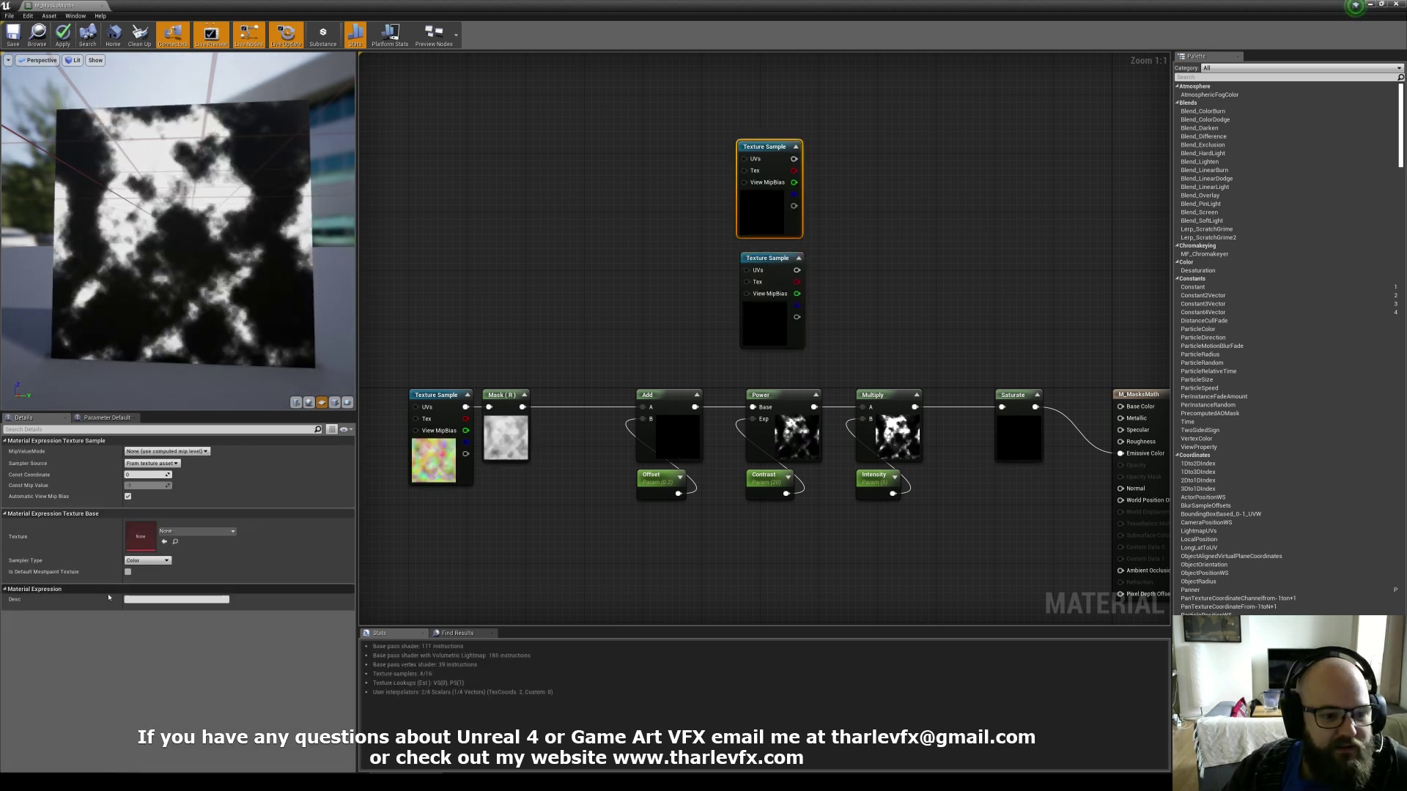
left_click(196, 530)
type("sand")
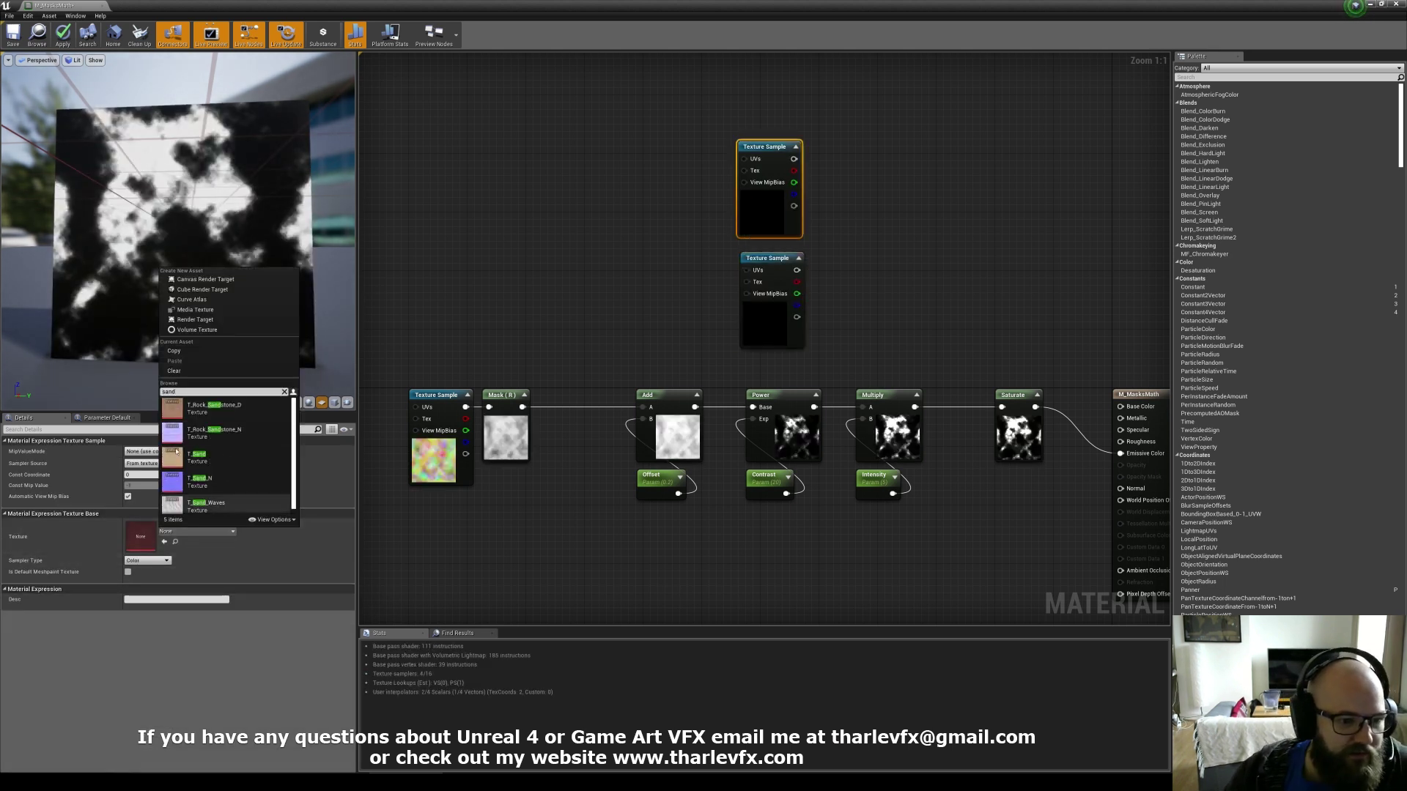
left_click(176, 454)
Assign the T_Cobblestone_D texture to the lower new Texture Sample and move it up close beneath the sand sample.
left_click(748, 334)
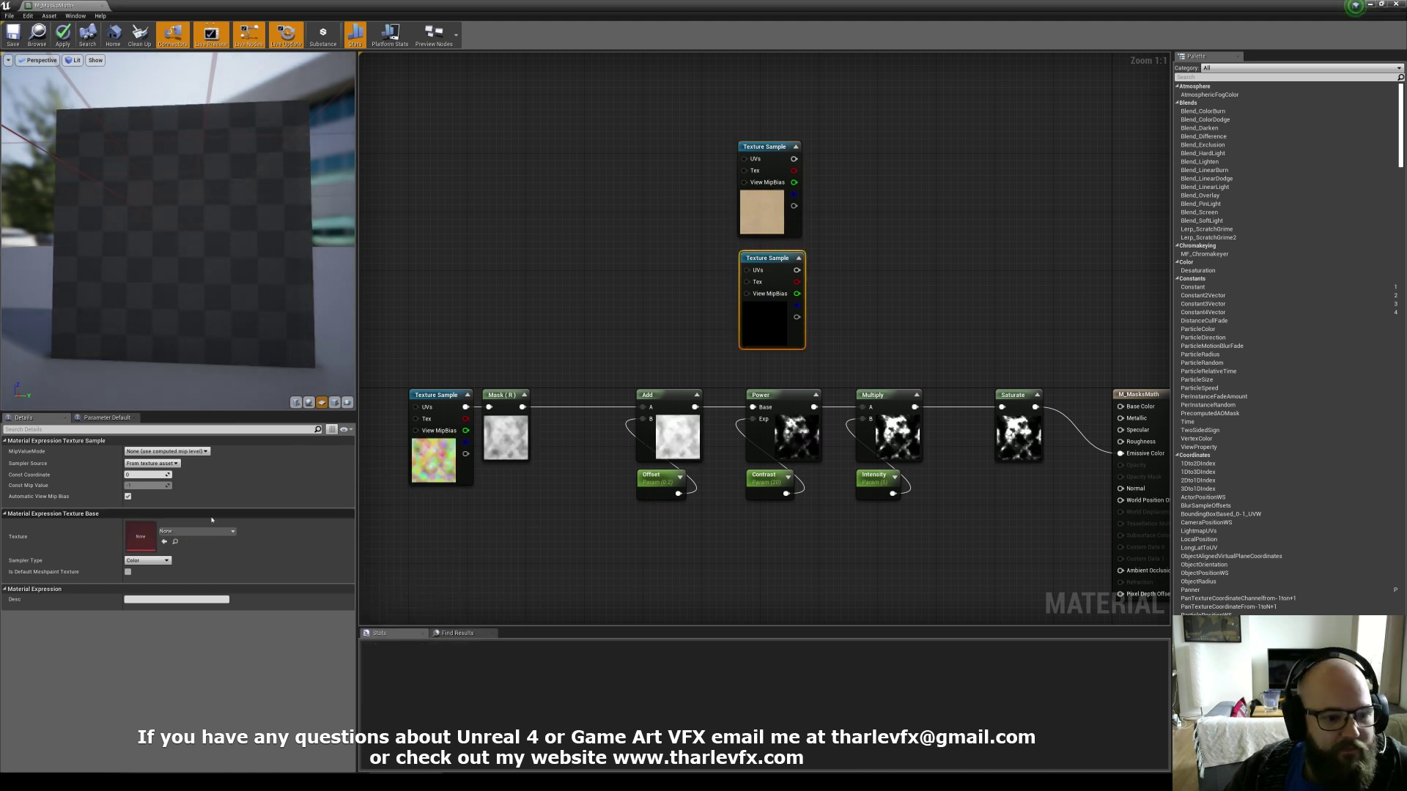
left_click(187, 531)
type("cobble")
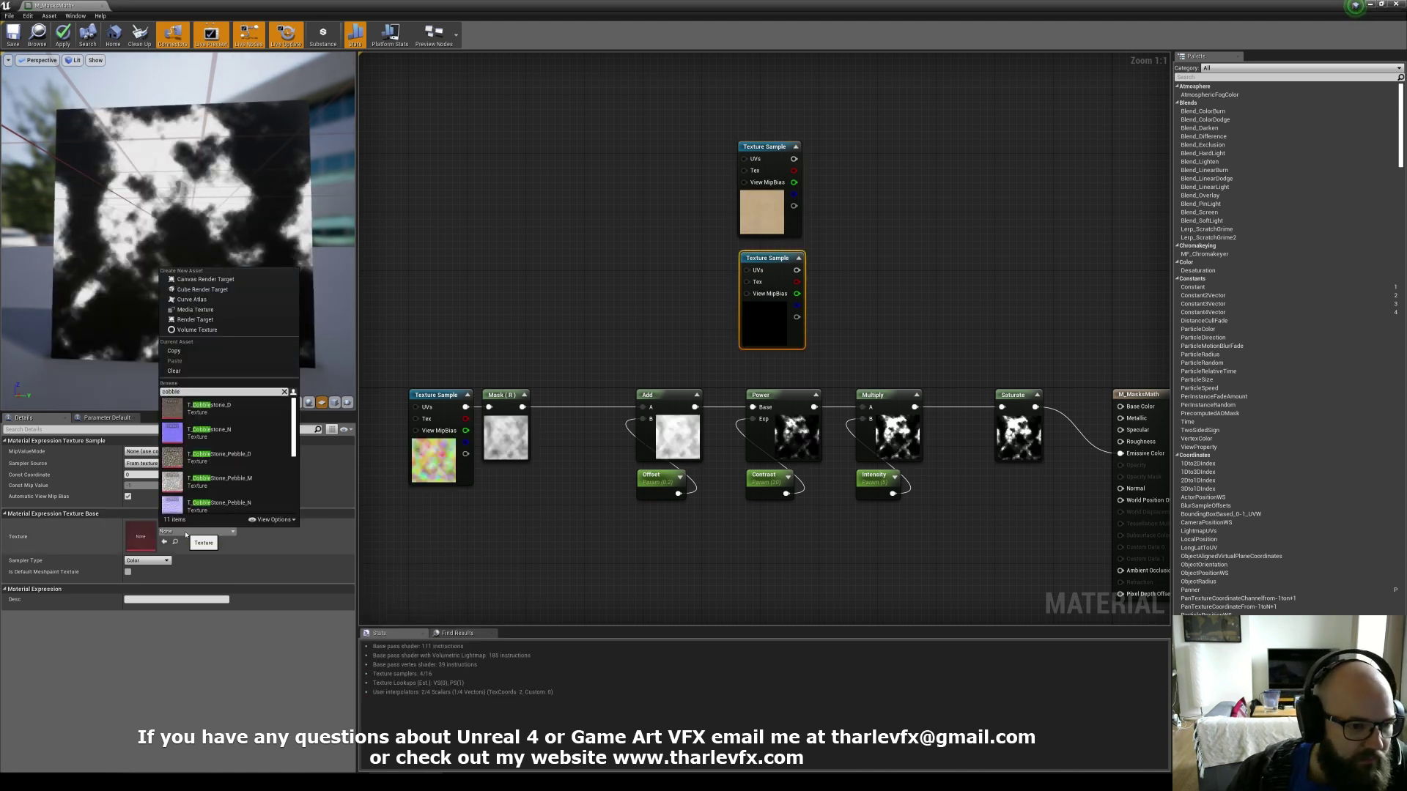
left_click(192, 408)
left_click_drag(752, 318, 751, 308)
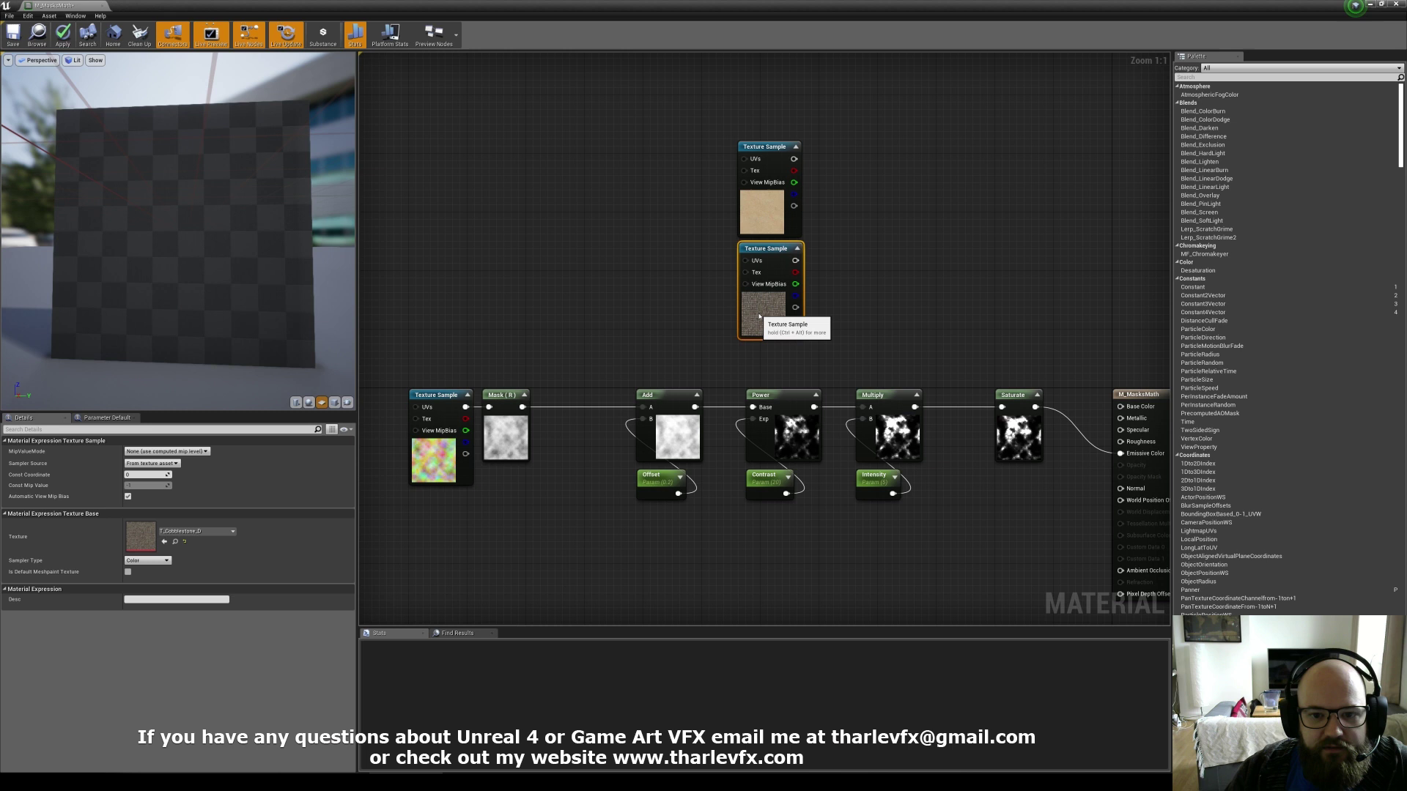
left_click(851, 207)
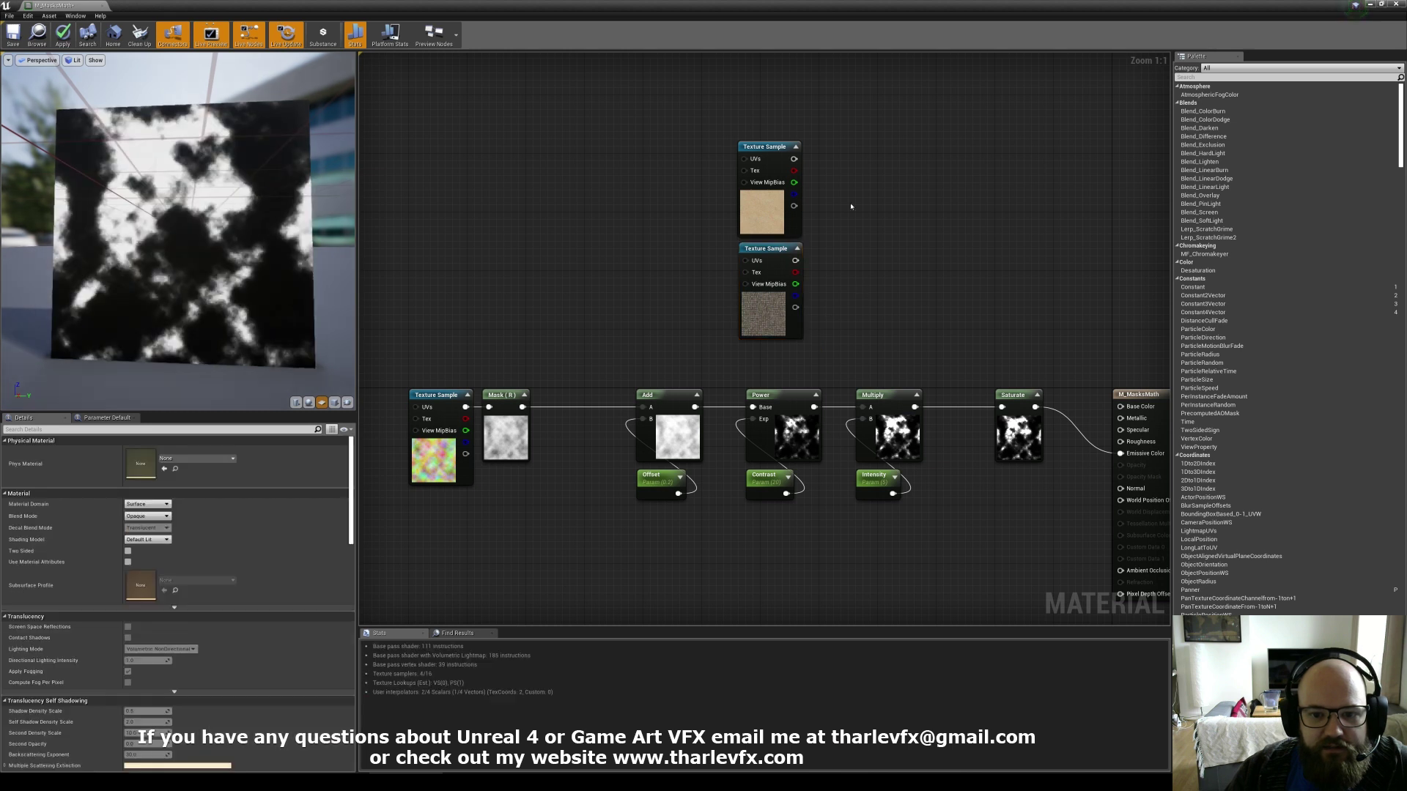
Replace the noise texture feeding Mask with the packed cobblestone map, and connect its green channel to Mask.
left_click(412, 482)
left_click(194, 531)
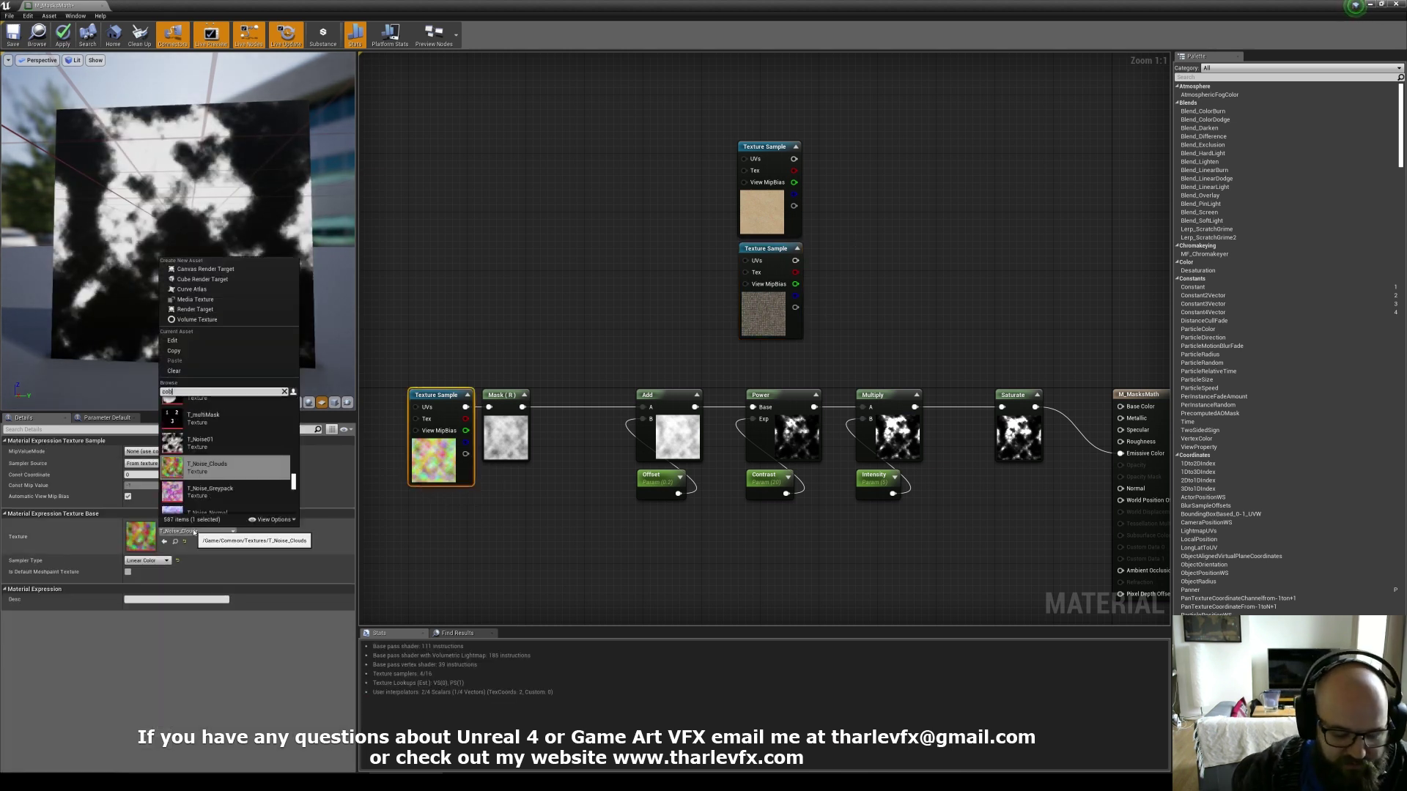
scroll(233, 456, "up", 5)
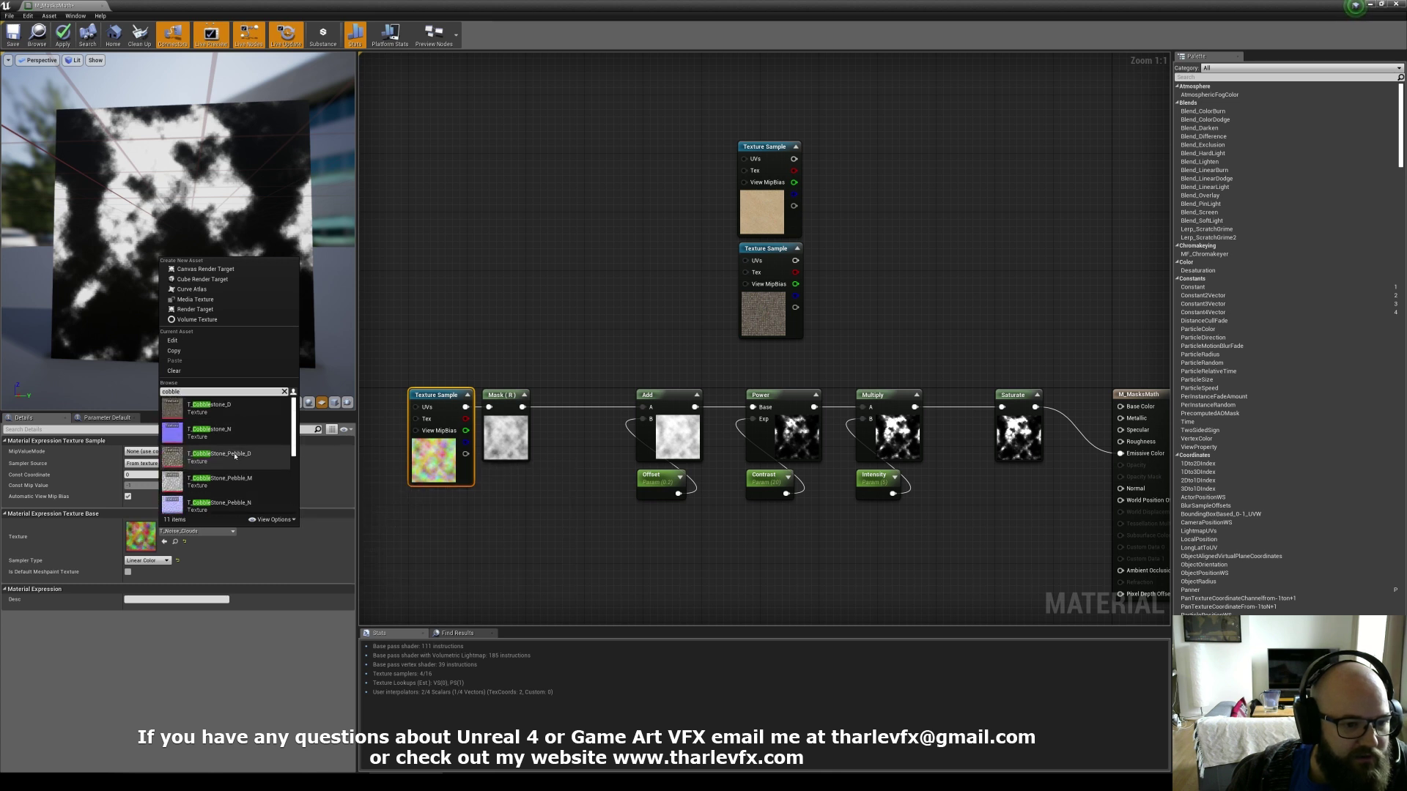
scroll(227, 427, "down", 5)
left_click(226, 415)
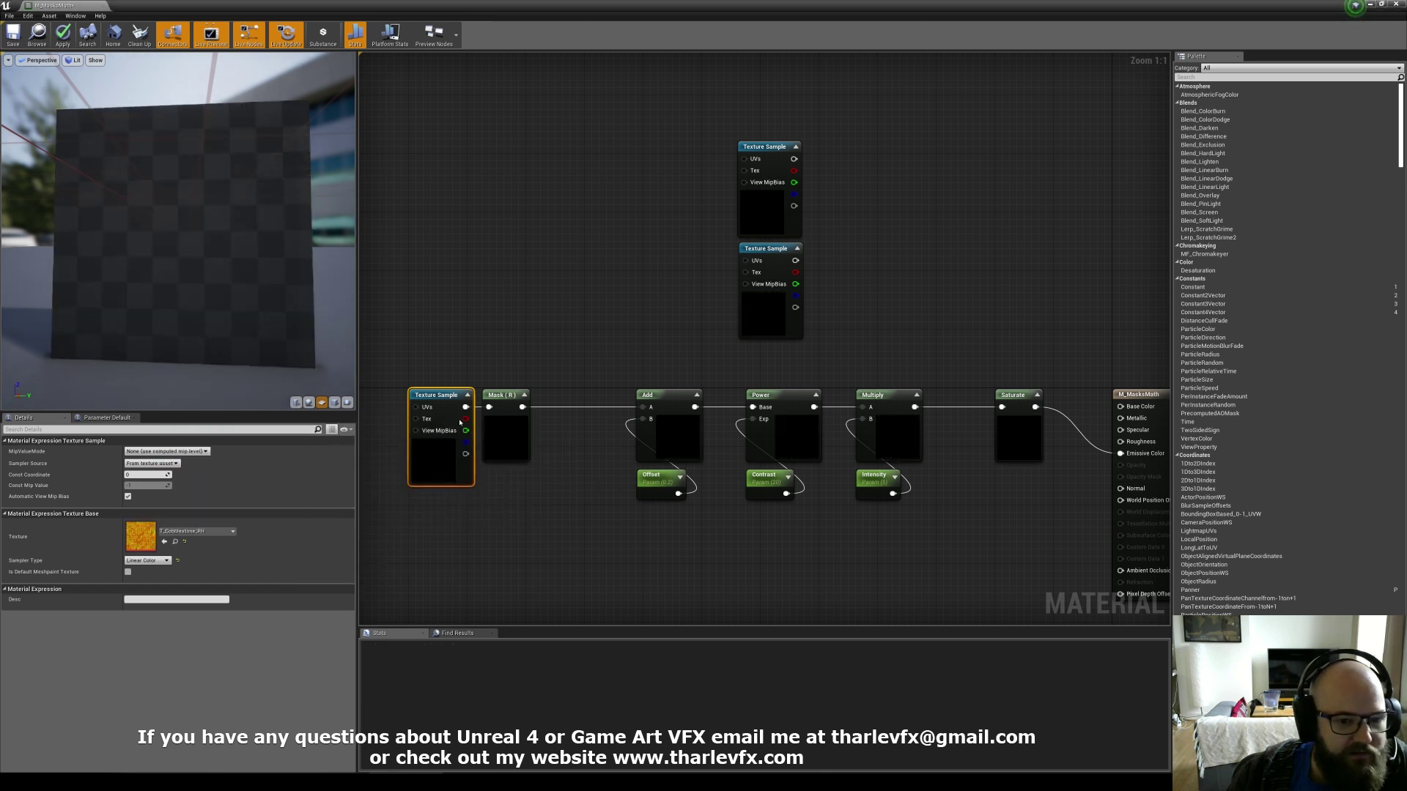
left_click(489, 369)
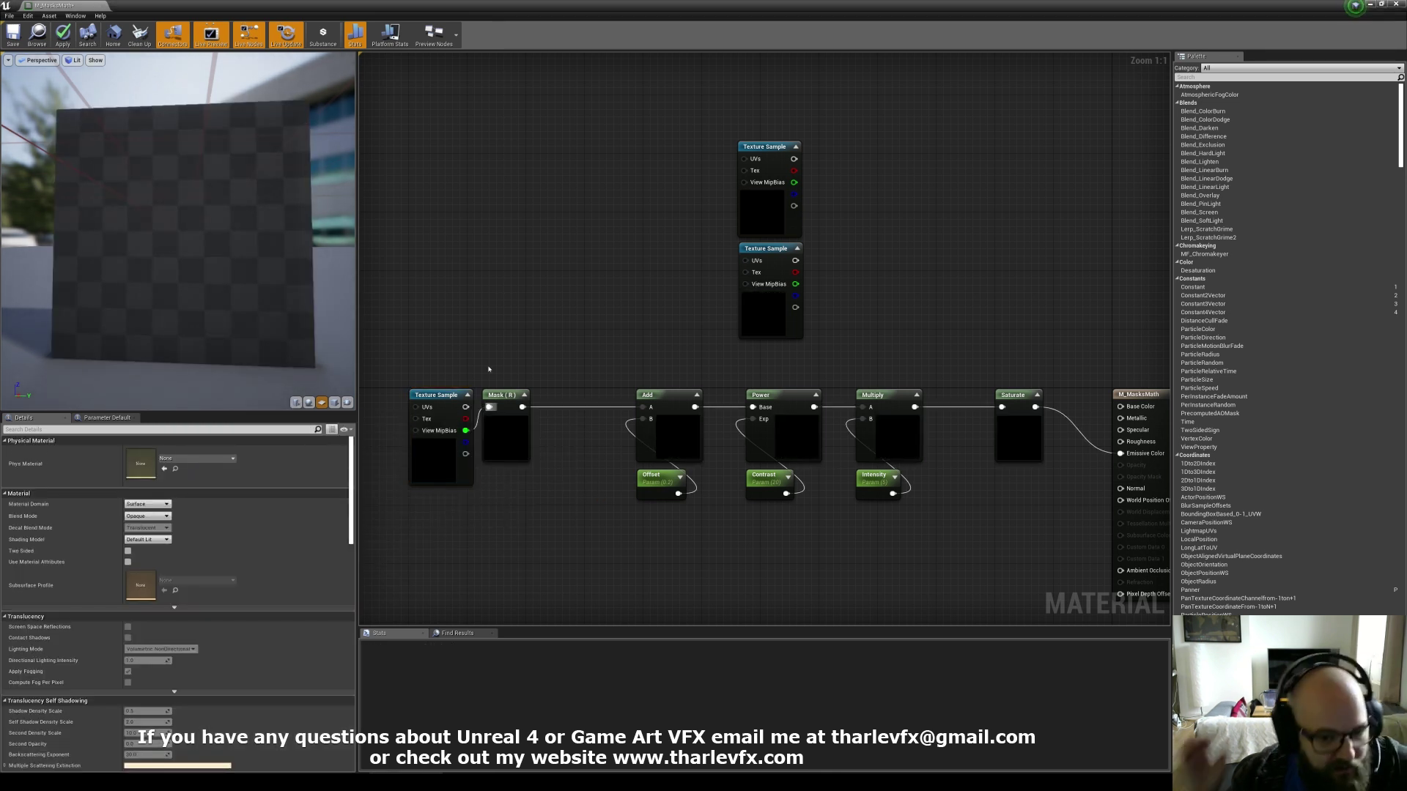
Delete the Saturate node between Multiply and the material's Emissive Color input.
left_click(506, 443)
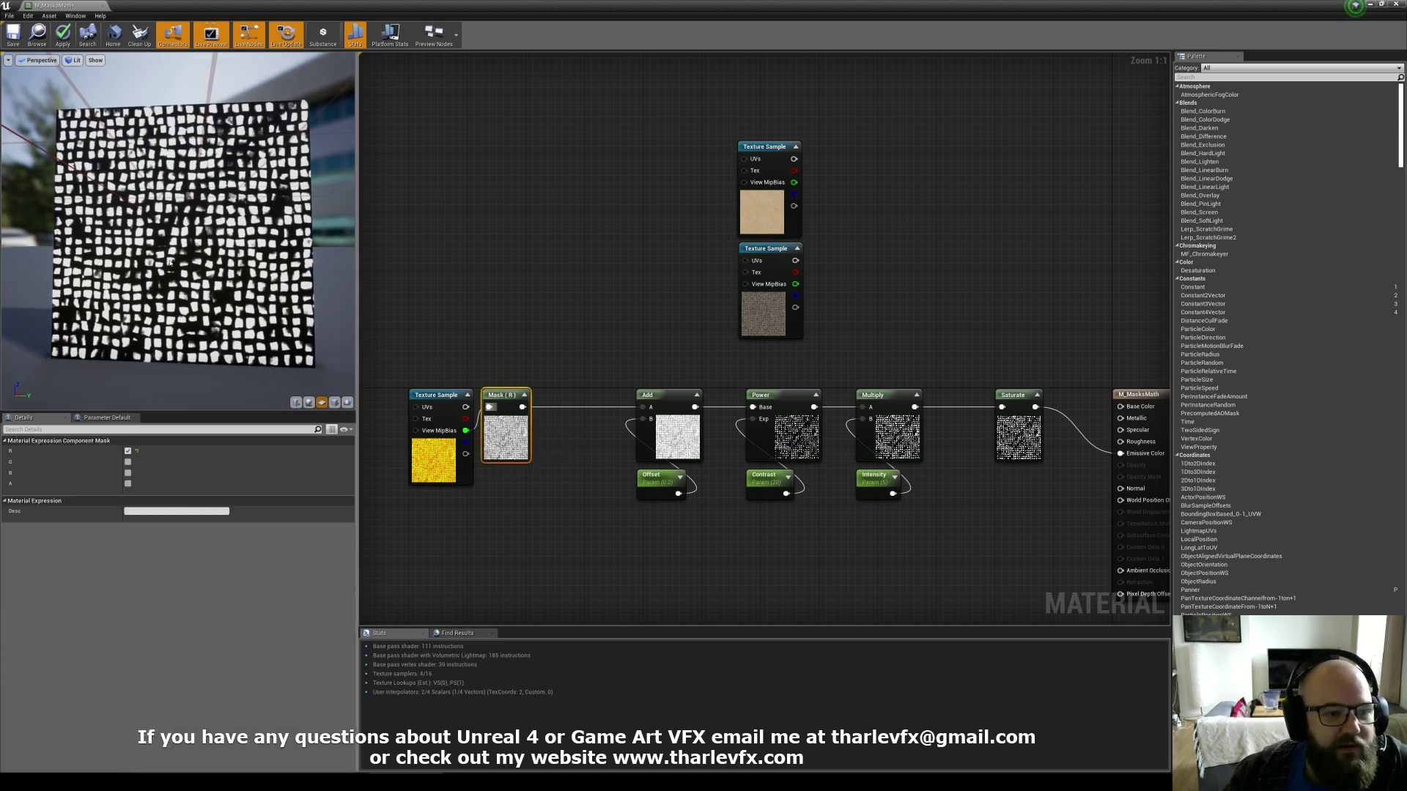
left_click(952, 332)
left_click(1019, 433)
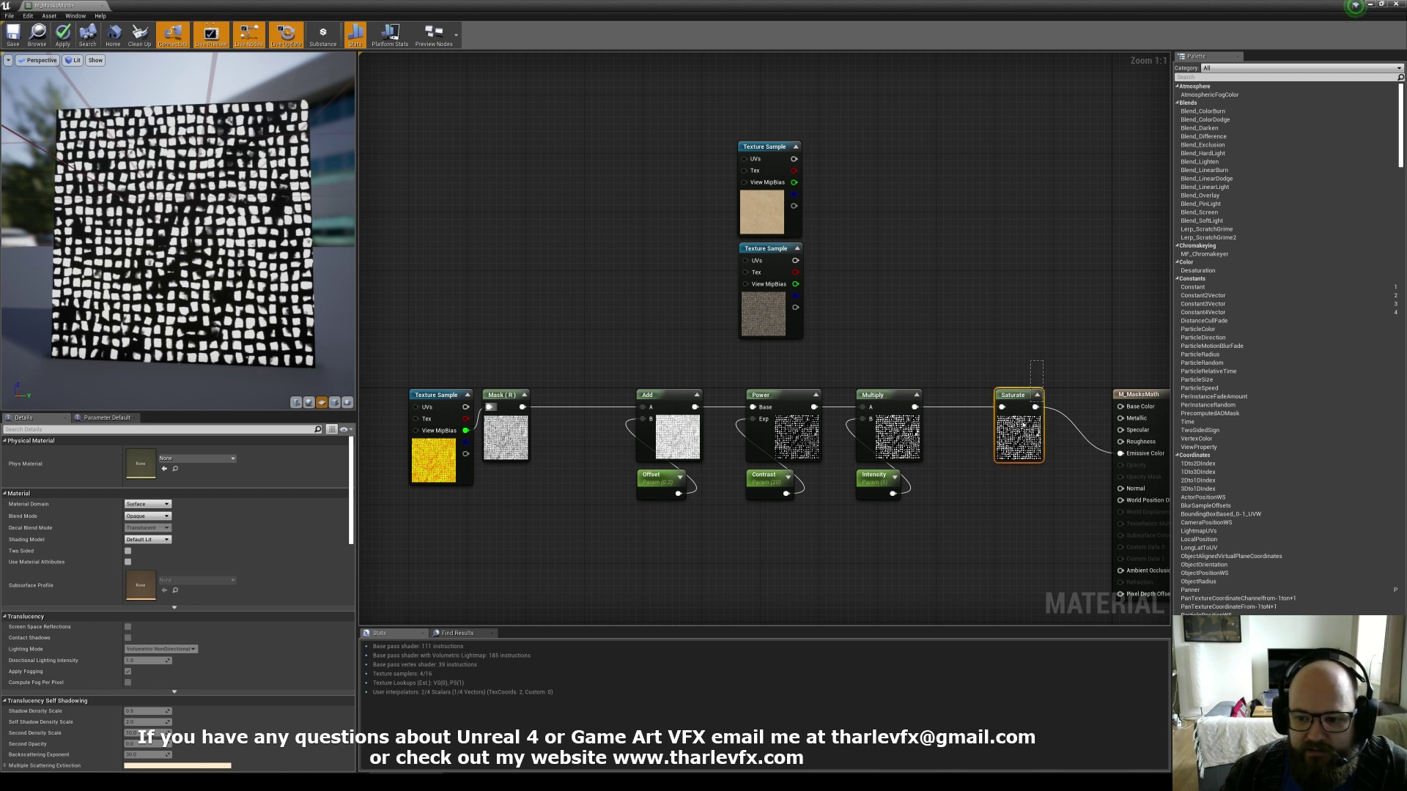
key("Delete")
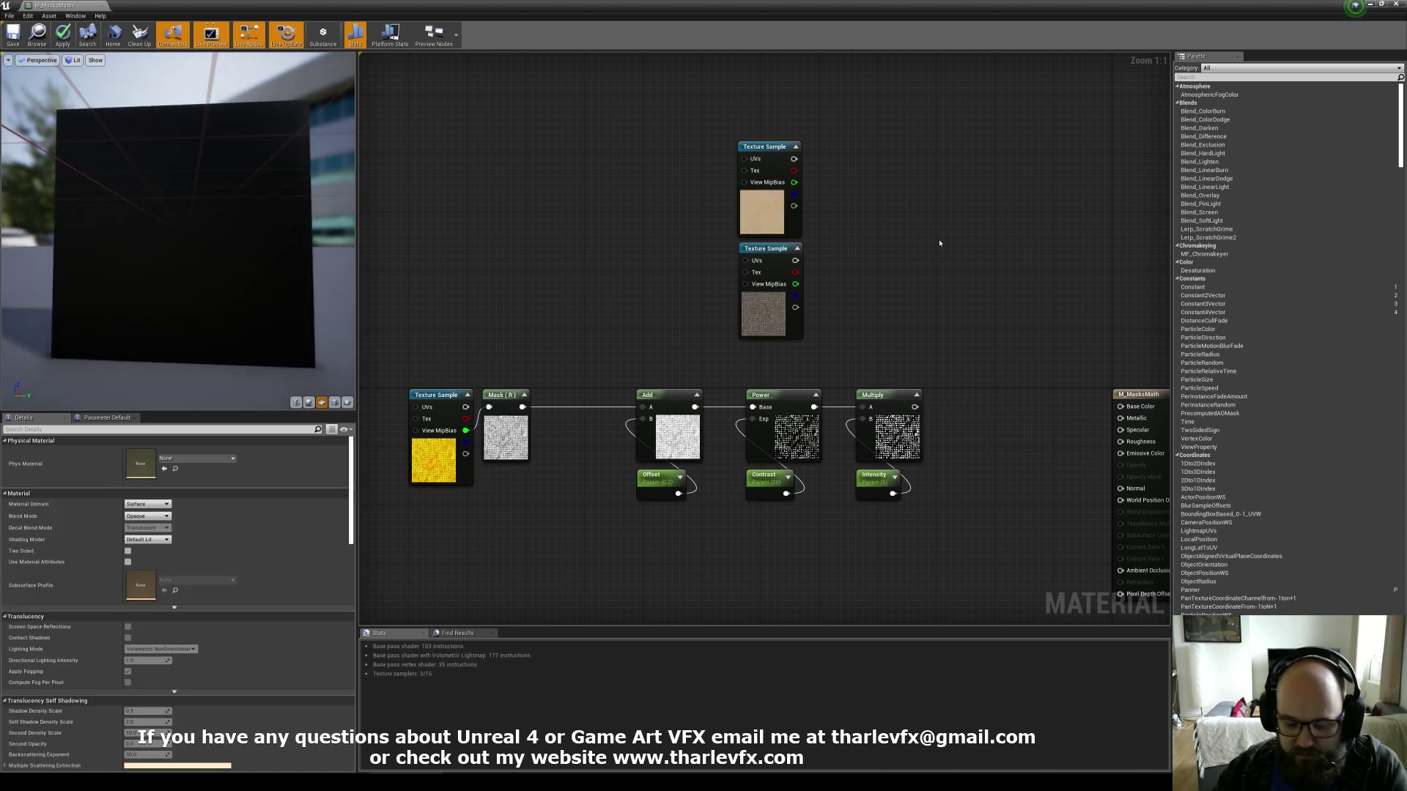
Add a Lerp node with the sand color as A, the cobblestone color as B and Multiply as Alpha, and feed it into Base Color.
left_click(940, 240)
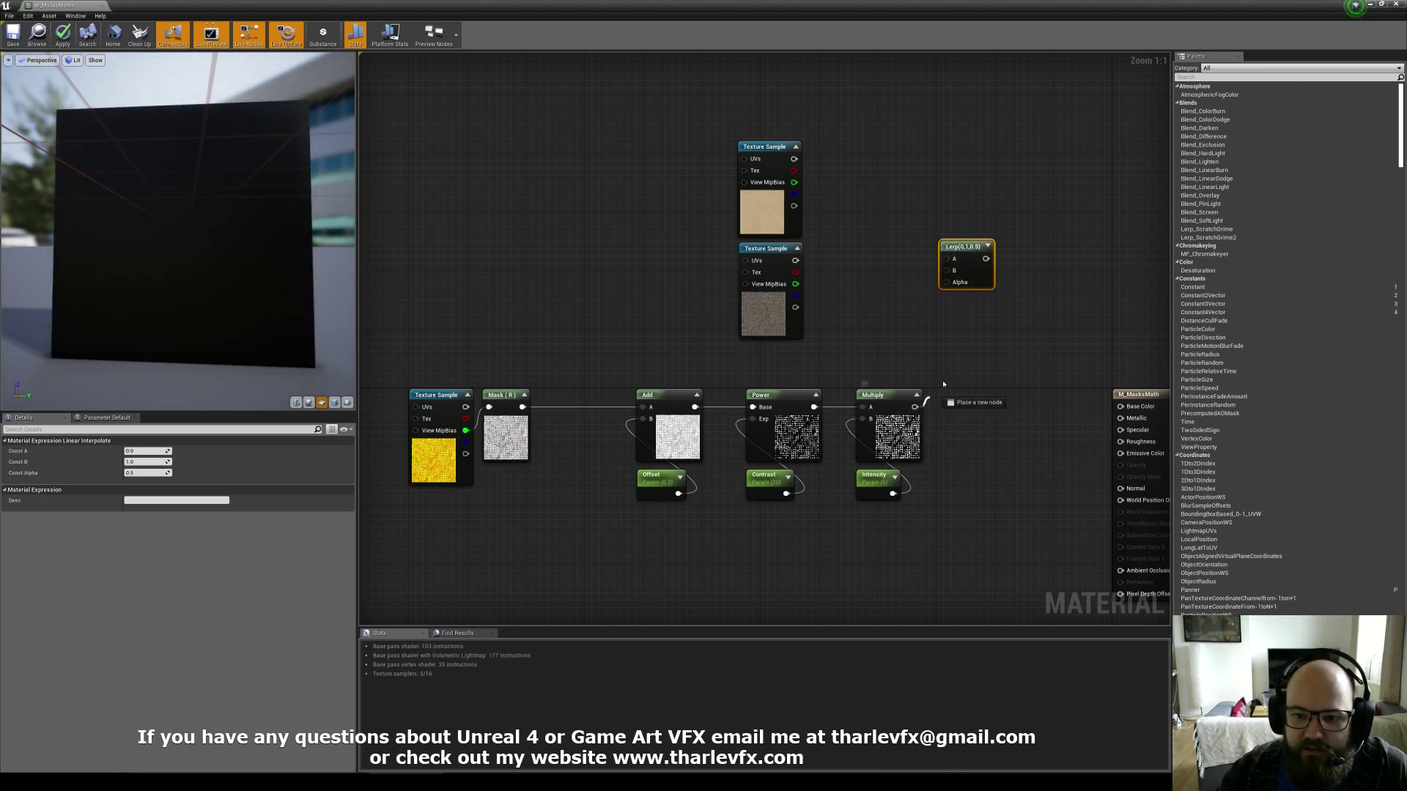
left_click_drag(915, 407, 955, 284)
left_click_drag(794, 159, 795, 260)
left_click_drag(1121, 407, 1027, 315)
left_click(977, 235)
left_click_drag(253, 330, 242, 242)
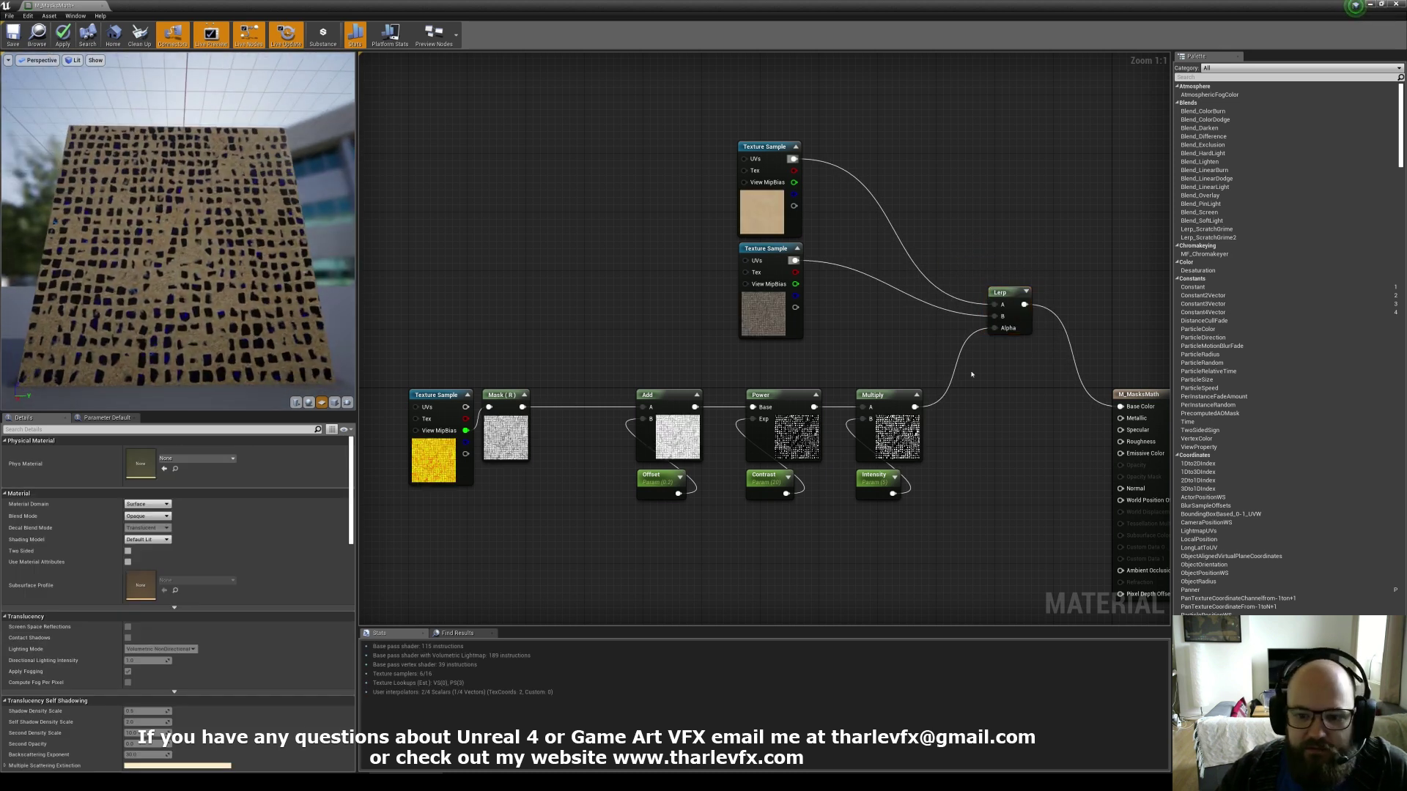
Insert a Saturate node between Multiply and the Lerp's Alpha input, and inspect the blended textures in the preview.
left_click_drag(914, 407, 951, 403)
type("sat")
key("Return")
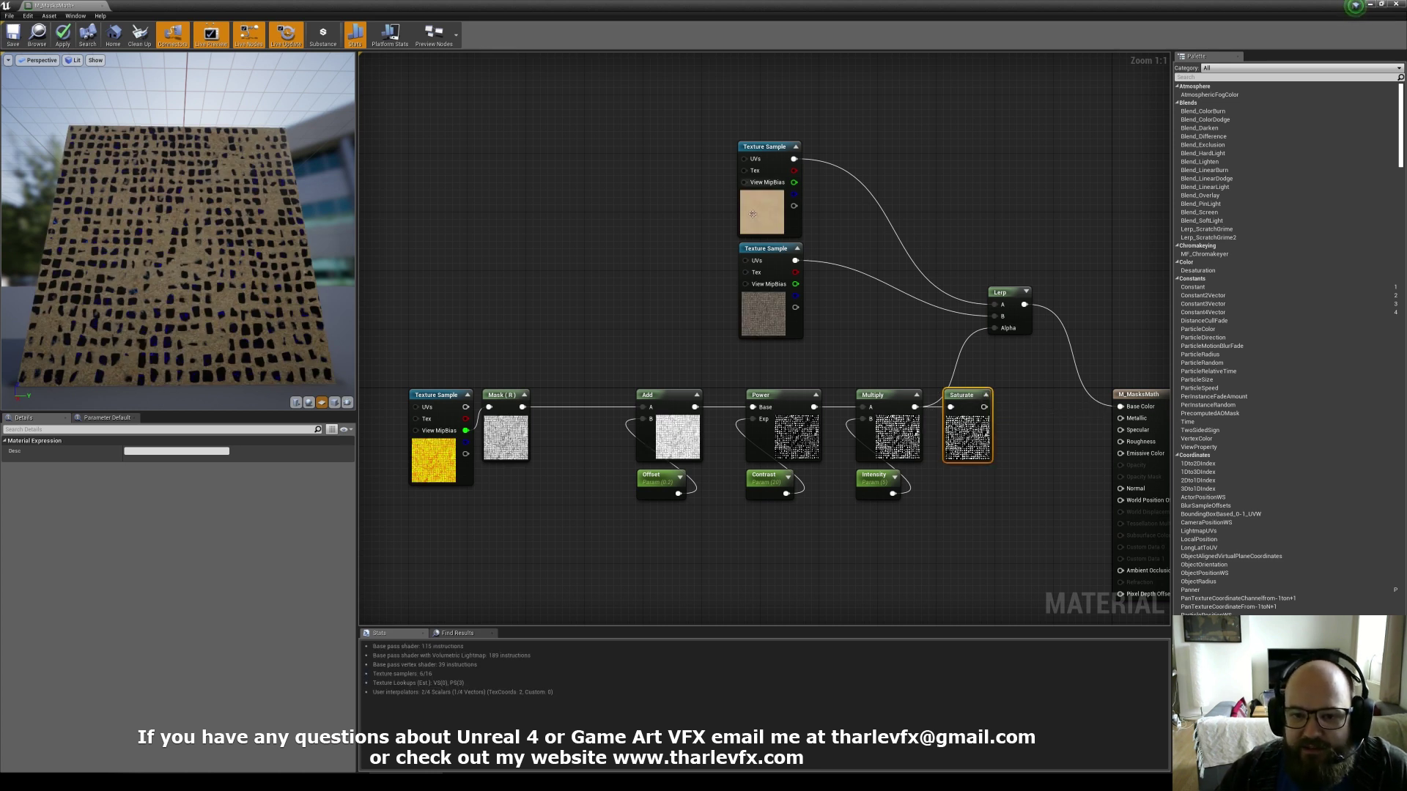
left_click(763, 150)
left_click(769, 249)
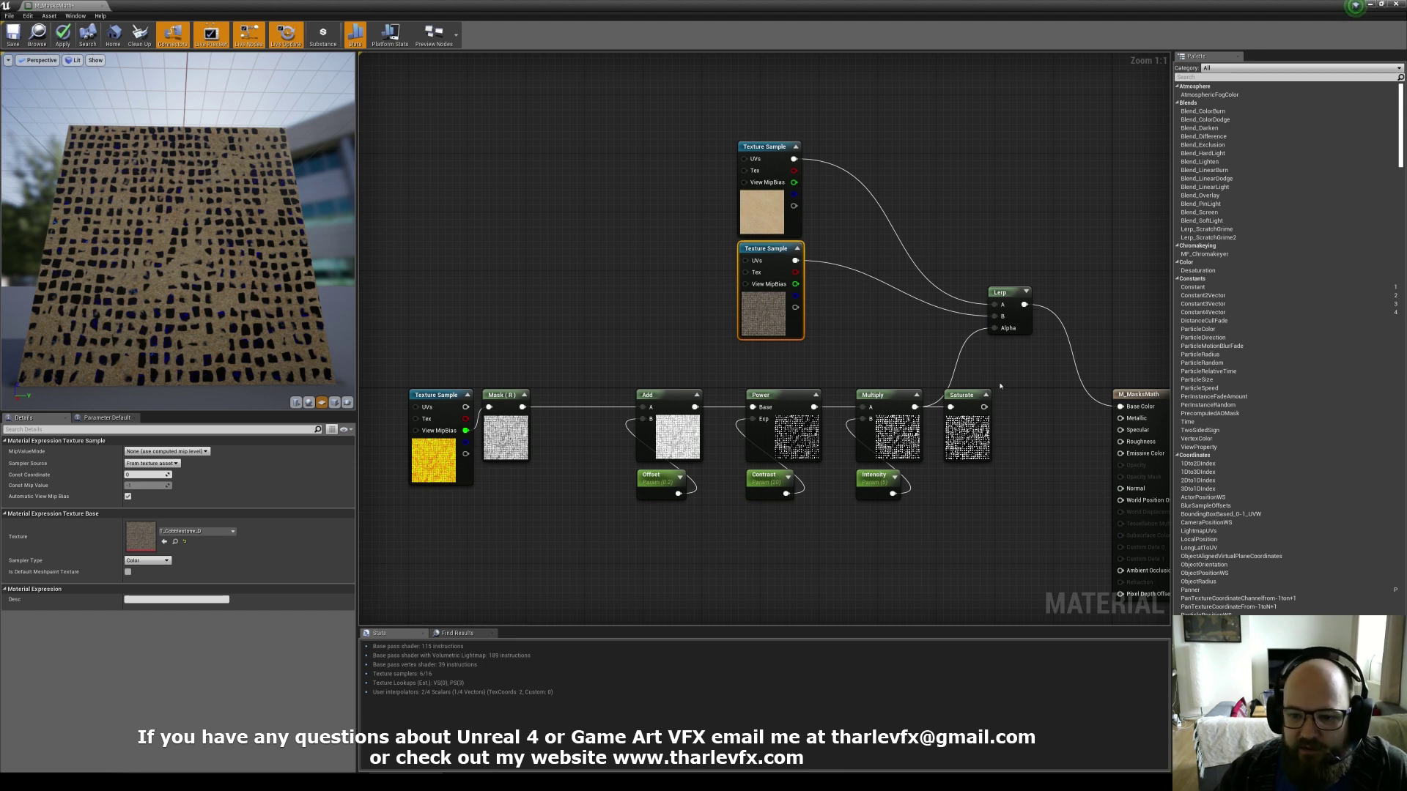
scroll(207, 283, "up", 8)
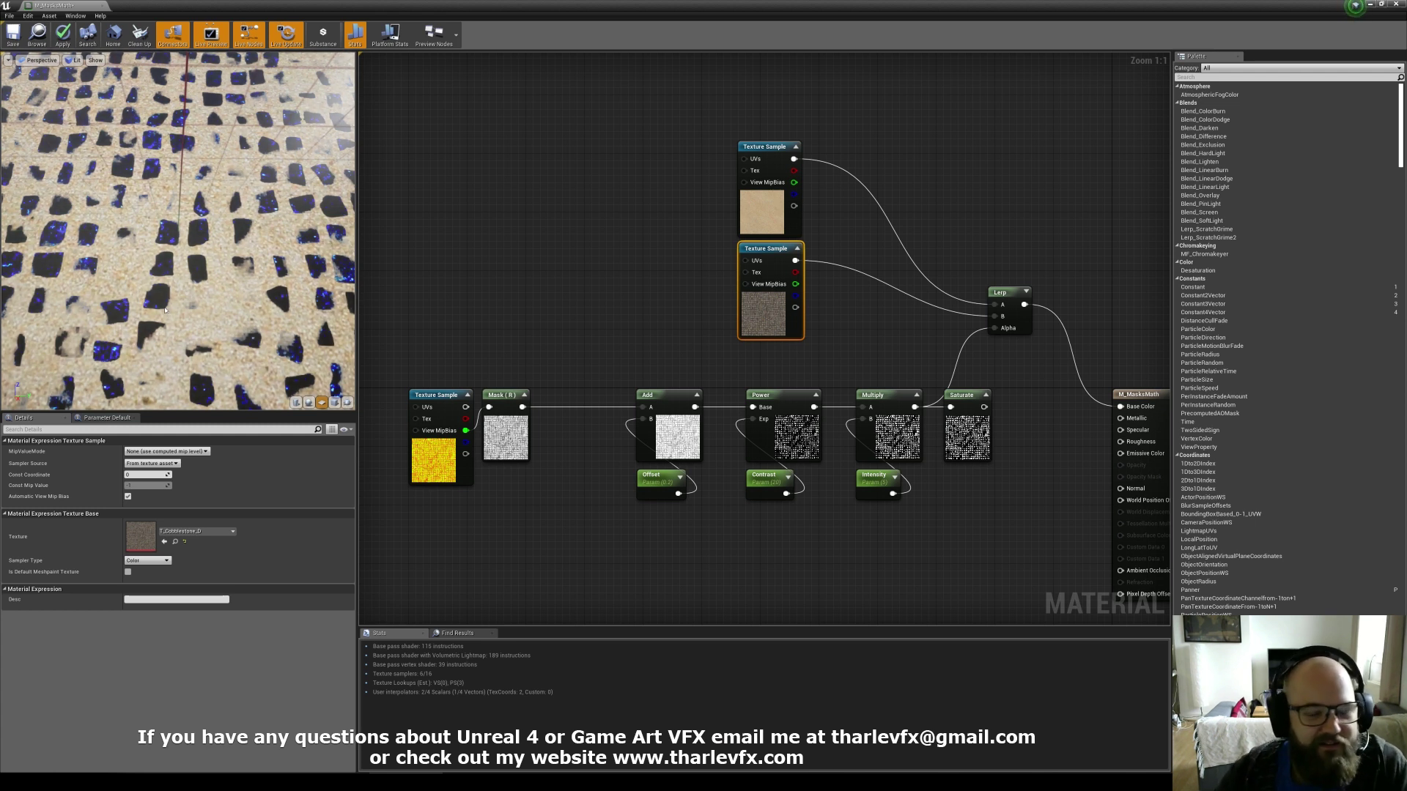
left_click_drag(678, 193, 830, 316)
left_click(831, 317)
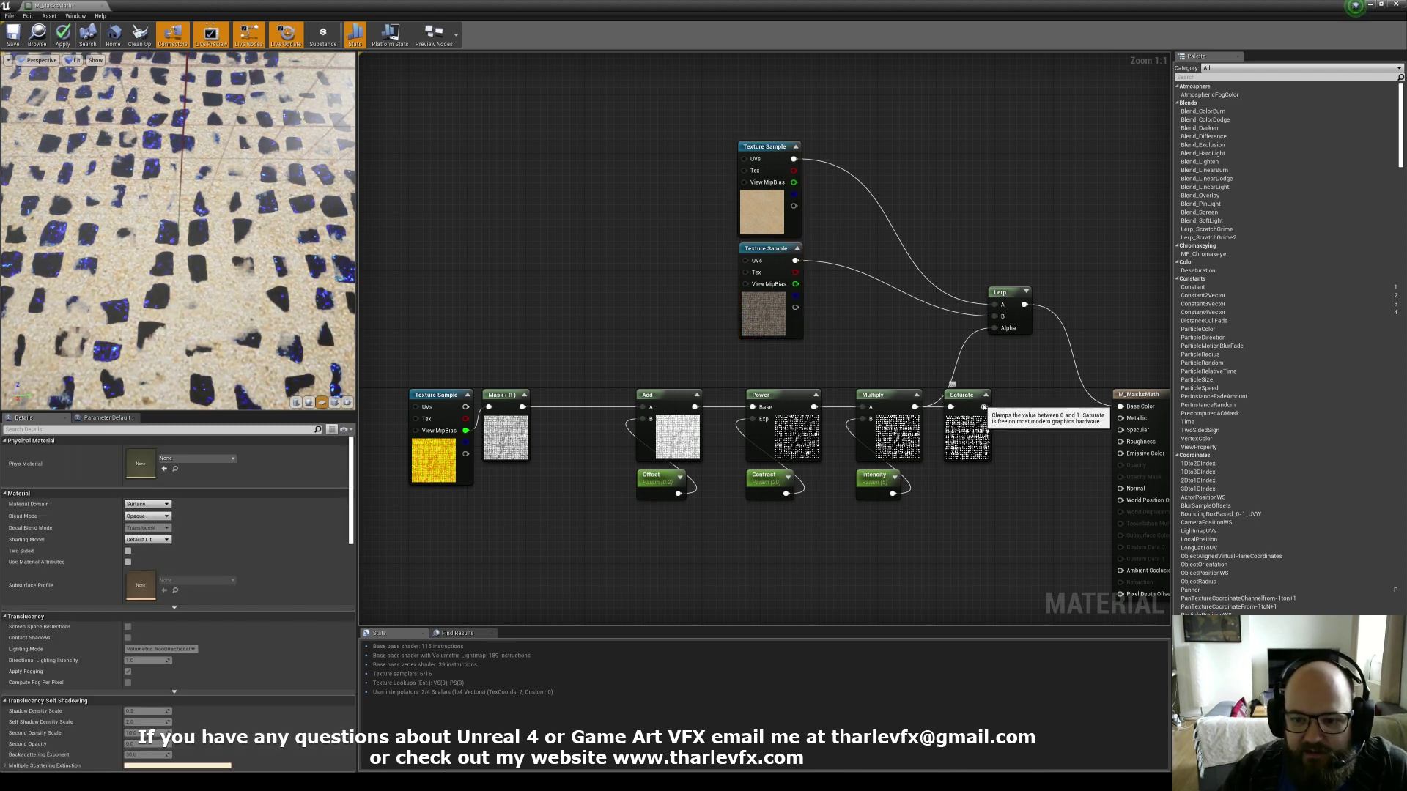
left_click_drag(984, 407, 995, 329)
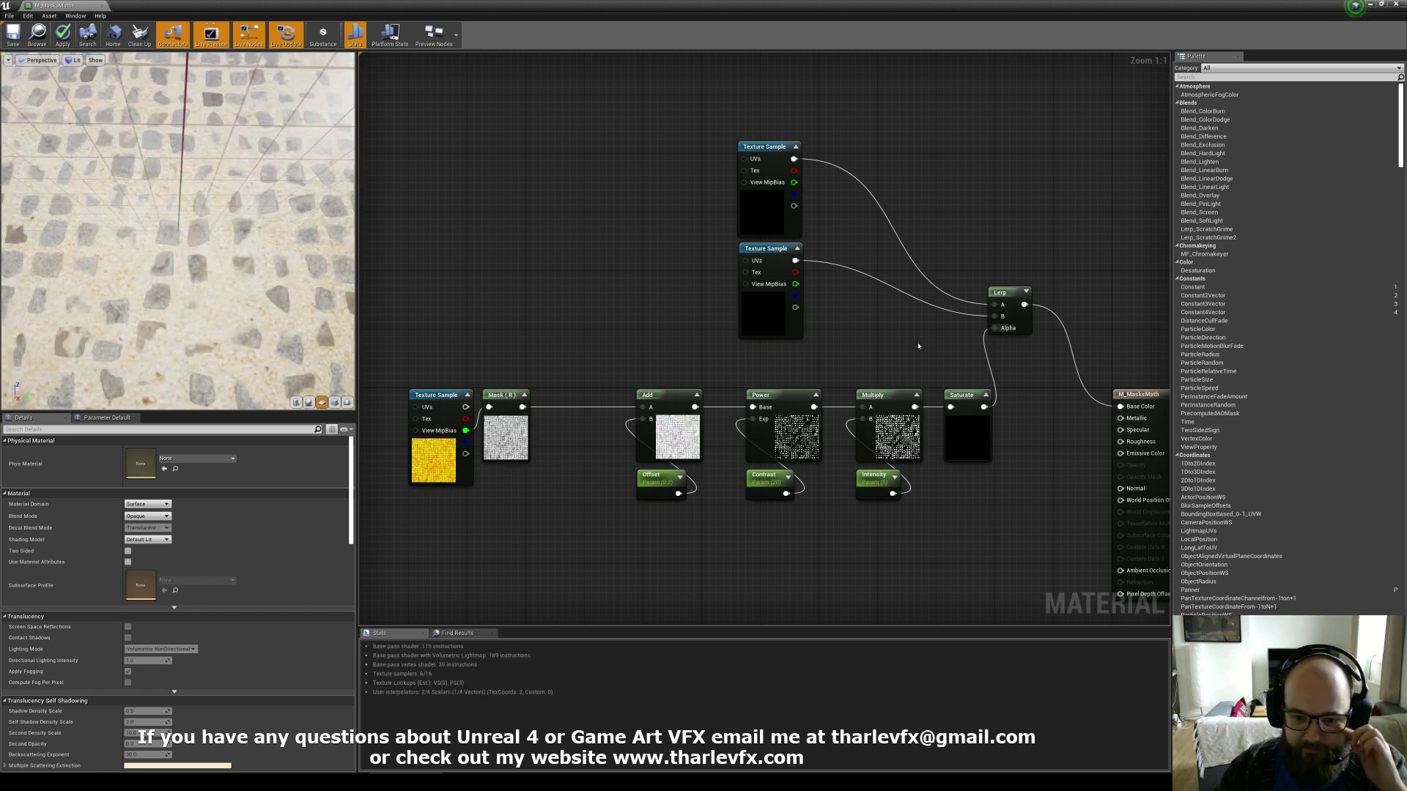
right_click_drag(313, 218, 312, 293)
left_click_drag(312, 218, 249, 271)
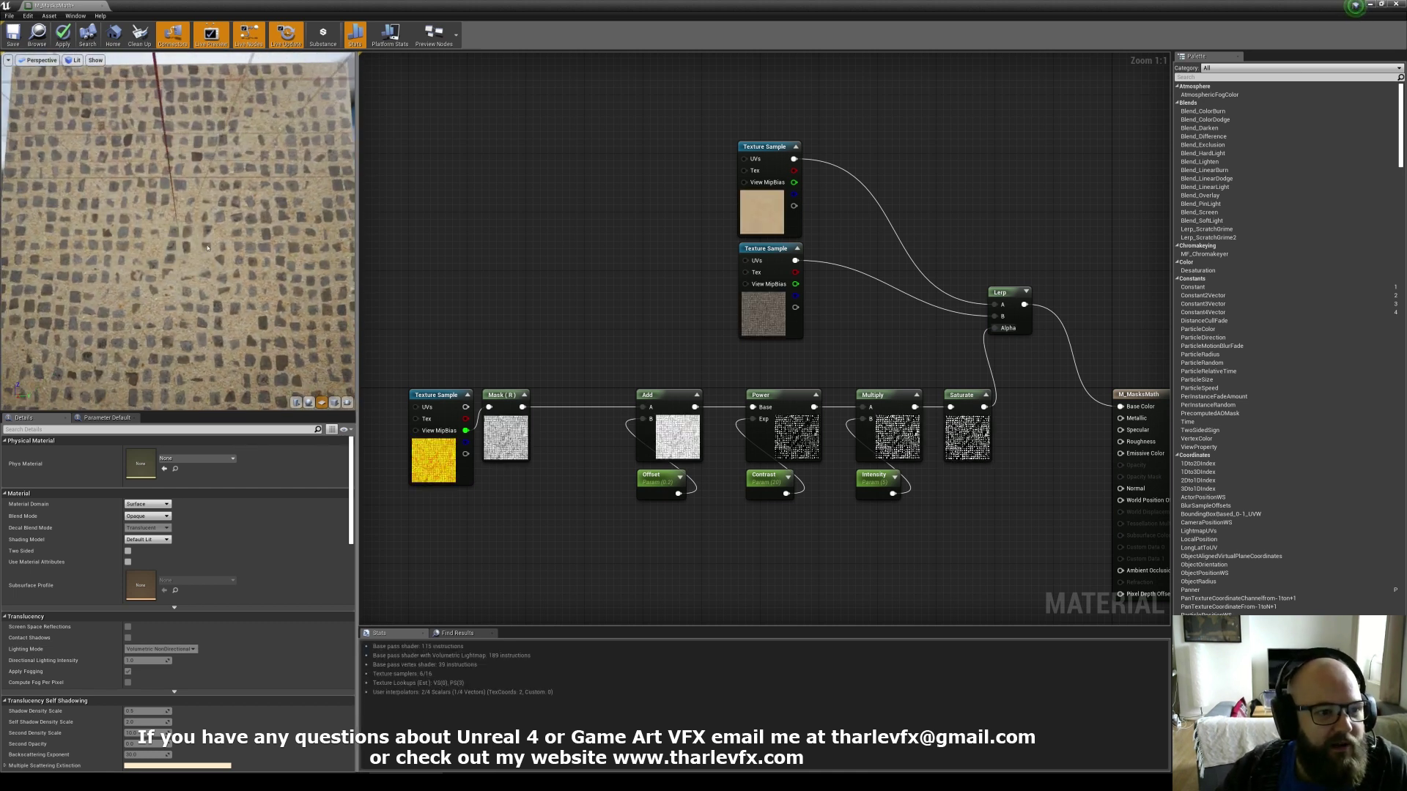
left_click_drag(311, 308, 228, 207)
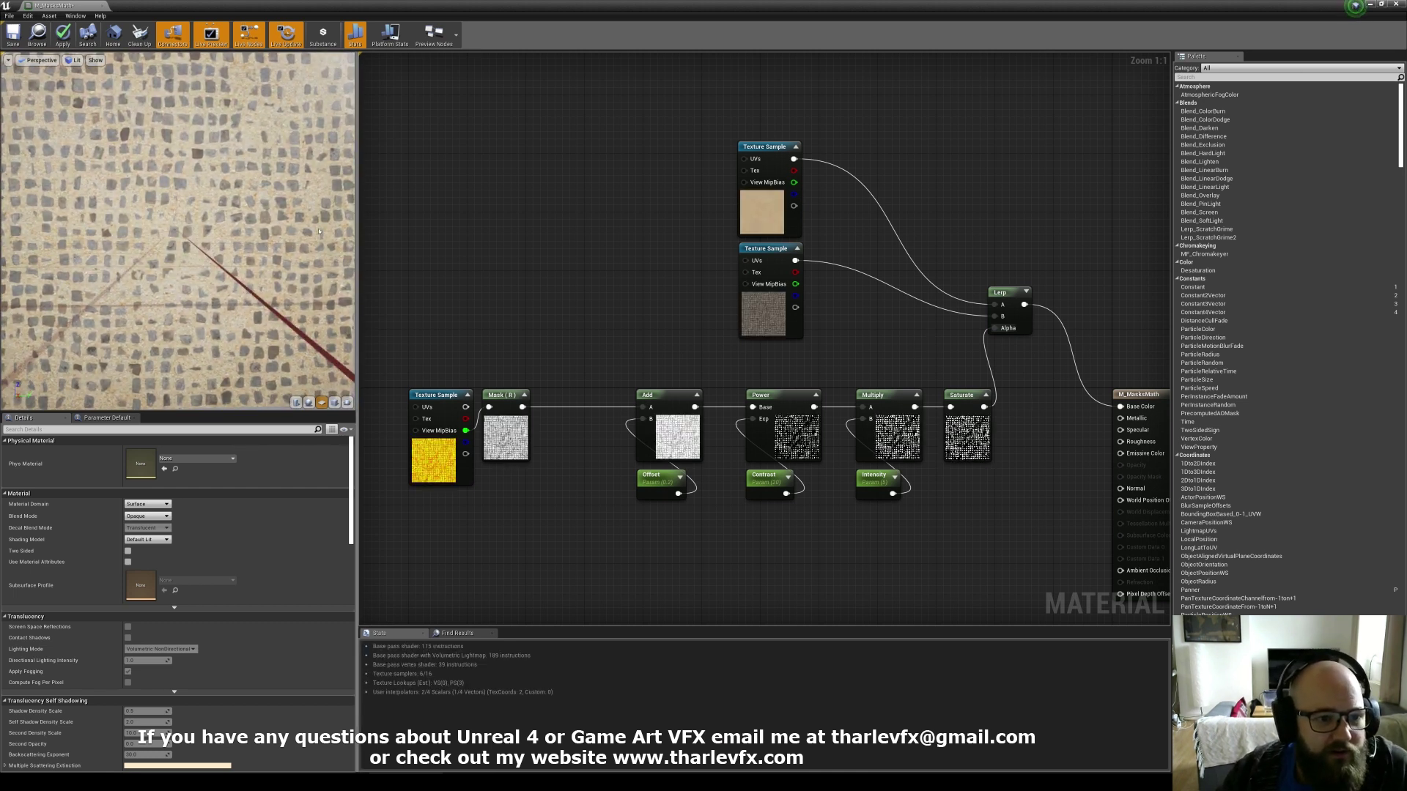
Move the Lerp node up and try default values of 10 and 2 for the Contrast parameter, inspecting the preview.
left_click_drag(1011, 293, 996, 240)
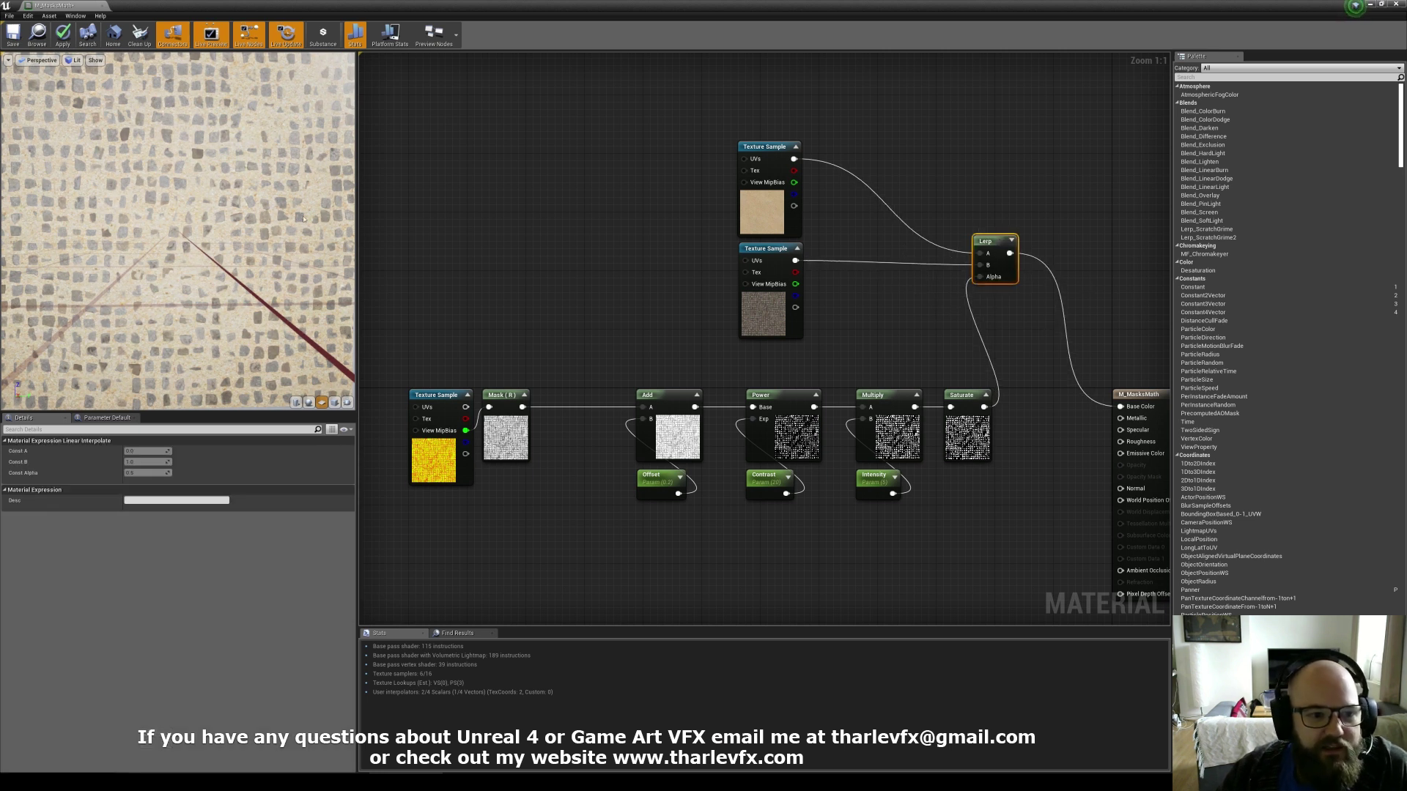
left_click(793, 499)
left_click(155, 502)
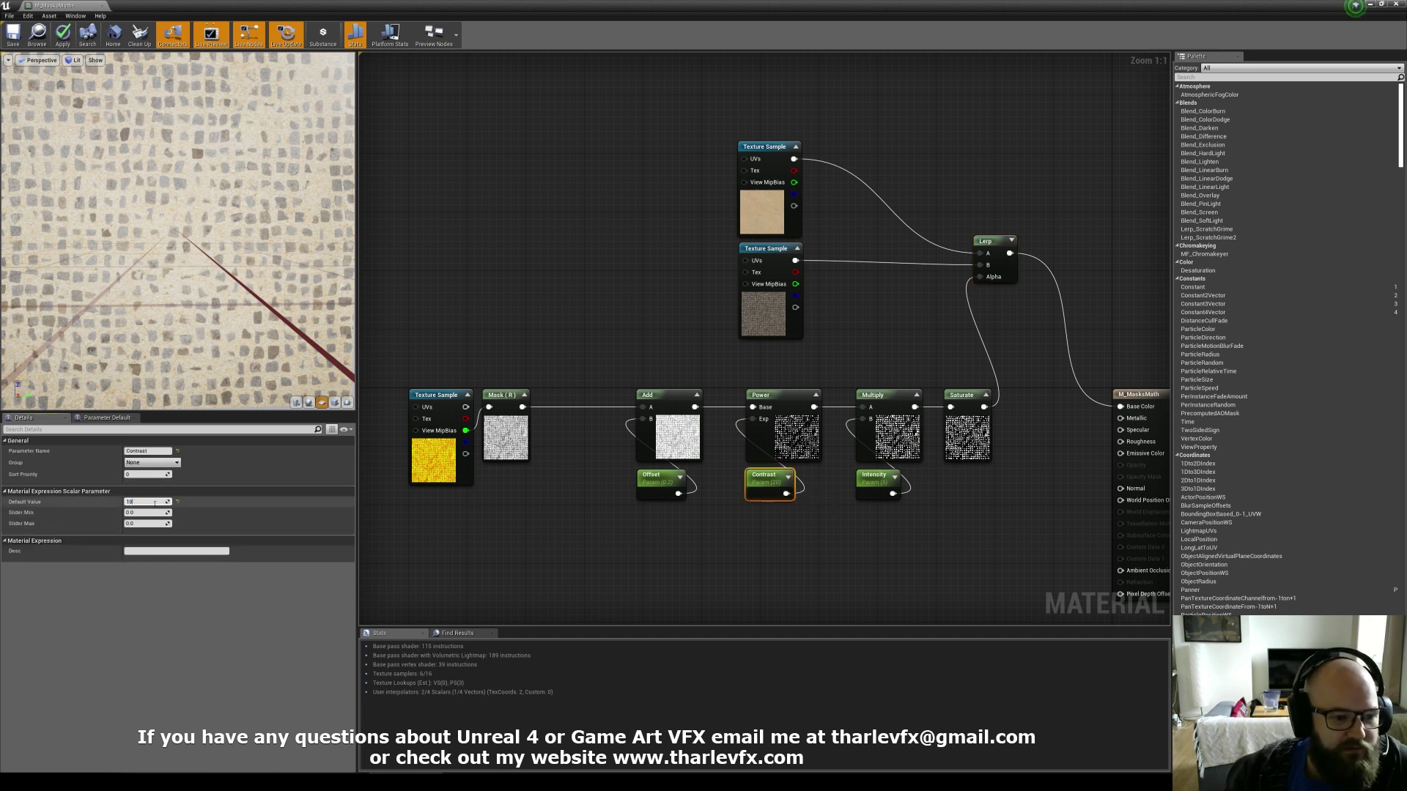
type("10")
key("Return")
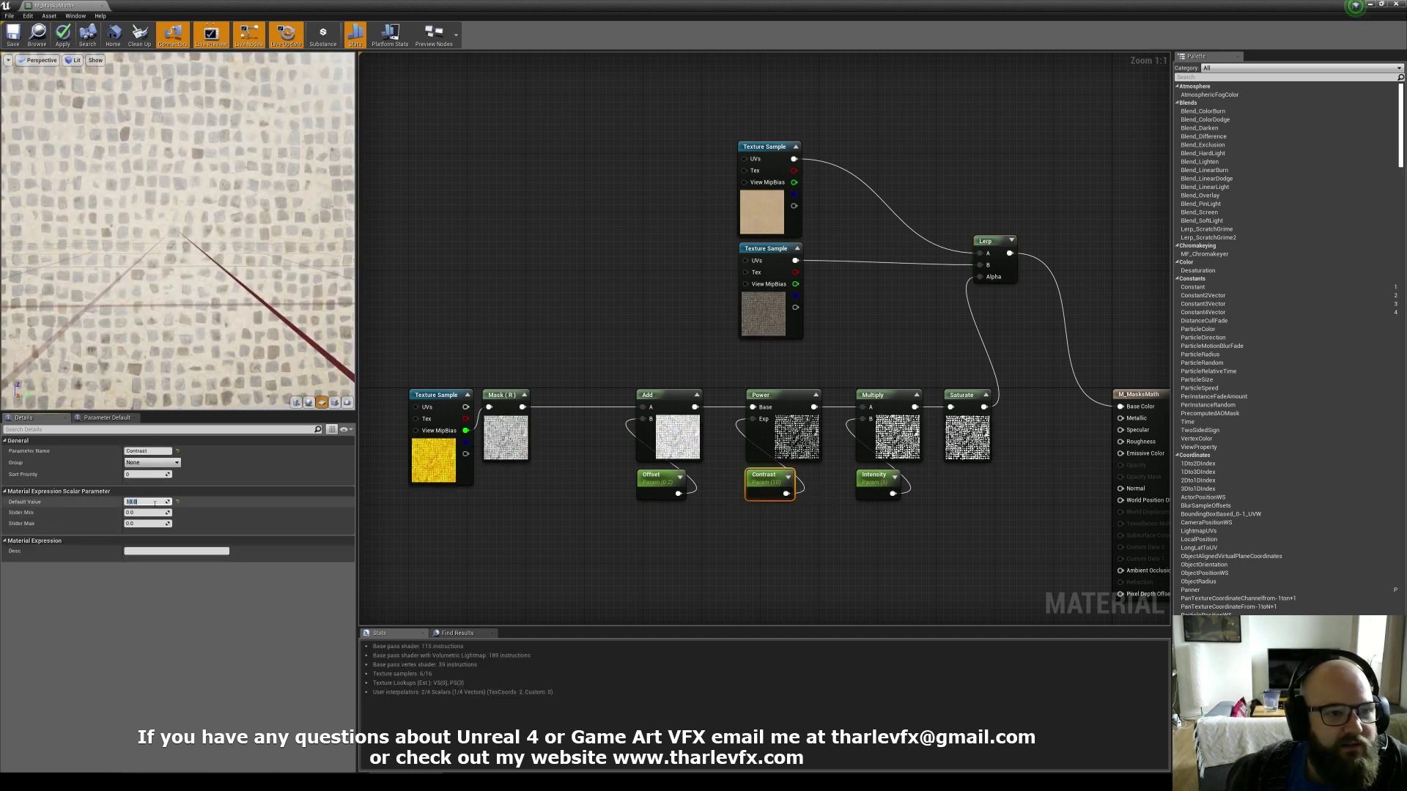
type("2")
key("Return")
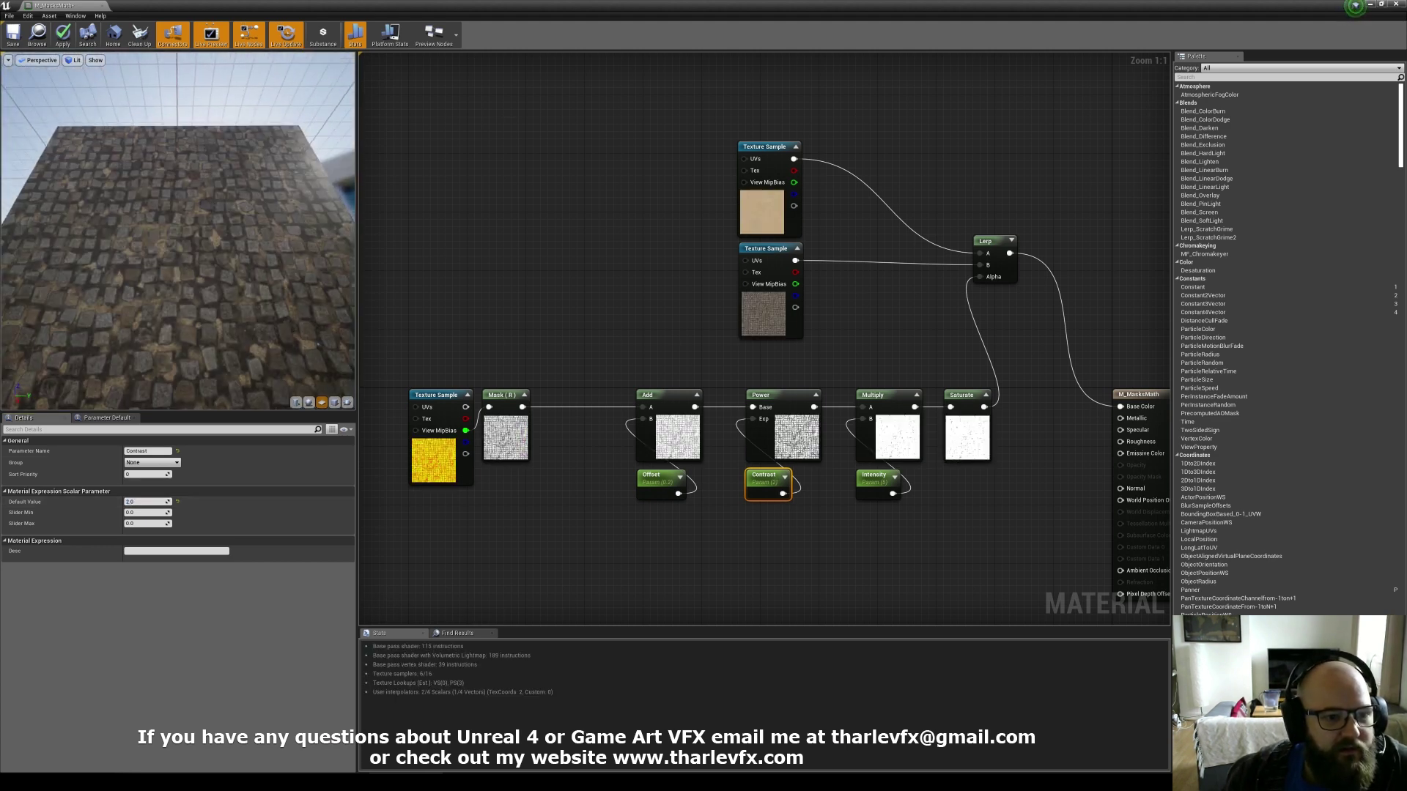
scroll(177, 310, "up", 5)
left_click_drag(176, 311, 192, 278)
scroll(176, 311, "down", 6)
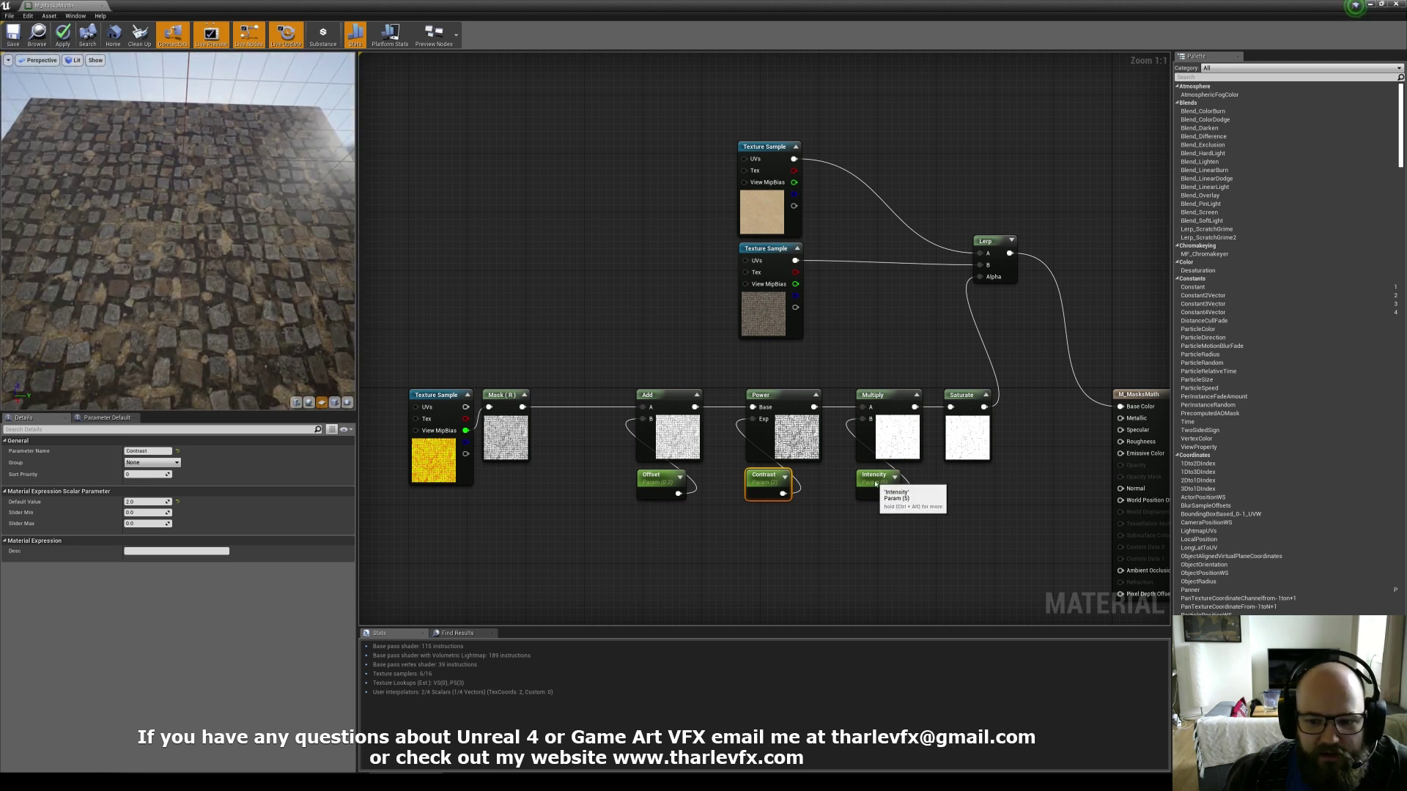
Lower the Intensity parameter's default value and set the Offset parameter's default value to -0.2.
left_click(878, 484)
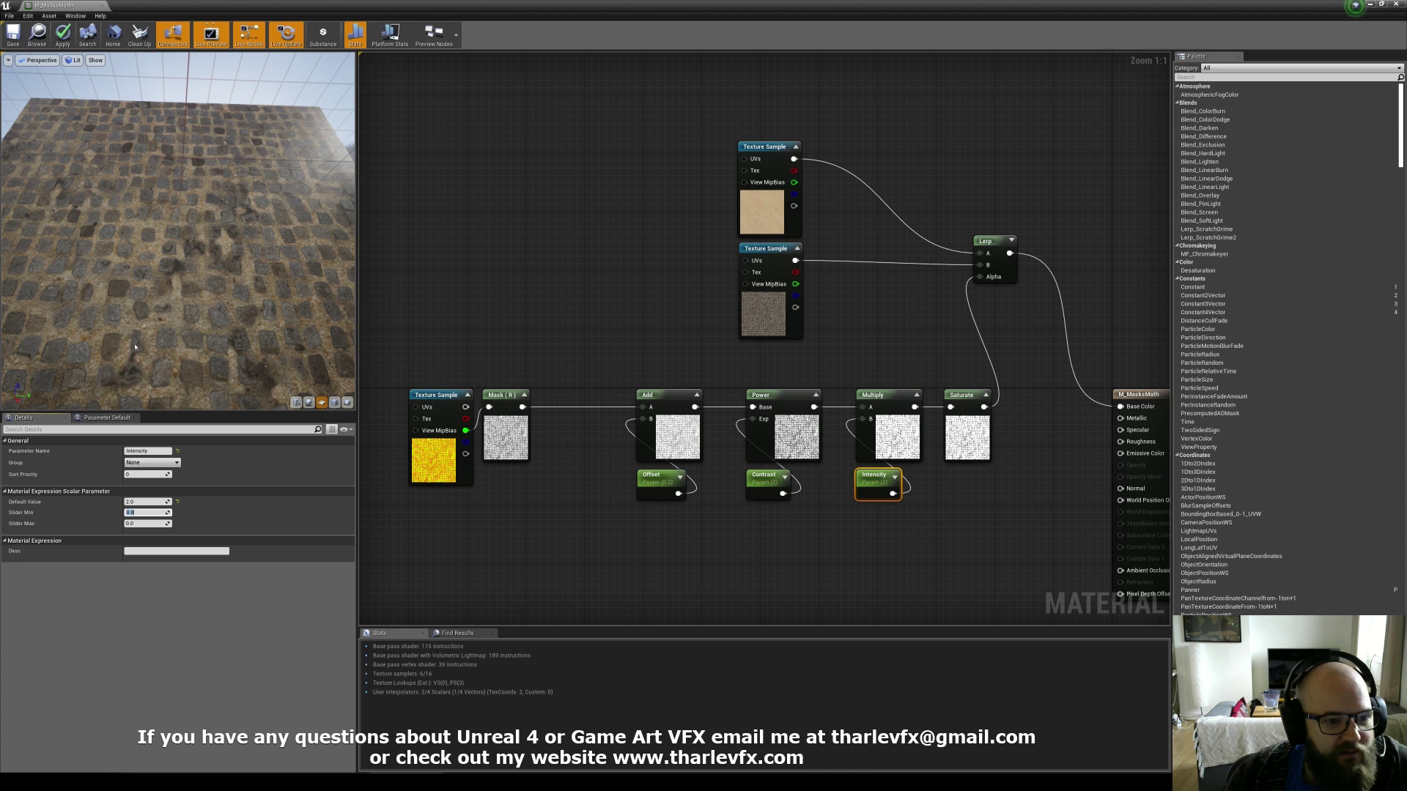
left_click(658, 481)
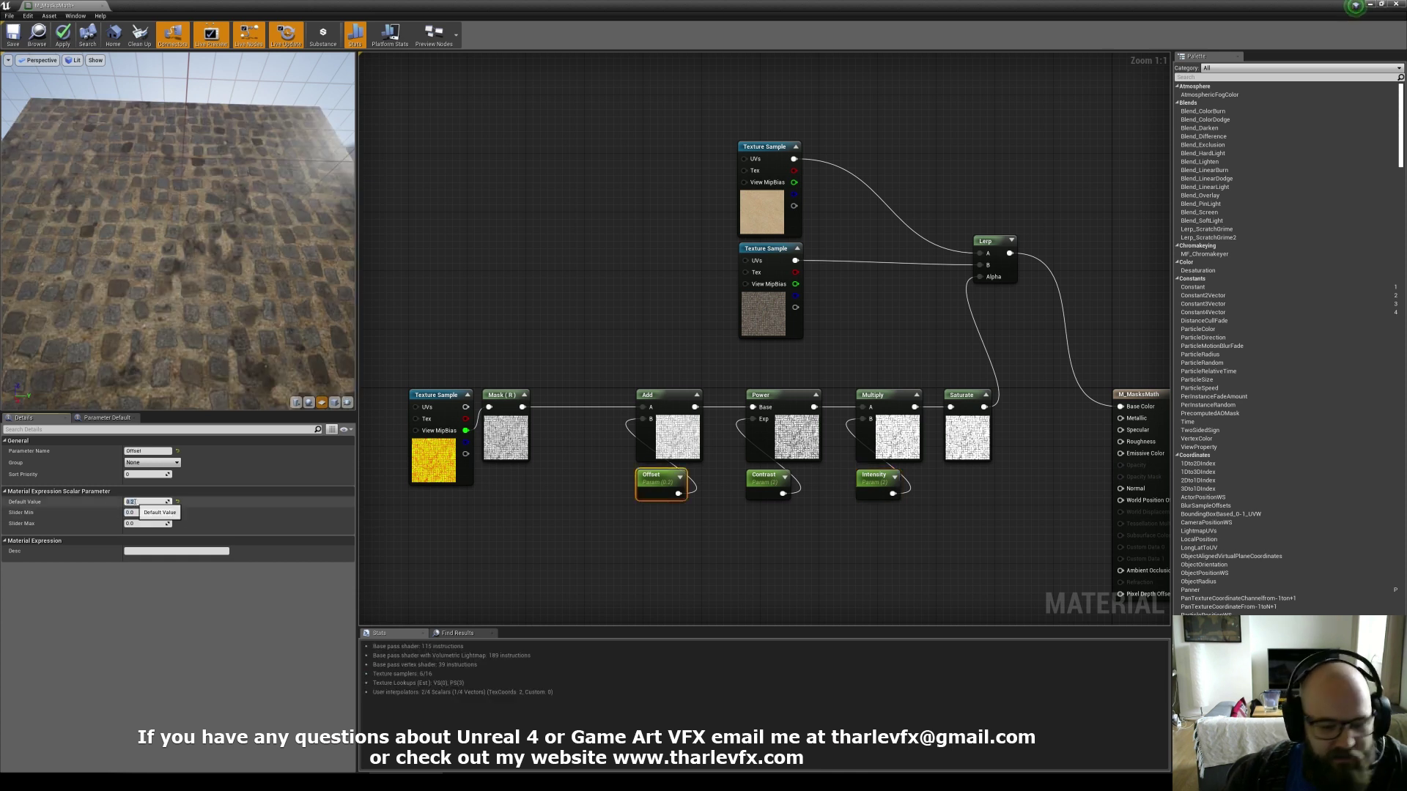
key("Return")
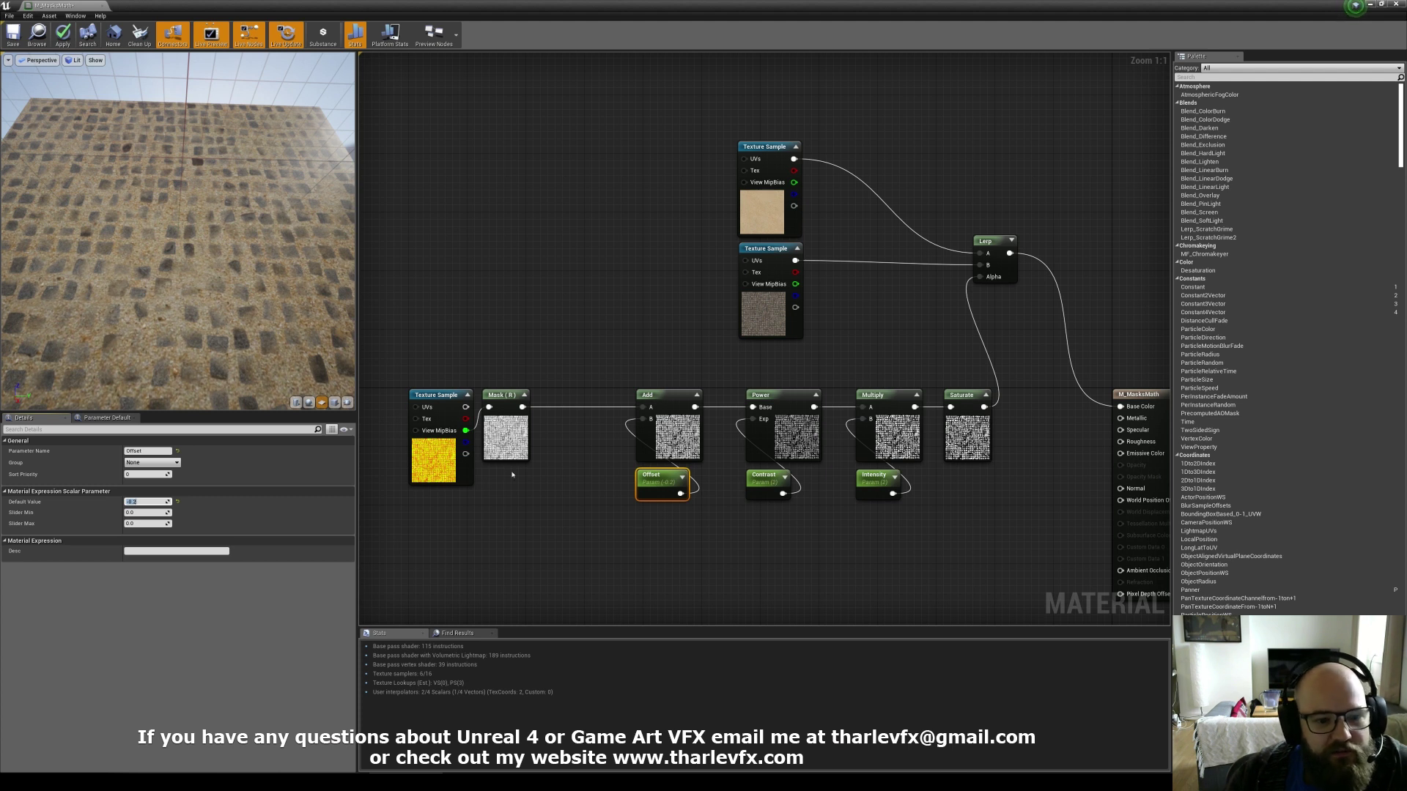
Try default values of 1 and -1 for the Offset parameter to compare full cobblestone with full sand.
left_click(657, 480)
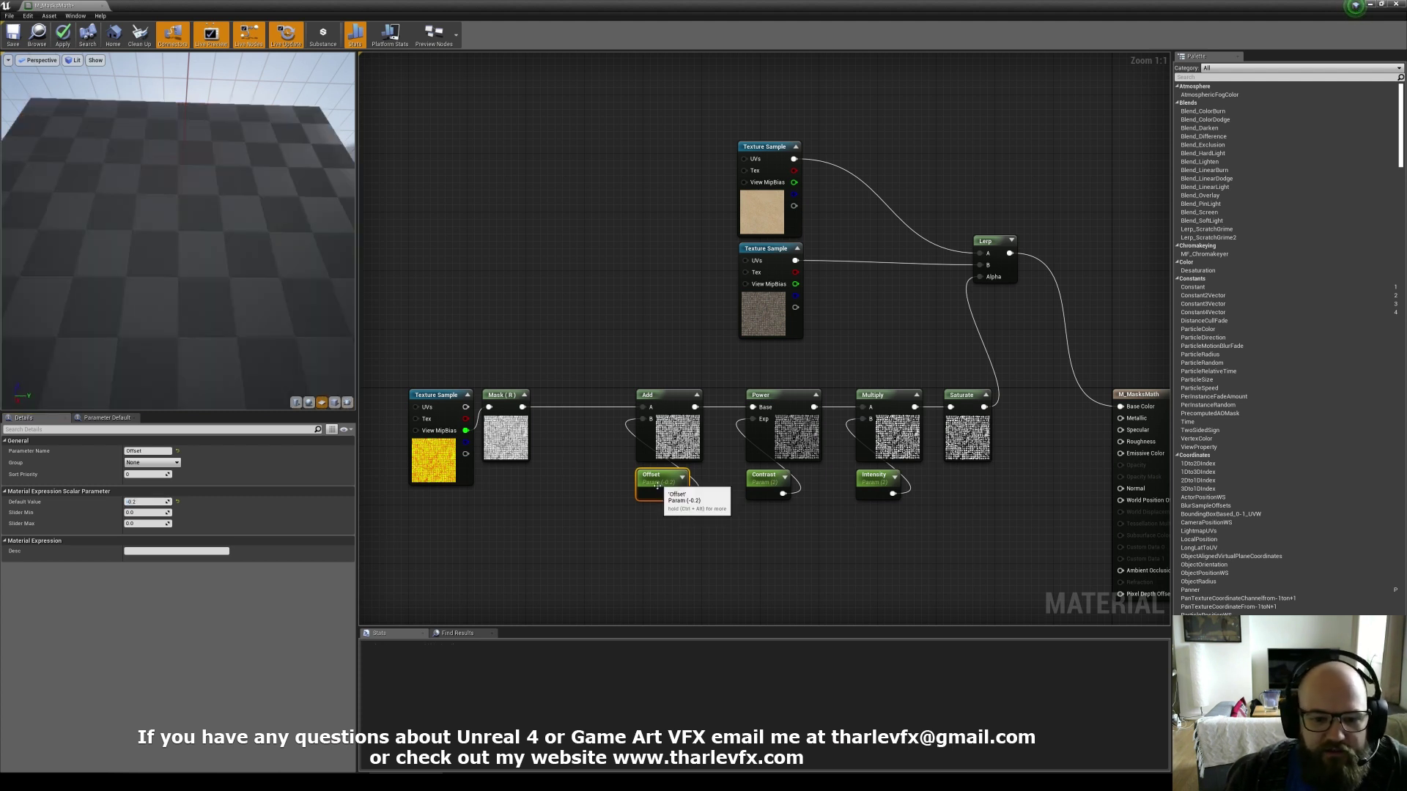
left_click(148, 502)
type("1")
key("Return")
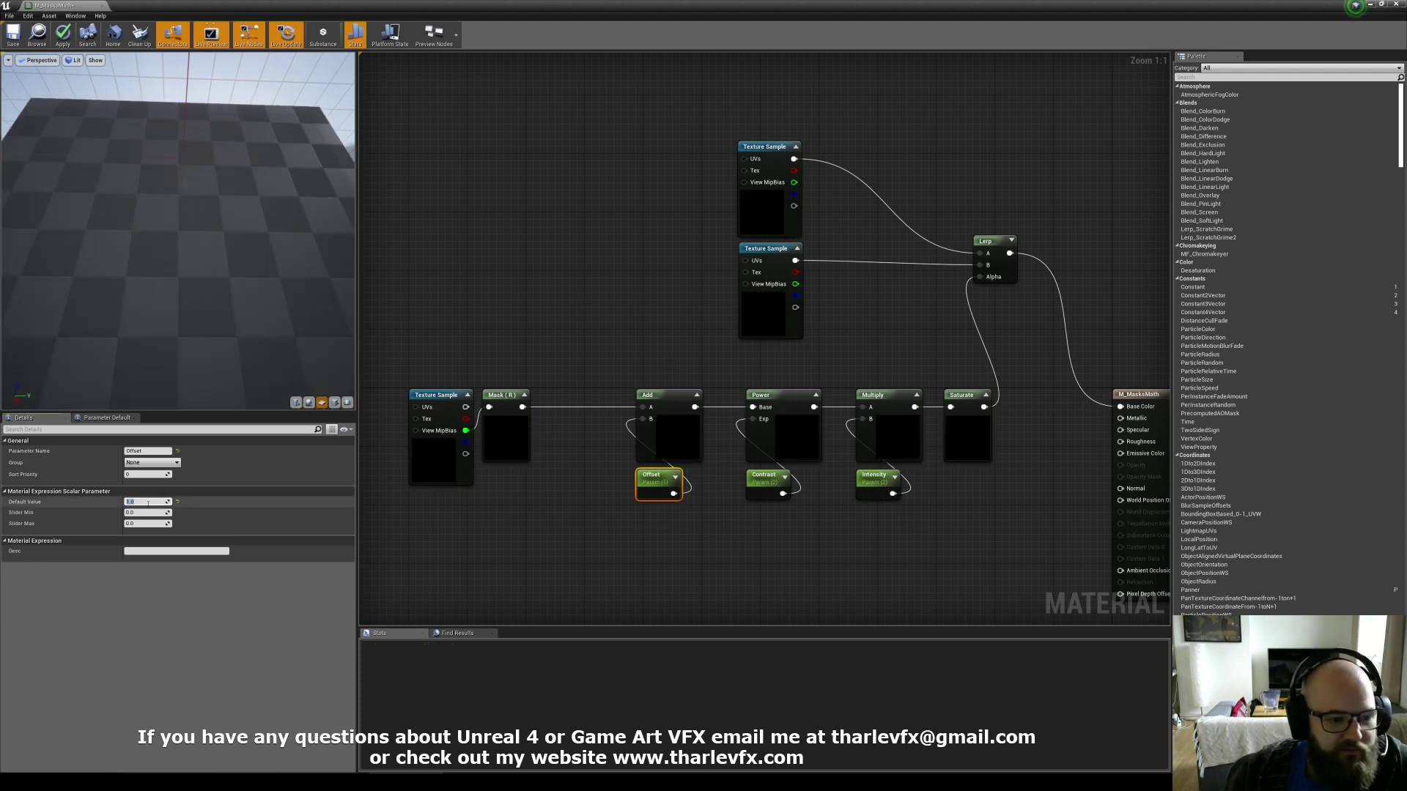
type("-")
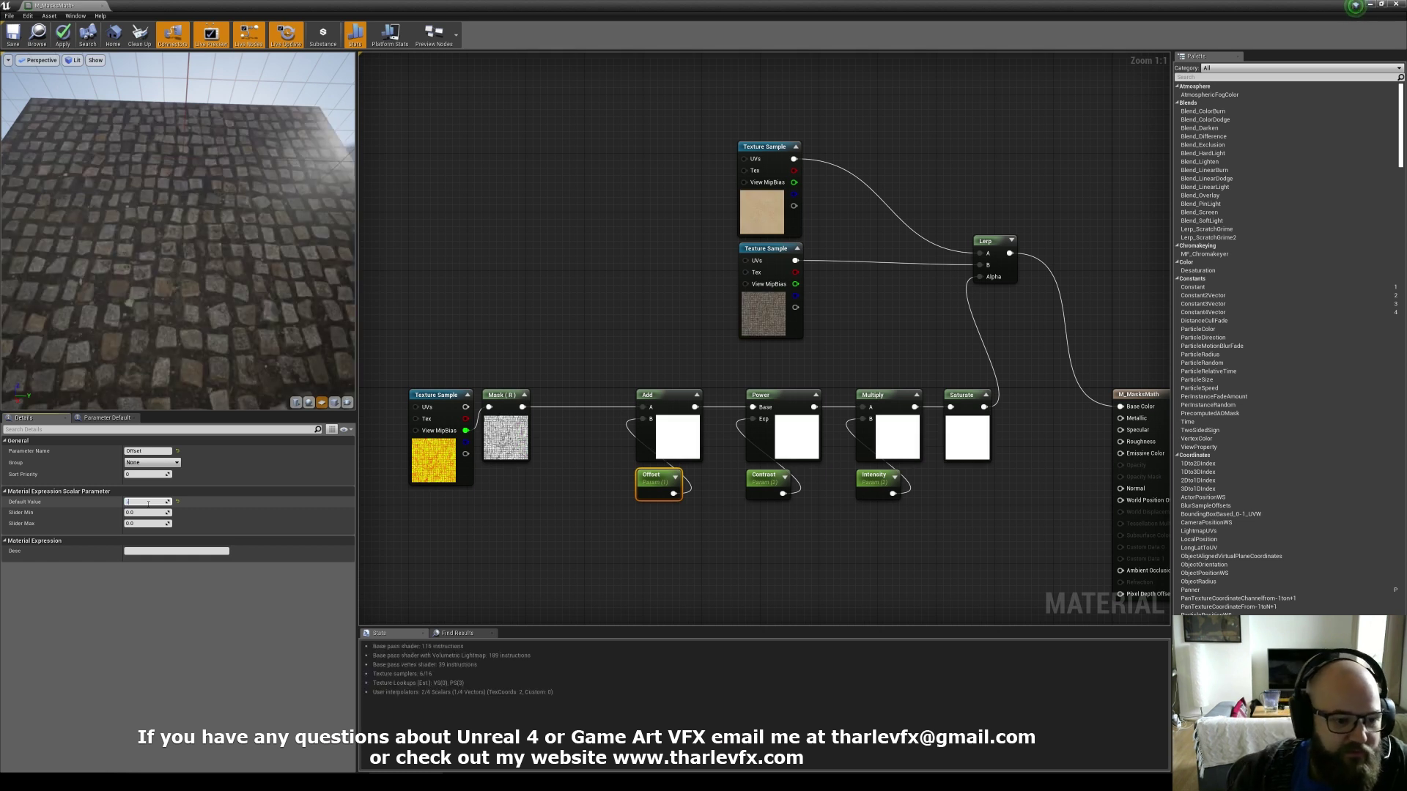
type("1")
key("Return")
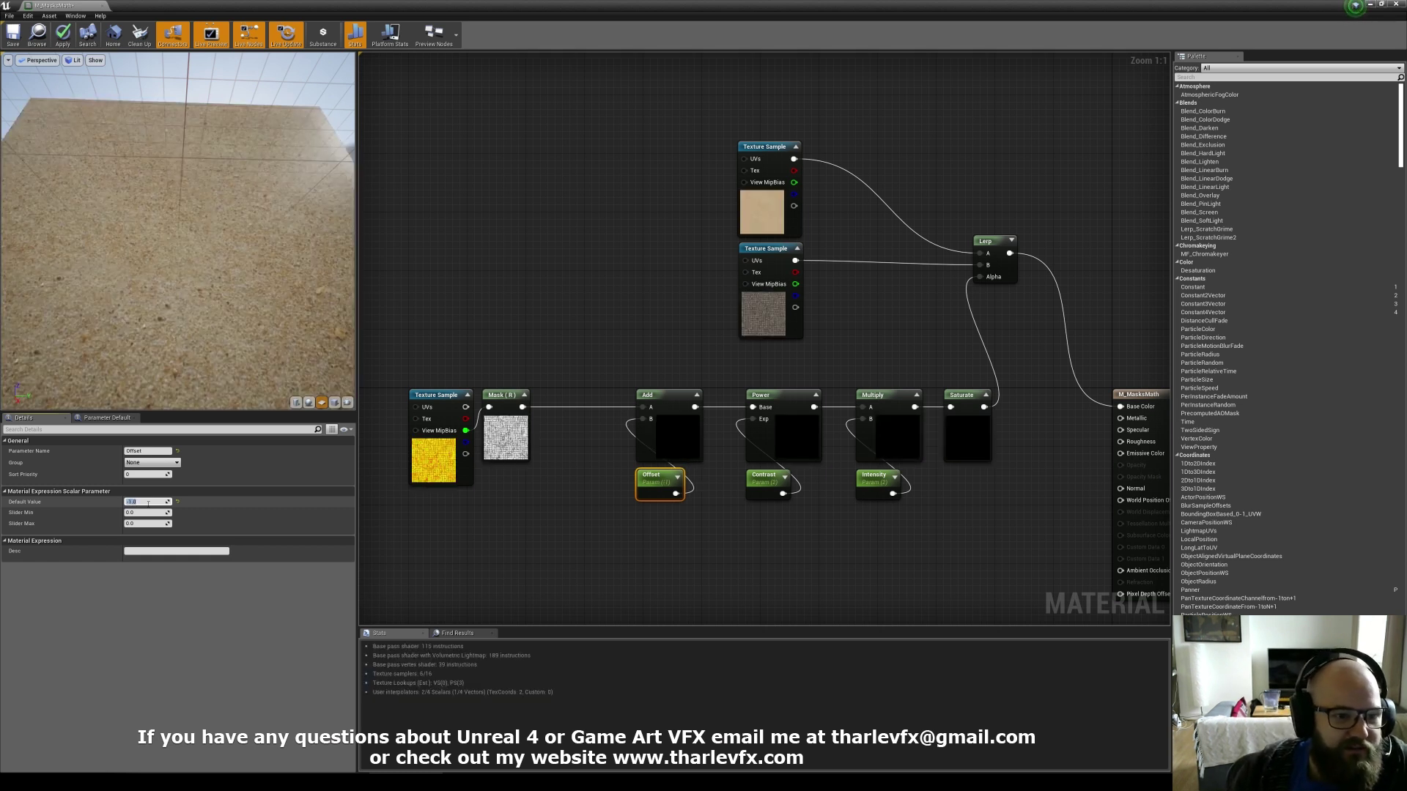
Return the Offset parameter's default value to 1 for another comparison, and reset it to 0.
type("1")
key("Return")
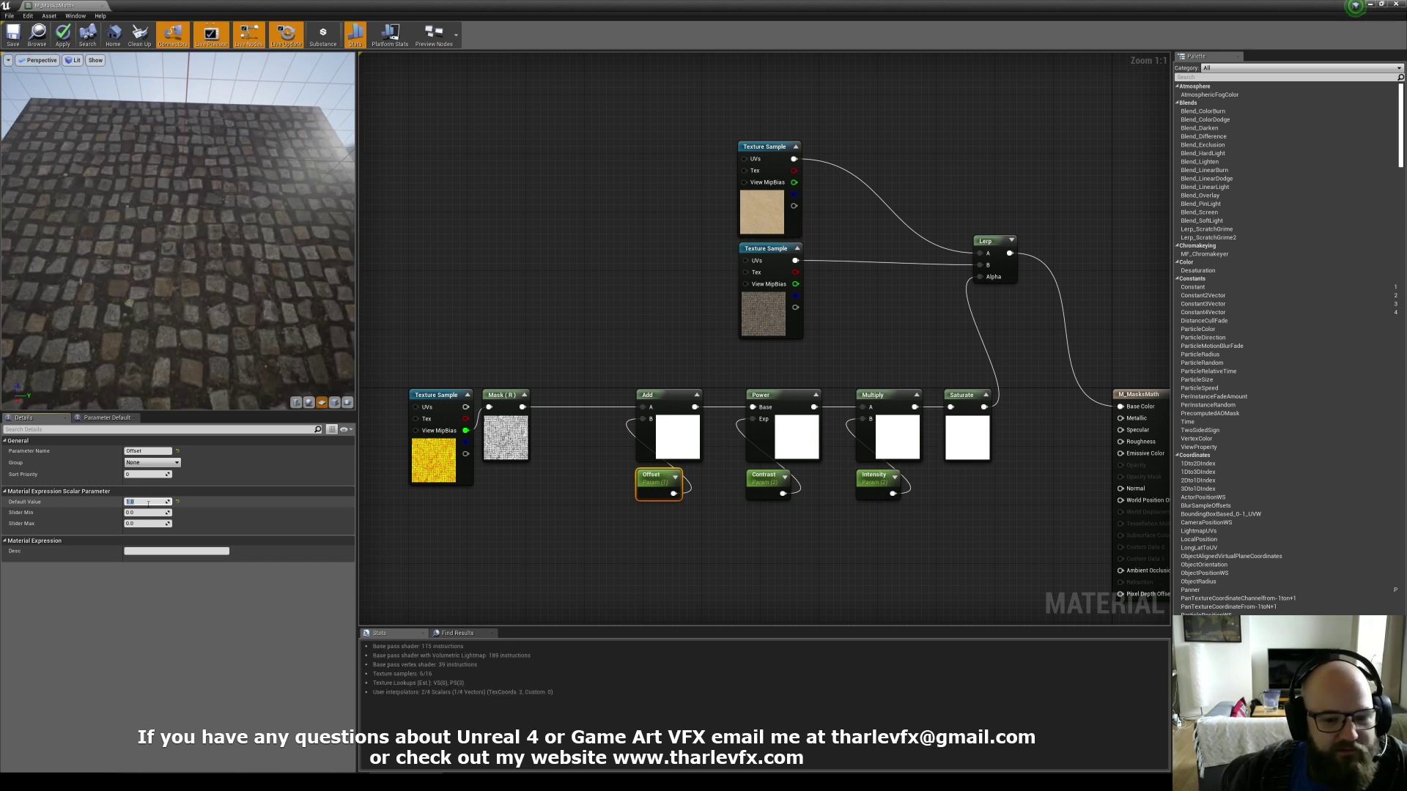
type("0")
key("Return")
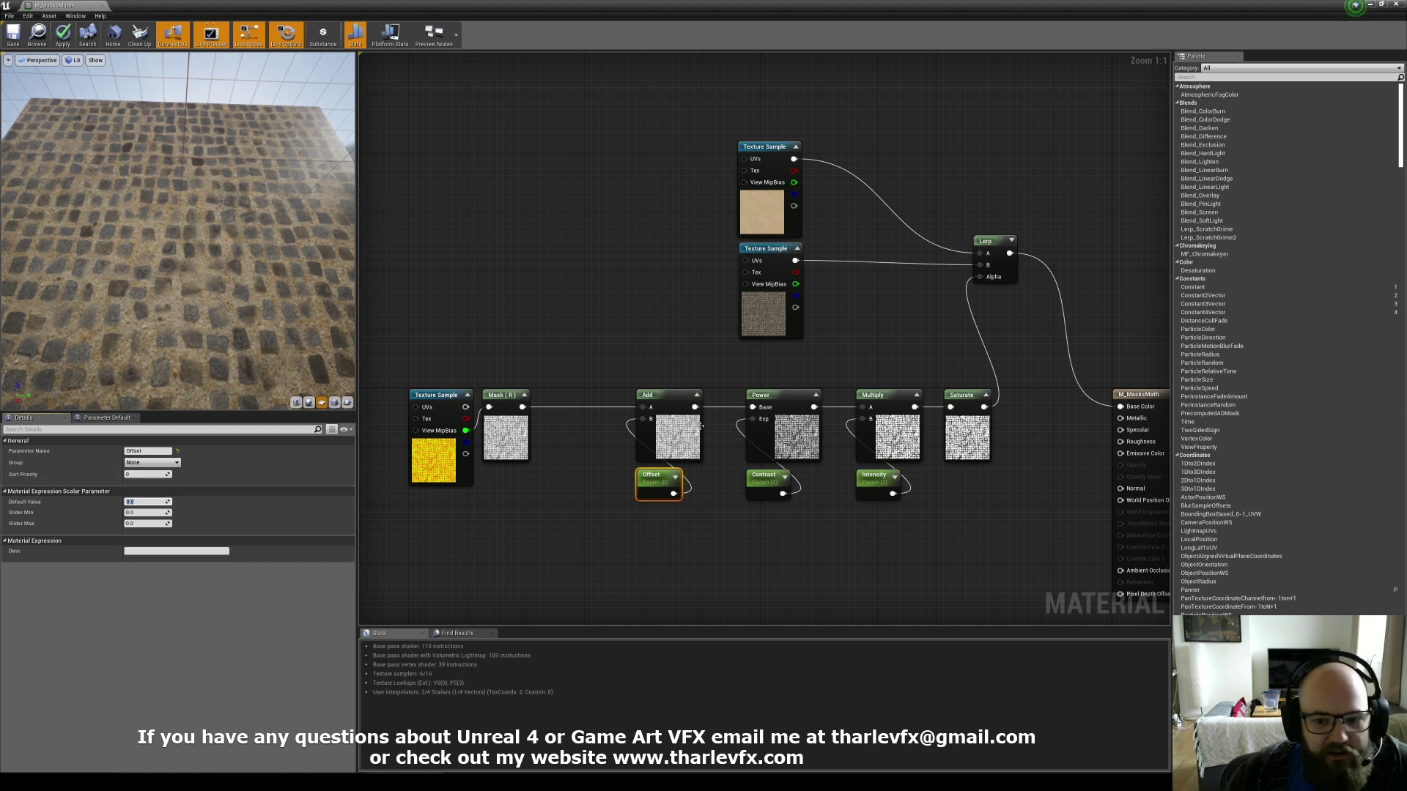
Set the Contrast parameter's default value to 5.
left_click(754, 481)
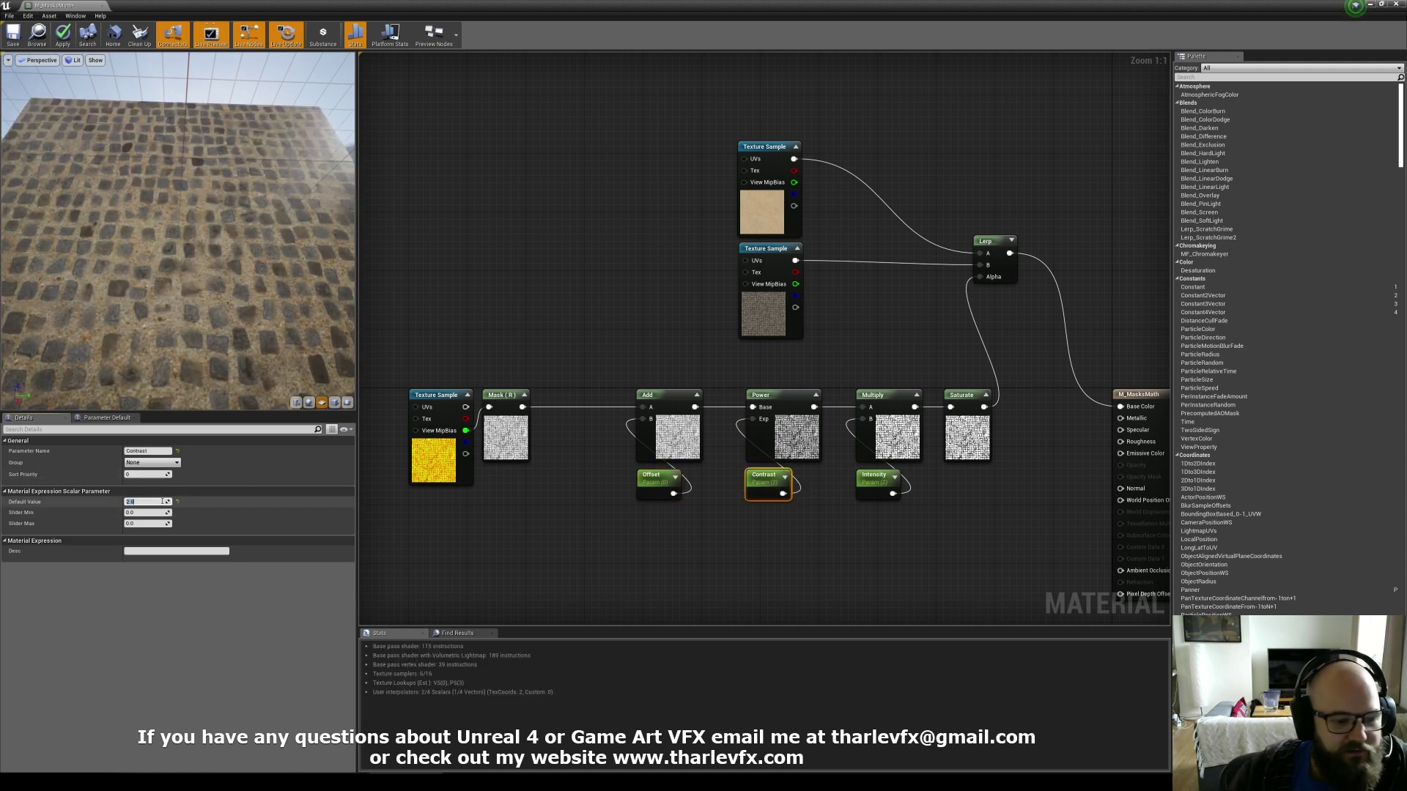
left_click(163, 502)
type("5")
key("Return")
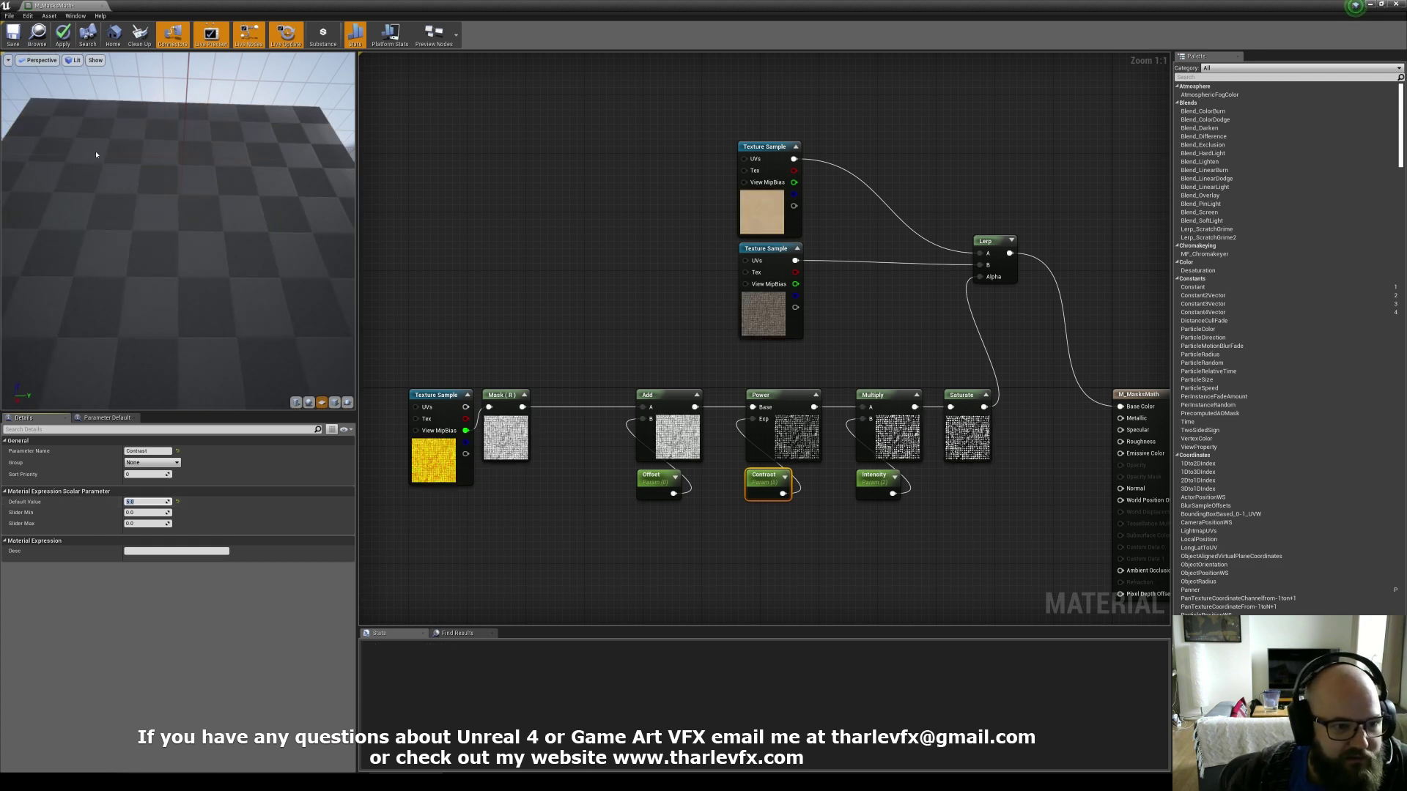
Set the Intensity parameter's default value to 5 and check the whole plane in the preview.
left_click(877, 480)
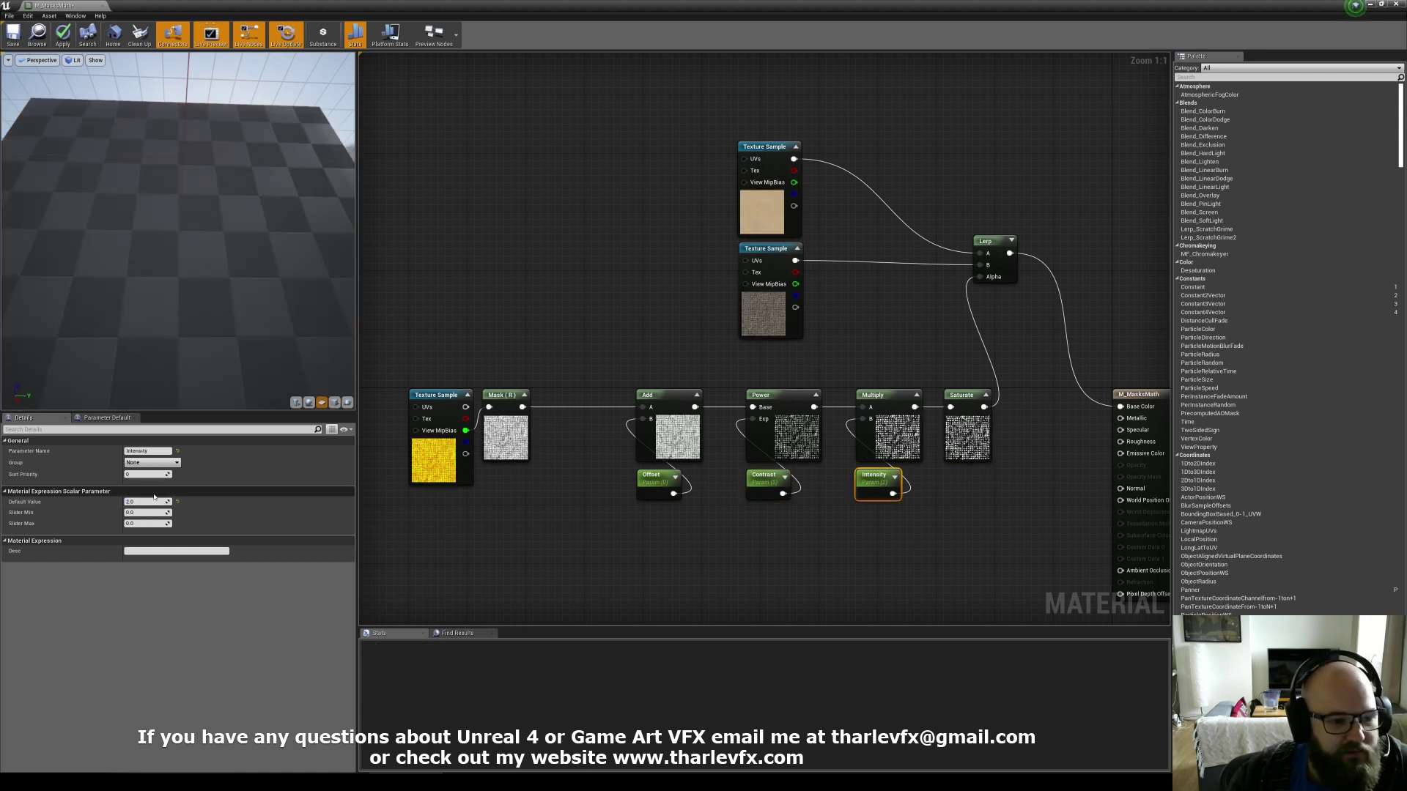
left_click(163, 501)
type("5")
key("Return")
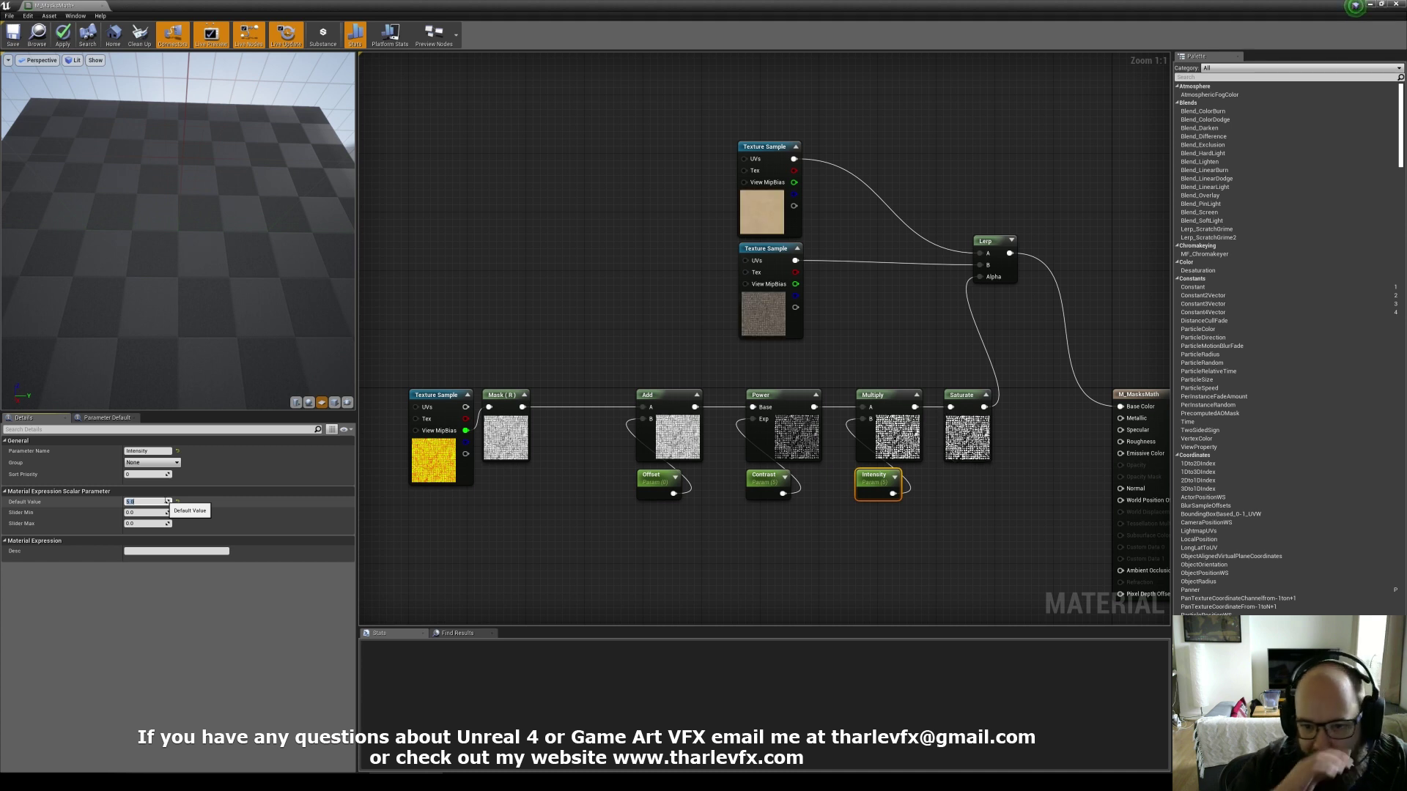
right_click_drag(178, 264, 179, 323)
left_click(505, 275)
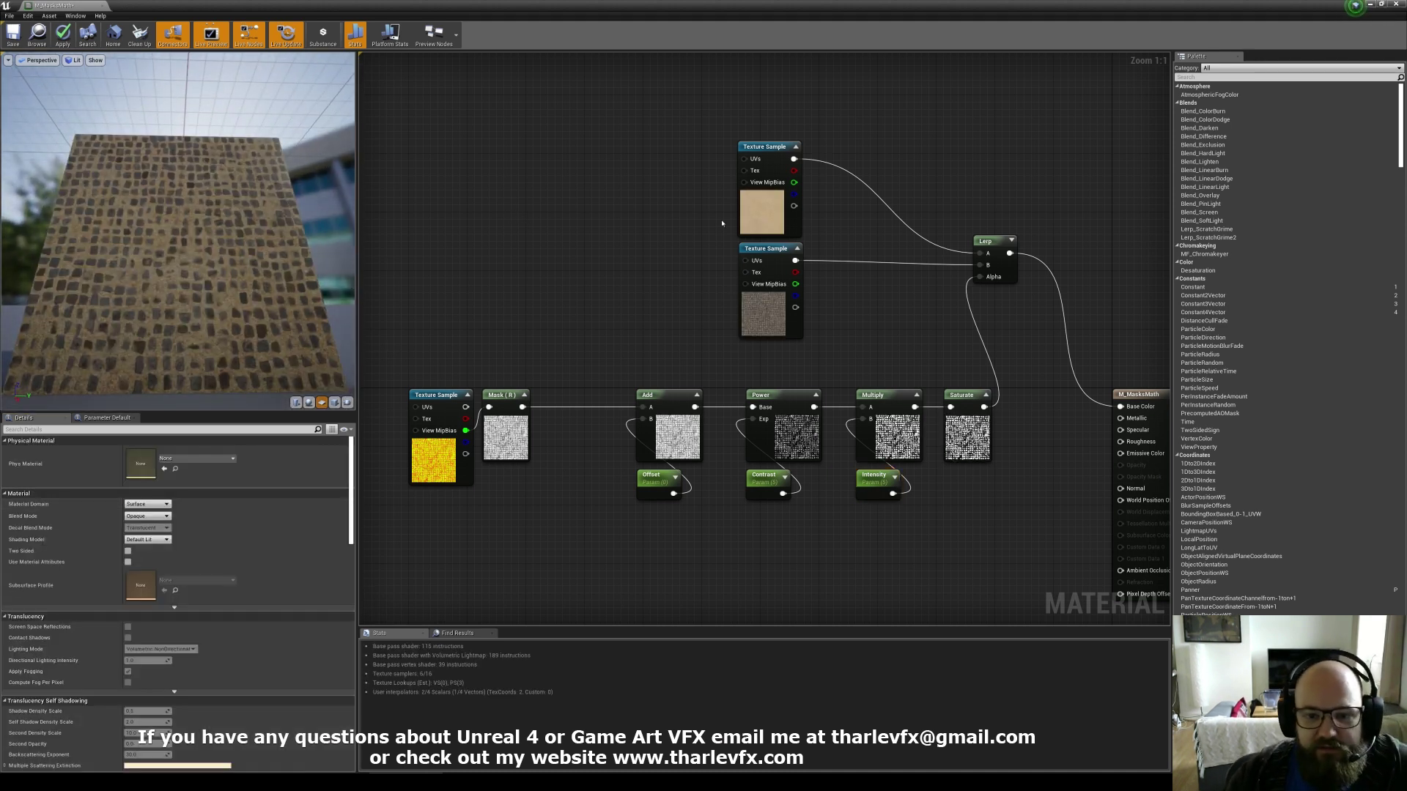
left_click_drag(722, 224, 766, 275)
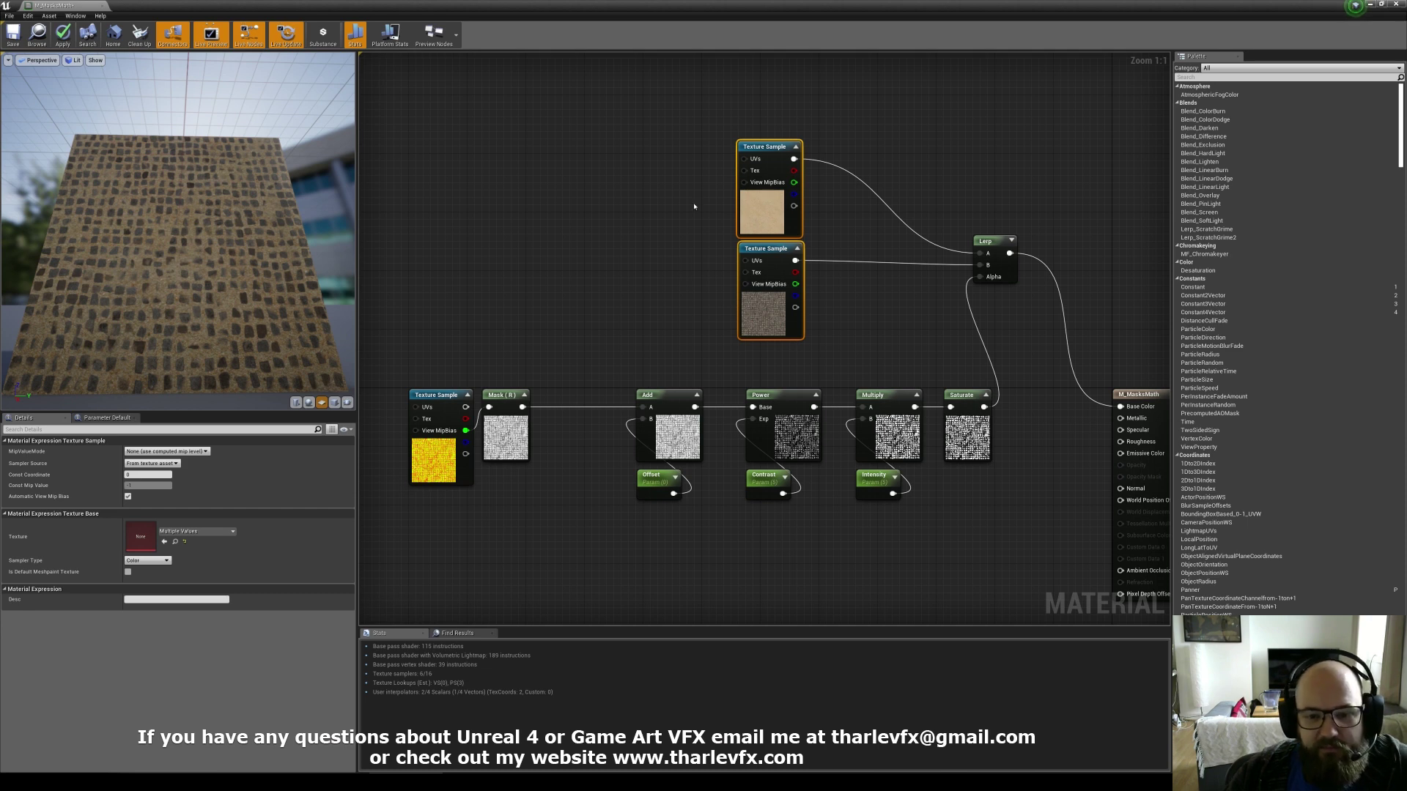
mouse_move(189, 308)
left_mouse_down()
mouse_move(125, 242)
mouse_move(189, 296)
mouse_move(189, 322)
mouse_move(190, 304)
left_mouse_up()
left_click(969, 408)
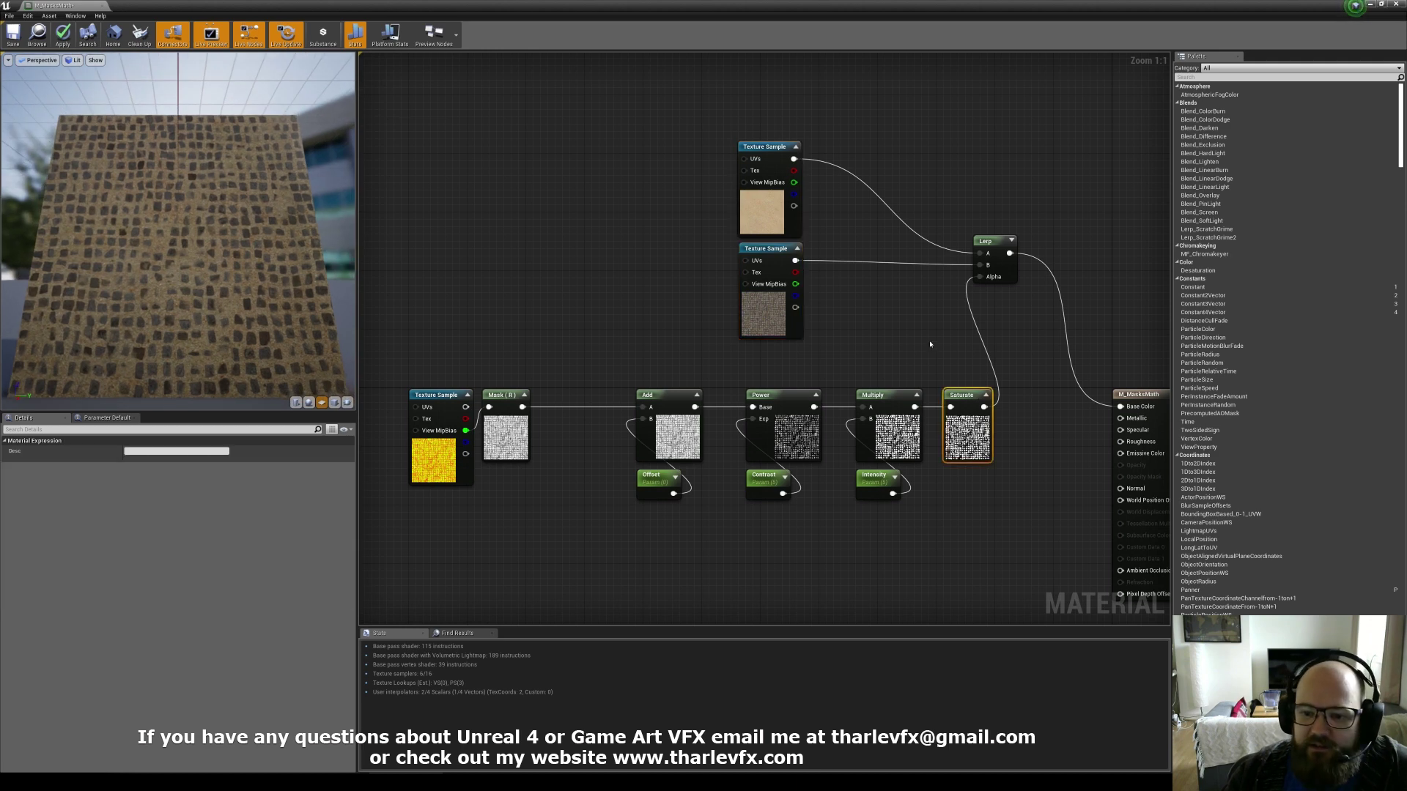
left_click(847, 294)
mouse_move(596, 312)
right_mouse_down()
mouse_move(636, 254)
mouse_move(595, 326)
right_mouse_up()
right_click_drag(1115, 367, 1084, 381)
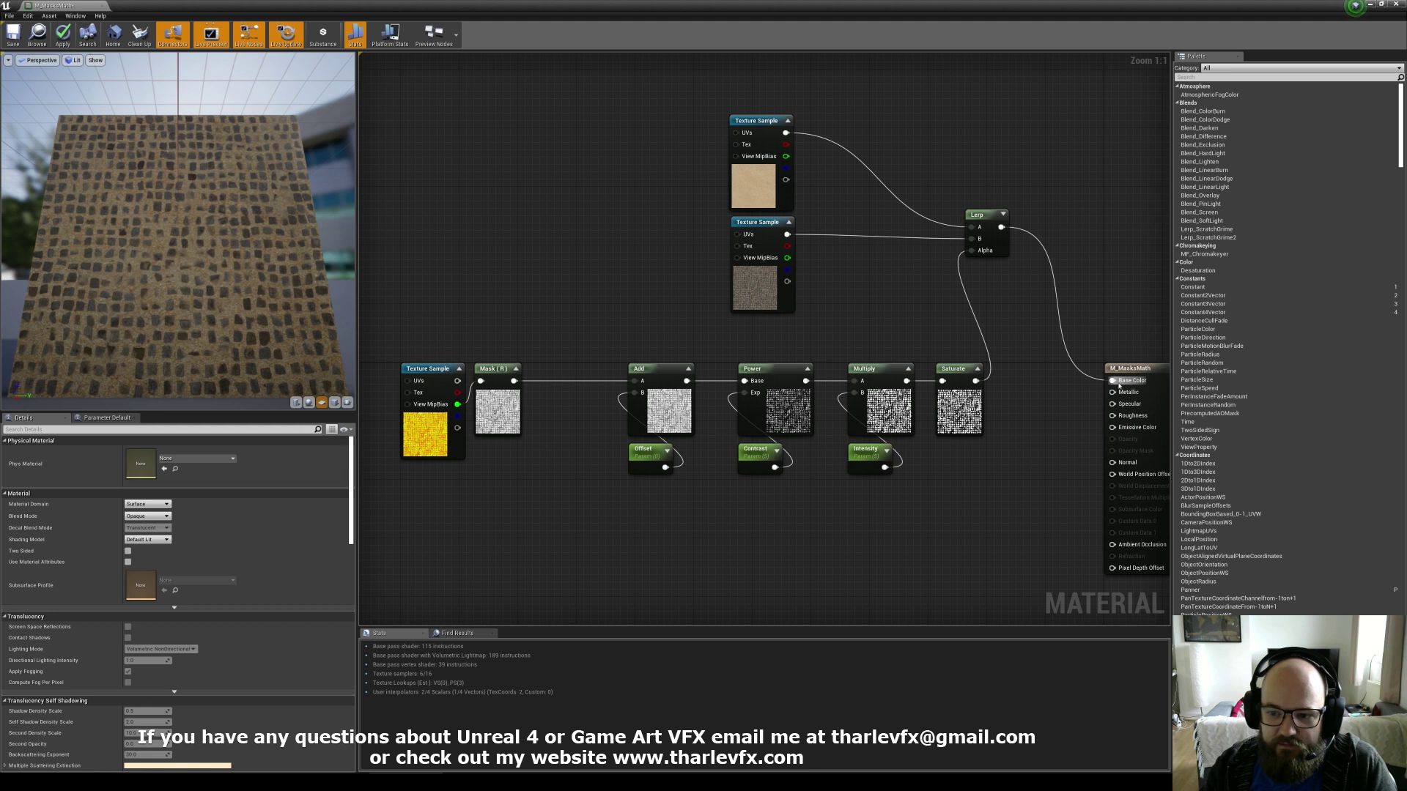
Delete the sand and cobblestone color Texture Samples together with the Lerp node.
left_click_drag(1024, 315, 631, 151)
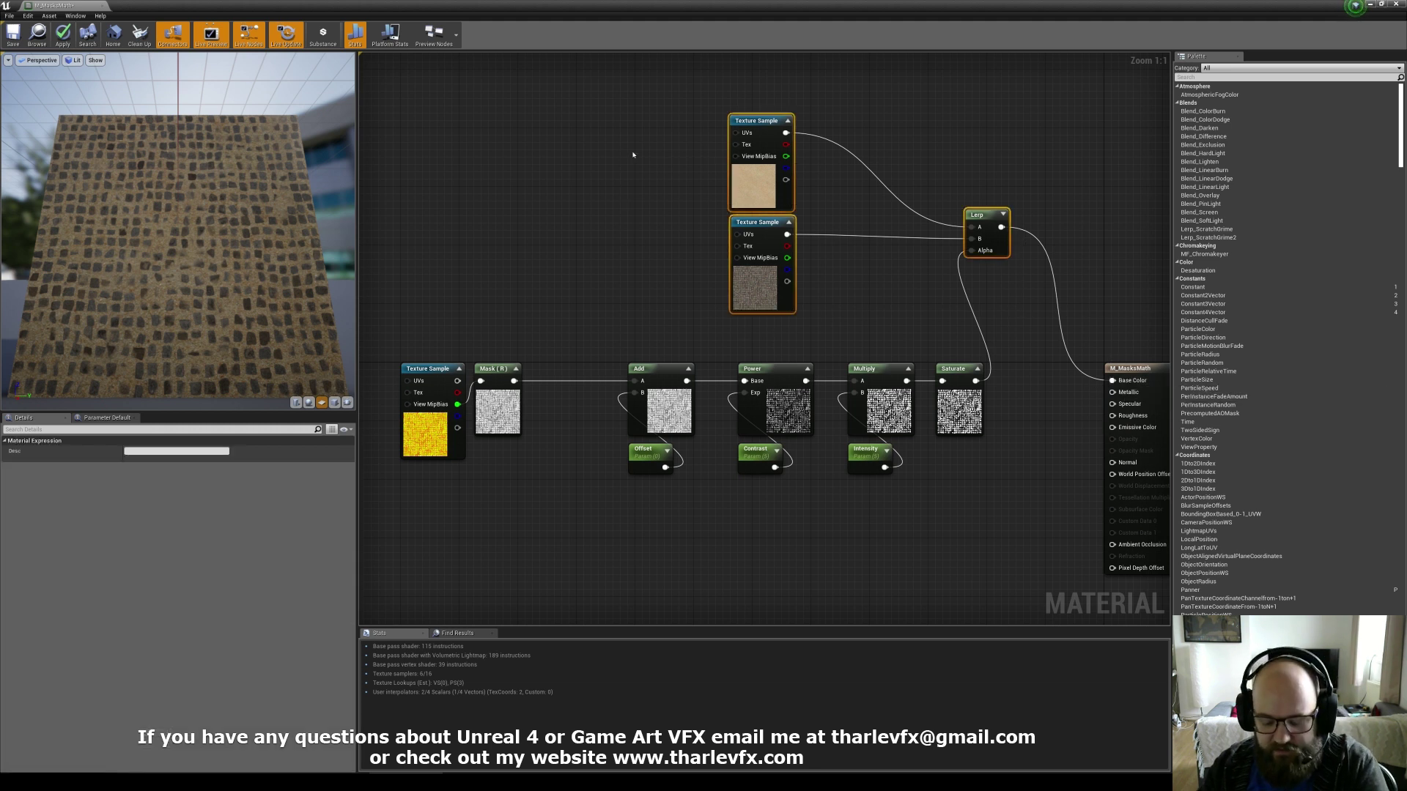
key("Delete")
right_click_drag(740, 492, 722, 468)
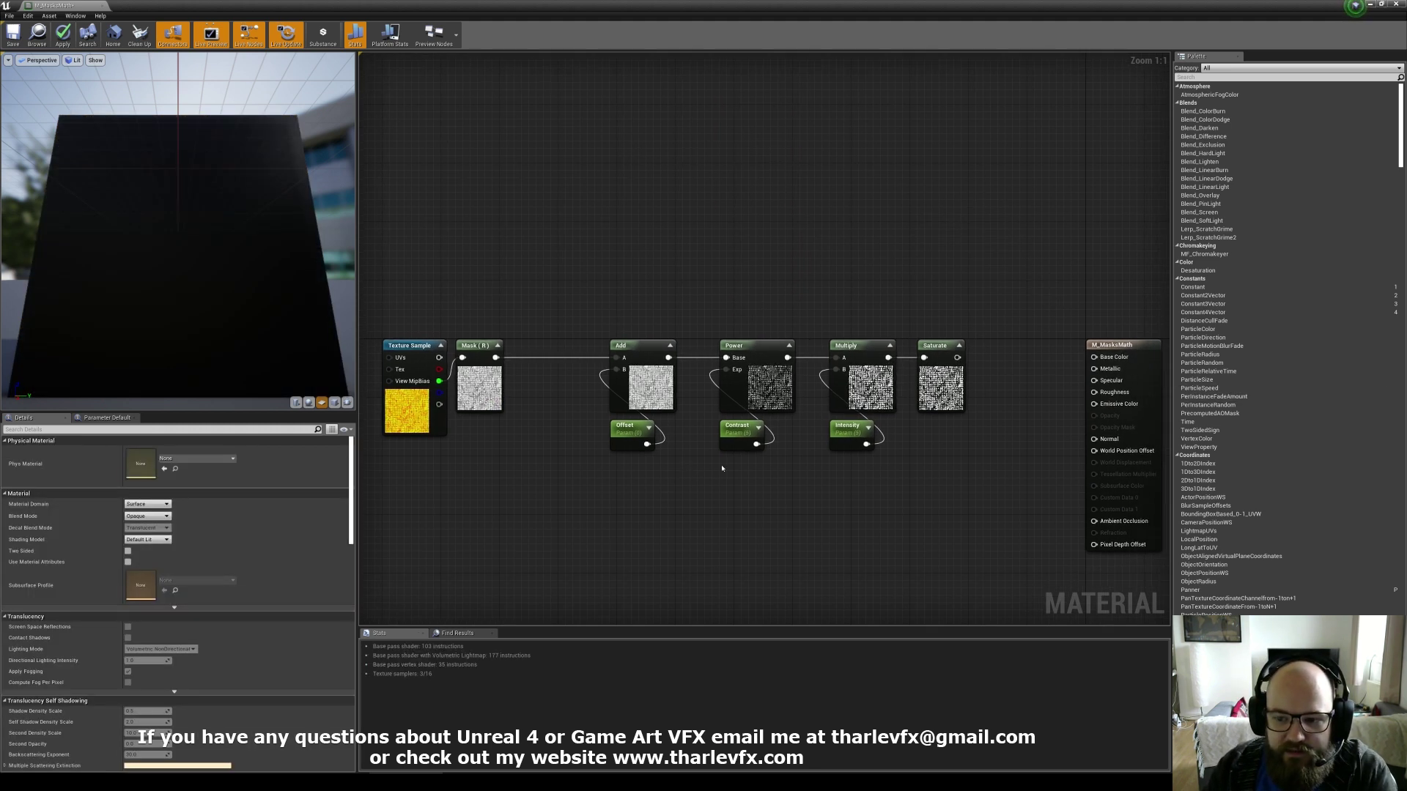
Connect the Saturate output to the material's Emissive Color input and bring the mask's Texture Sample into view.
left_click_drag(1095, 404, 958, 358)
right_click_drag(556, 457, 880, 439)
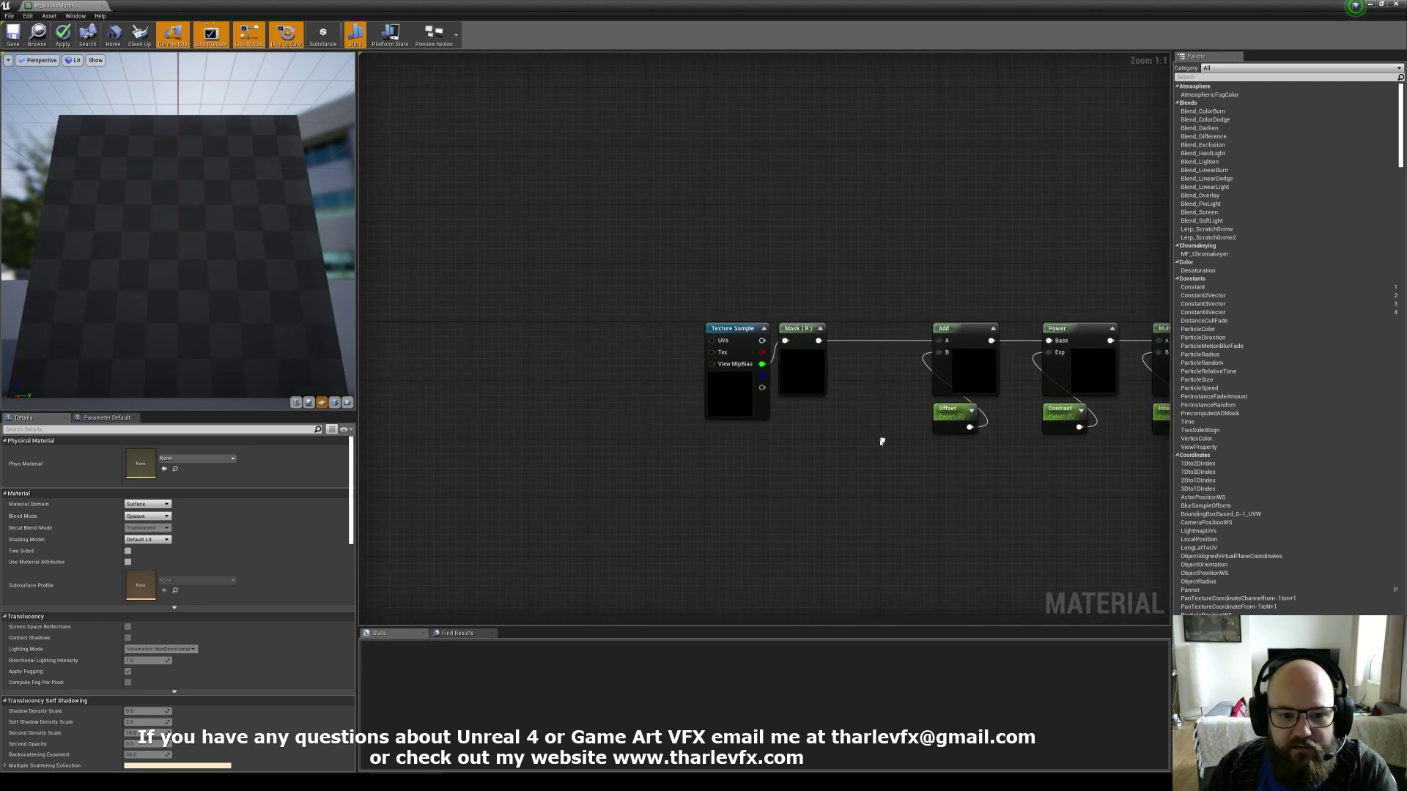
left_click(798, 370)
left_click(769, 436)
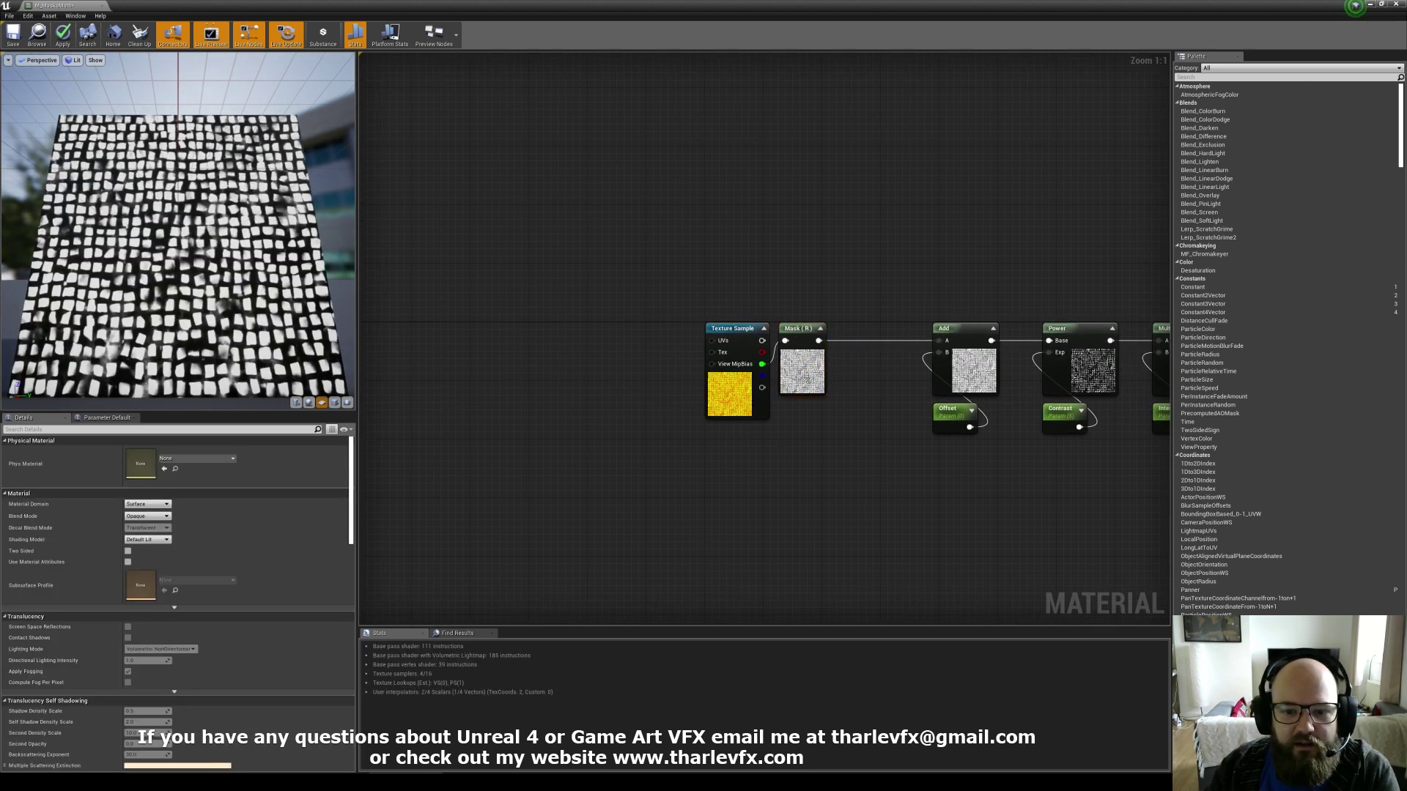
Delete the red-channel Mask node and change the Texture Sample's texture to T_LightningNoise.
left_click(799, 370)
key("Delete")
left_click(731, 389)
left_click(189, 531)
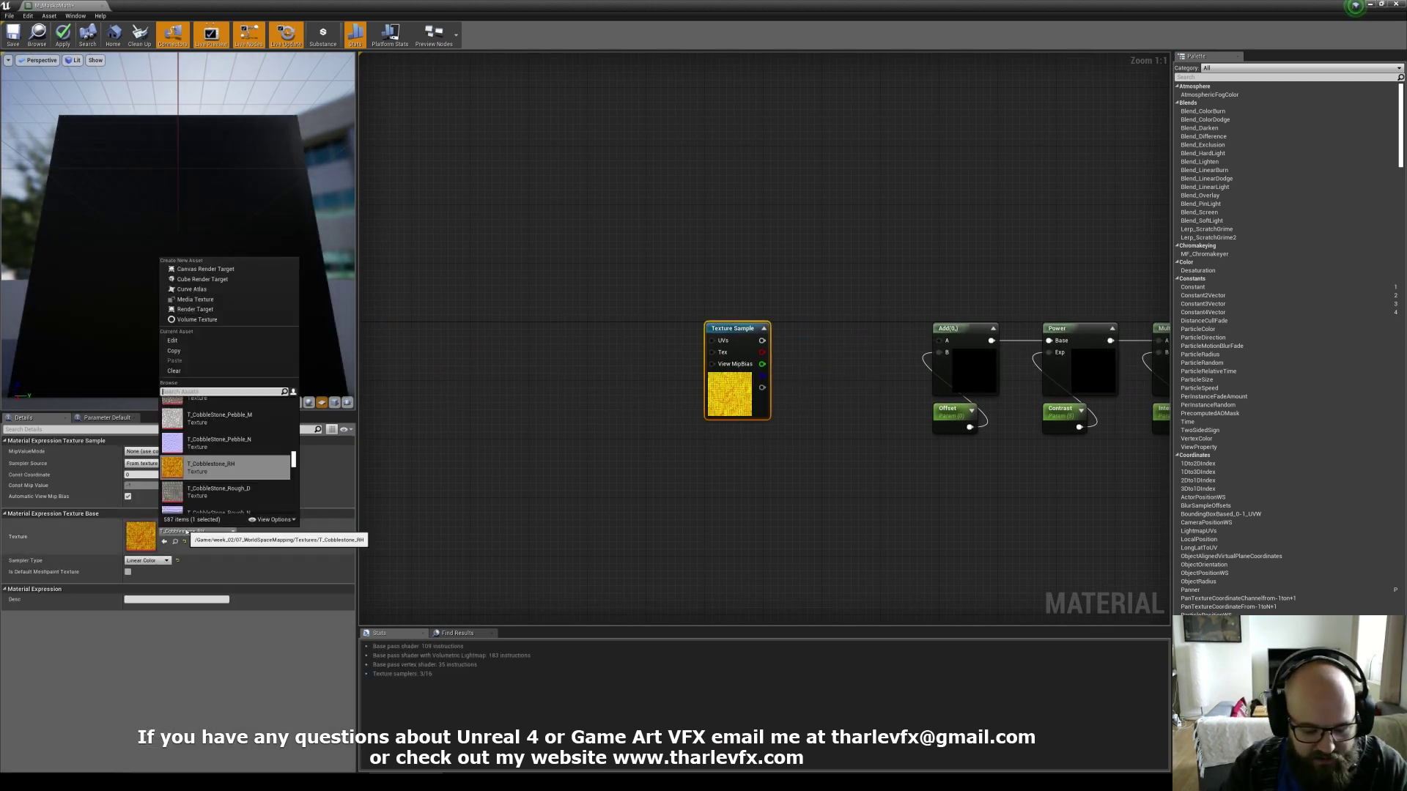
type("lightnin")
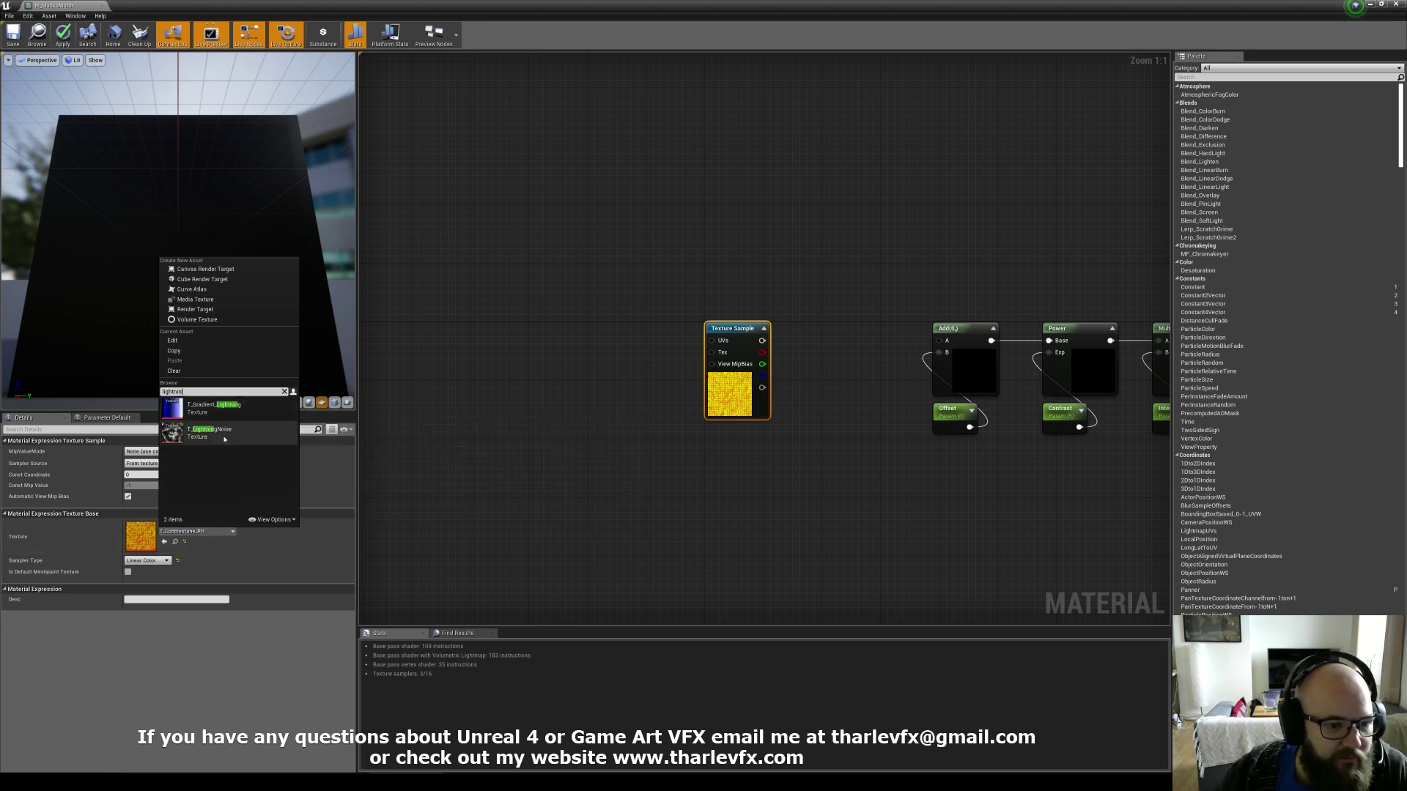
left_click(209, 433)
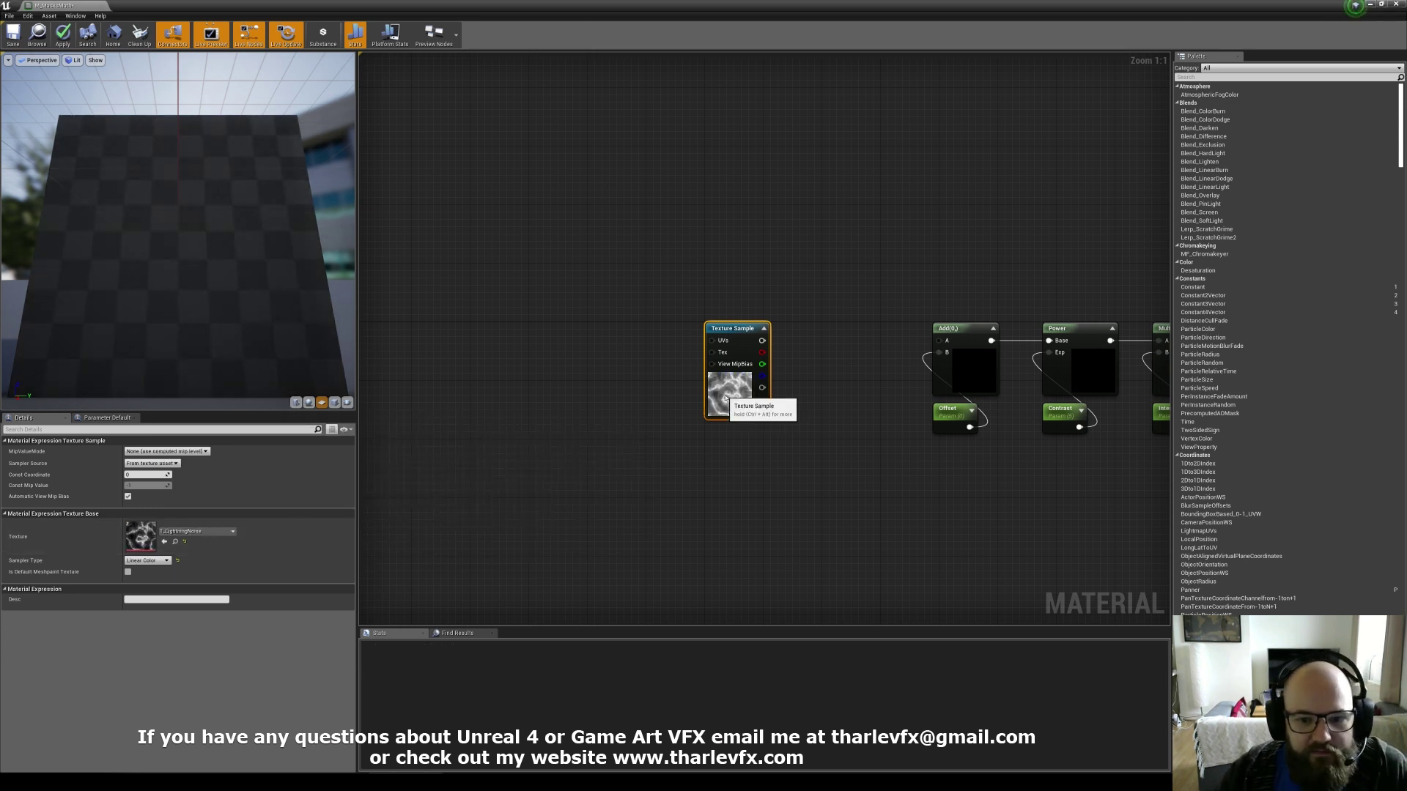
right_click_drag(755, 449, 693, 436)
right_click(665, 380)
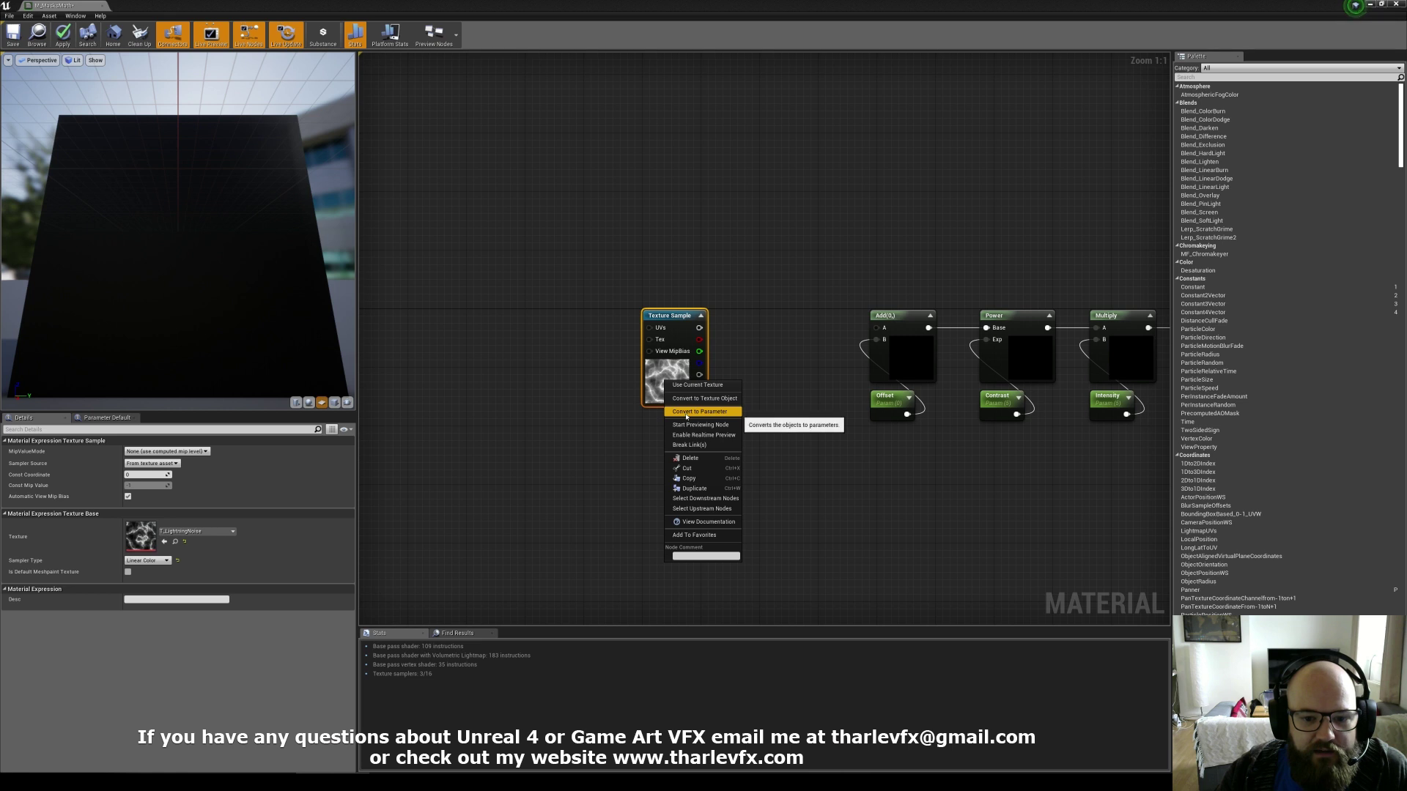
left_click(694, 400)
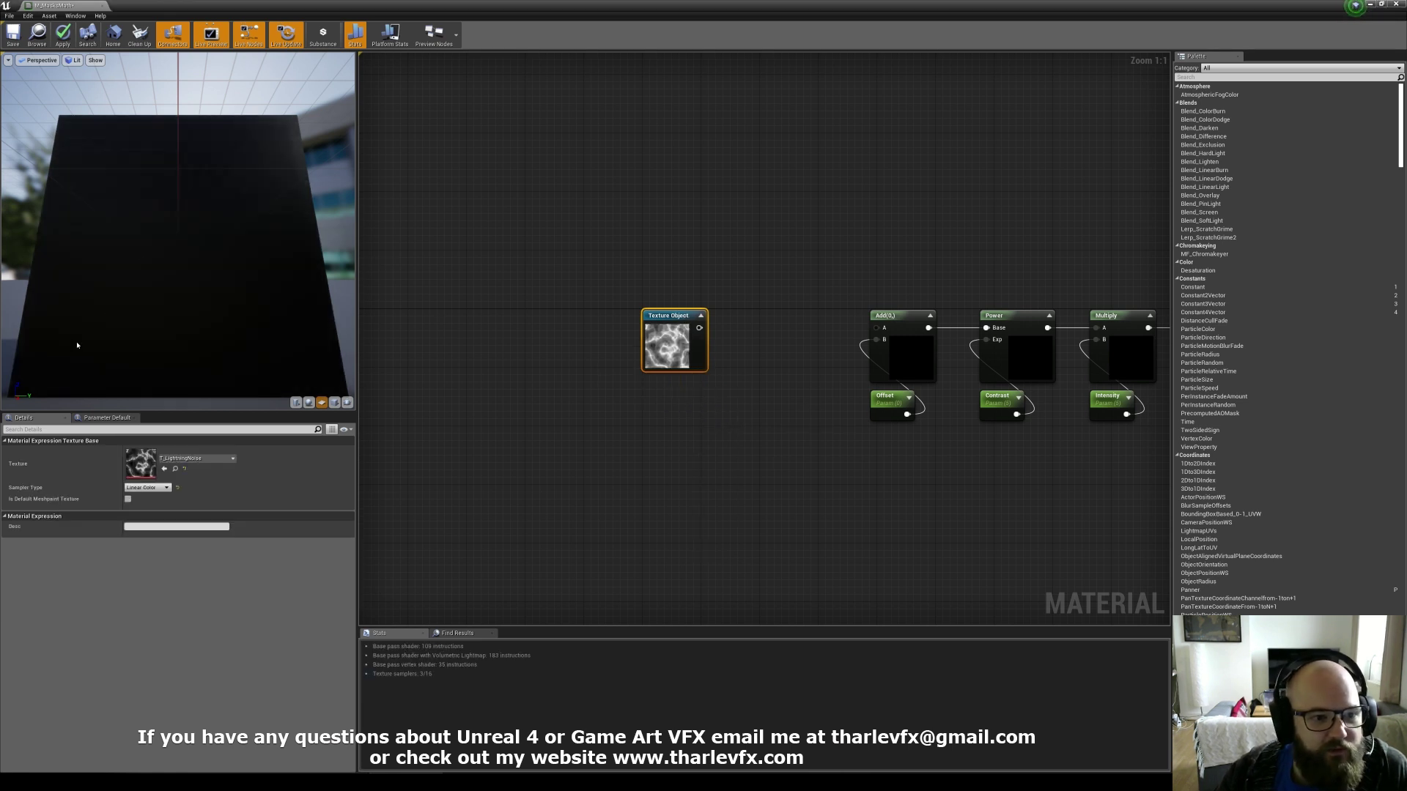
key("ctrl+z")
Preview the lightning noise Texture Sample node on its own on the plane.
right_click(674, 365)
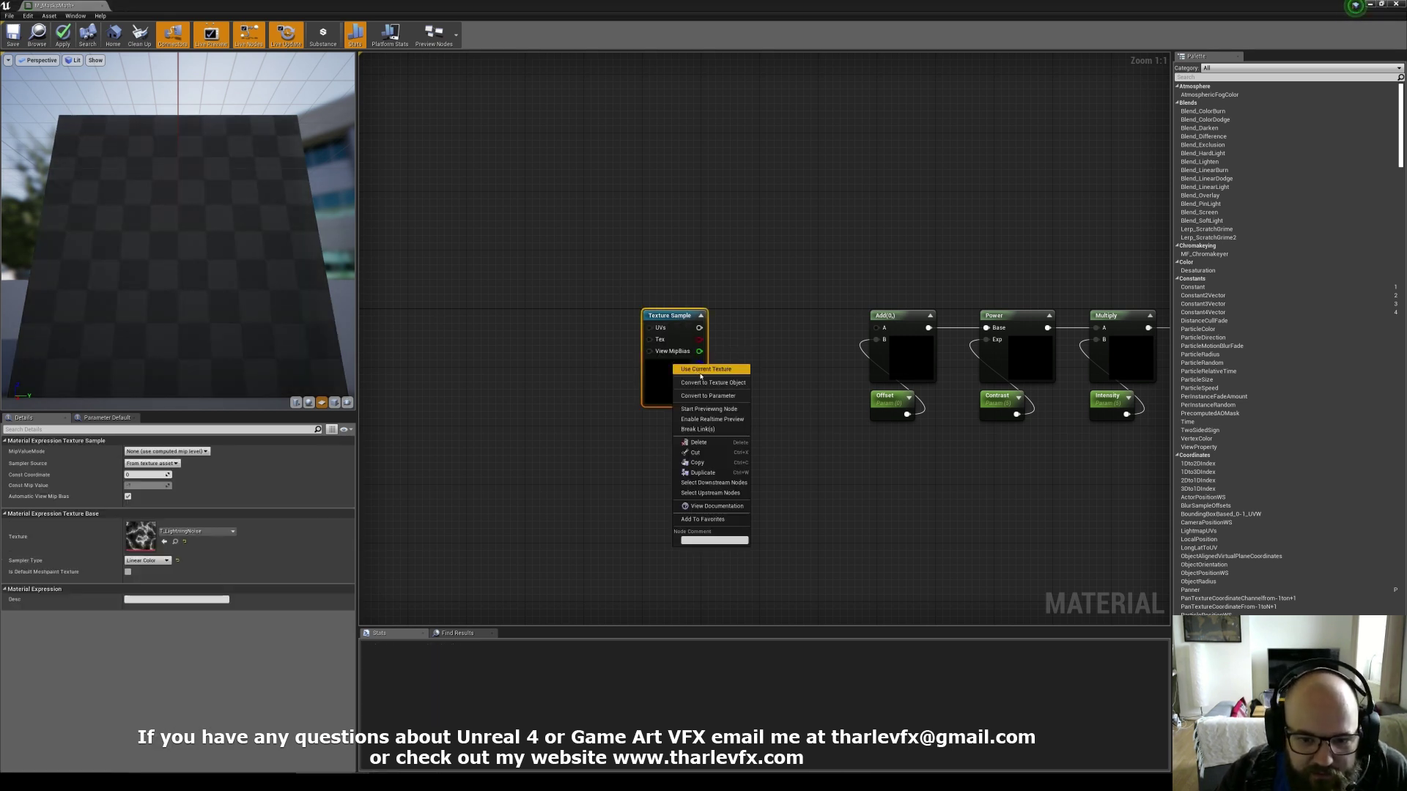
left_click(708, 409)
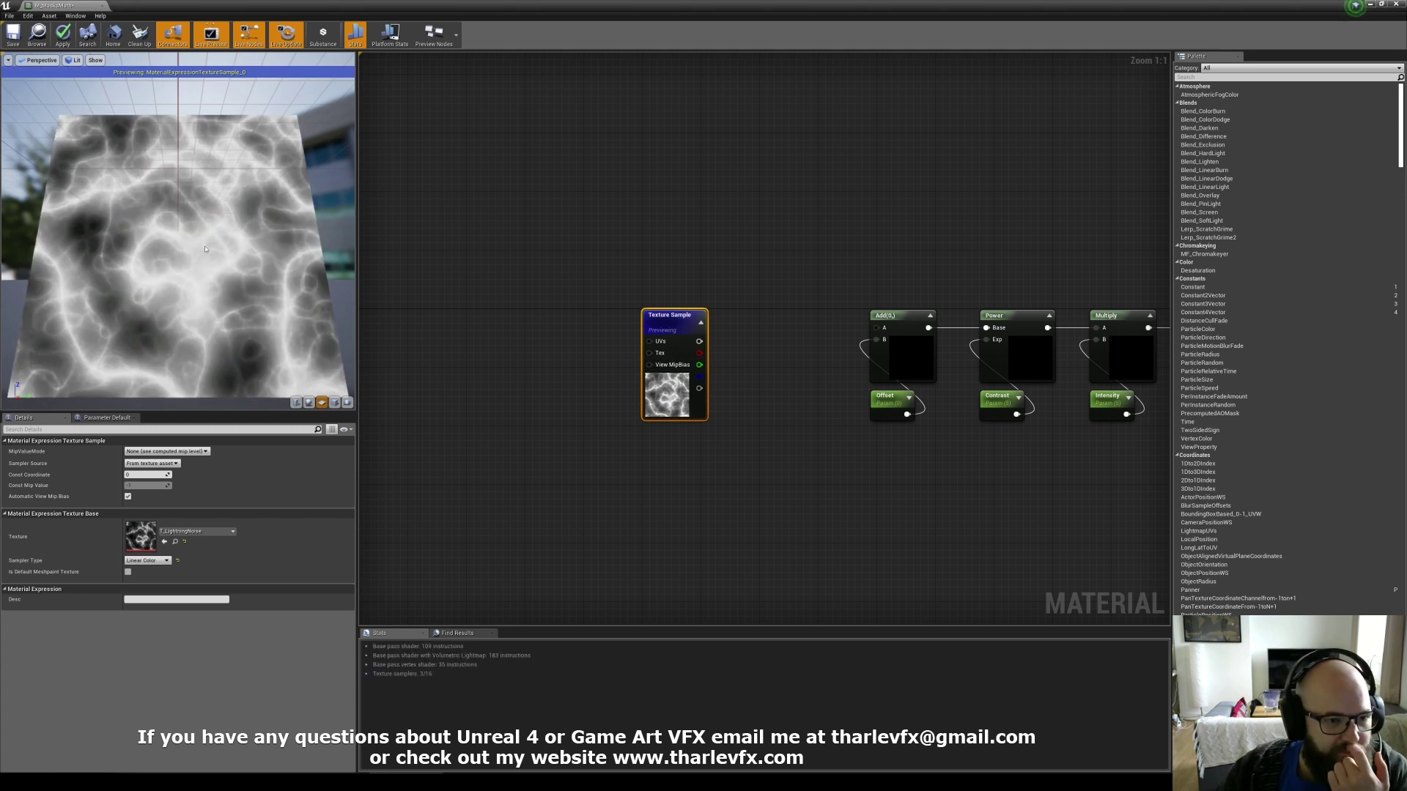
right_click_drag(678, 440, 696, 408)
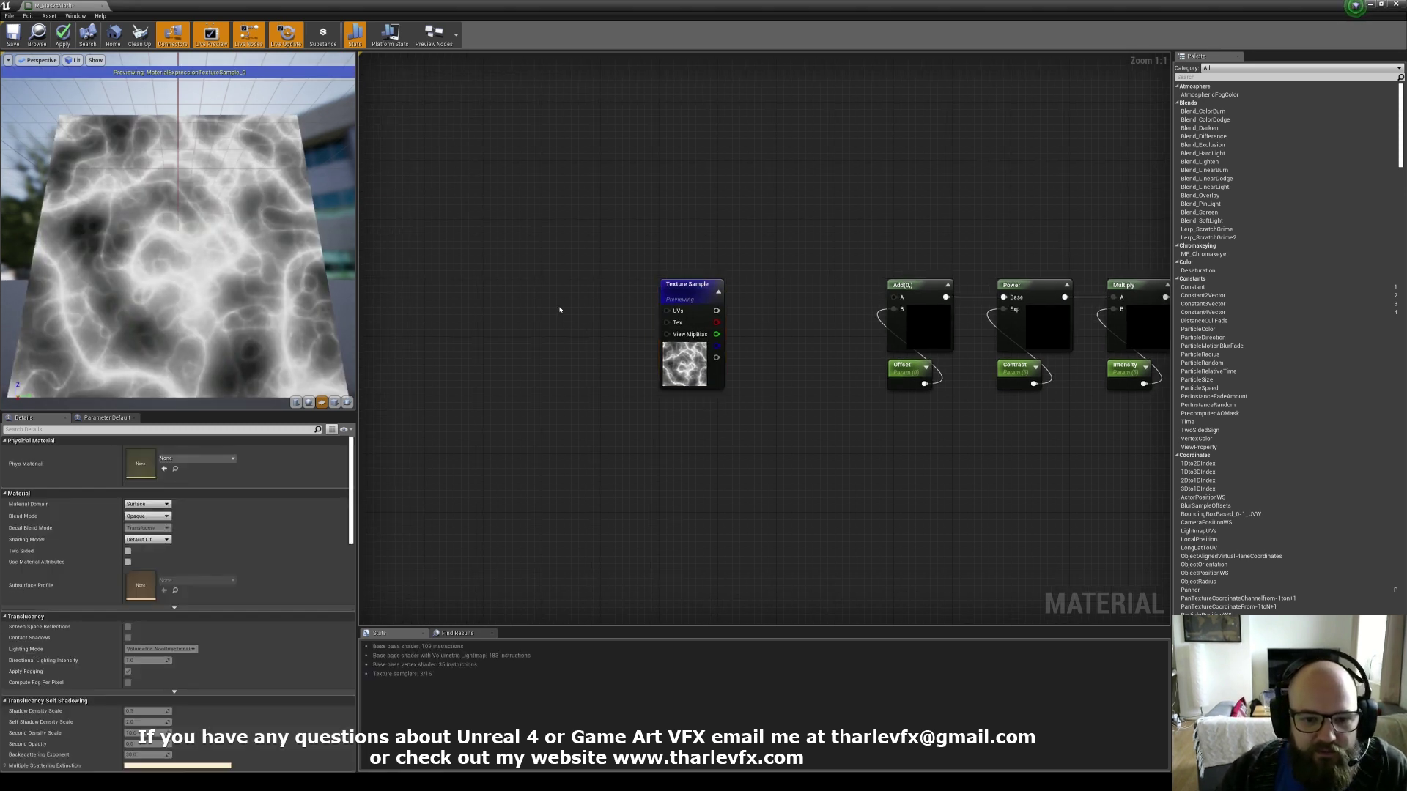
Add a Panner node feeding the Texture Sample's UVs and set its Speed X to 0.1.
right_click(559, 307)
type("panner")
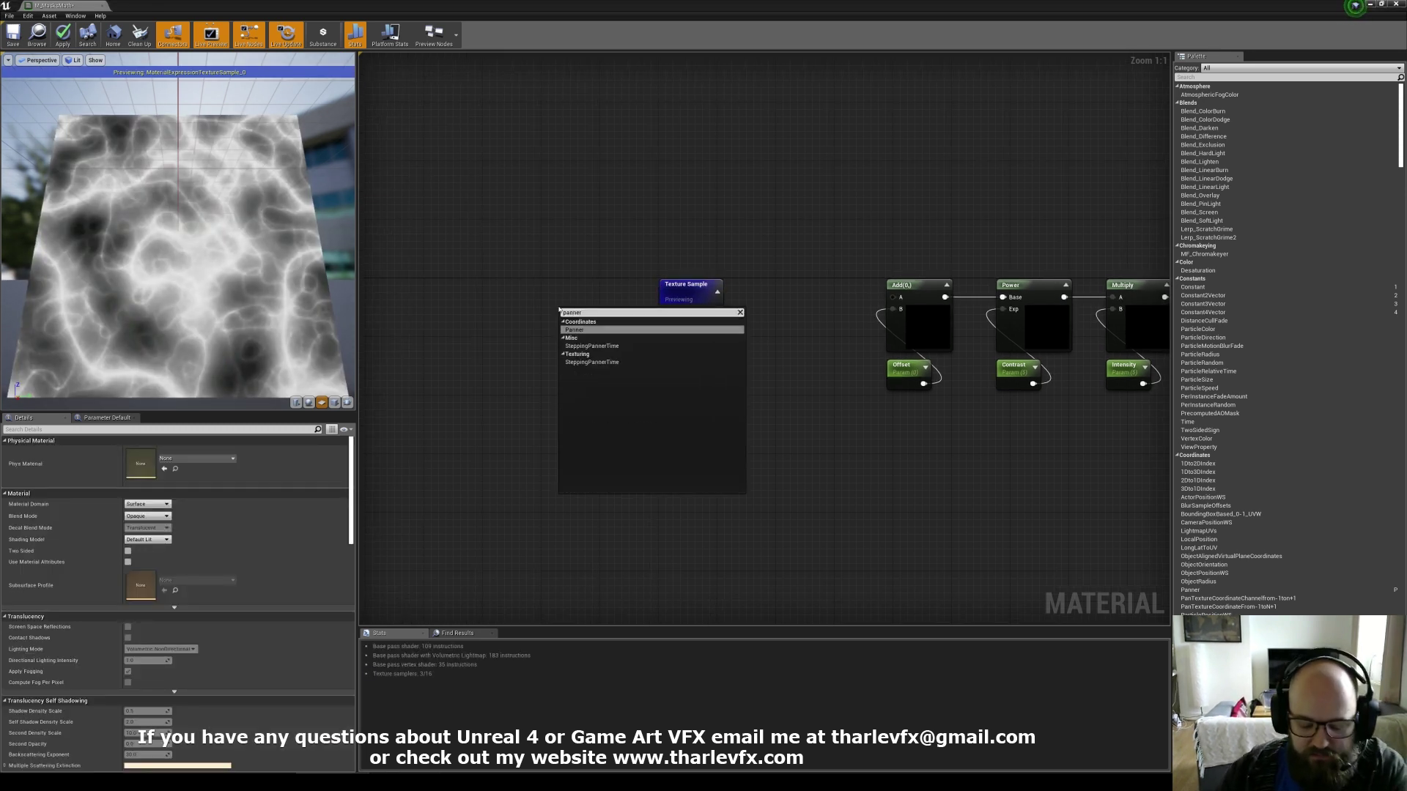
key("Return")
left_click_drag(666, 311, 598, 291)
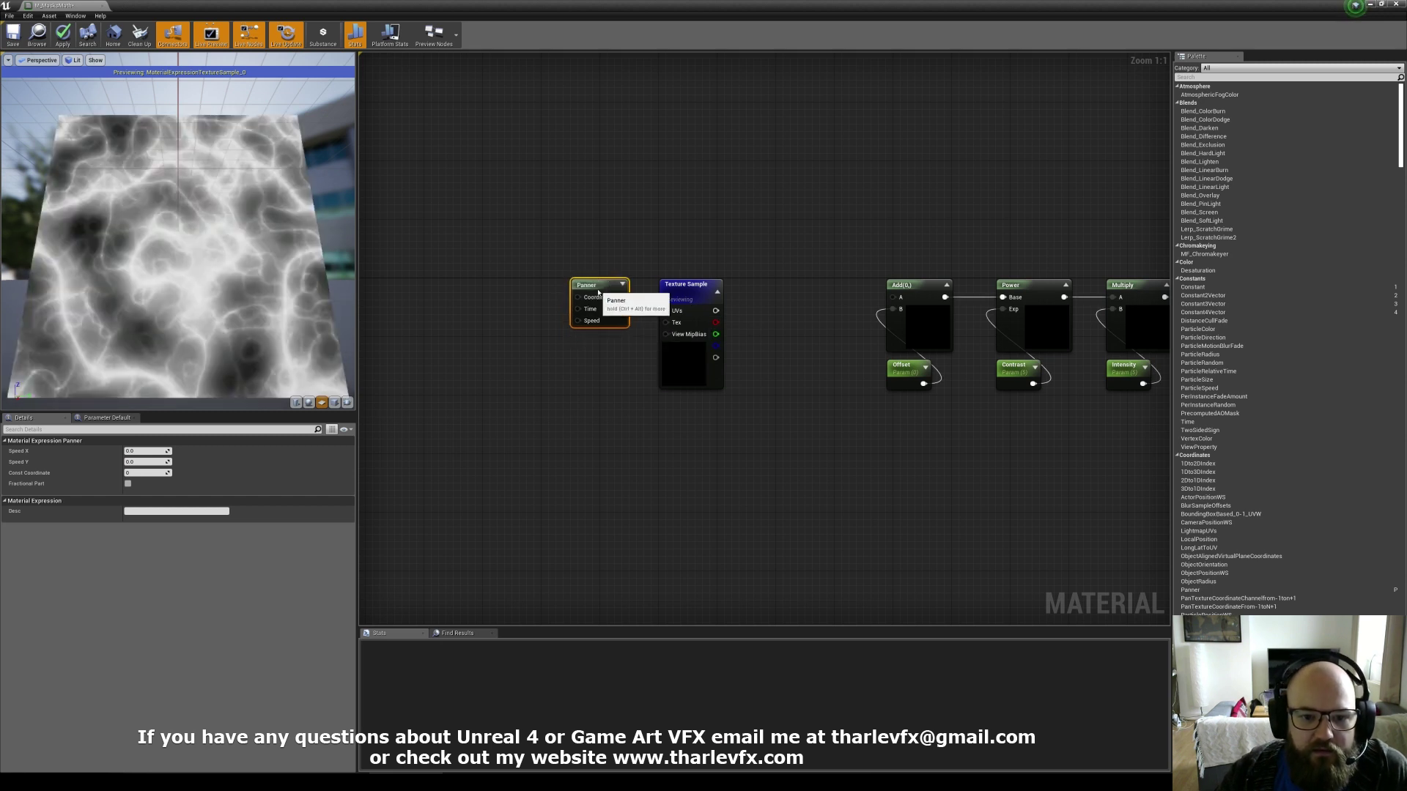
left_click(147, 451)
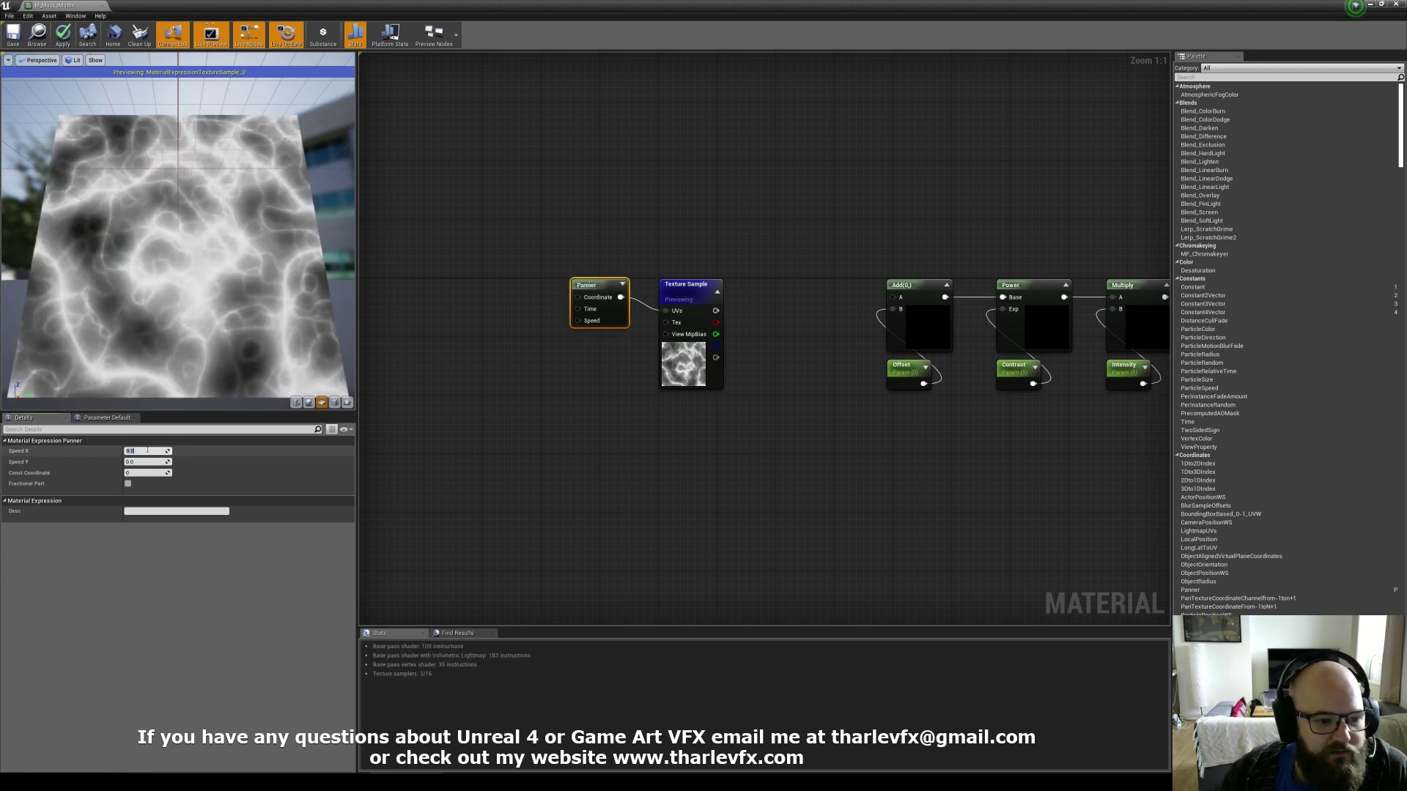
type("0.1")
key("Tab")
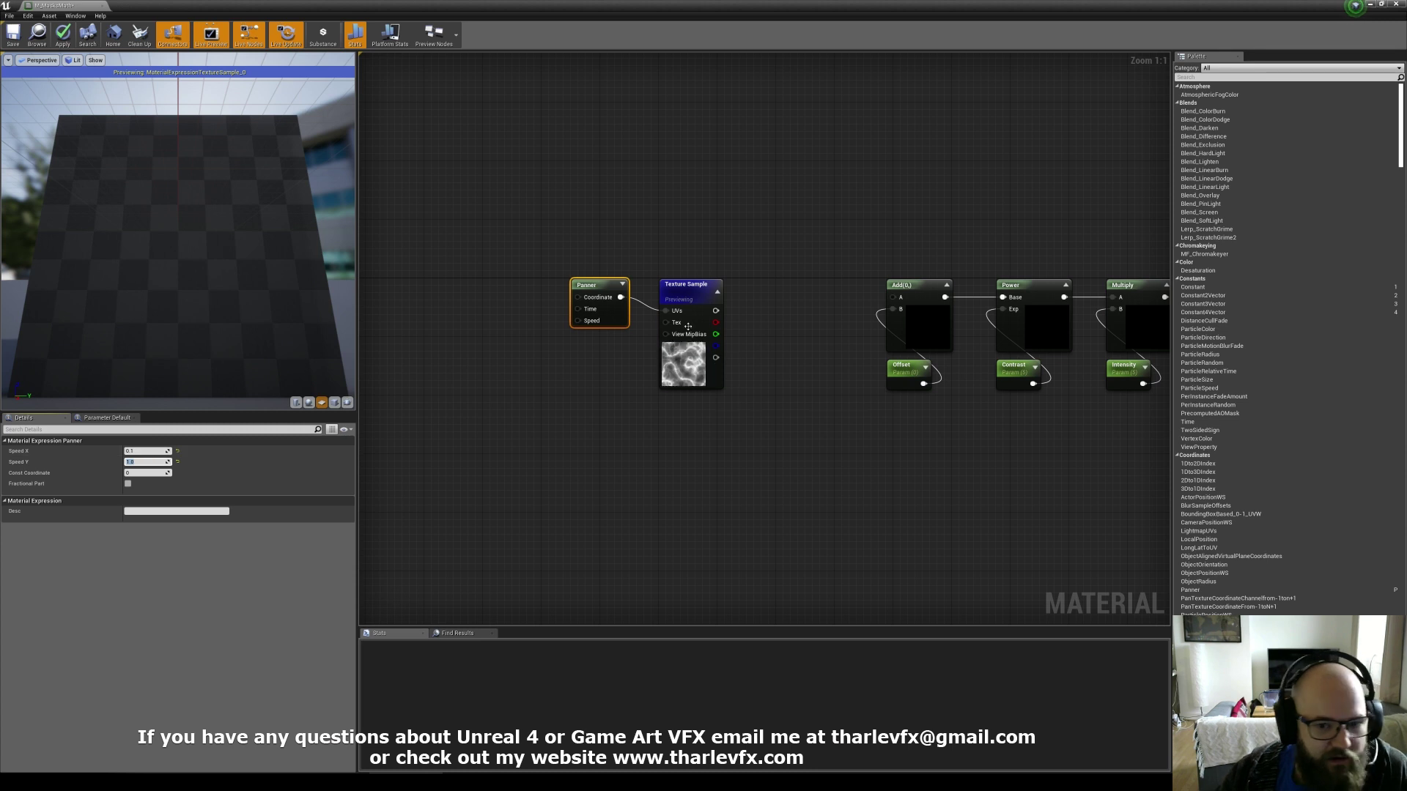
Duplicate the Panner and lightning Texture Sample pair and place the copy below the original.
left_click(681, 402)
left_click_drag(732, 410, 569, 286)
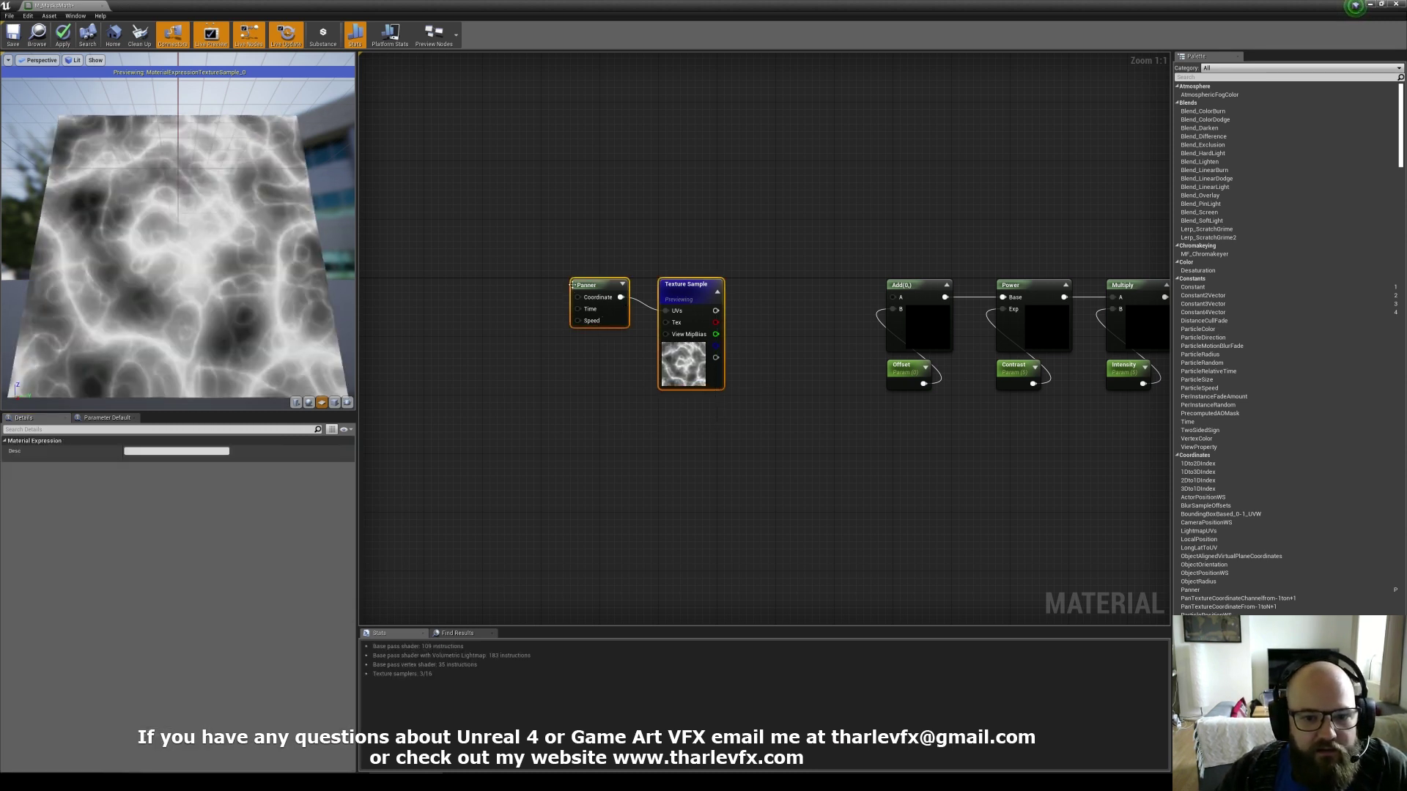
key("ctrl+w")
left_click_drag(639, 367, 683, 478)
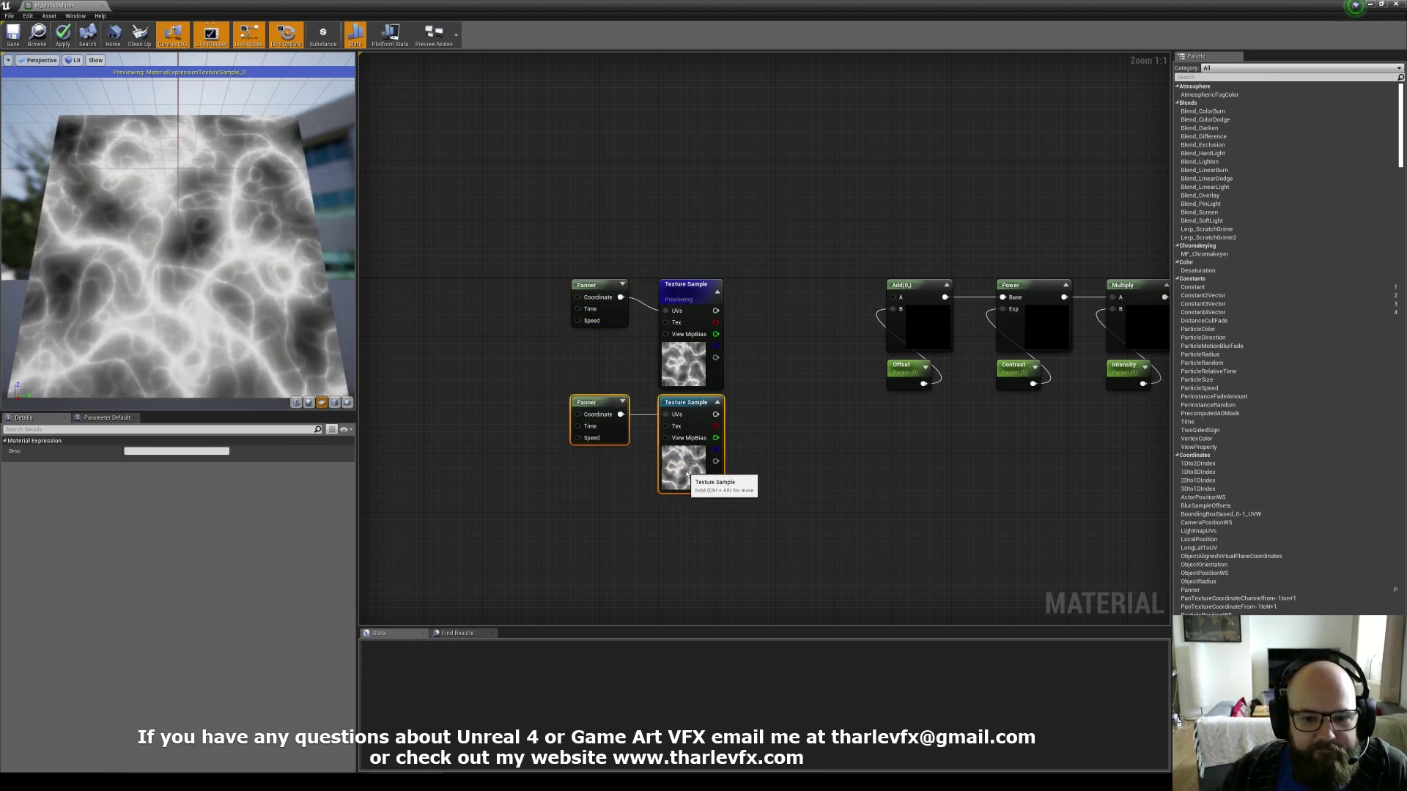
Set the duplicated Panner's Speed X to -0.15 and change its Speed Y.
left_click(606, 434)
left_click(149, 451)
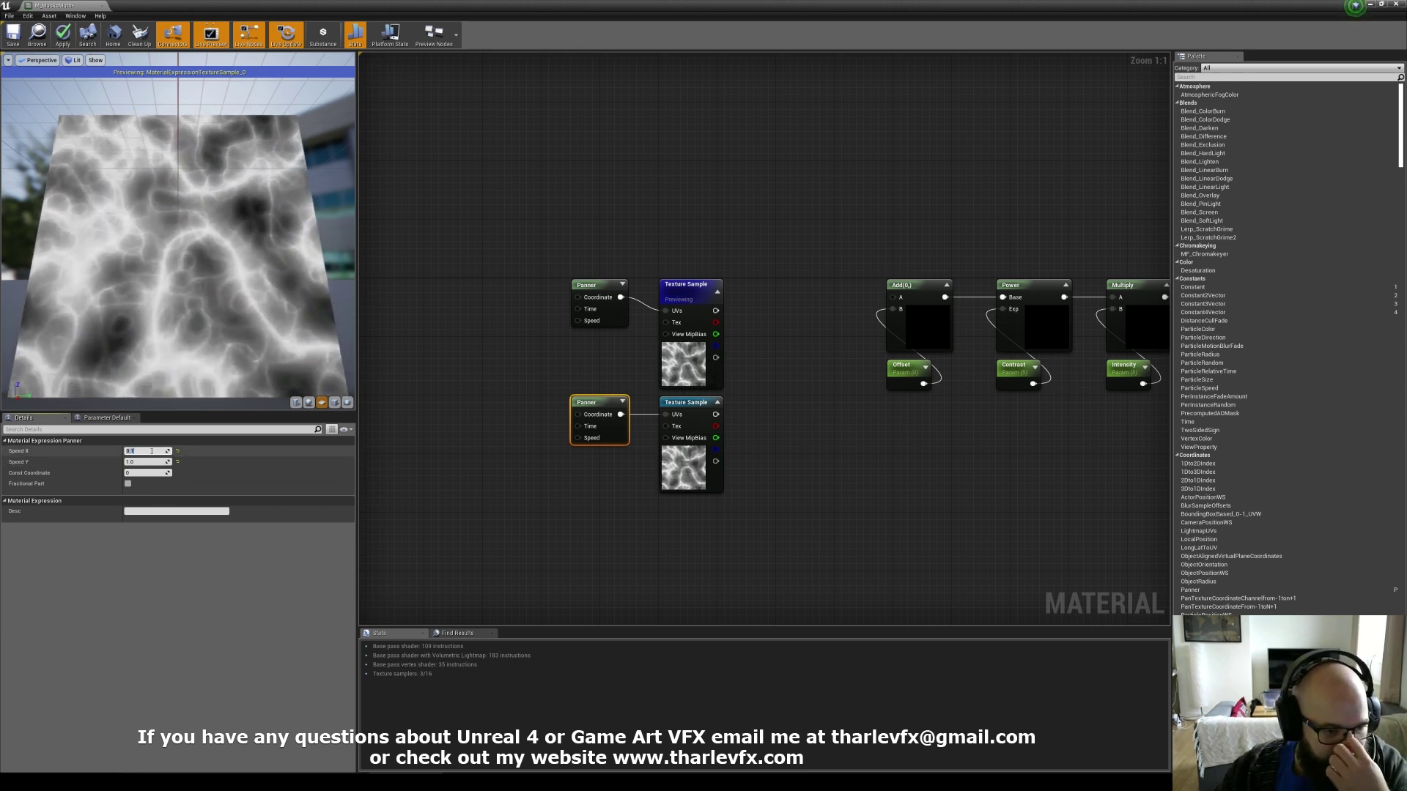
type("-.15")
key("Tab")
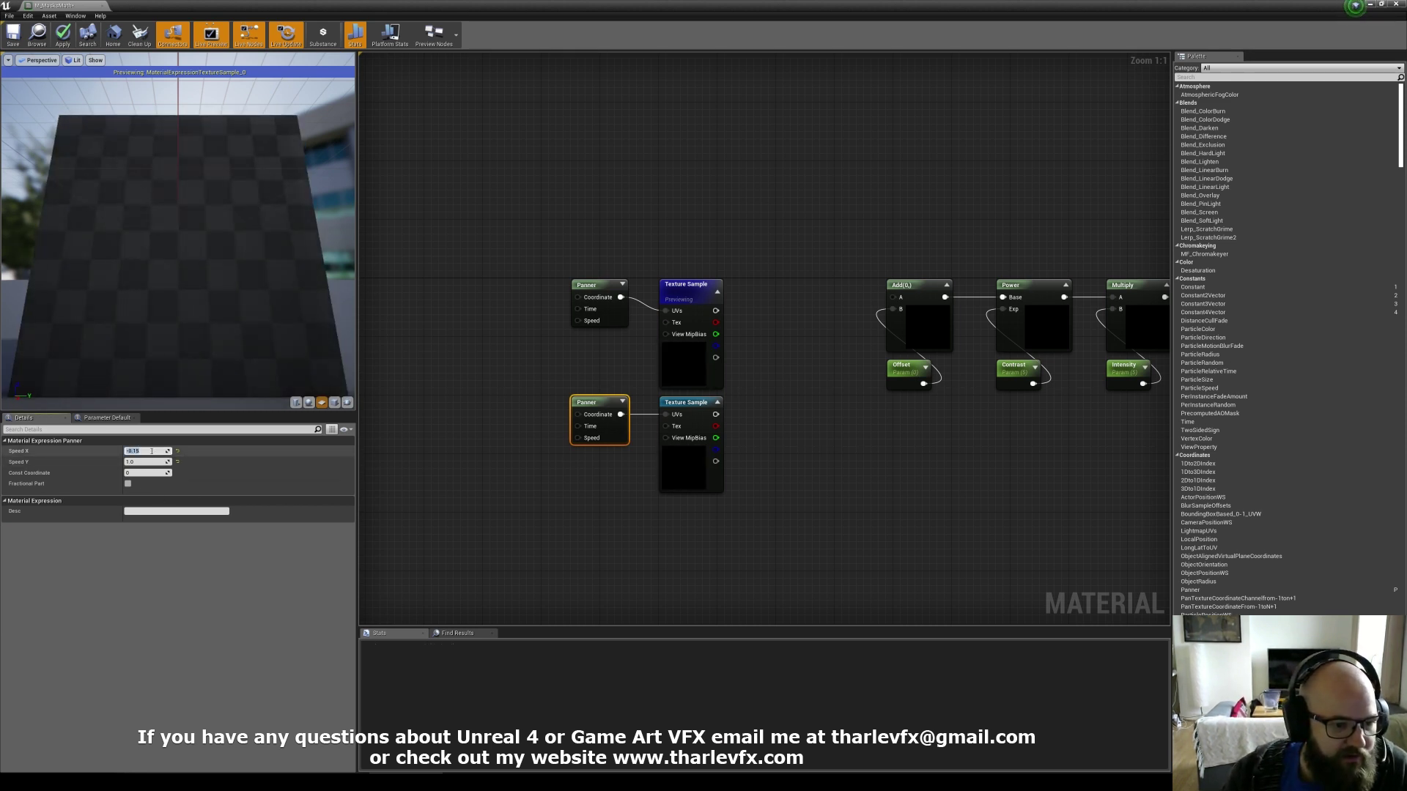
type("8")
key("Return")
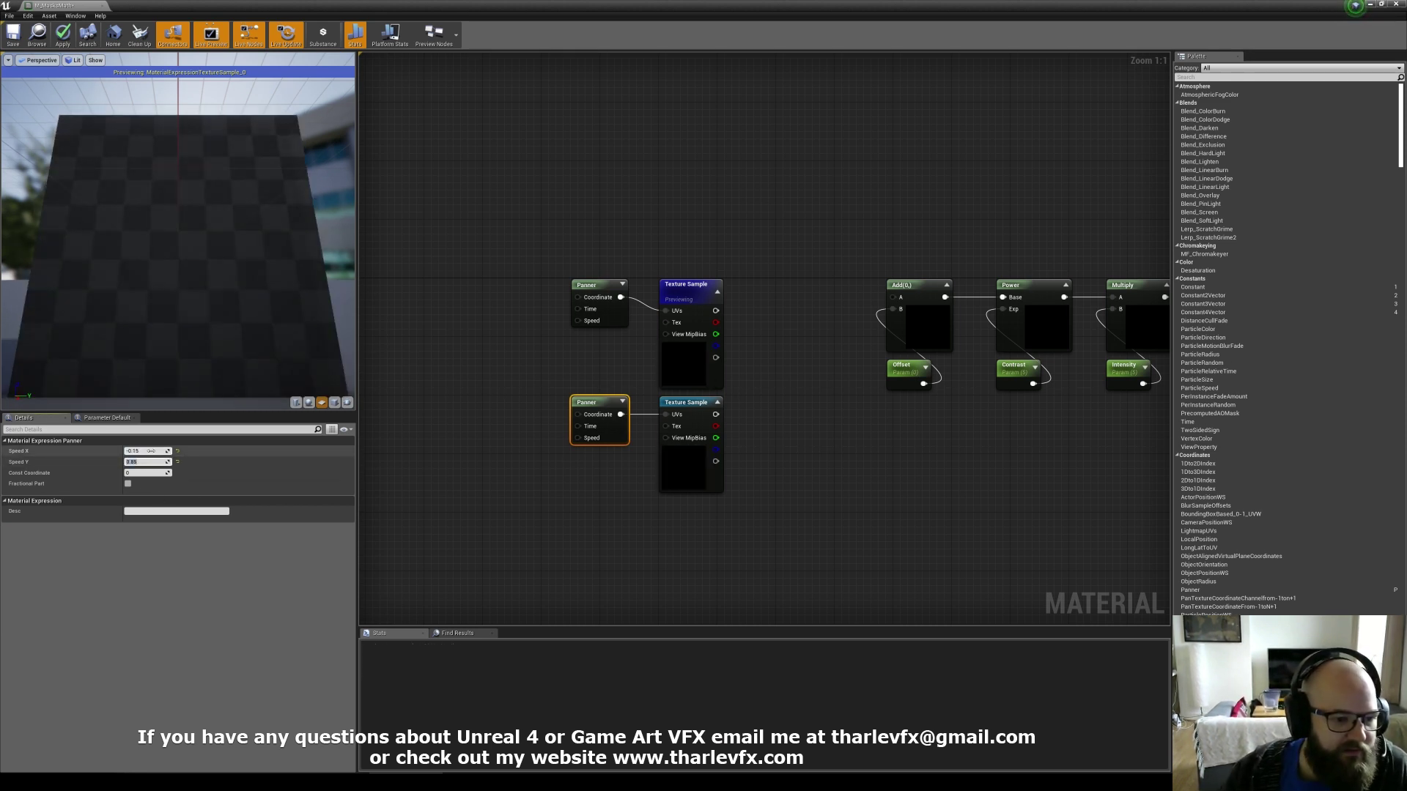
Add a Multiply node combining the red channels of the two Texture Samples and place it beside them.
left_click(769, 396)
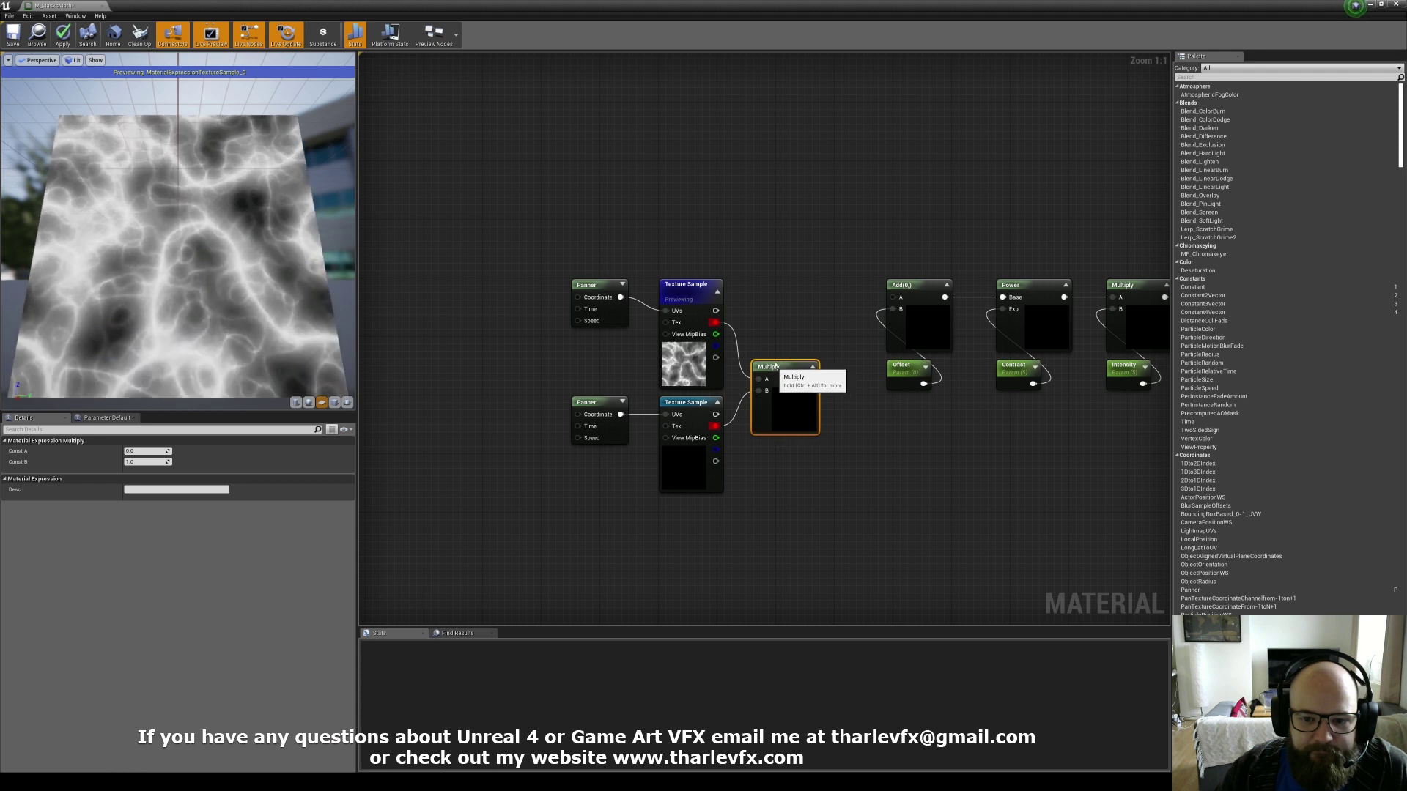
left_click_drag(765, 346, 758, 353)
left_click(796, 322)
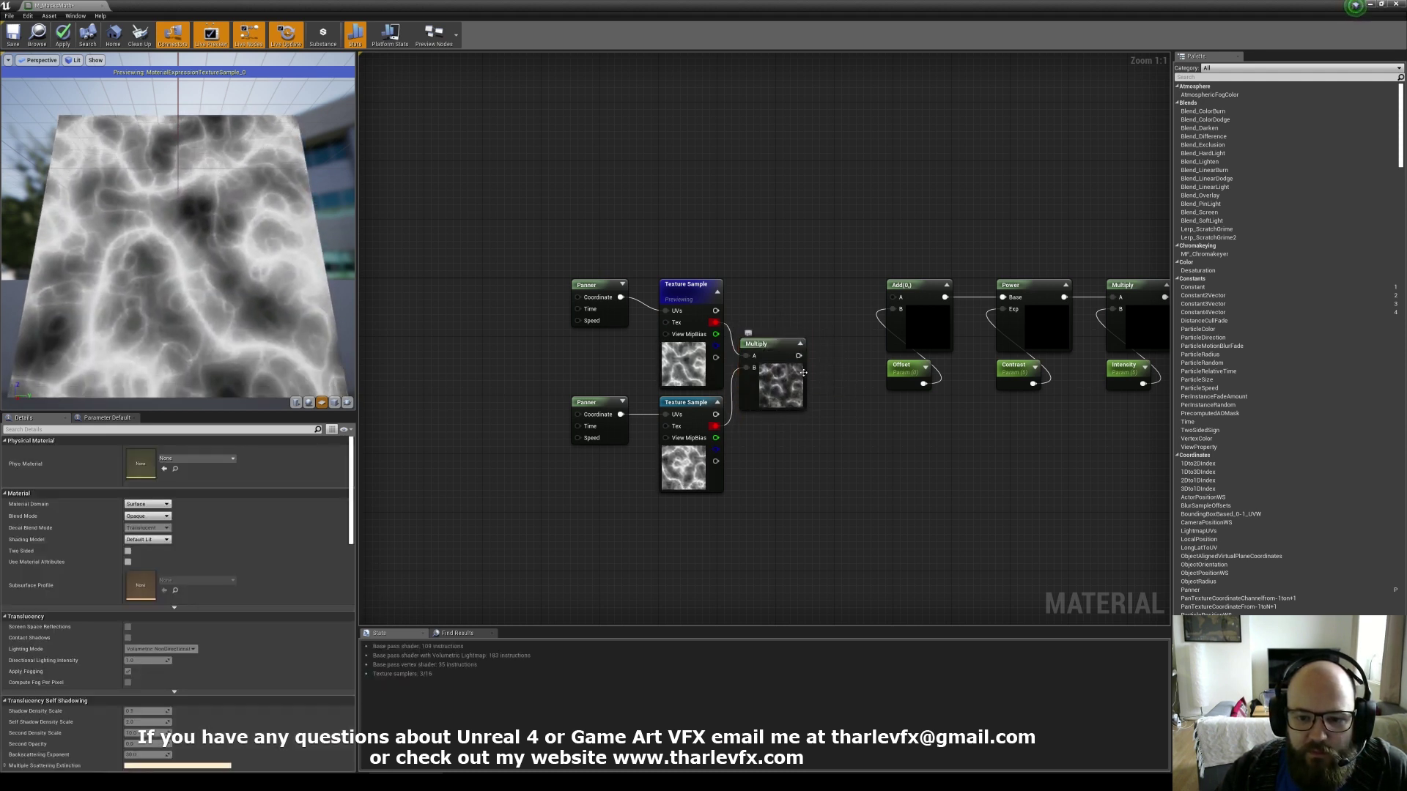
left_click_drag(878, 316, 827, 335)
Preview the Multiply node that combines the two panning noise textures.
left_click(784, 392)
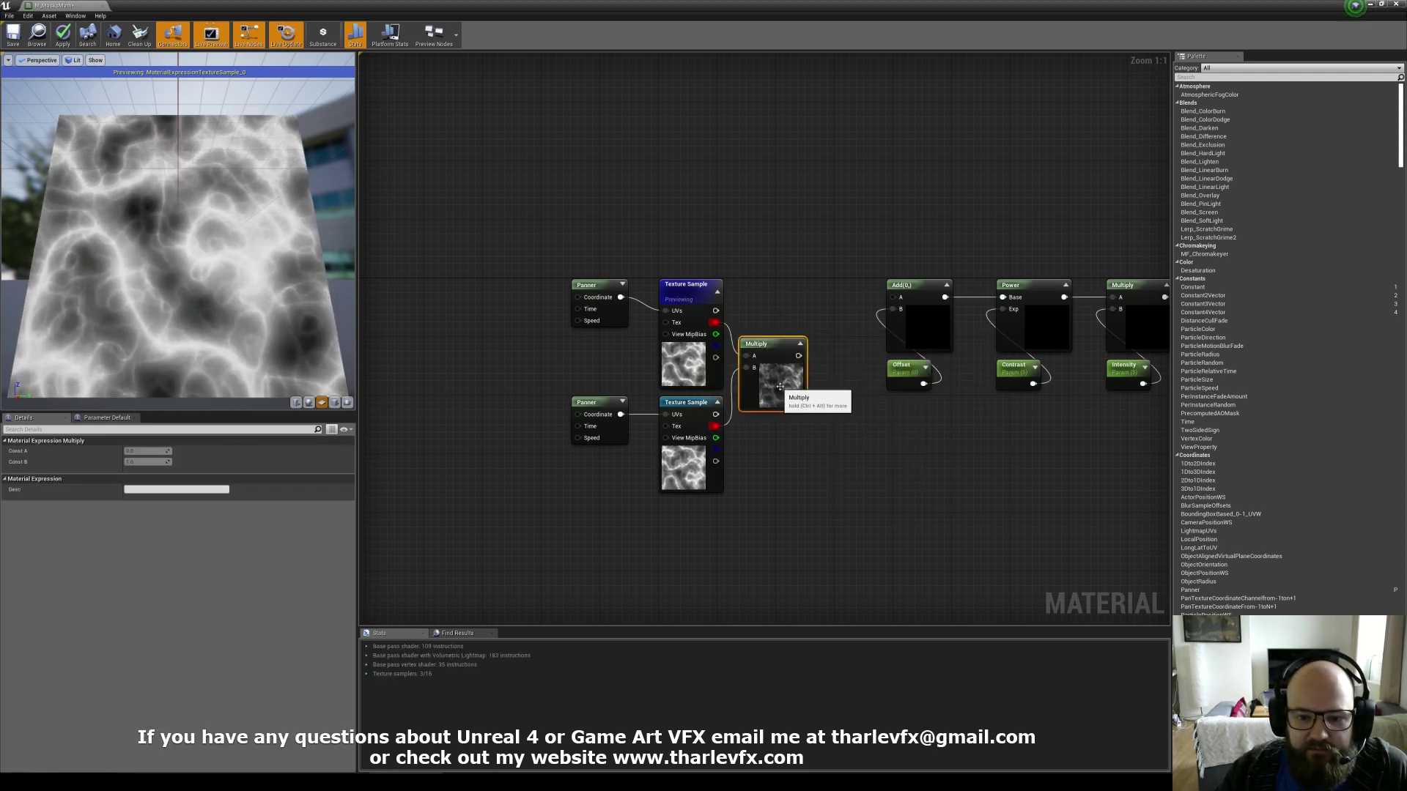
right_click(782, 390)
left_click(815, 392)
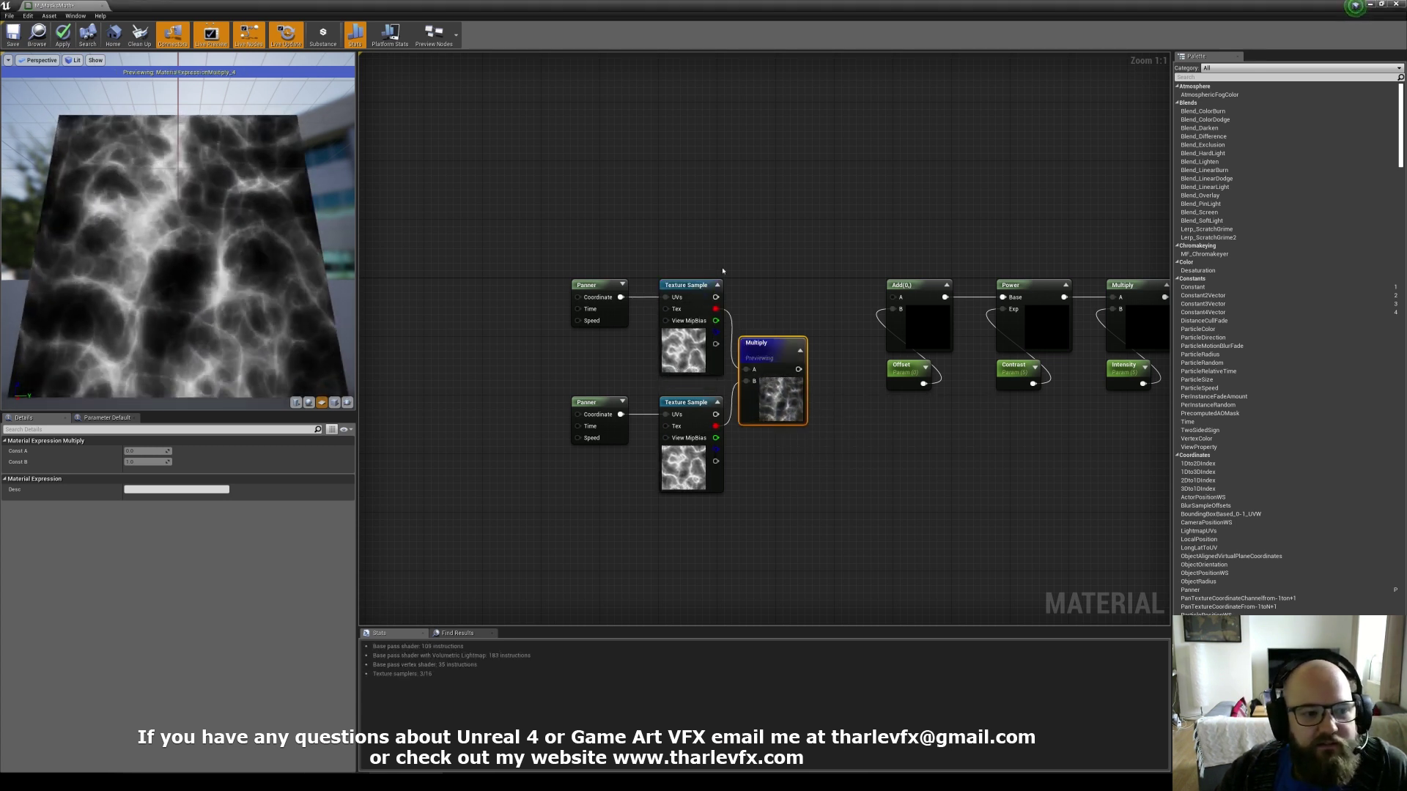
Connect the noise Multiply output to the Add node's A input and stop previewing the Multiply node.
left_click_drag(799, 369, 893, 297)
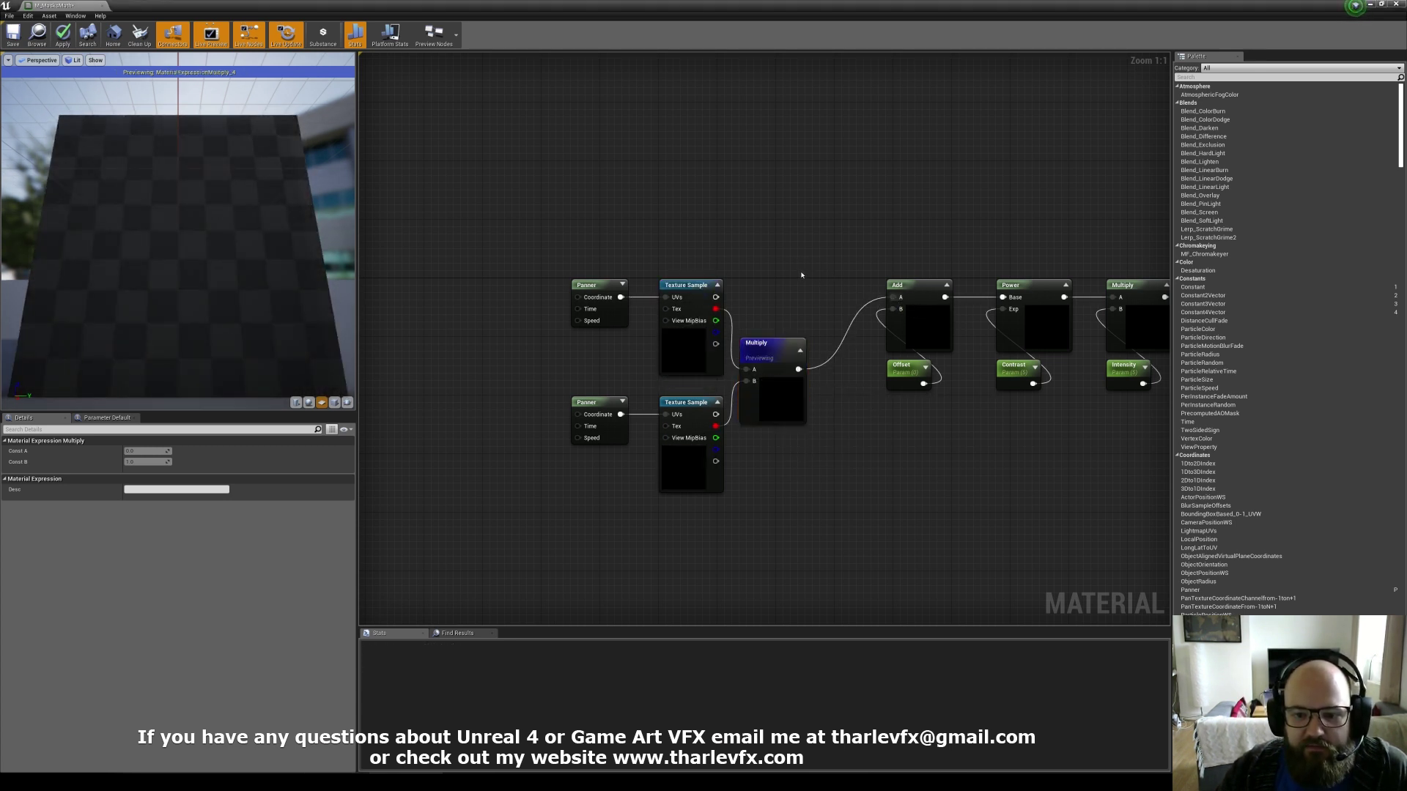
left_click(838, 226)
right_click_drag(838, 227, 641, 226)
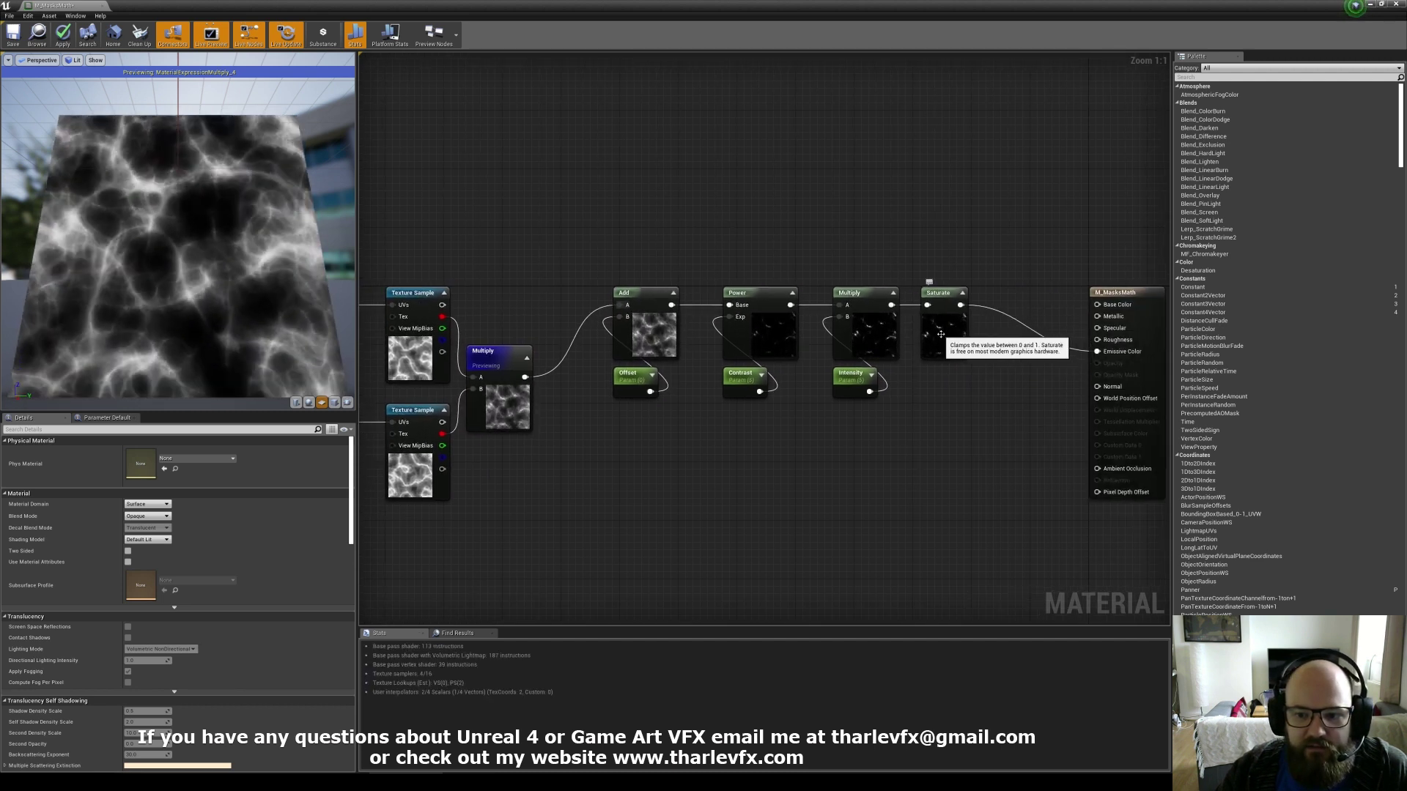
right_click(518, 419)
left_click(521, 418)
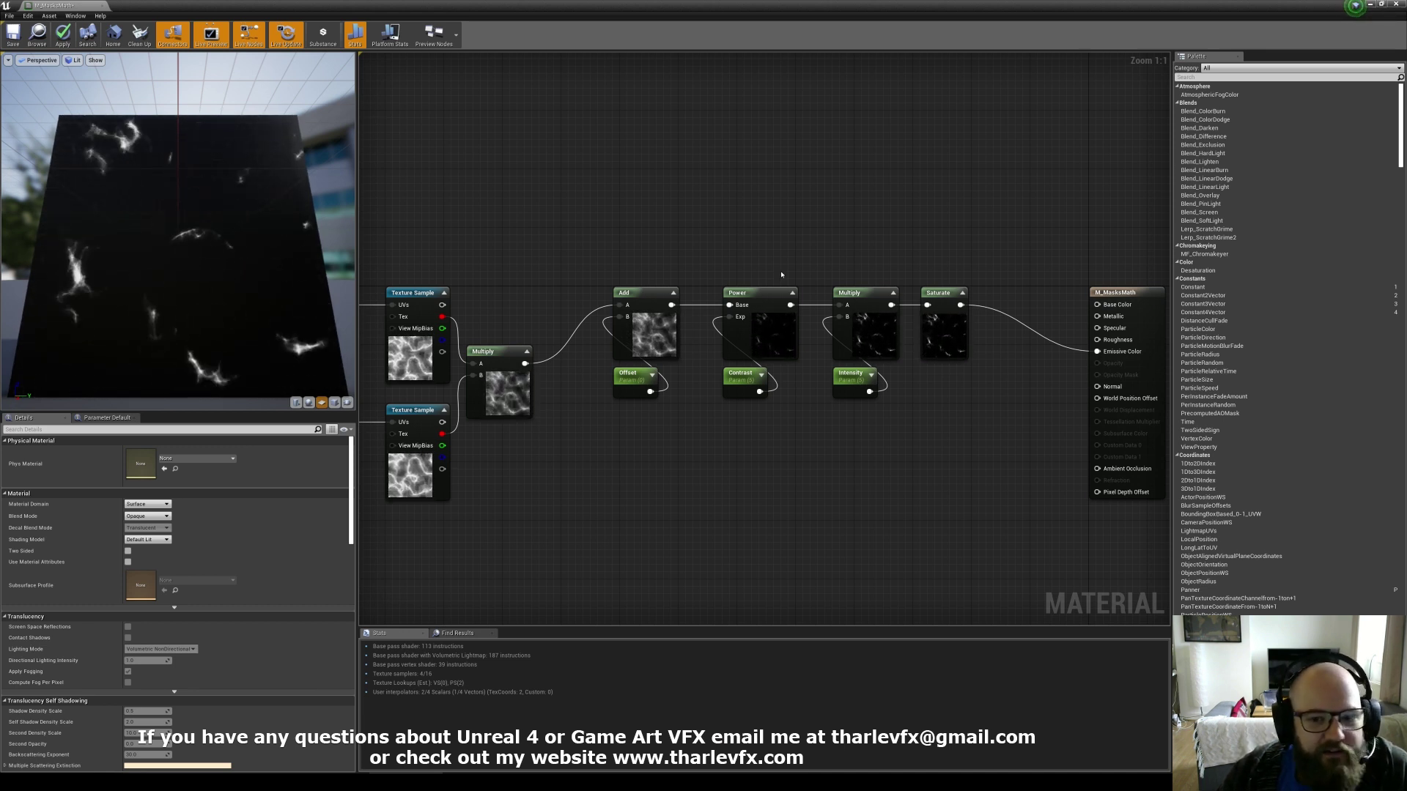
left_click_drag(628, 389, 627, 390)
left_click(600, 251)
right_click_drag(600, 251, 662, 238)
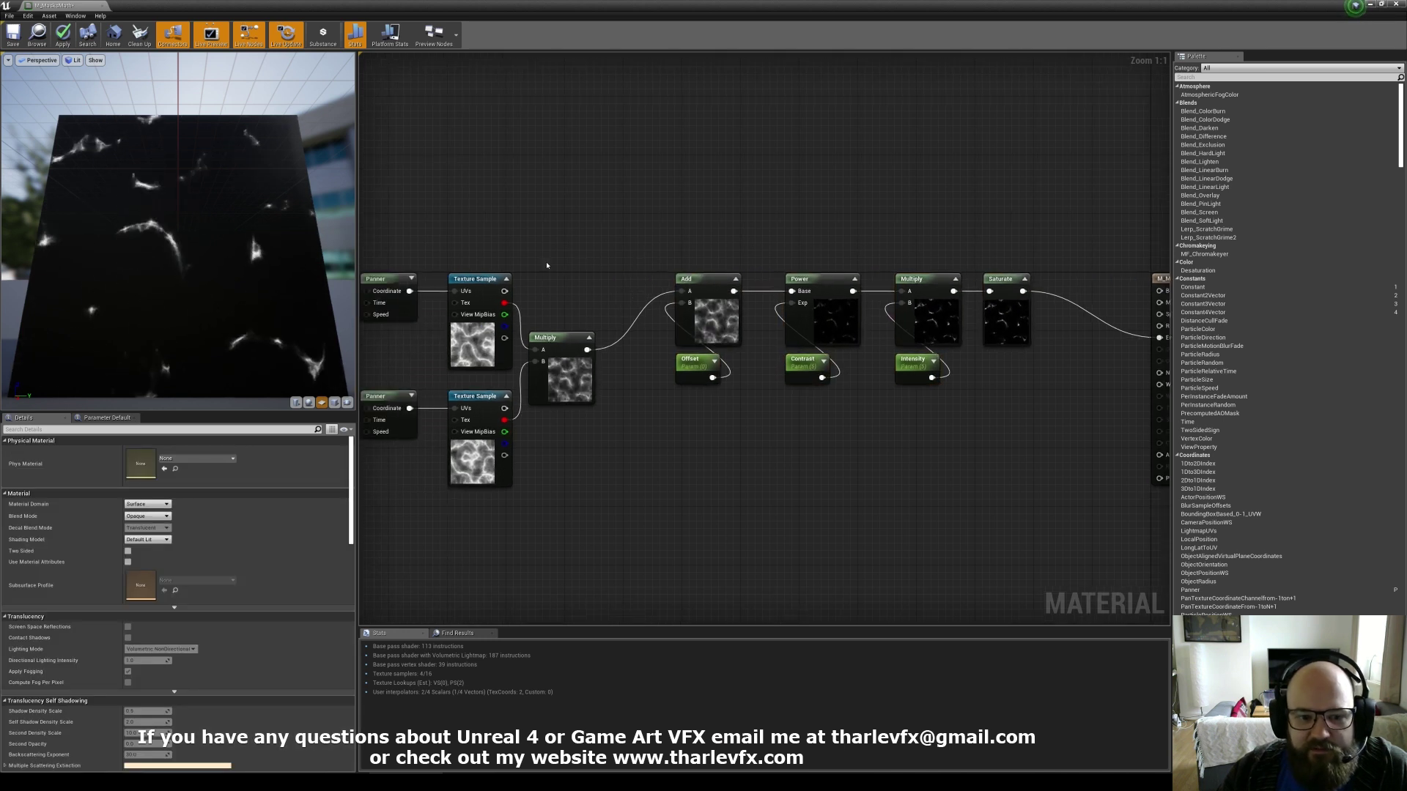
left_click_drag(466, 472, 466, 473)
left_click(491, 445)
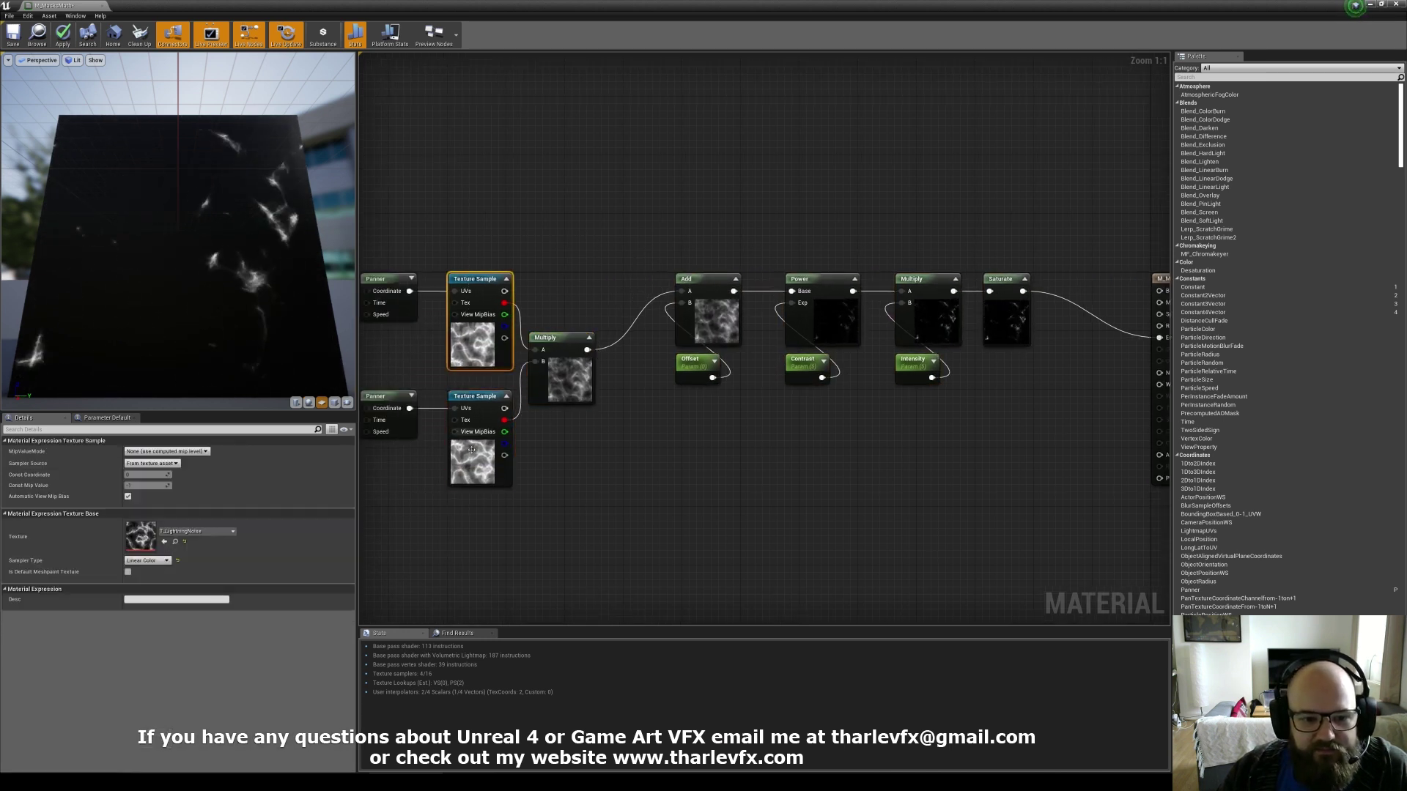
left_click(590, 357)
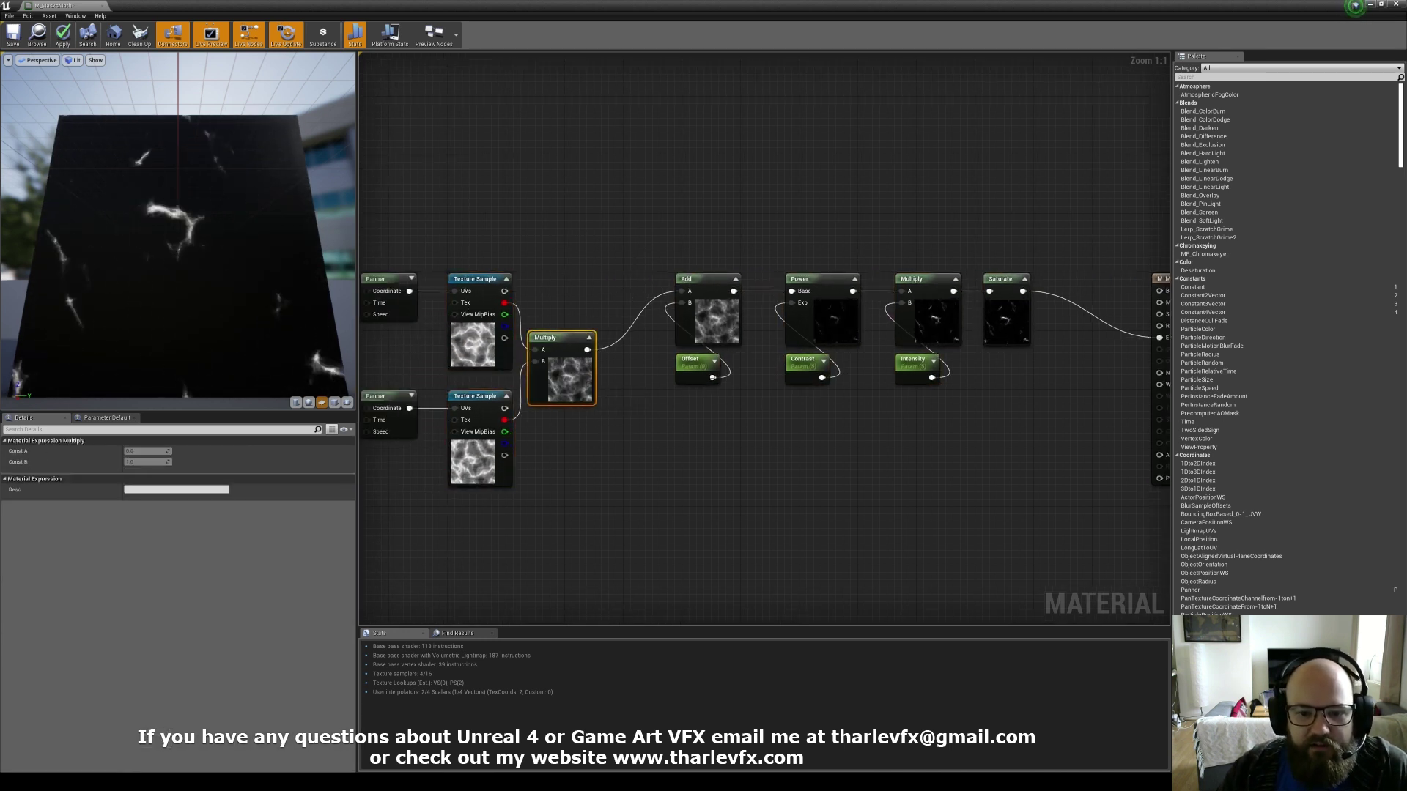
Try 0.5 as the Offset parameter's default value, and settle on -0.3.
left_click(694, 362)
left_click(161, 501)
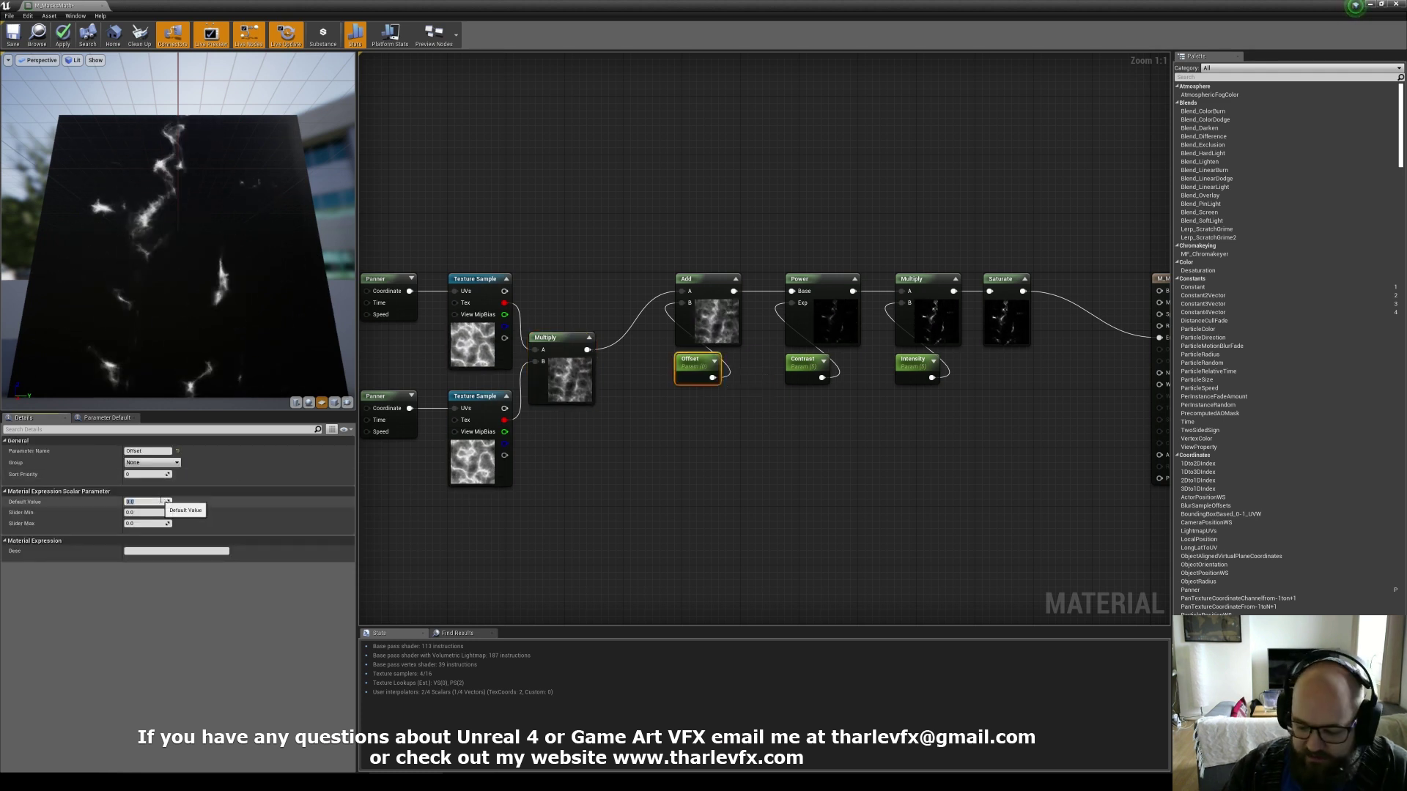
type("0.5")
key("Return")
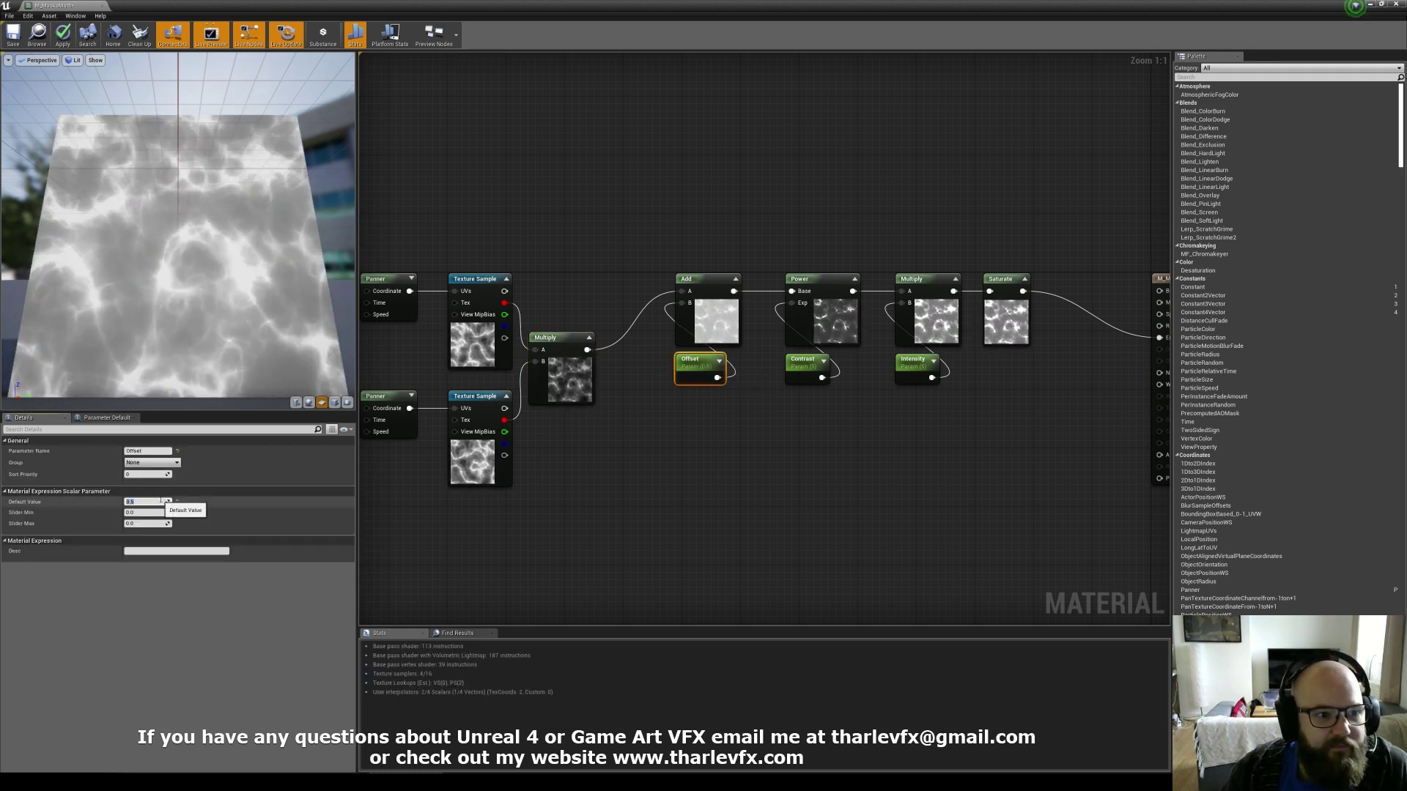
type("-0.3")
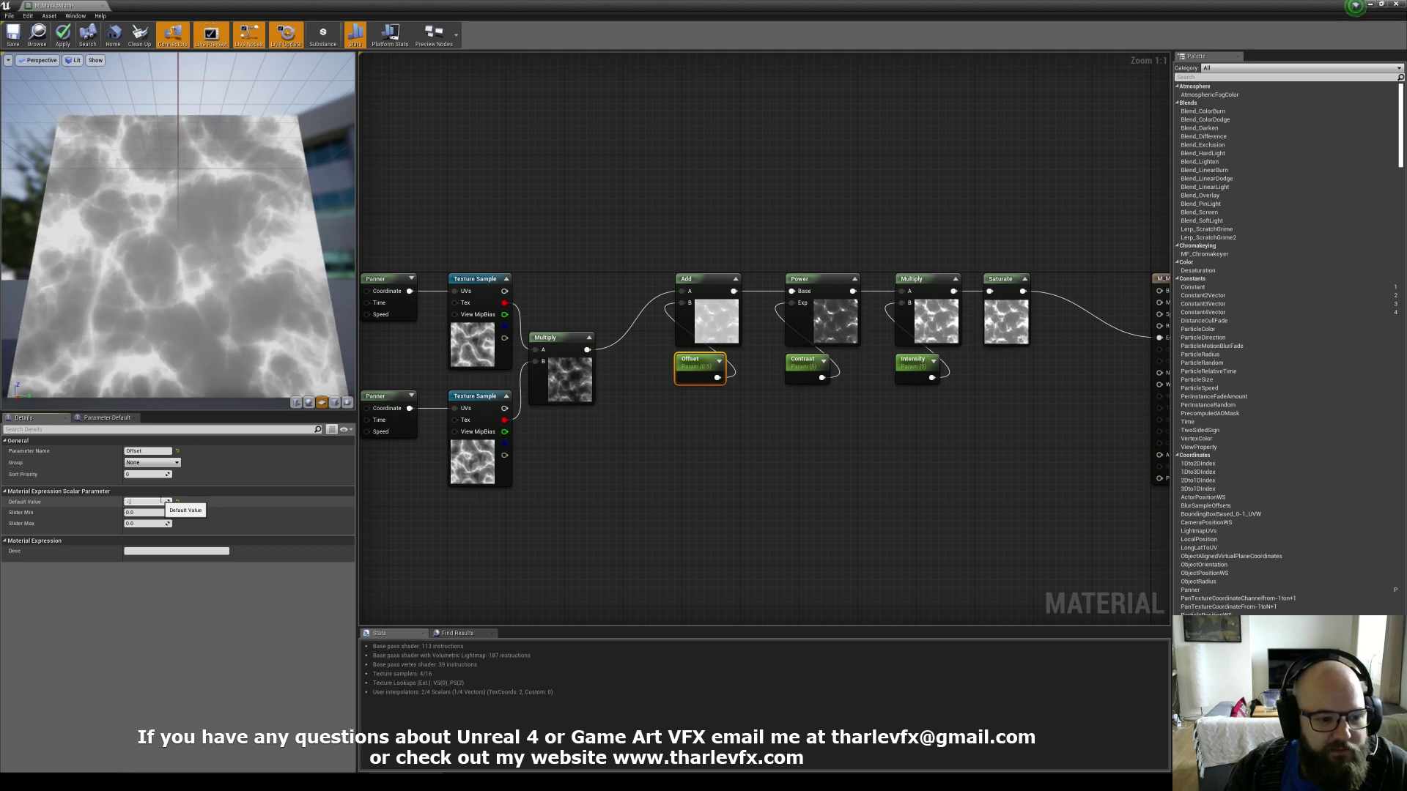
key("Return")
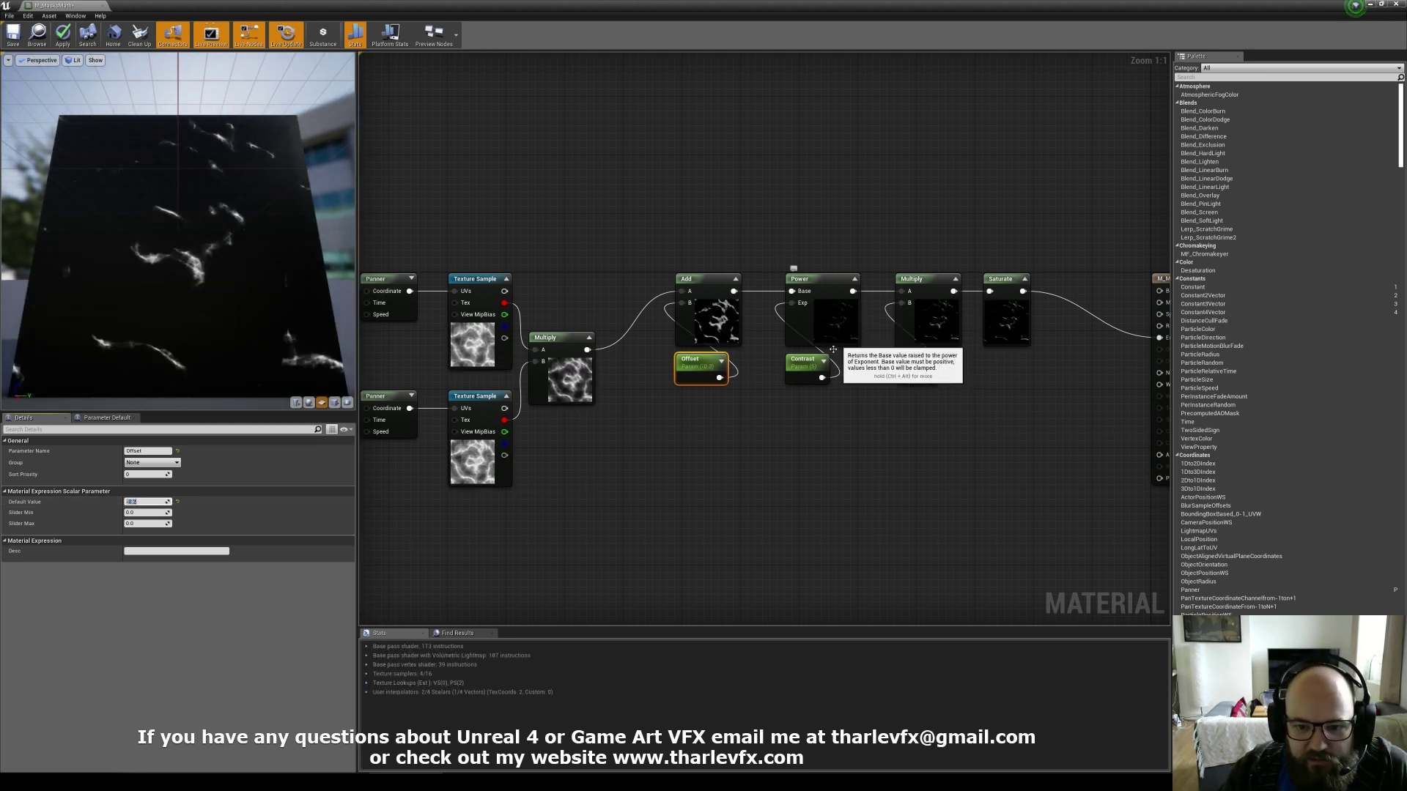
Set the Intensity parameter's default value to 500.
left_click(915, 361)
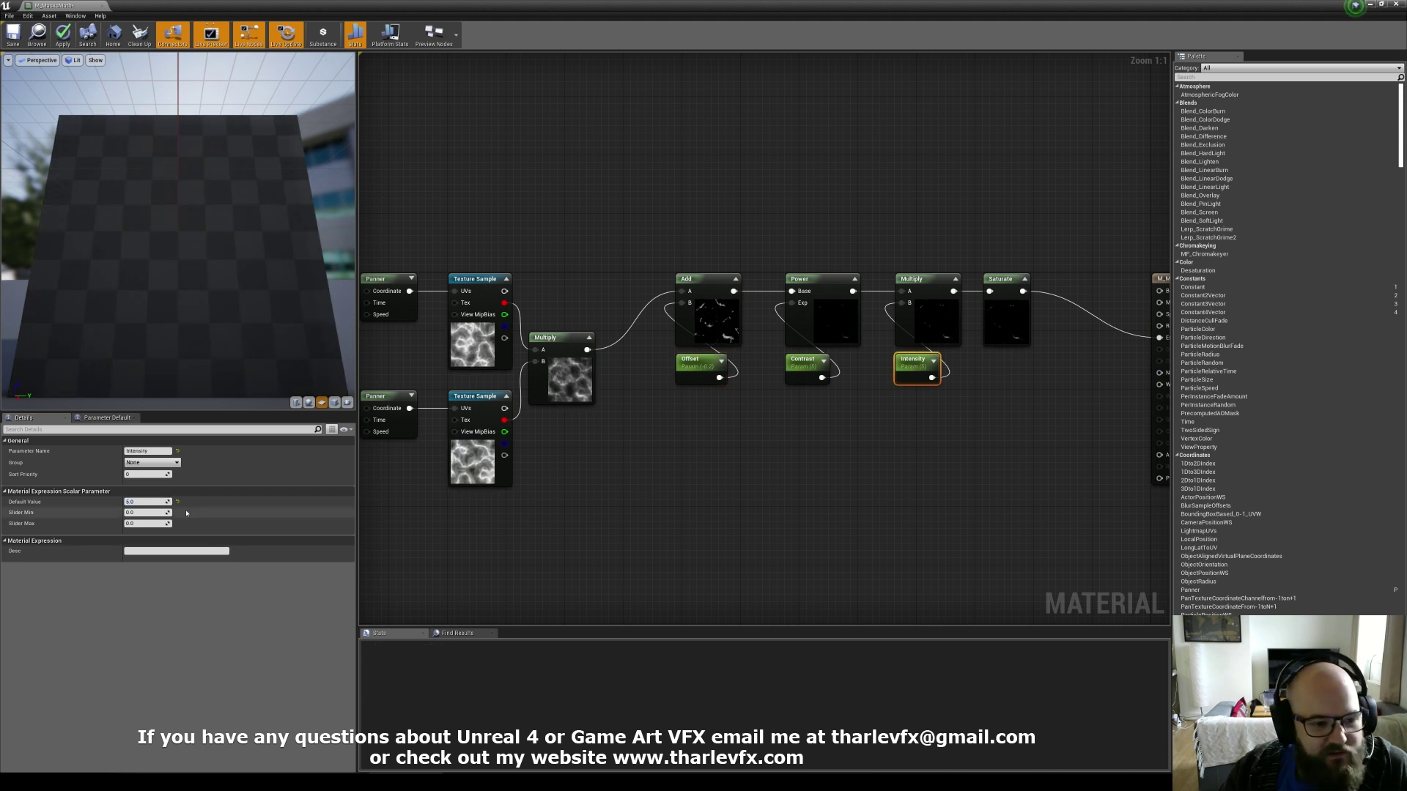
left_click(151, 502)
type("500")
key("Return")
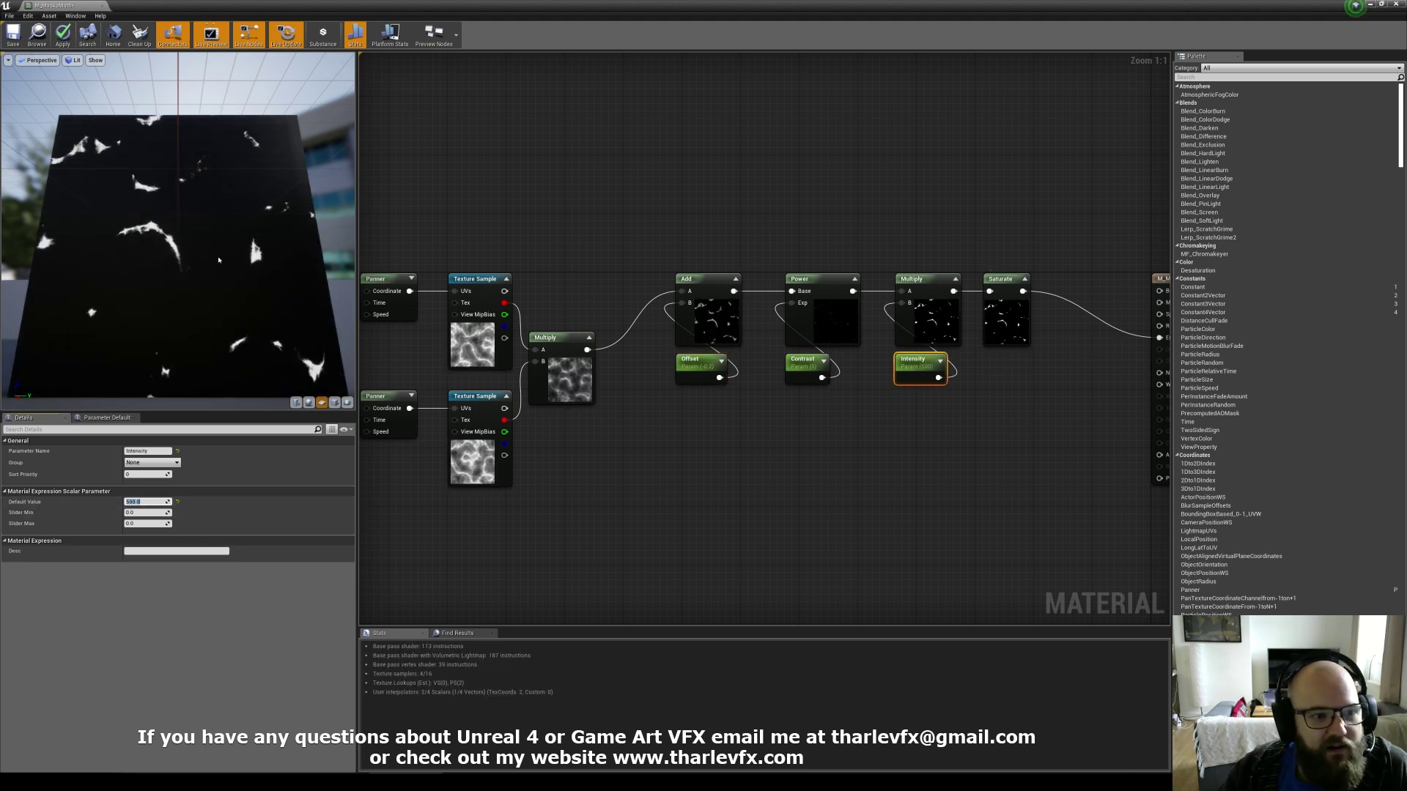
Examine the two lightning noise branches, each made of a Panner and a Texture Sample feeding the Multiply node.
right_click_drag(540, 521, 773, 518)
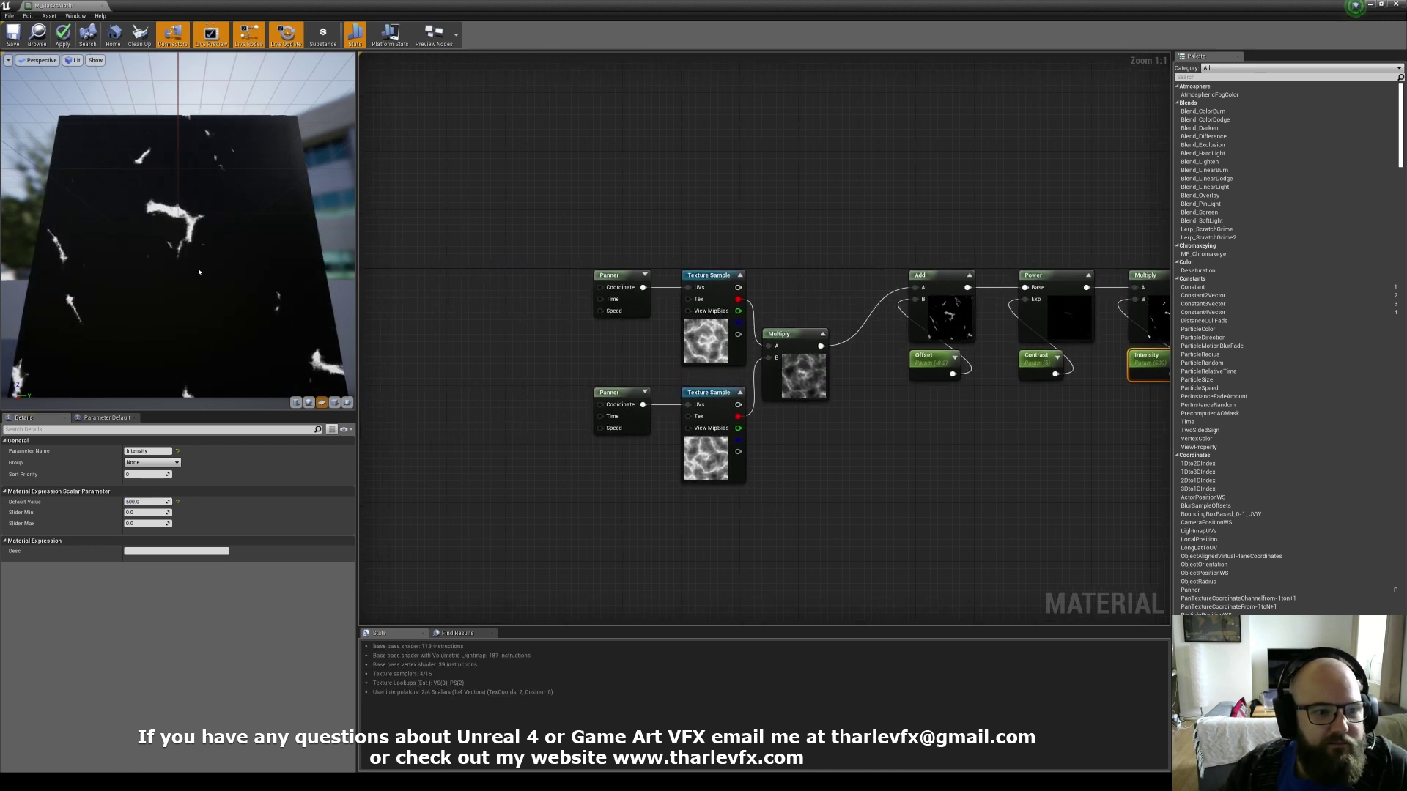
left_click_drag(713, 228, 681, 487)
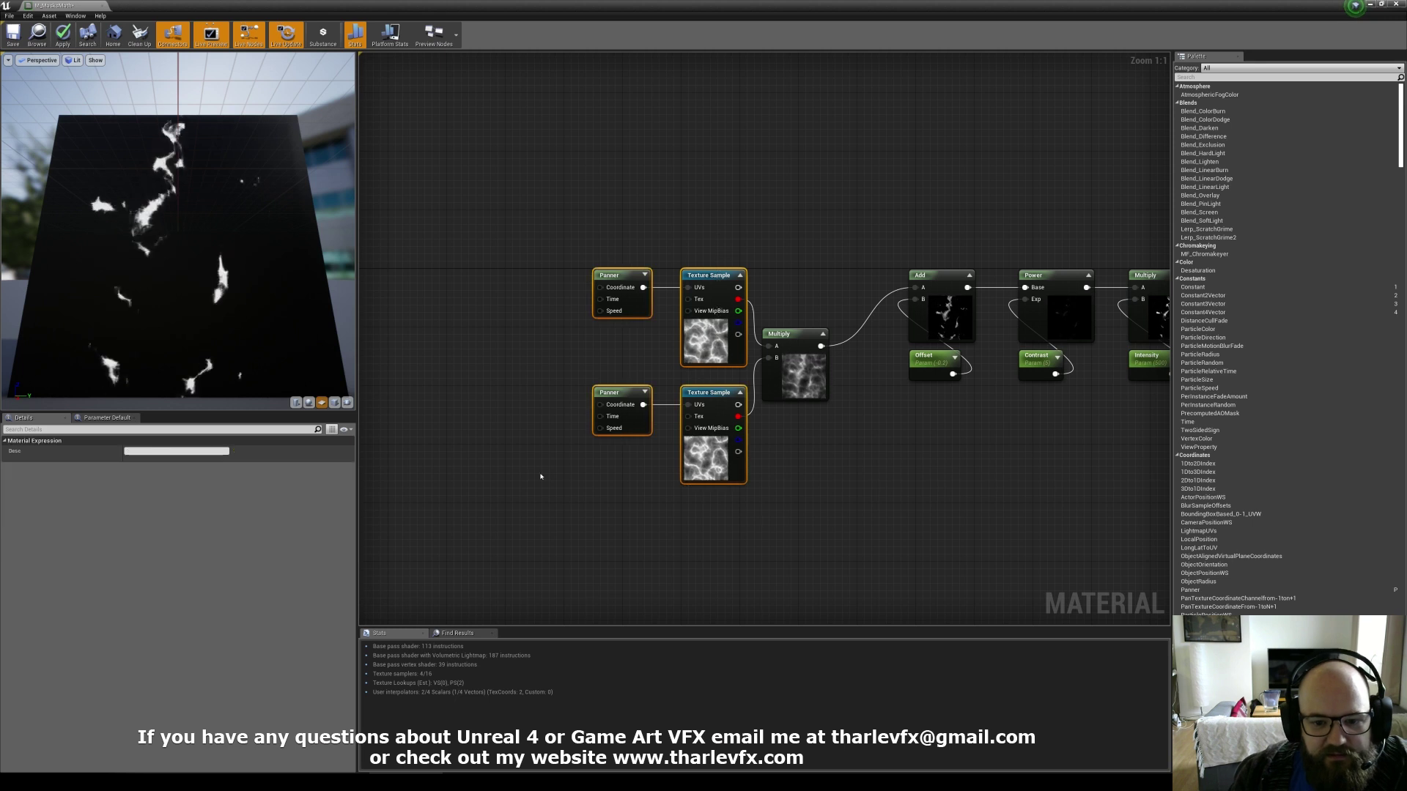
left_click(620, 454)
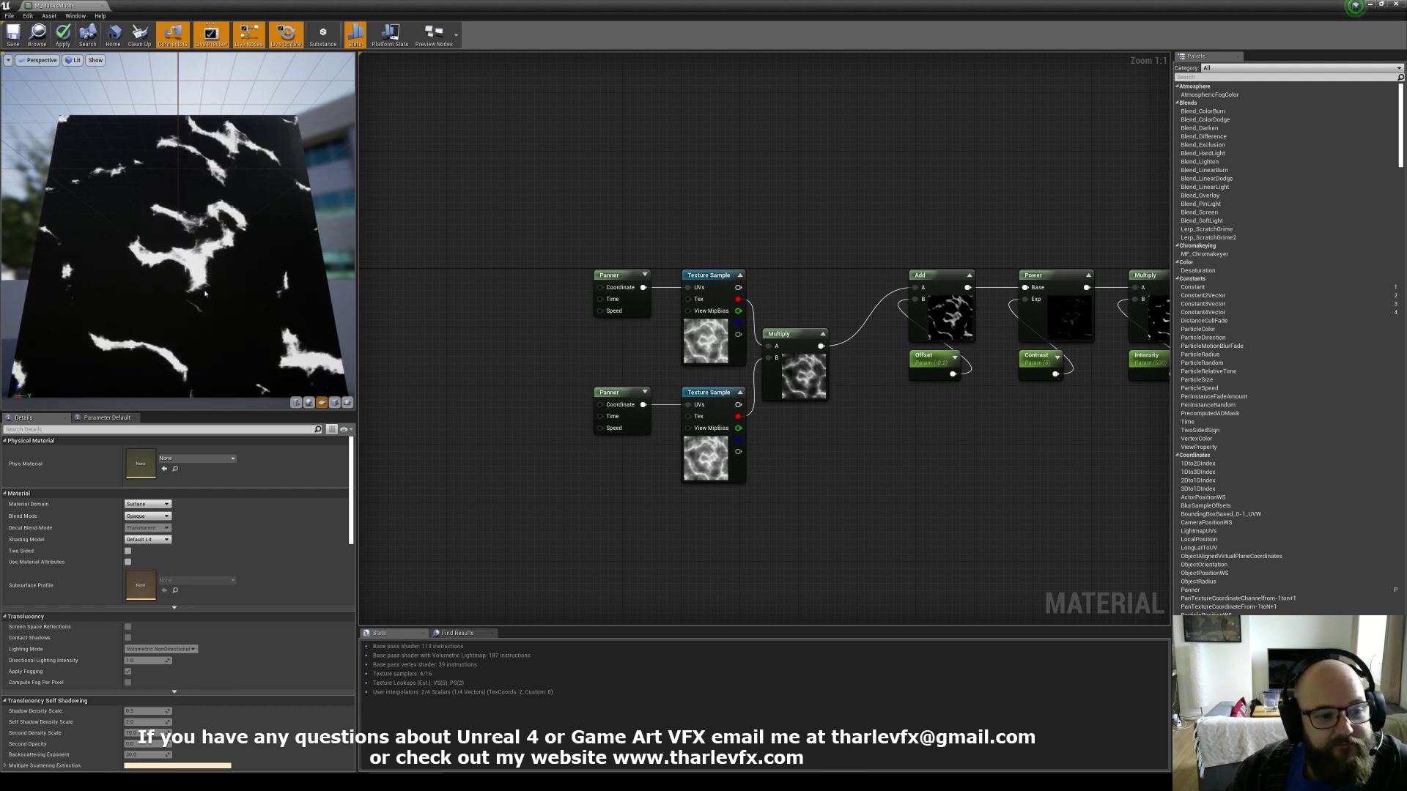
right_click_drag(480, 301, 512, 314)
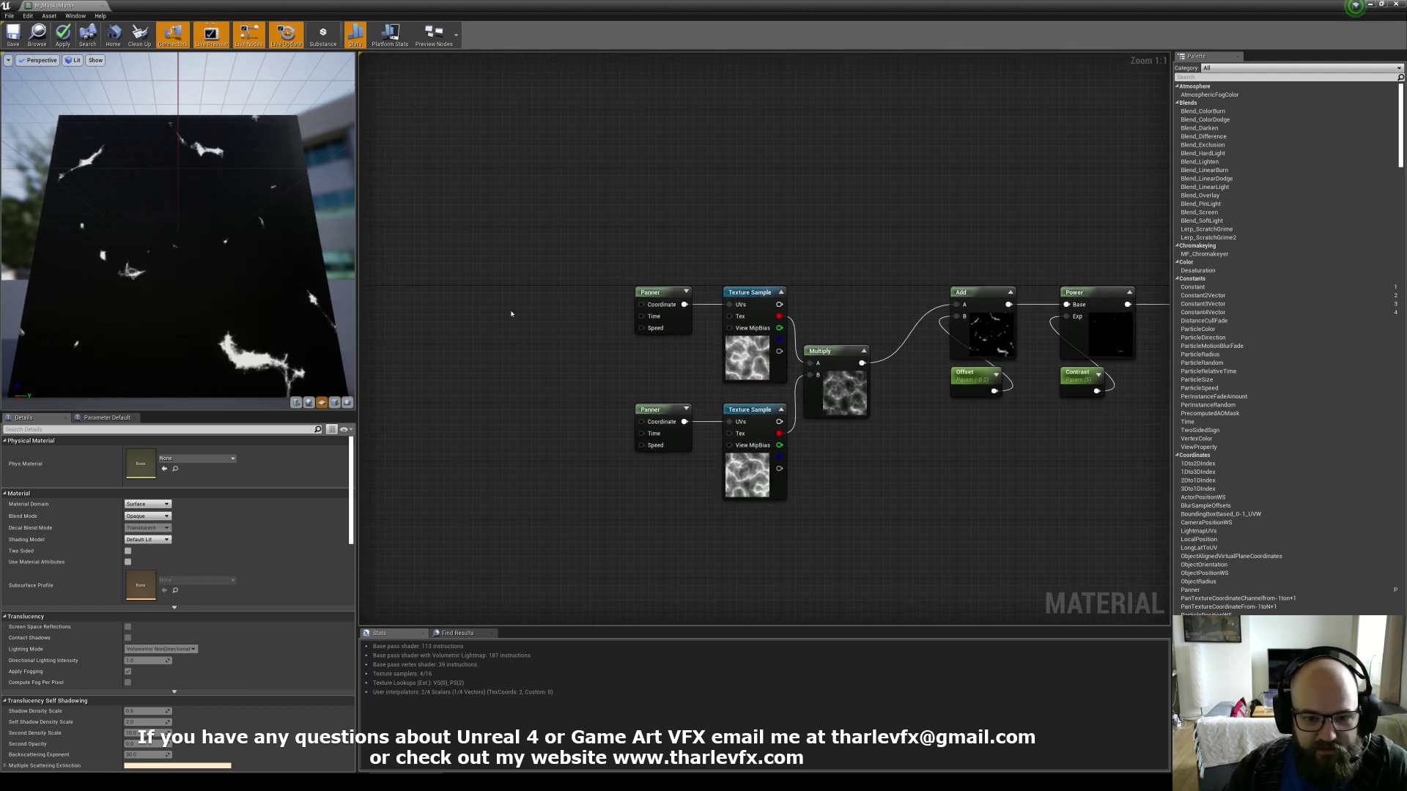
left_click(745, 364)
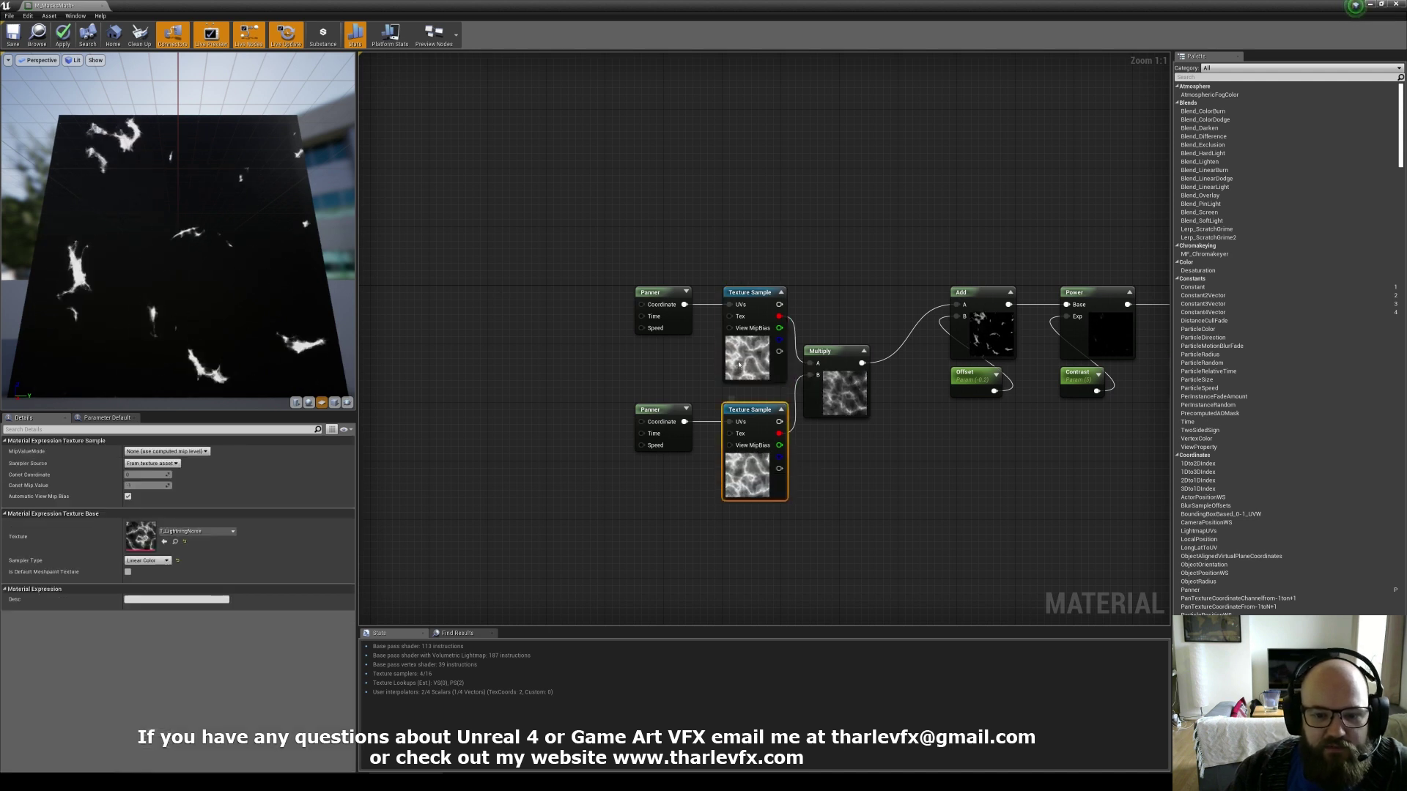
left_click(686, 367)
left_click(743, 358)
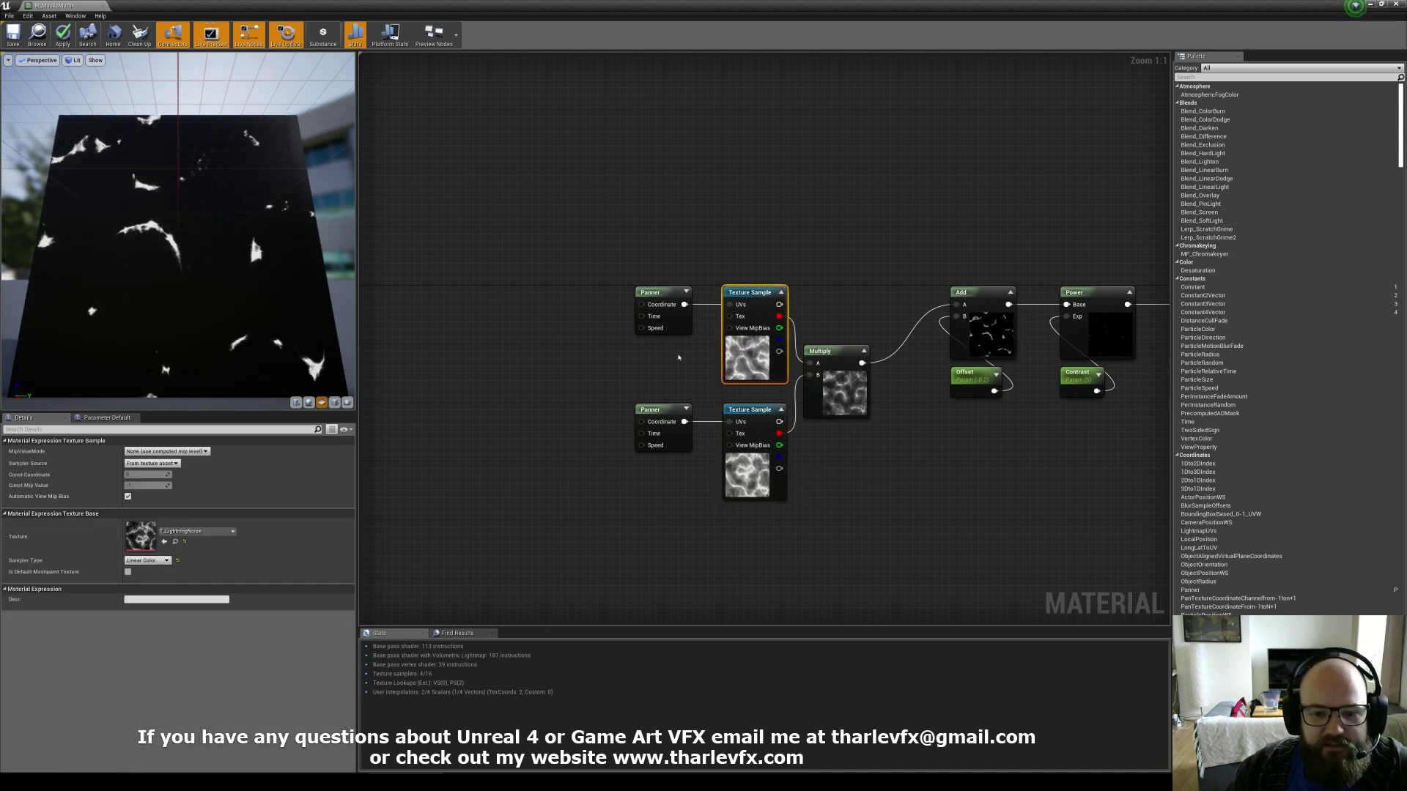
left_click(679, 359)
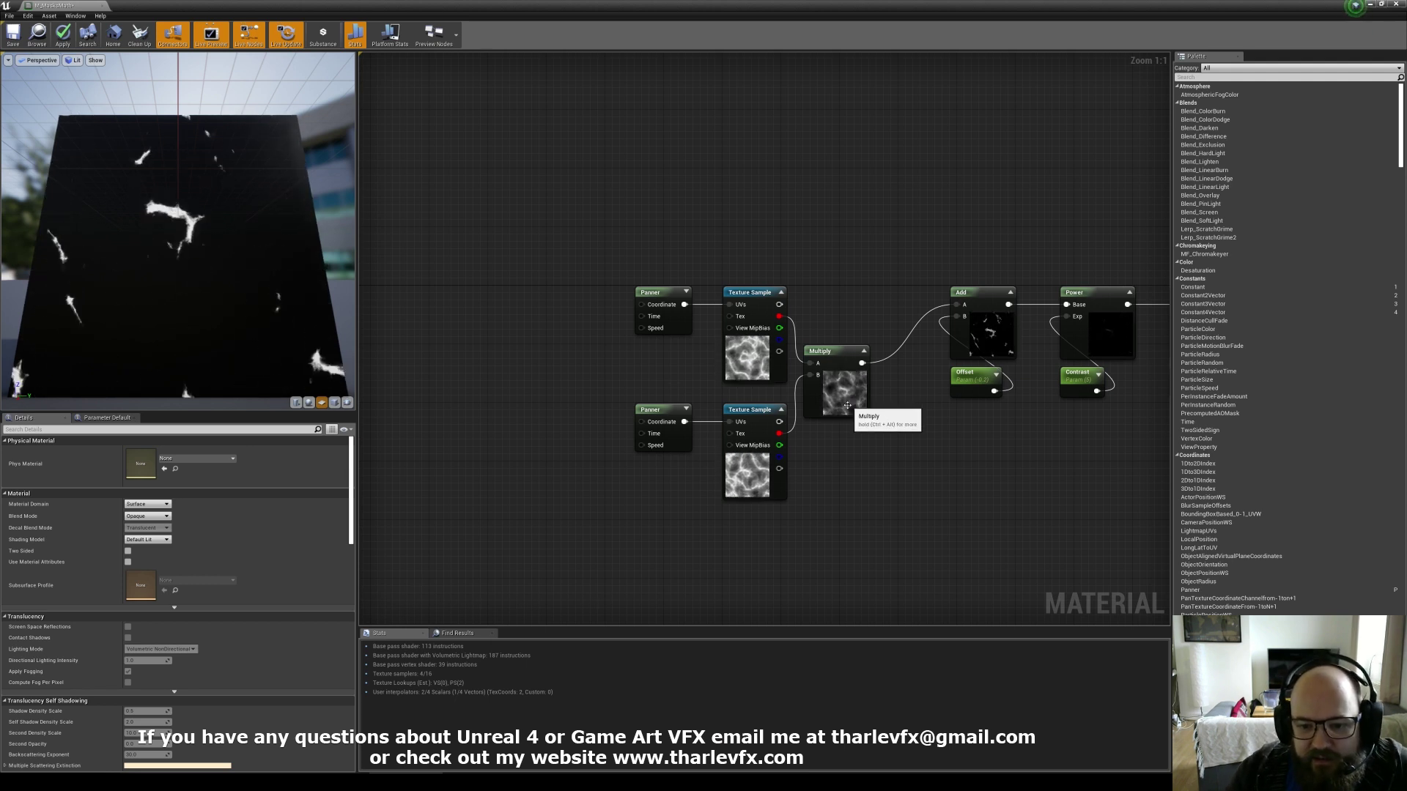
Add a texture coordinate node before the Panners and connect it to the upper Panner's Coordinate input.
key("u")
left_click(511, 307)
left_click_drag(534, 317, 509, 305)
left_click(516, 248)
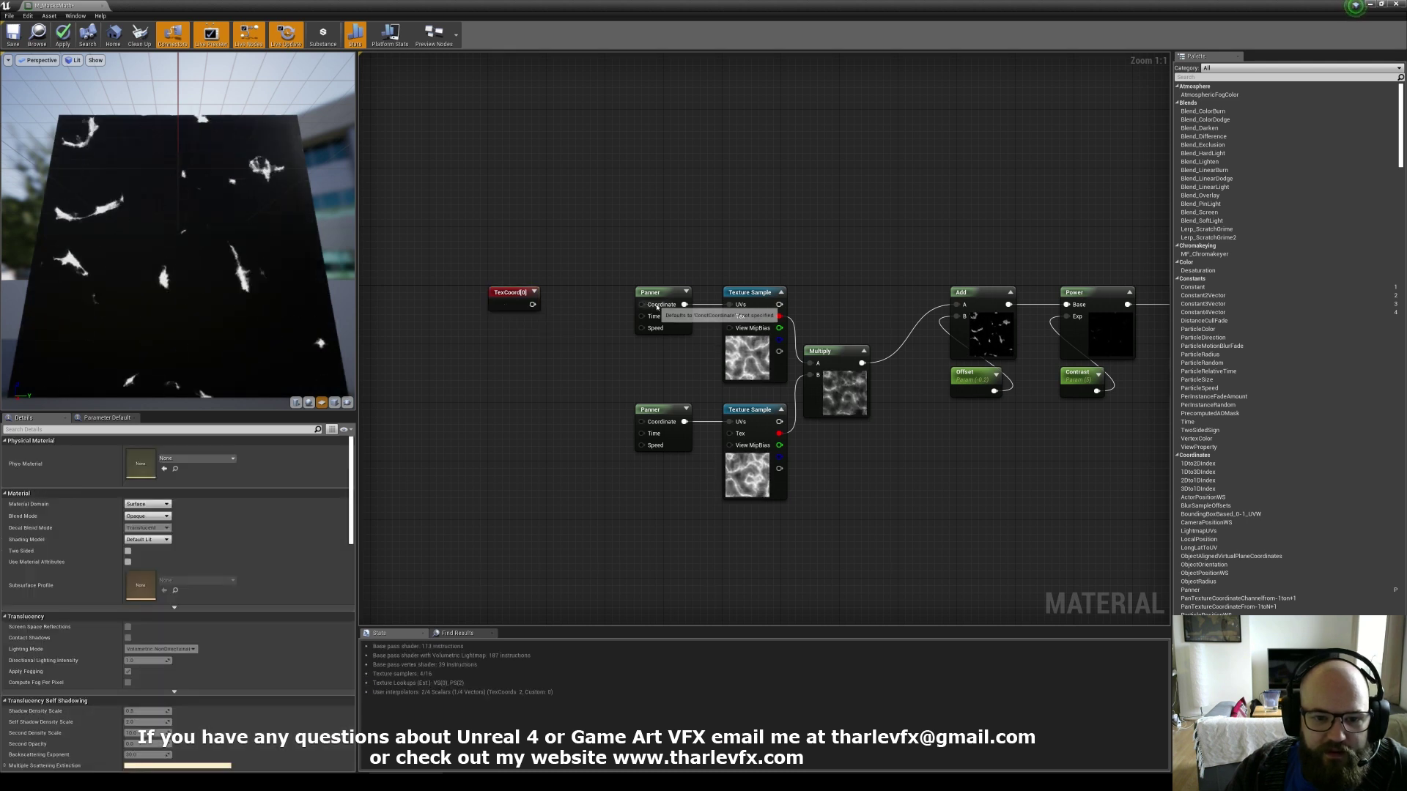
left_click_drag(657, 307, 529, 304)
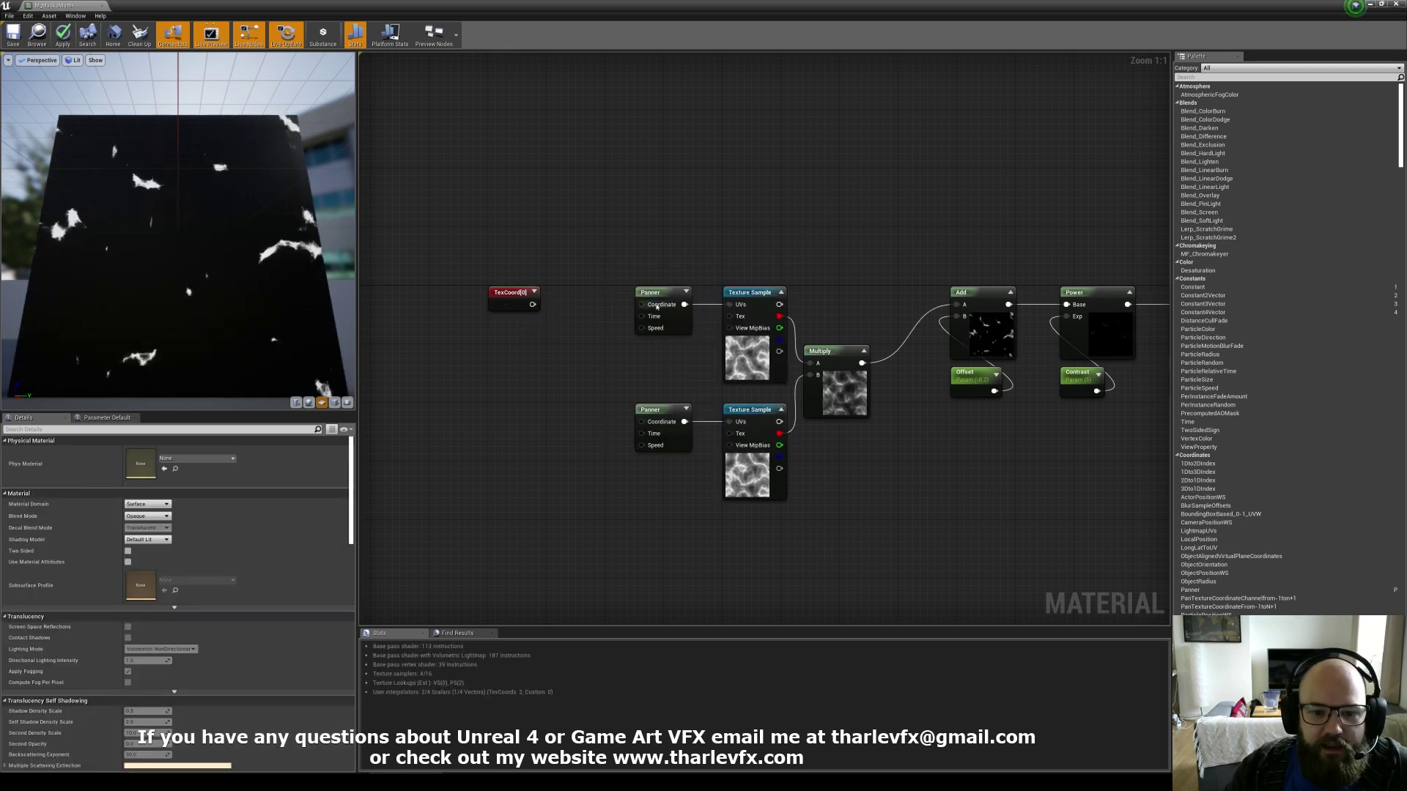
left_click(656, 305)
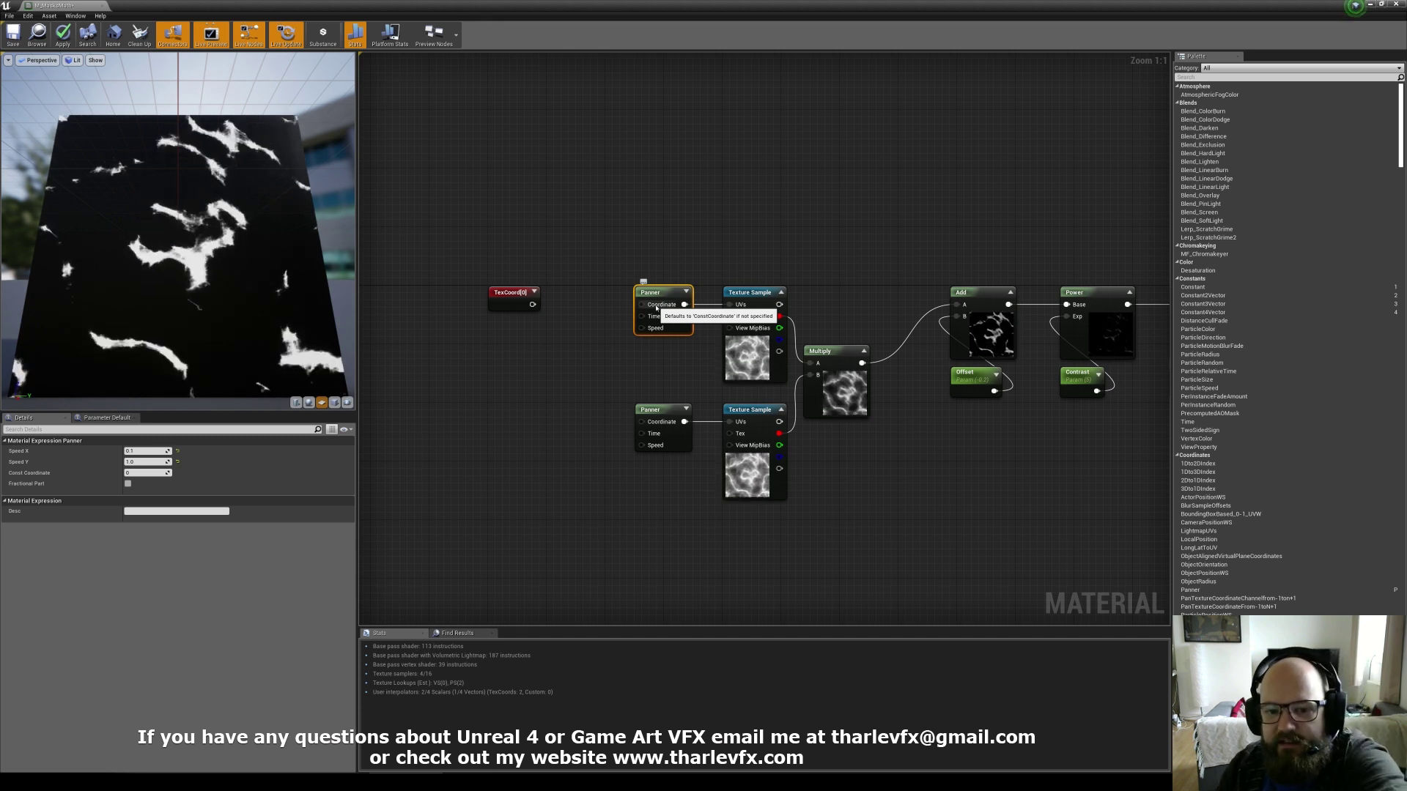
left_click(604, 301)
left_click_drag(530, 306, 643, 305)
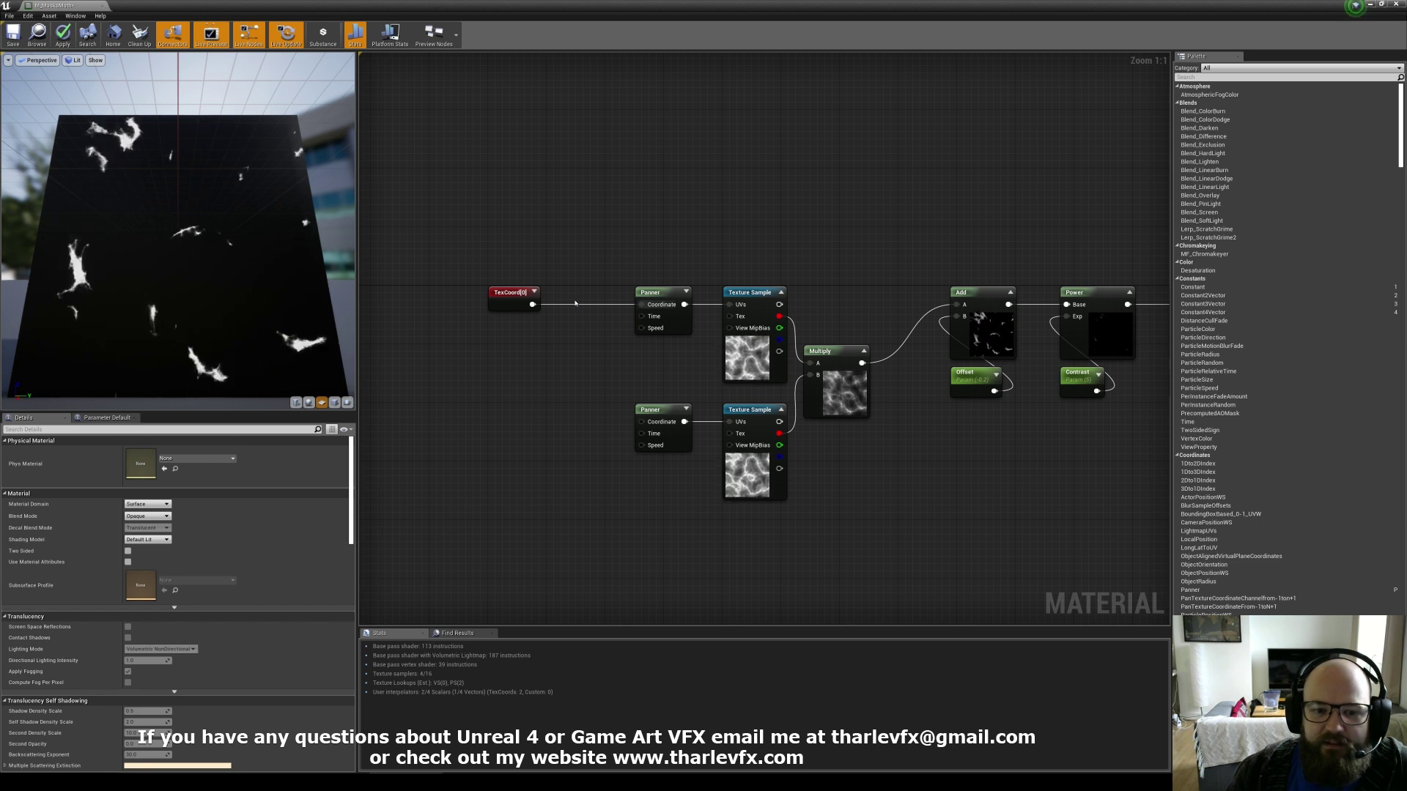
Insert a Multiply node between the texture coordinate node and the lower Panner's Coordinate input.
left_click_drag(530, 305, 642, 422)
left_click_drag(532, 305, 540, 416)
type("*")
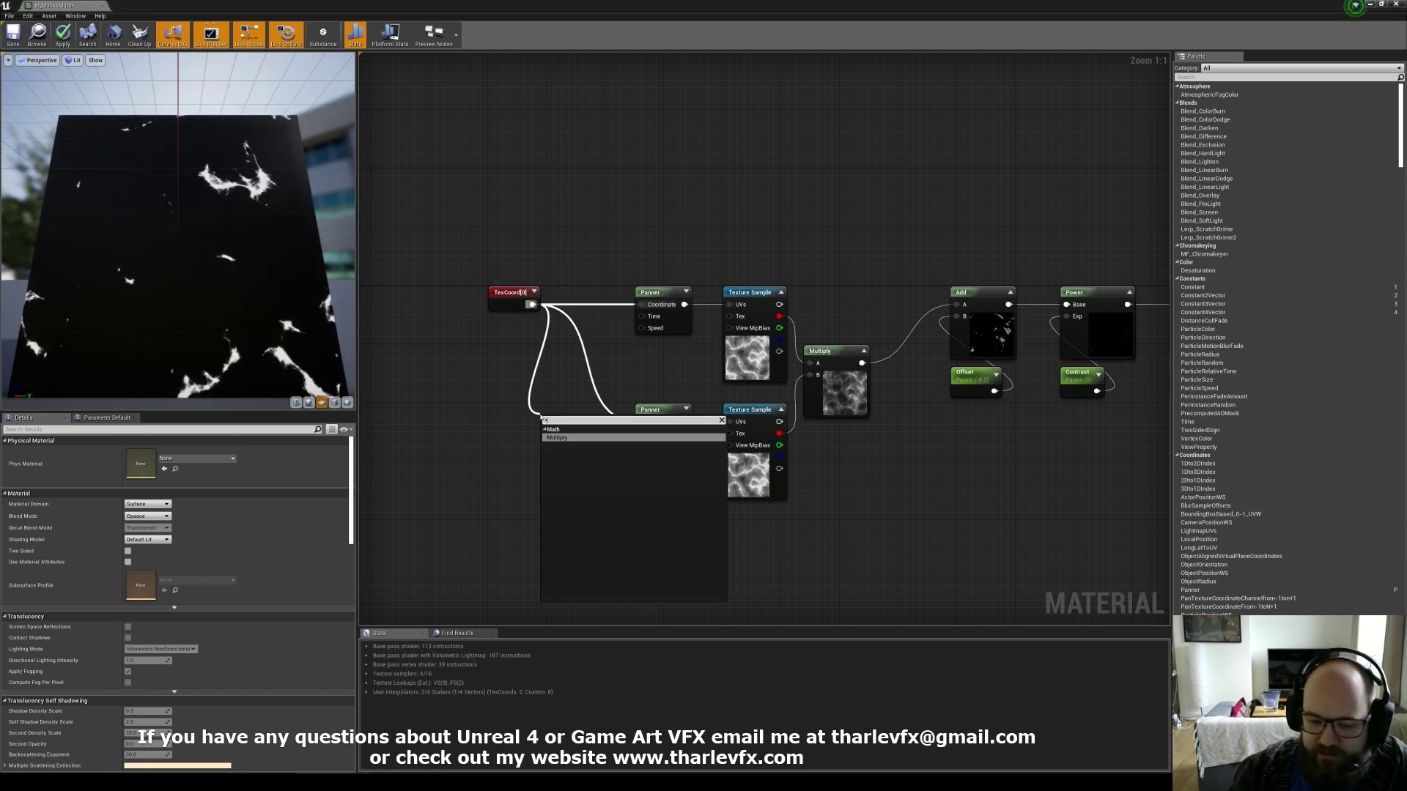
left_click(608, 439)
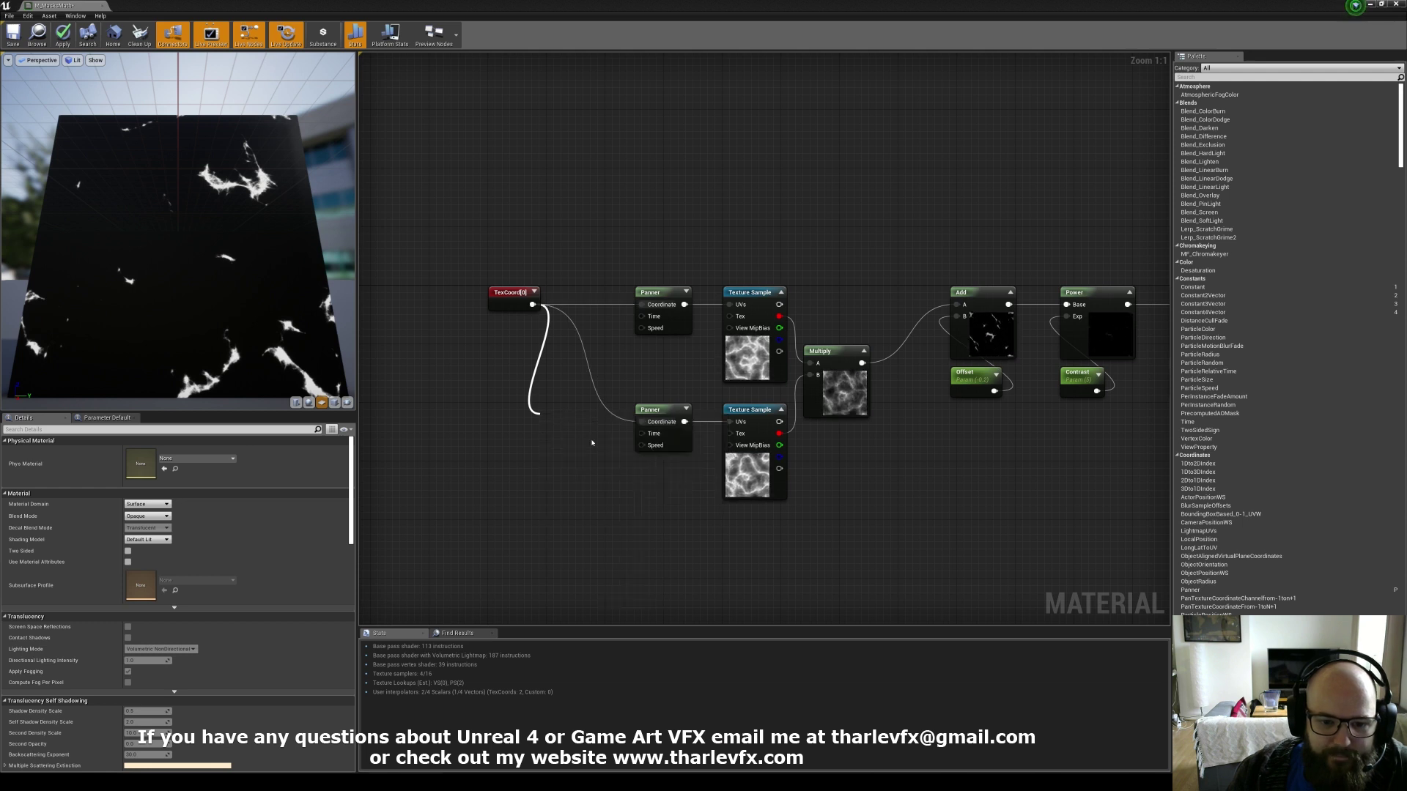
left_click_drag(578, 435, 581, 433)
left_click_drag(562, 427, 569, 417)
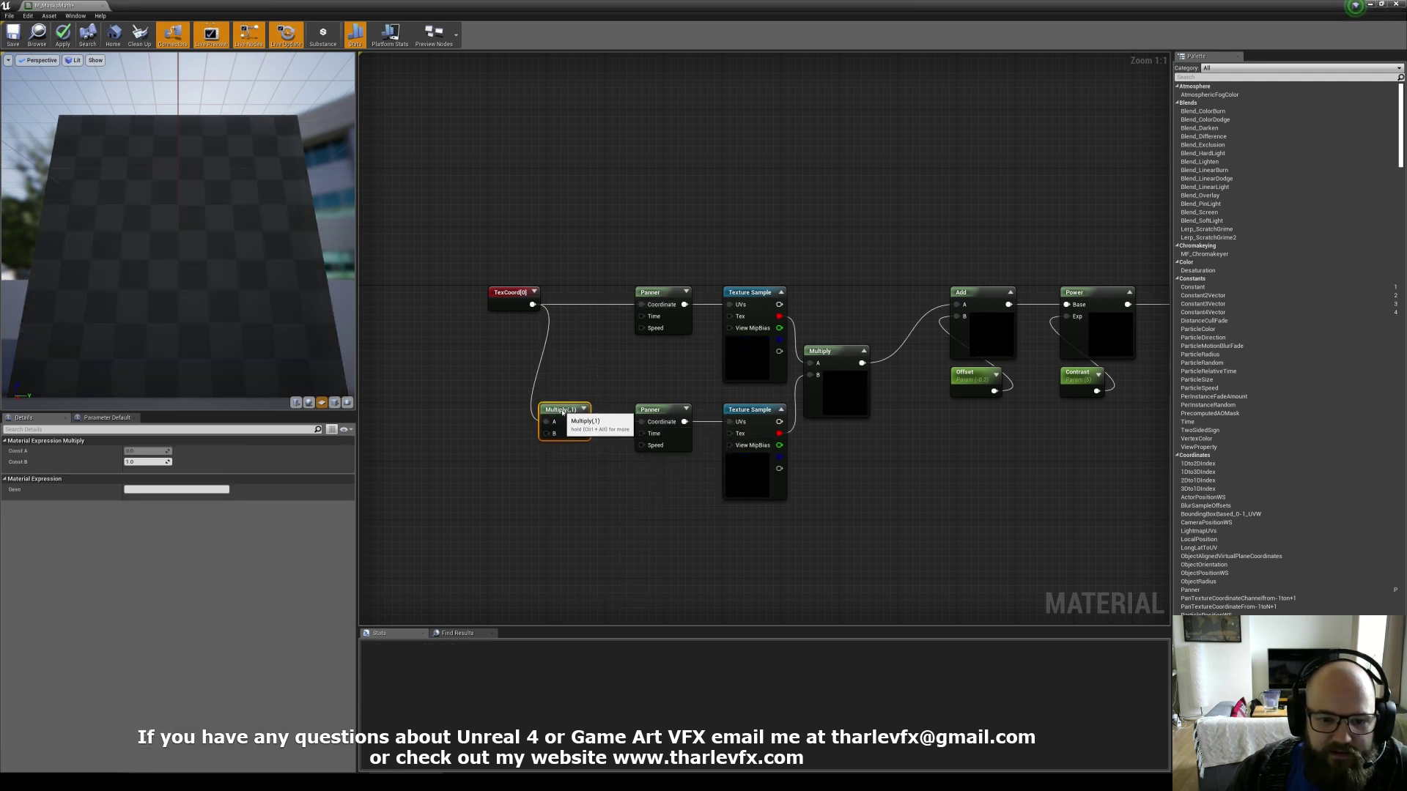
Try 1.02 as the texture coordinate Multiply node's Const B value, and settle on 1.05.
left_click(149, 462)
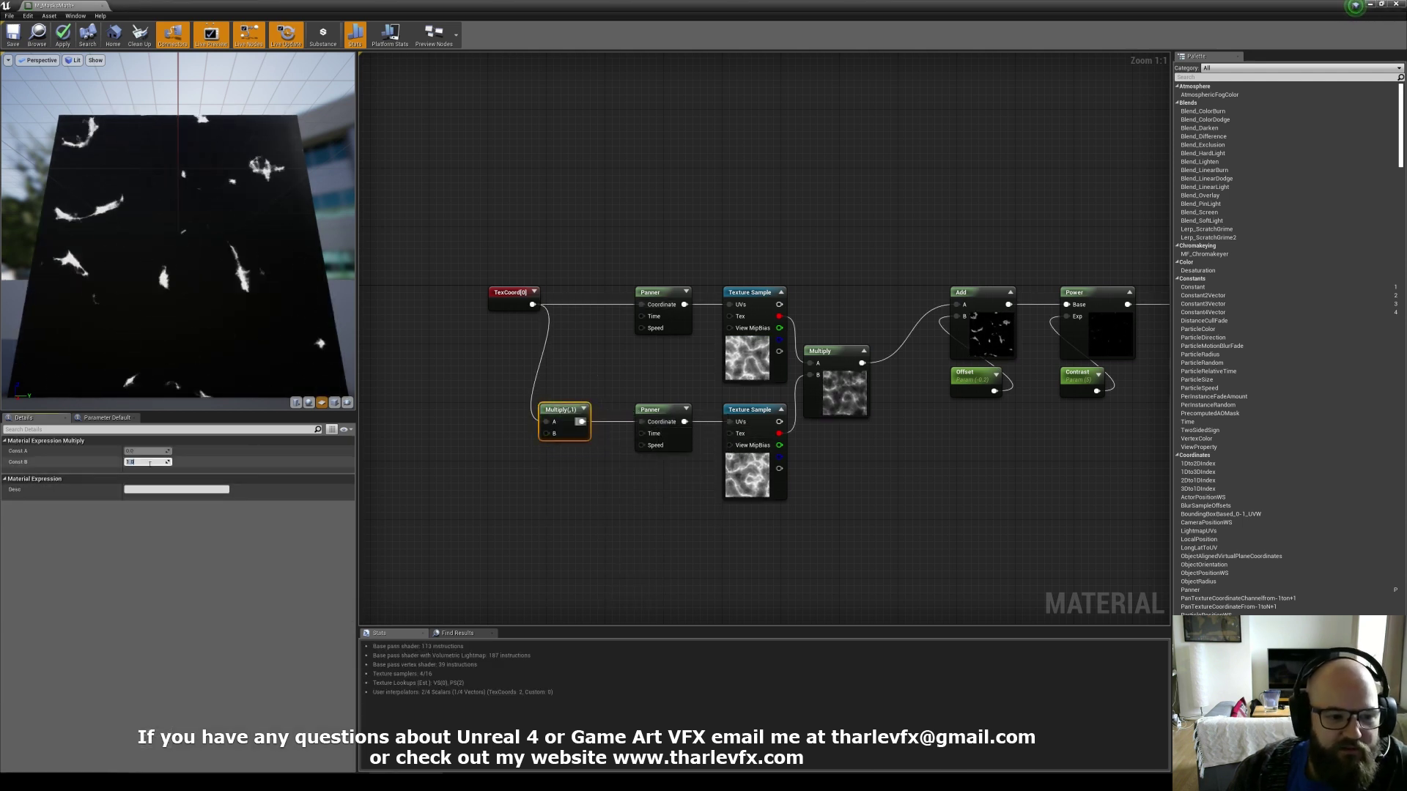
type("1.02")
key("Return")
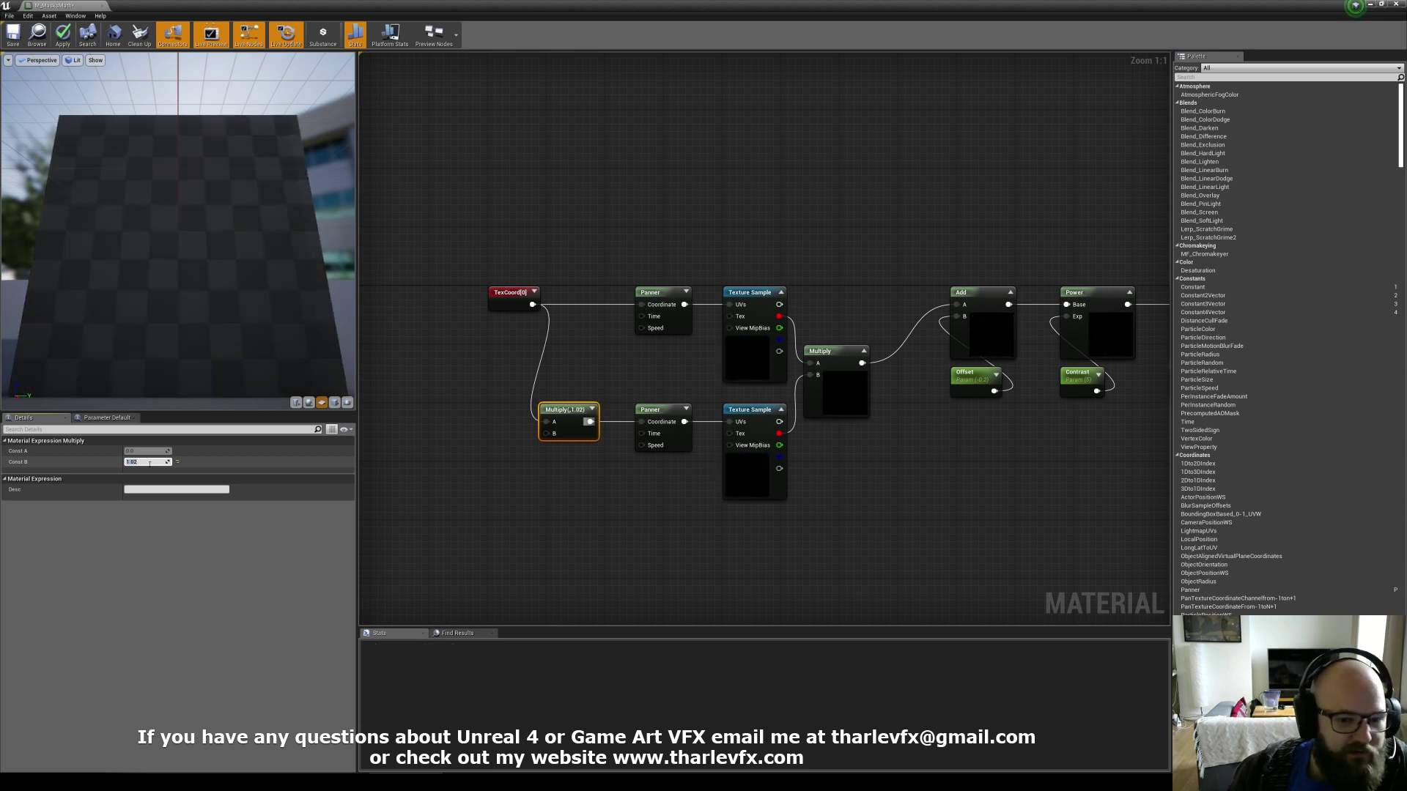
type("1.05")
key("Return")
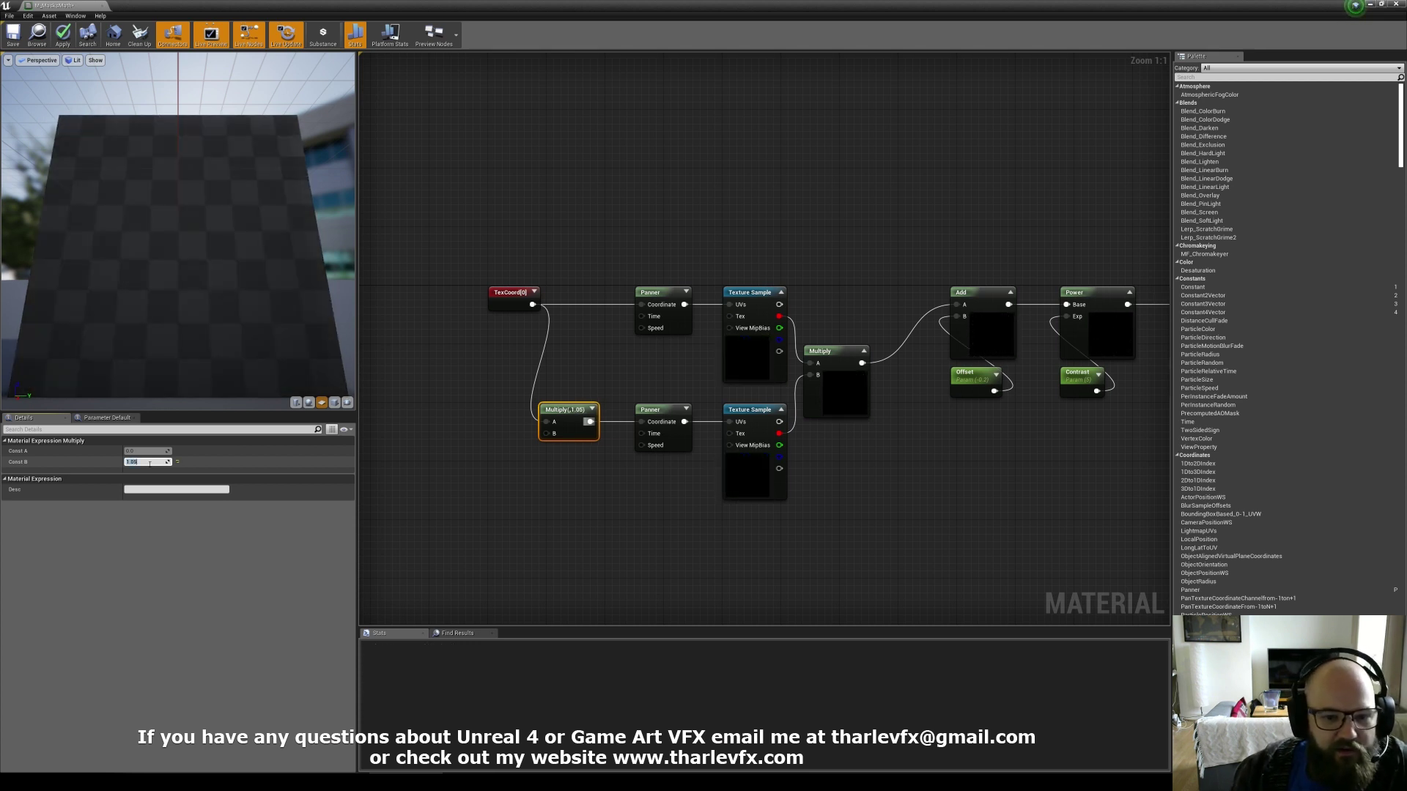
left_click(616, 425)
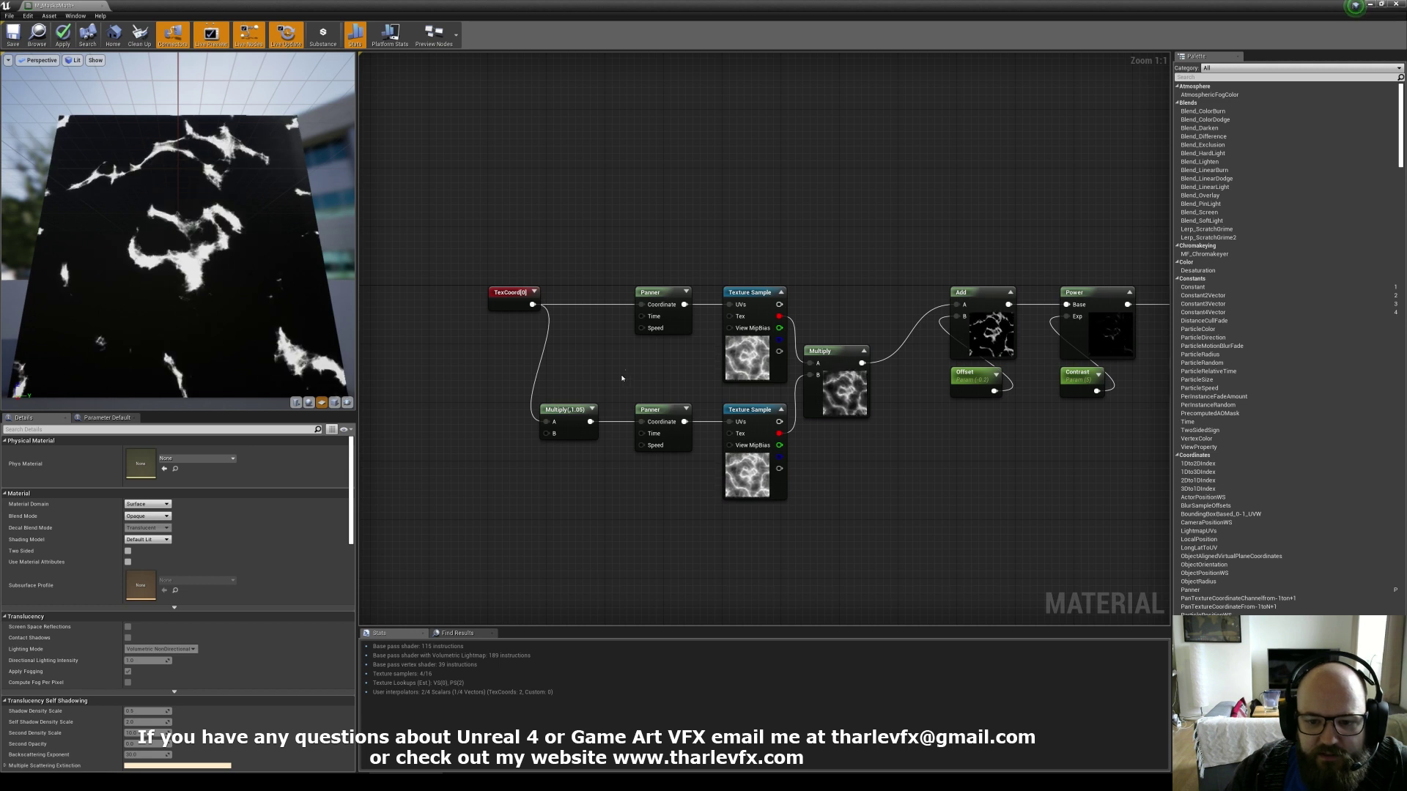
left_click(586, 410)
left_click(627, 374)
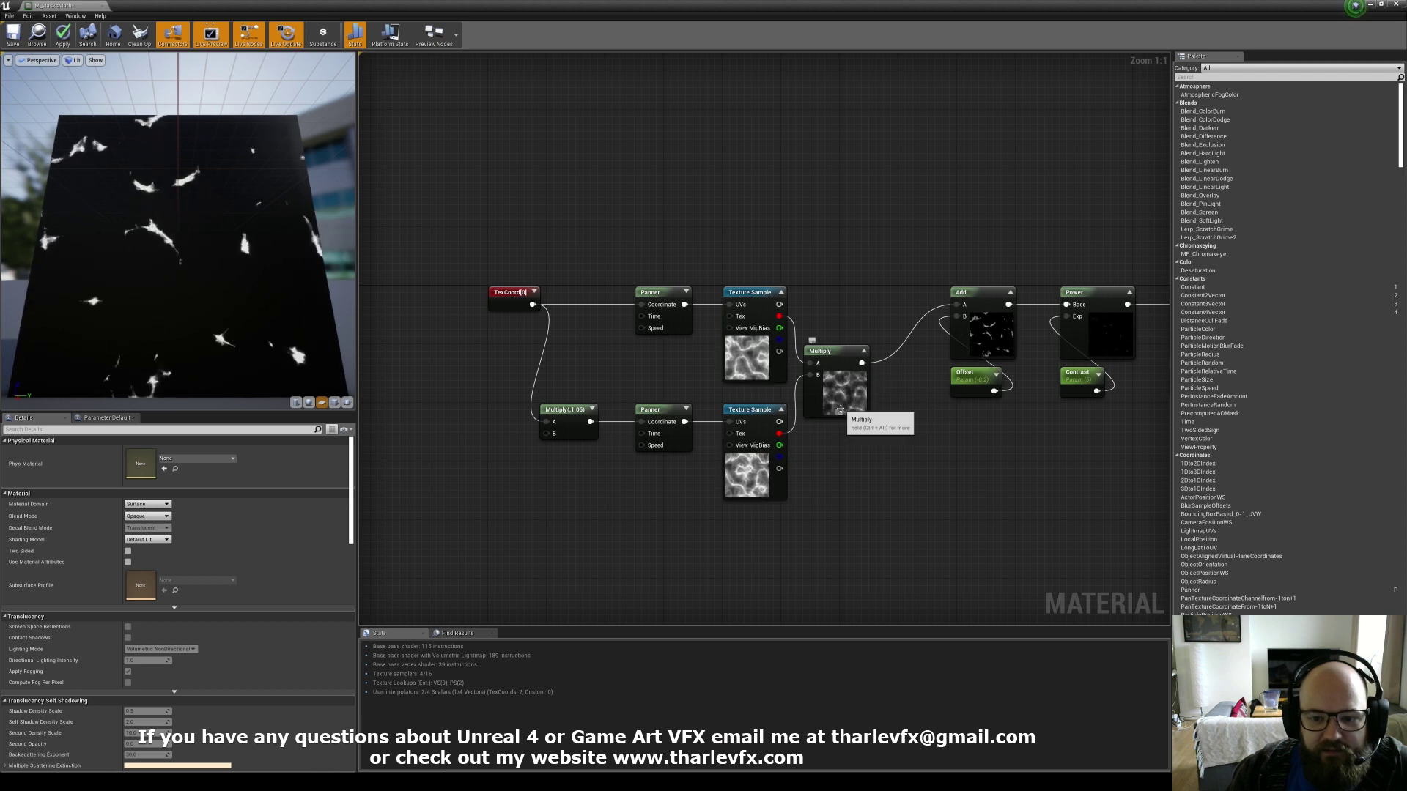
left_click(575, 430)
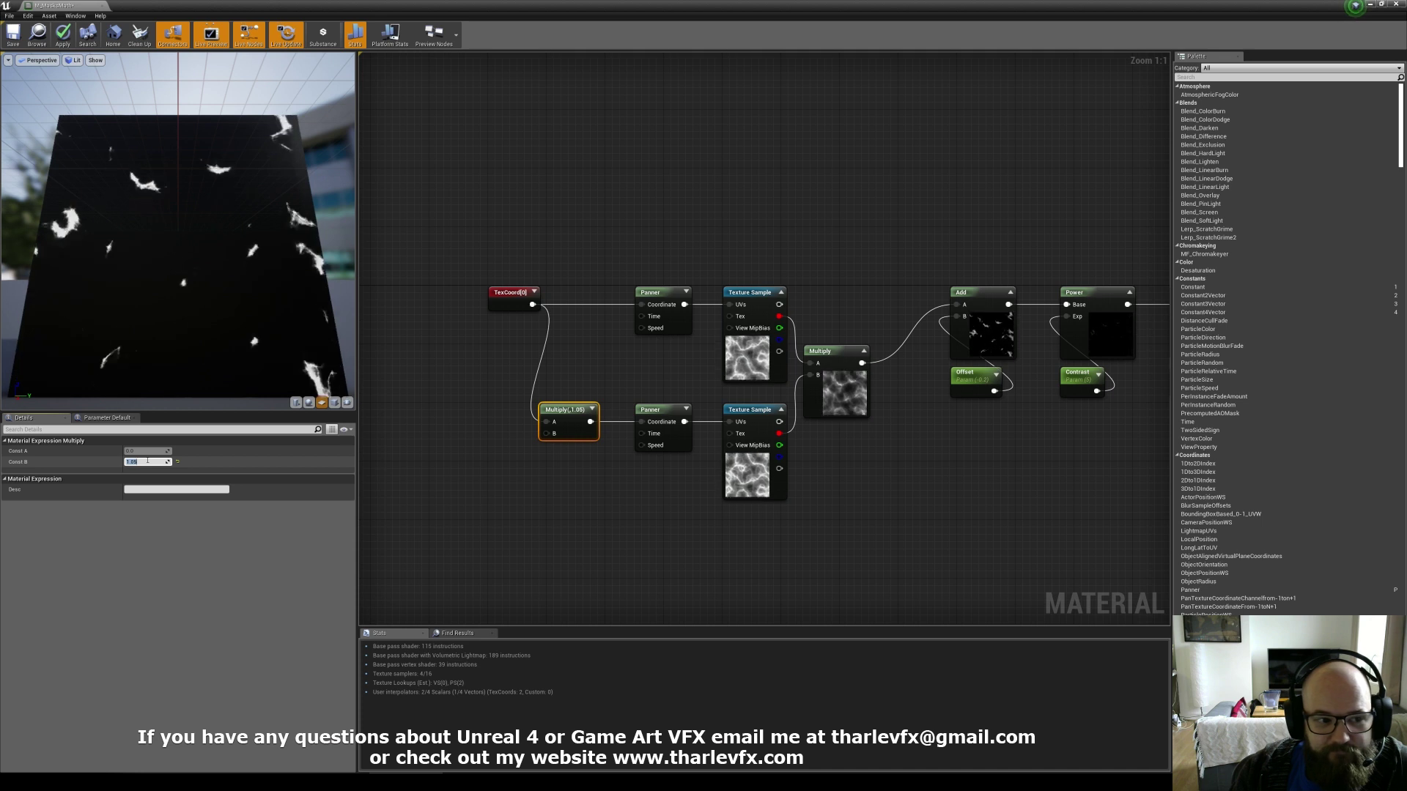
Connect the noise Multiply output directly to the Power node's Base and move the Add and Offset nodes below the chain.
left_click(617, 244)
scroll(623, 242, "down", 1)
right_click_drag(623, 242, 613, 273)
scroll(657, 273, "down", 1)
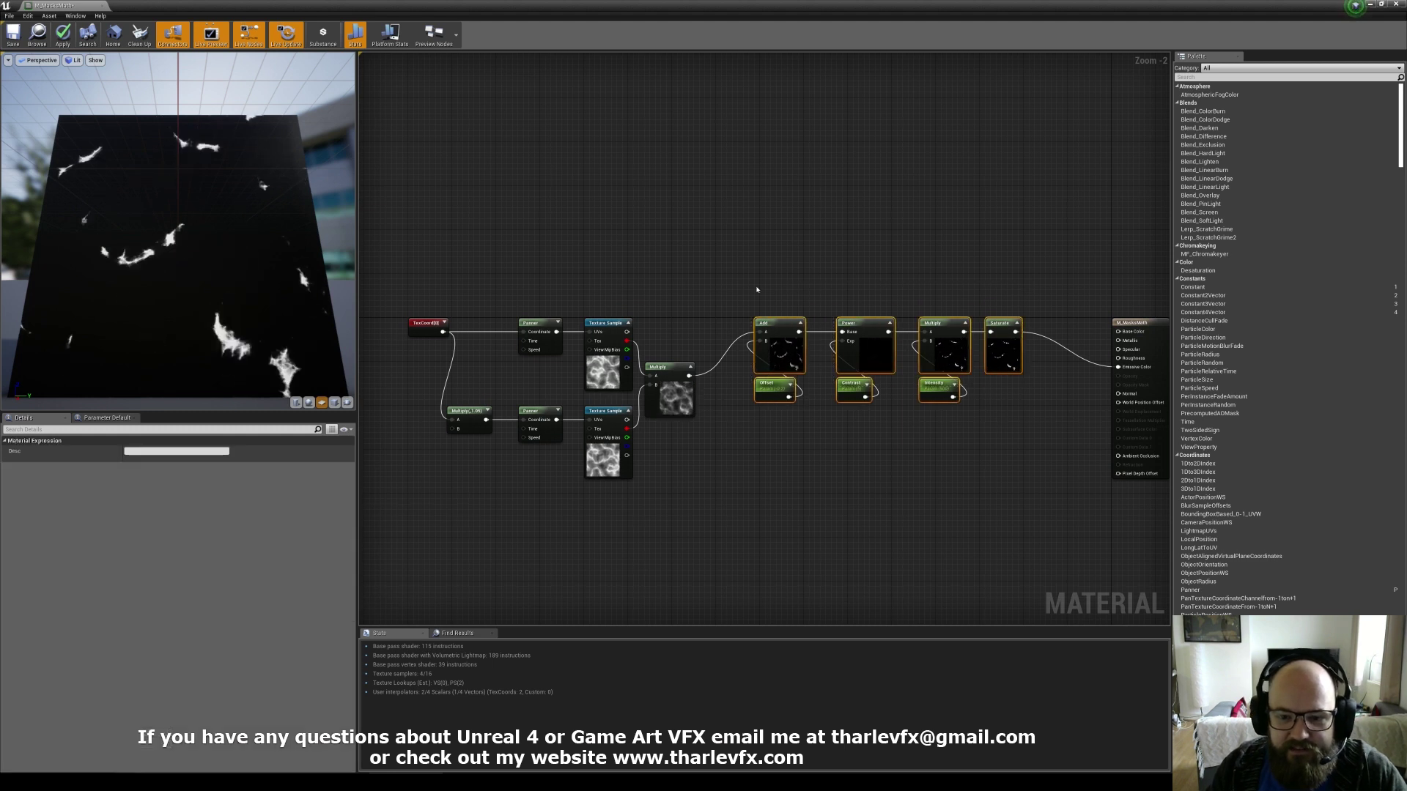
right_click_drag(985, 306, 892, 311)
scroll(891, 311, "up", 2)
left_click_drag(870, 276, 705, 458)
left_click_drag(657, 276, 572, 447)
left_click_drag(494, 407, 703, 346)
left_click_drag(645, 280, 594, 462)
left_click_drag(618, 368, 707, 558)
Shift the Power and intensity Multiply groups toward the noise and insert the Add node with Offset between that Multiply and Saturate.
left_click_drag(852, 299, 715, 433)
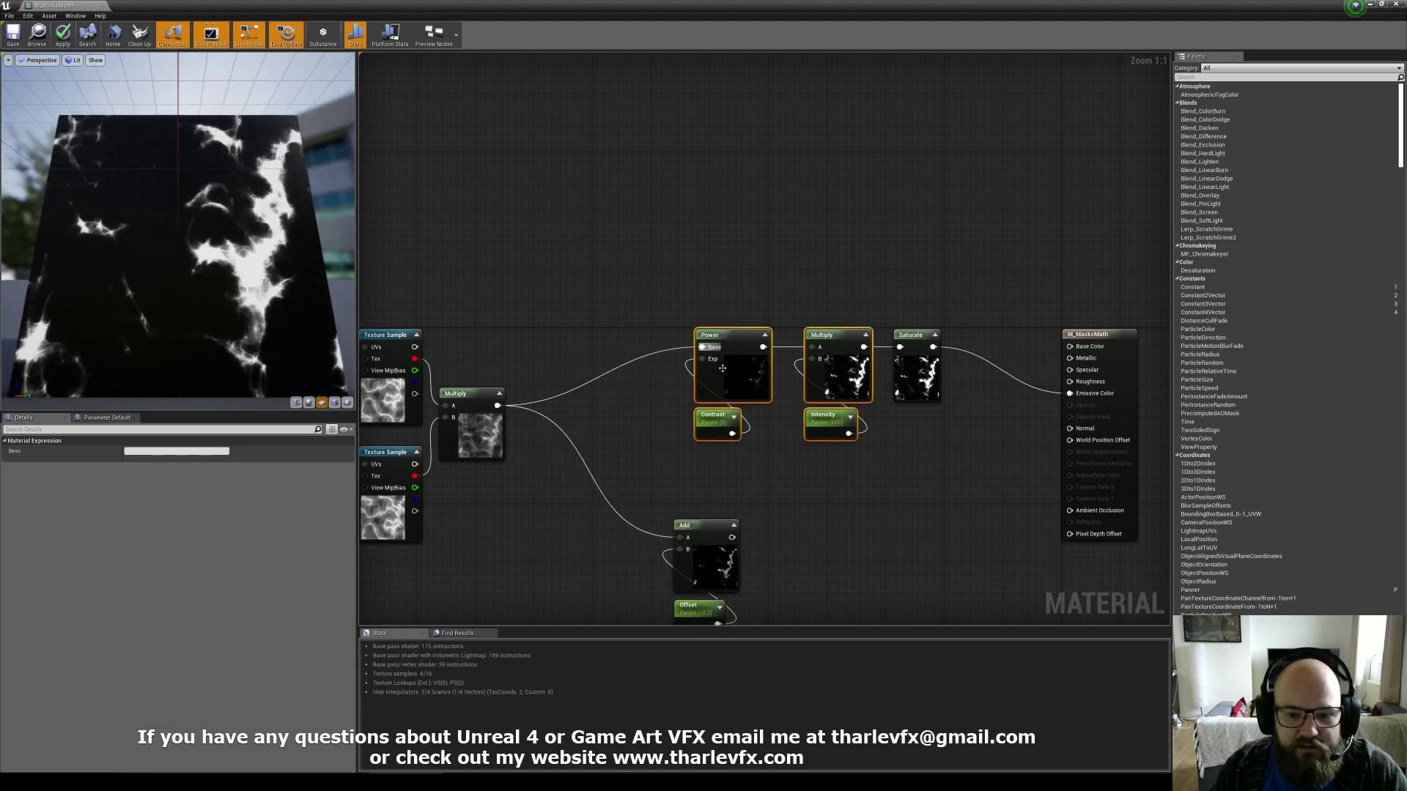
left_click_drag(739, 383, 599, 383)
left_click(748, 461)
right_click_drag(748, 463, 747, 342)
left_click_drag(744, 366, 689, 507)
left_click_drag(712, 436, 901, 226)
left_click(833, 231)
left_click_drag(854, 165, 795, 306)
left_click_drag(815, 257, 829, 257)
left_click(871, 254)
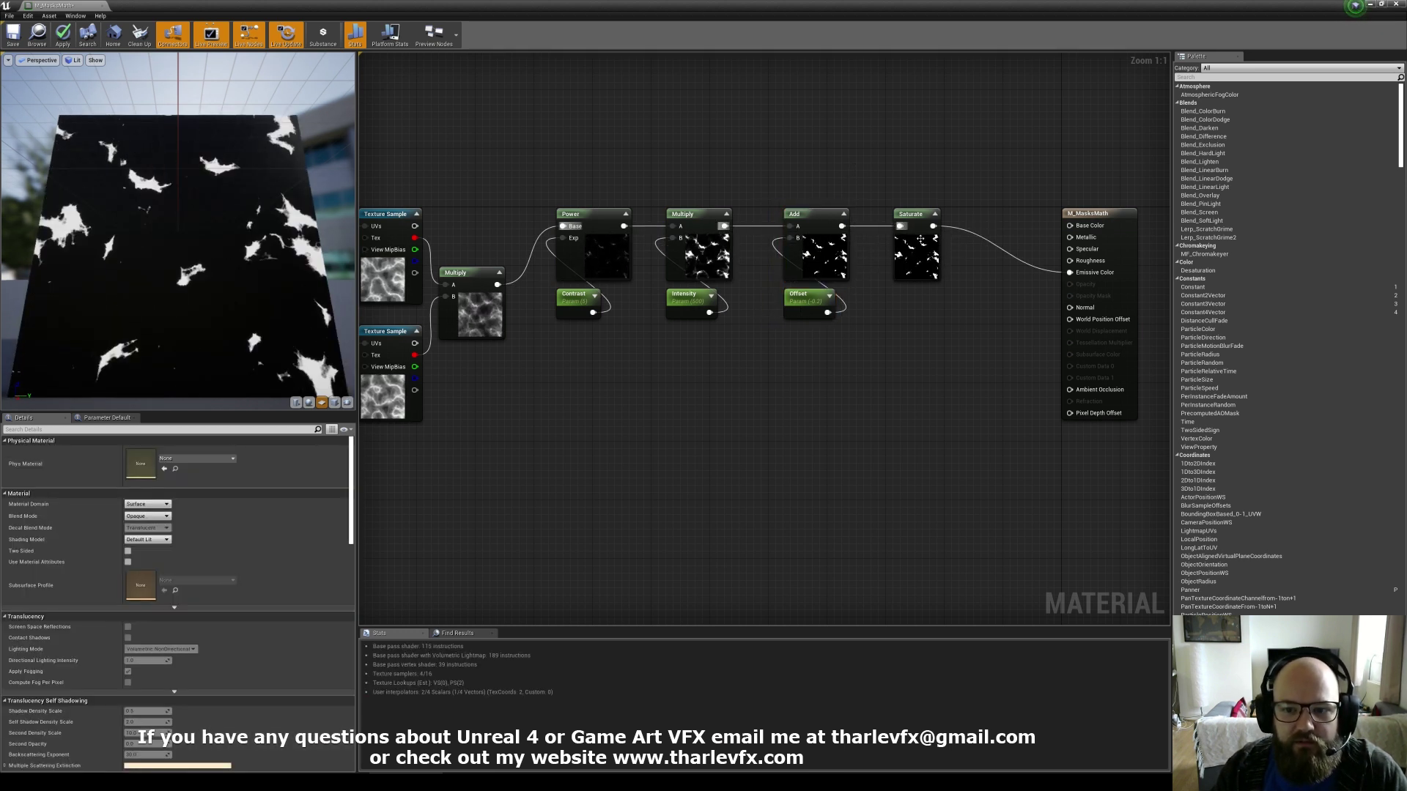
left_click(920, 247)
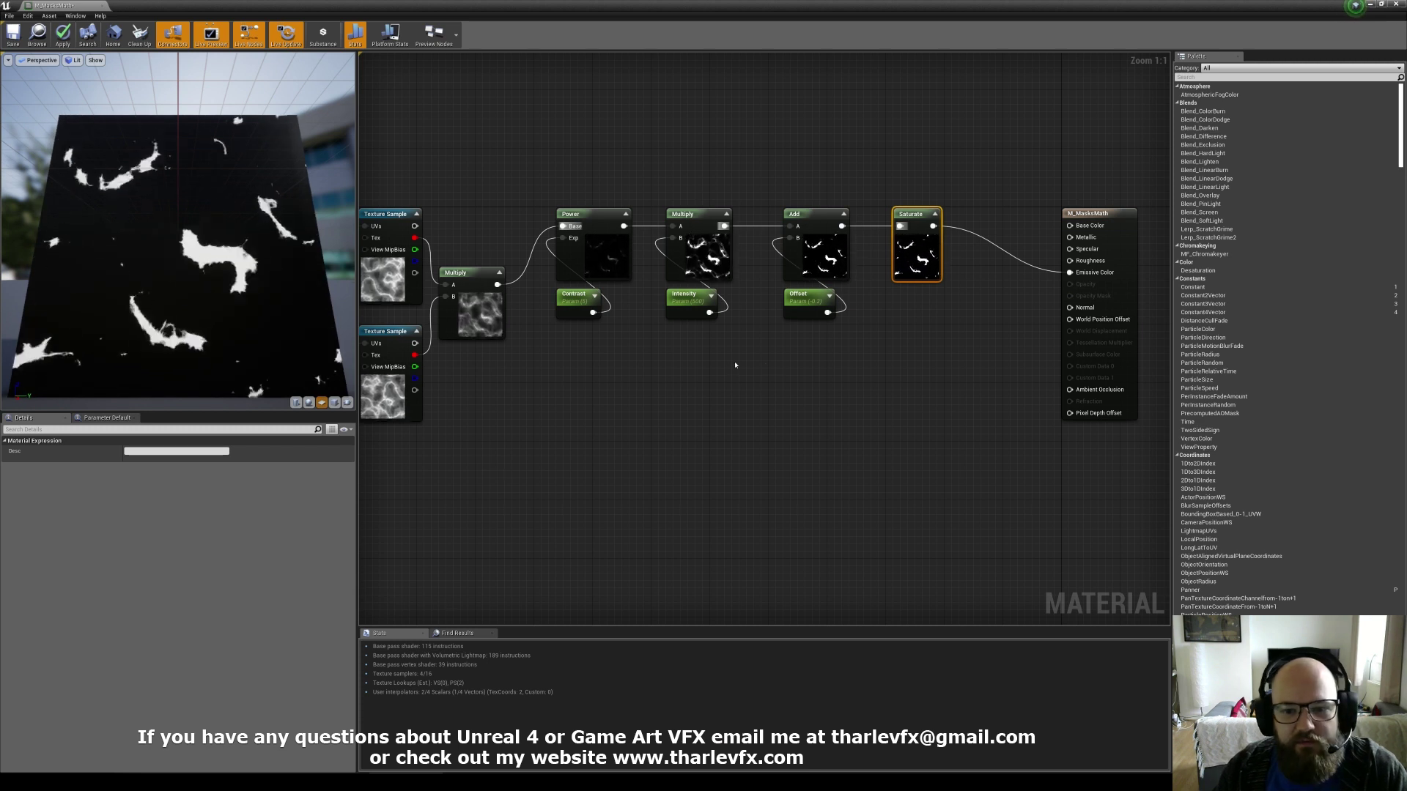
left_click(576, 300)
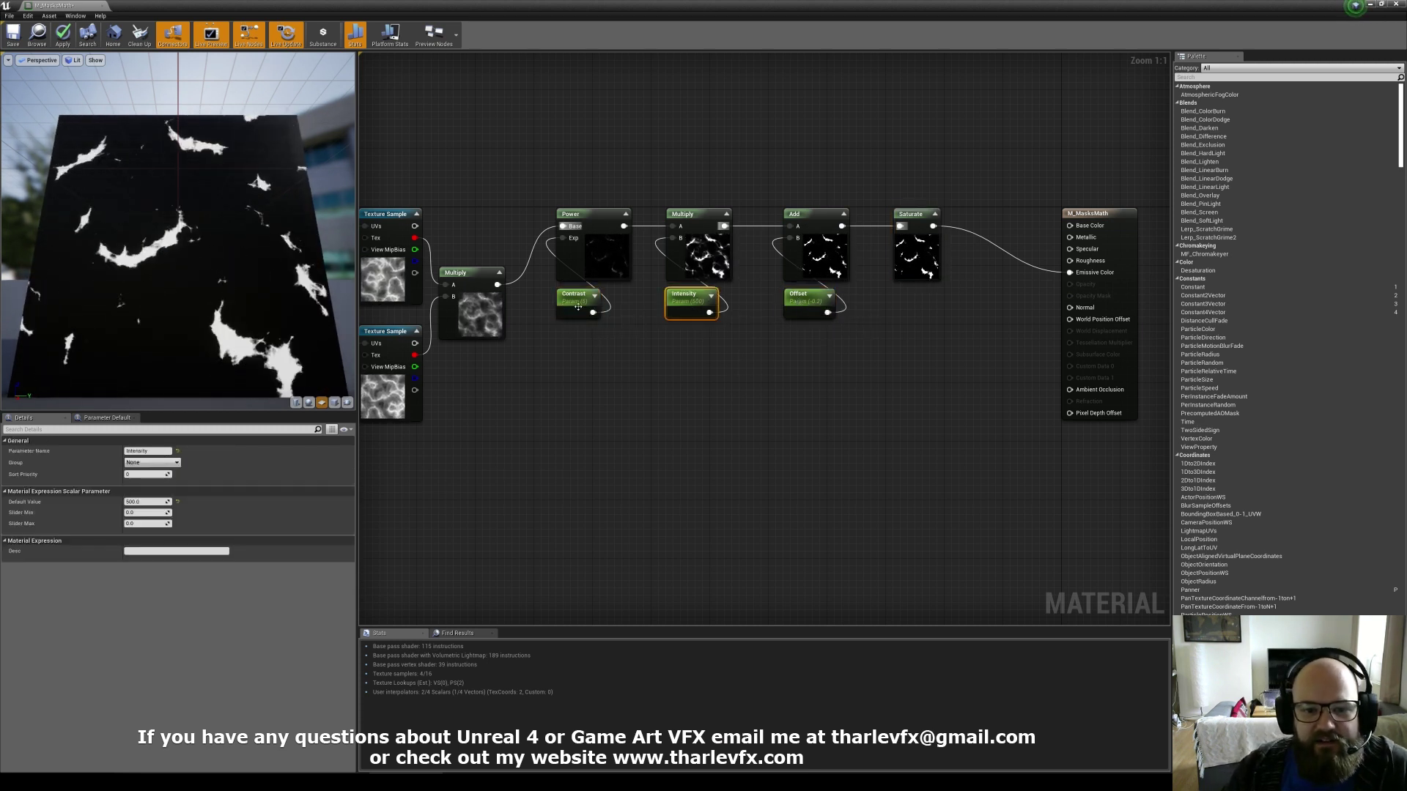
left_click(594, 358)
left_click(563, 293)
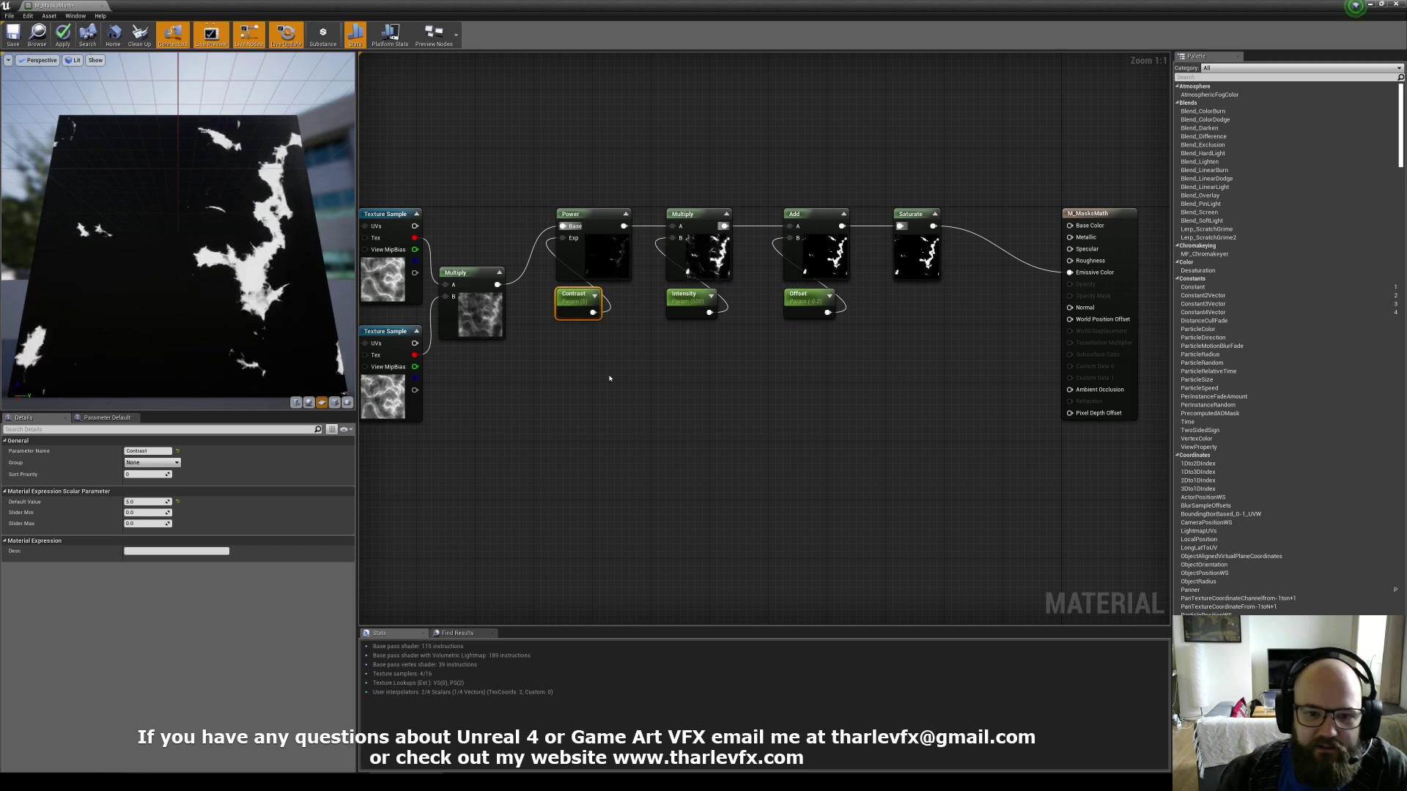
left_click(647, 333)
Set the default values of the Contrast and Intensity parameters to 1.
left_click(581, 307)
left_click(146, 502)
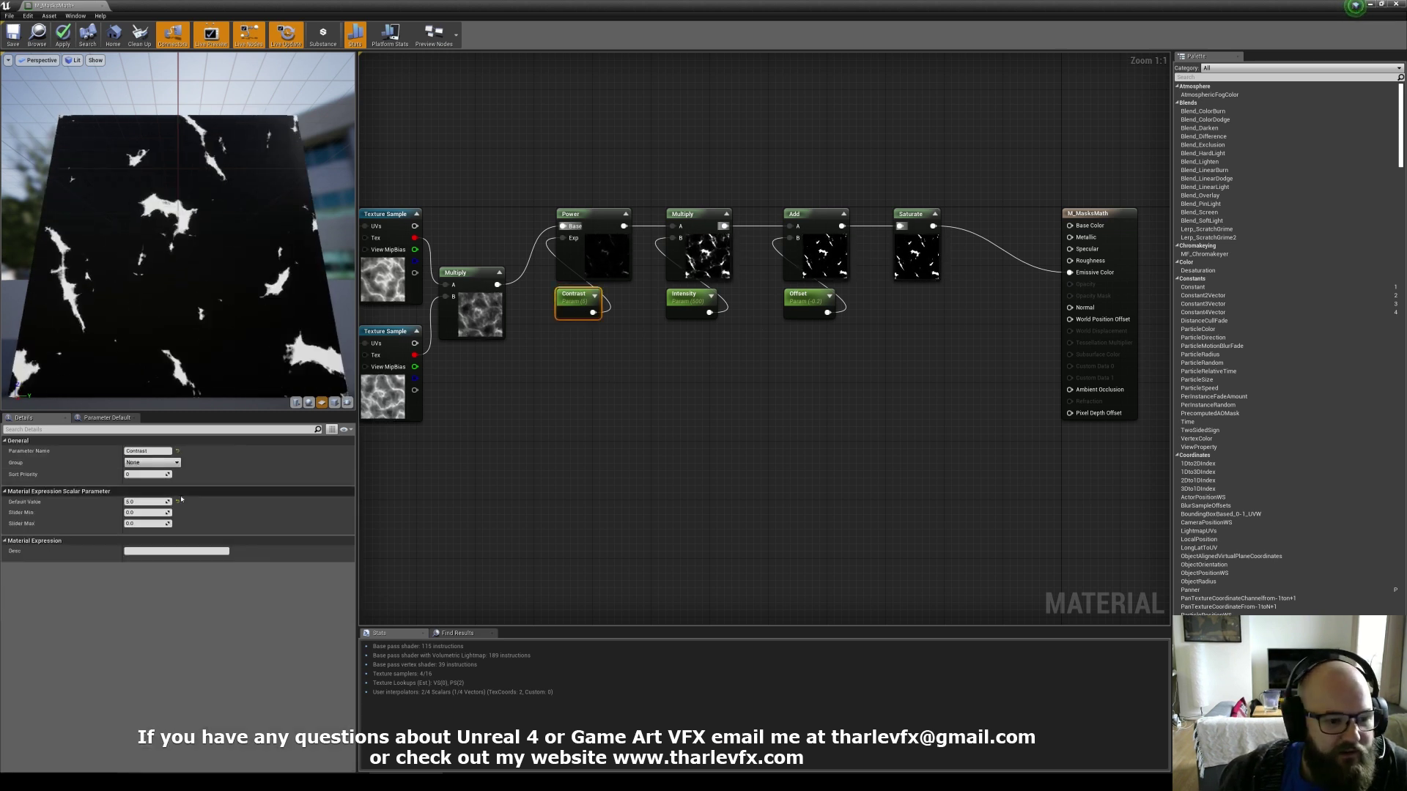
type("1")
key("Tab")
left_click(689, 305)
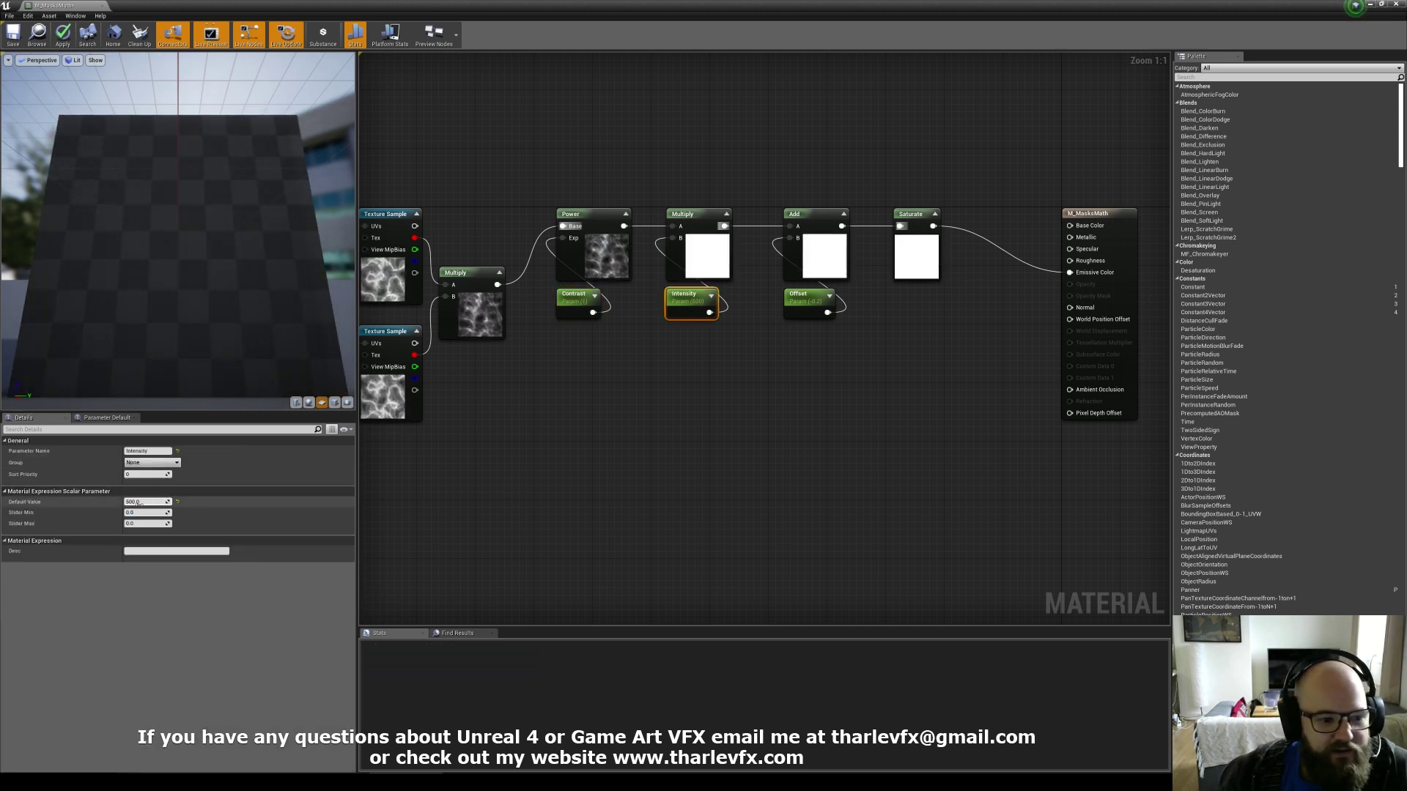
left_click(146, 502)
type("1")
key("Tab")
Set the Offset parameter's default value to 0.
left_click(806, 304)
left_click(146, 502)
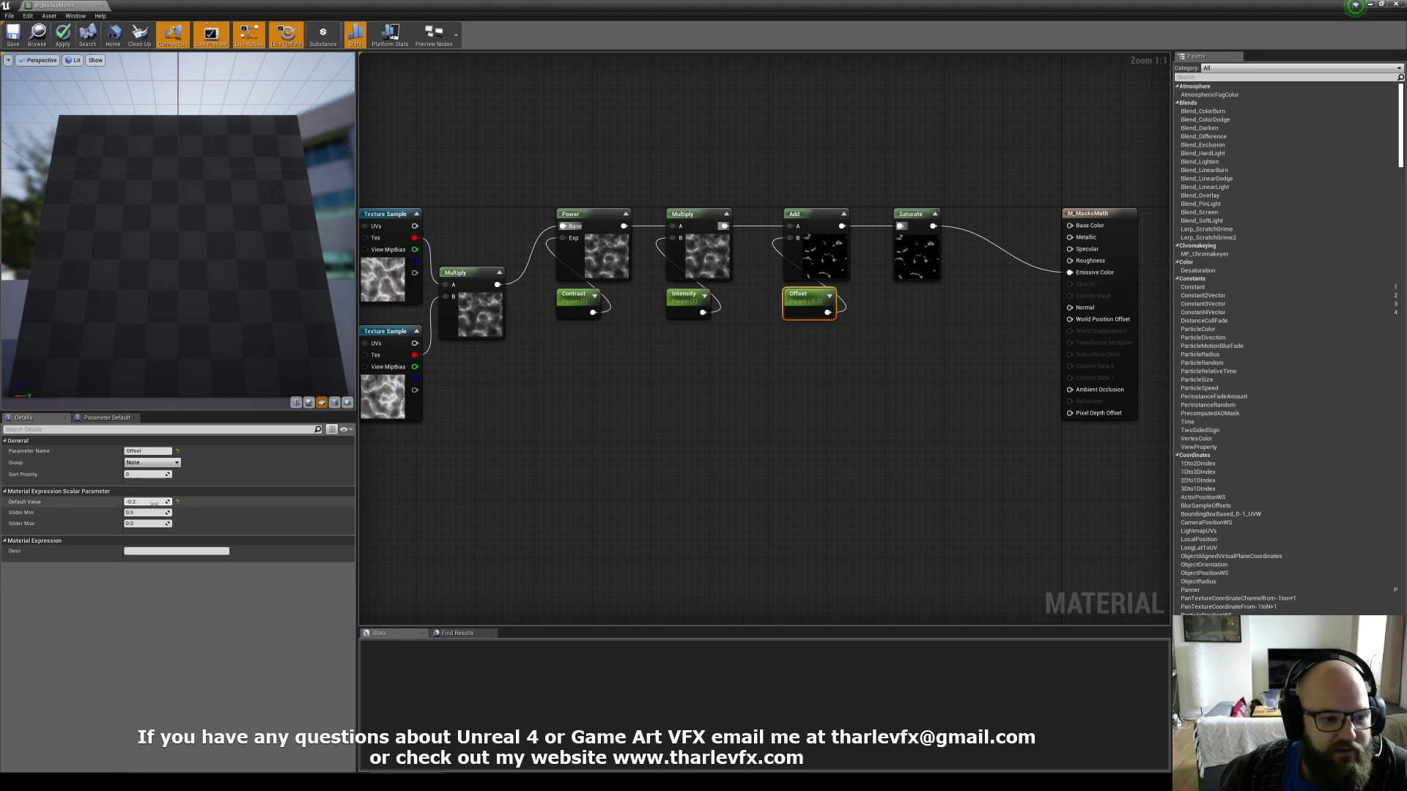
type("0")
key("Return")
left_click(527, 334)
left_click(576, 303)
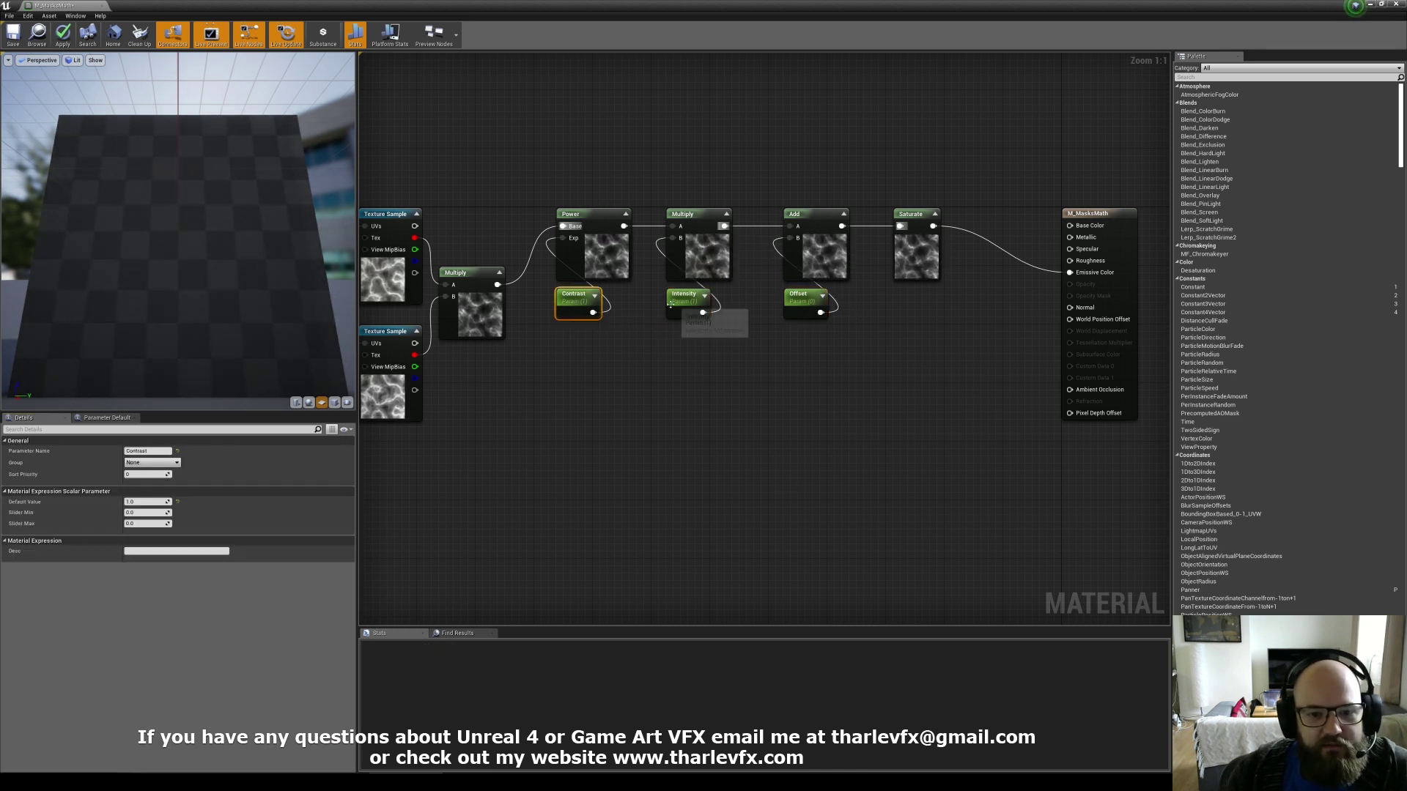
left_click(680, 302)
left_click(594, 305)
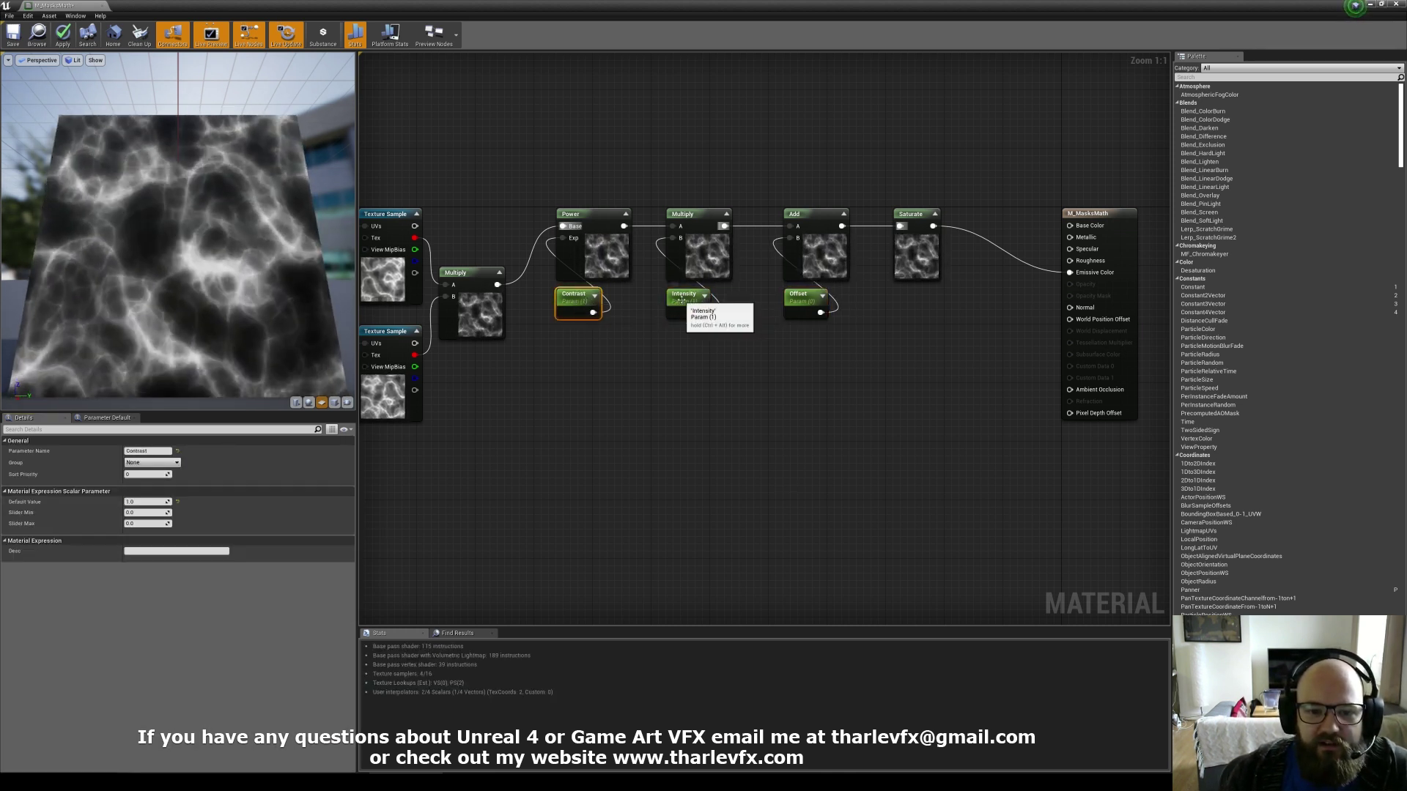
left_click(680, 301)
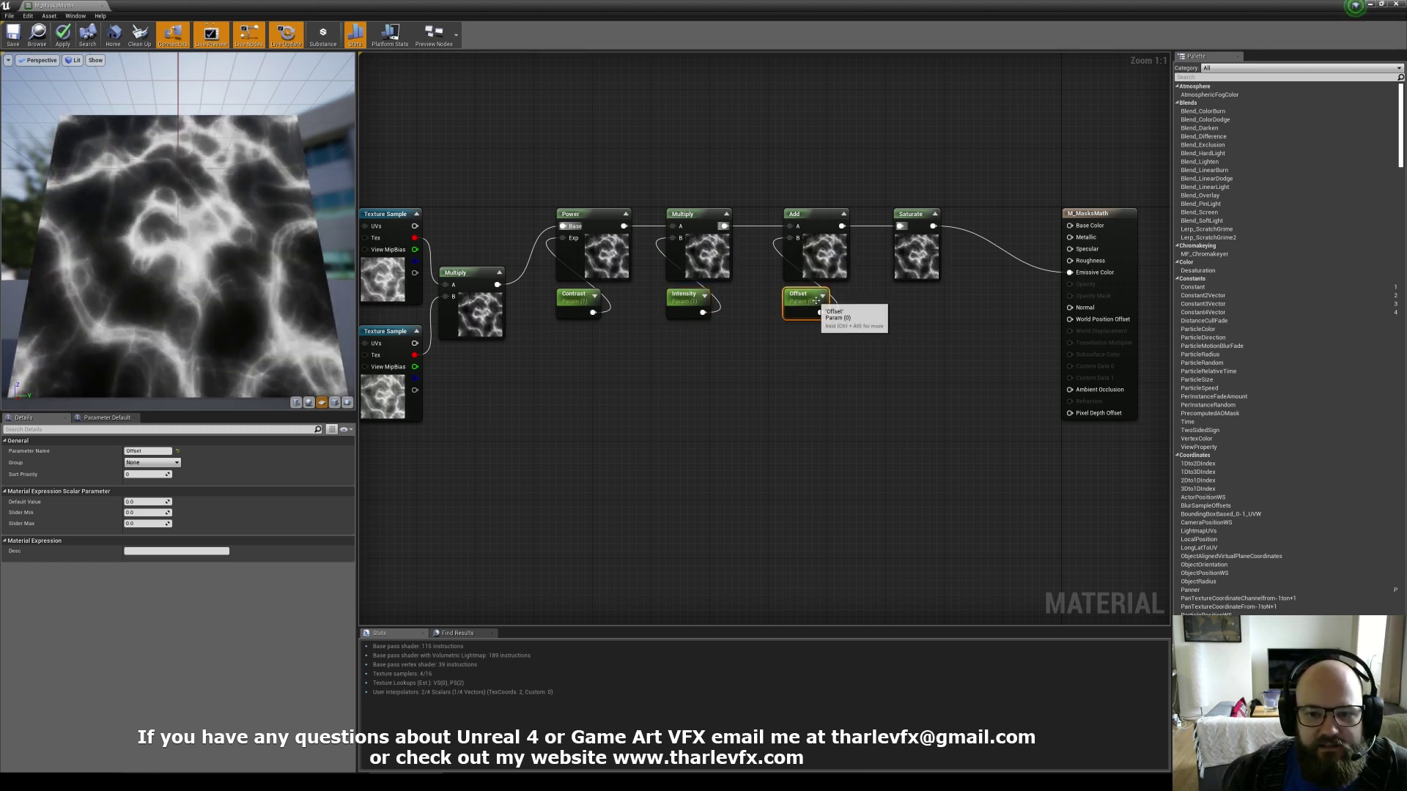
Set the Contrast parameter's default value to 3 and the Intensity parameter's to 50.
left_click(586, 304)
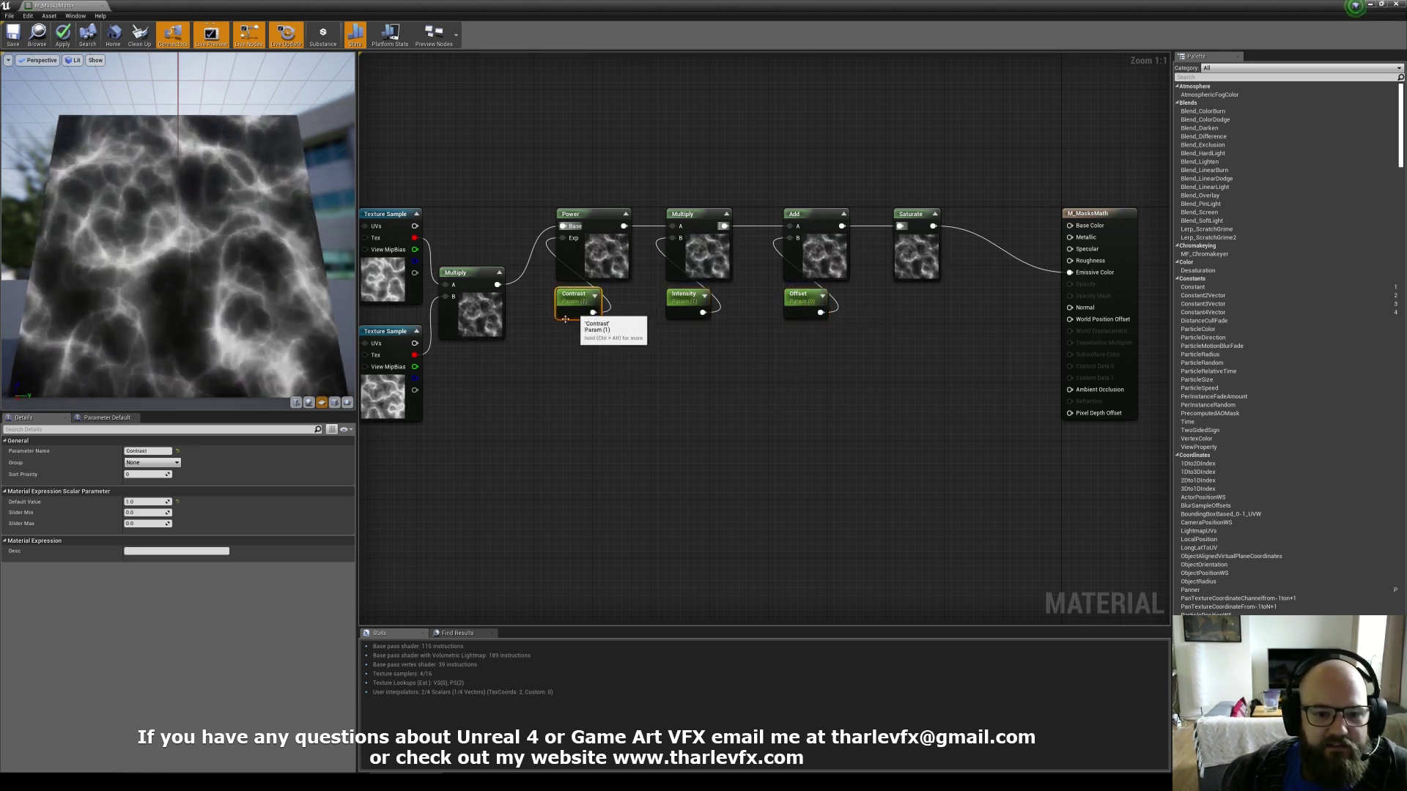
type("3")
key("Tab")
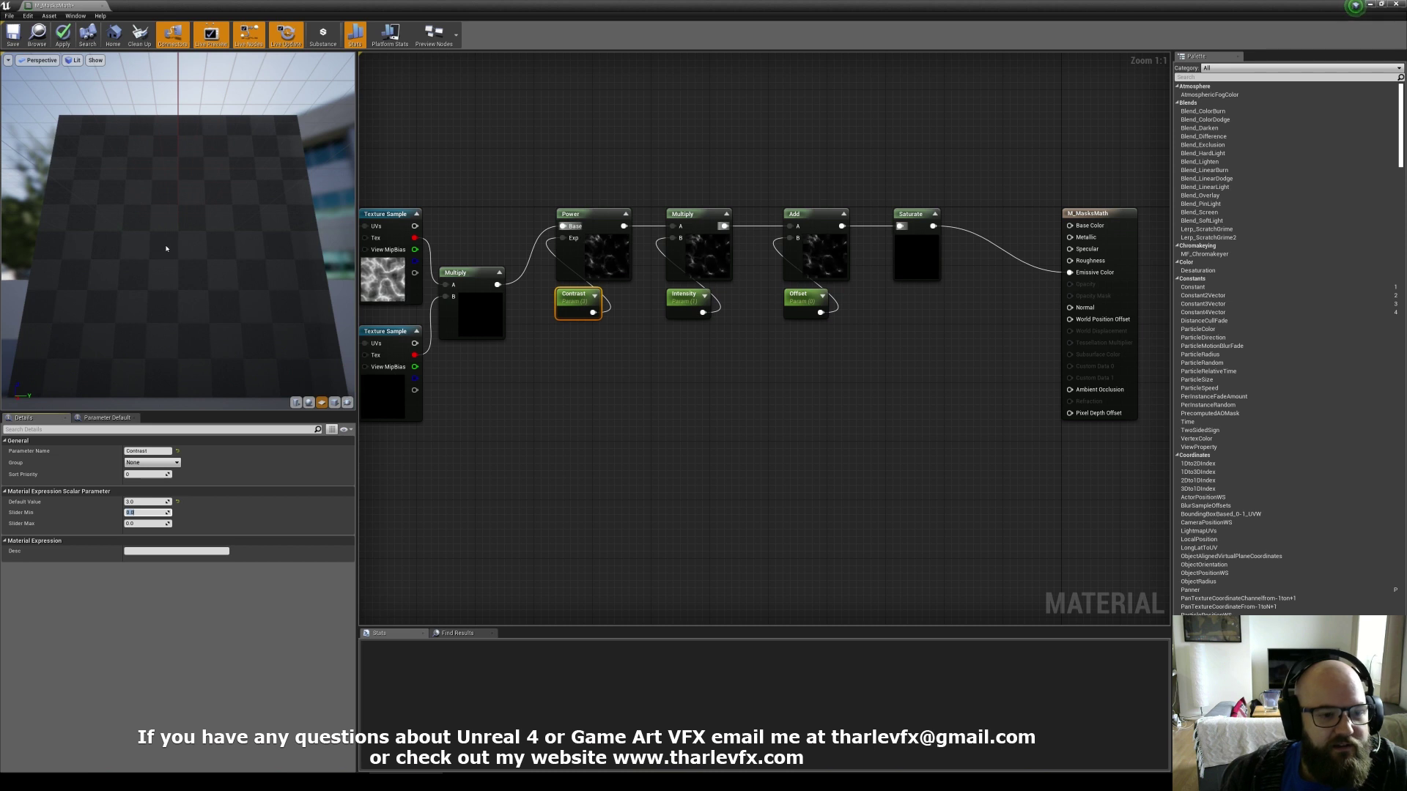
left_click(690, 301)
type("50")
key("Return")
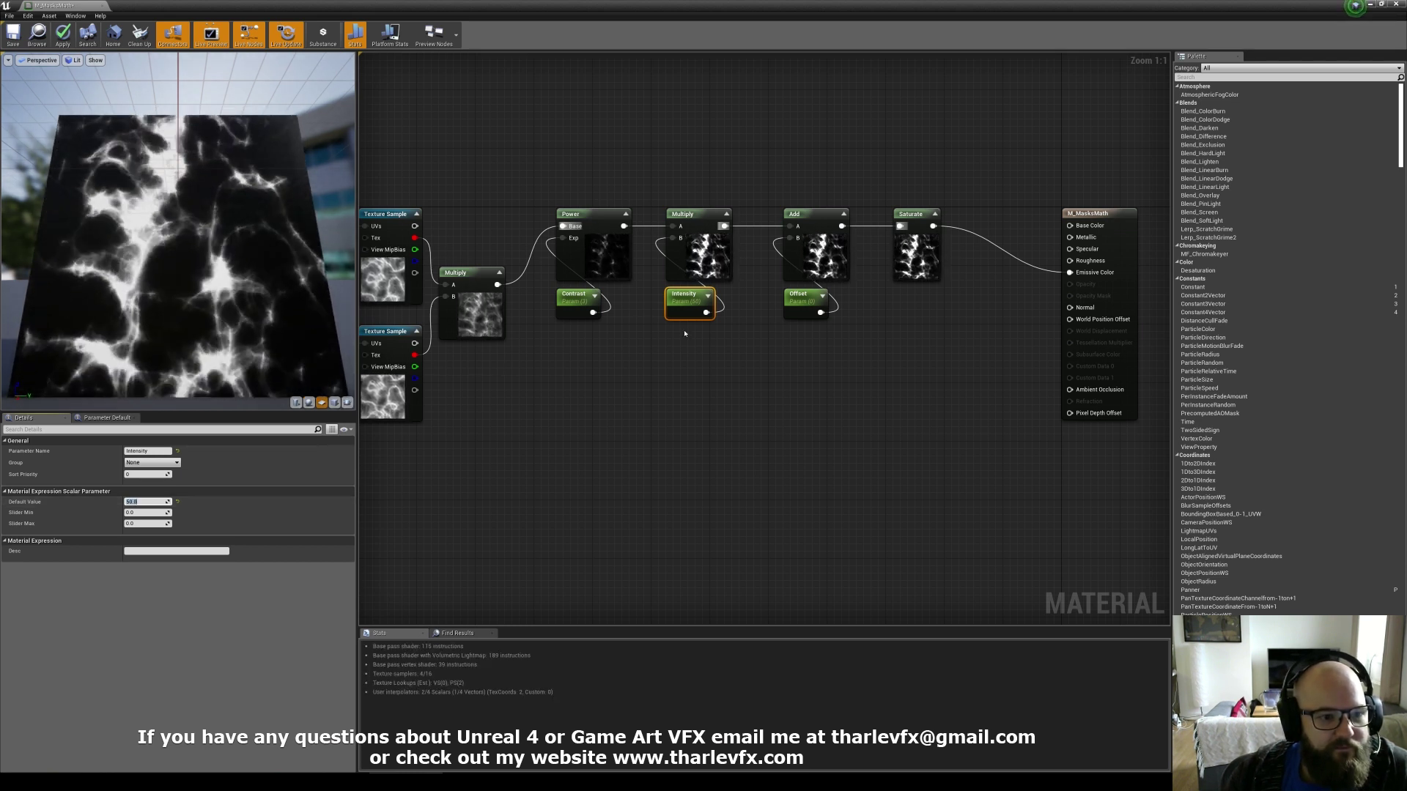
Lower the Offset parameter's default value to a negative number so the mask shrinks to its brightest areas.
left_click(799, 309)
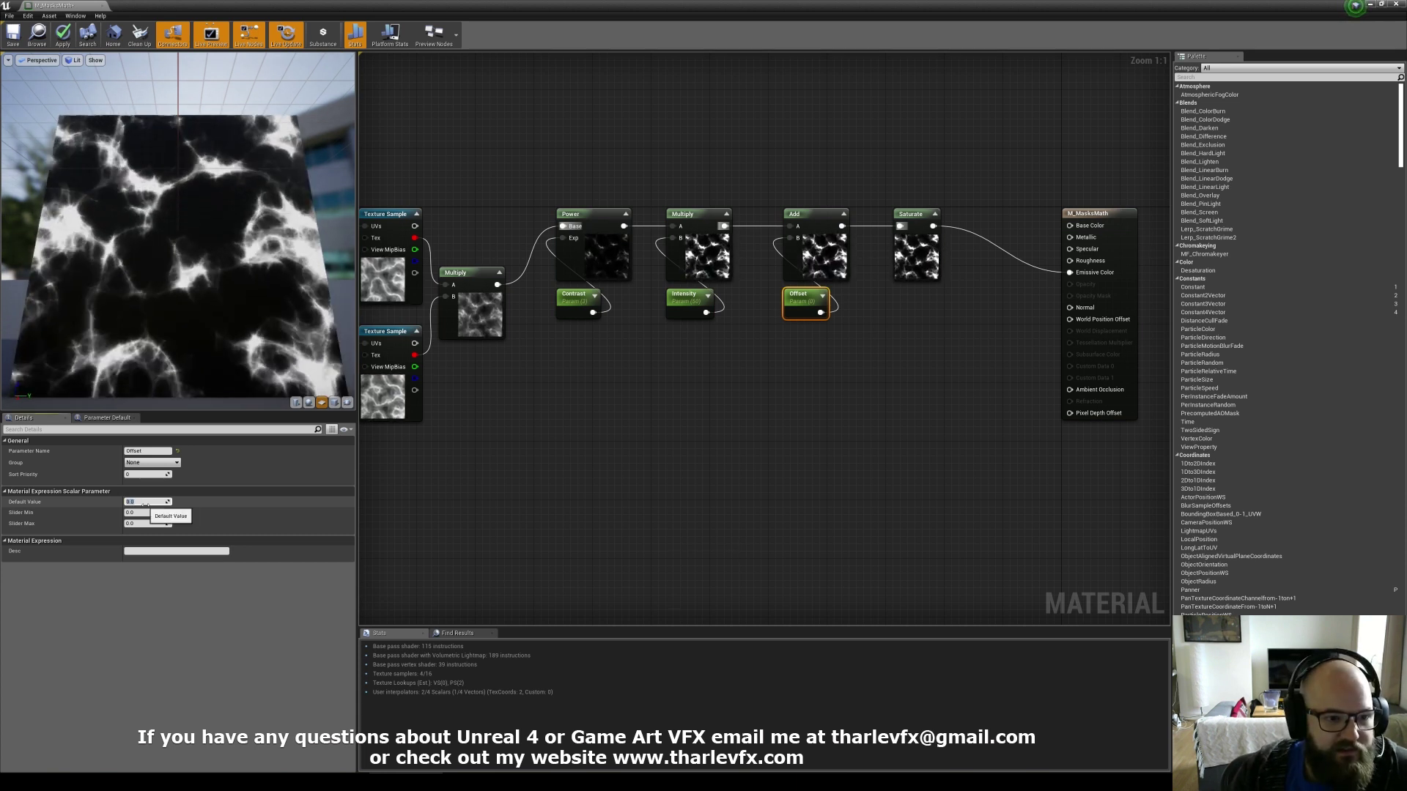
left_click(144, 503)
type("-0.2")
key("Return")
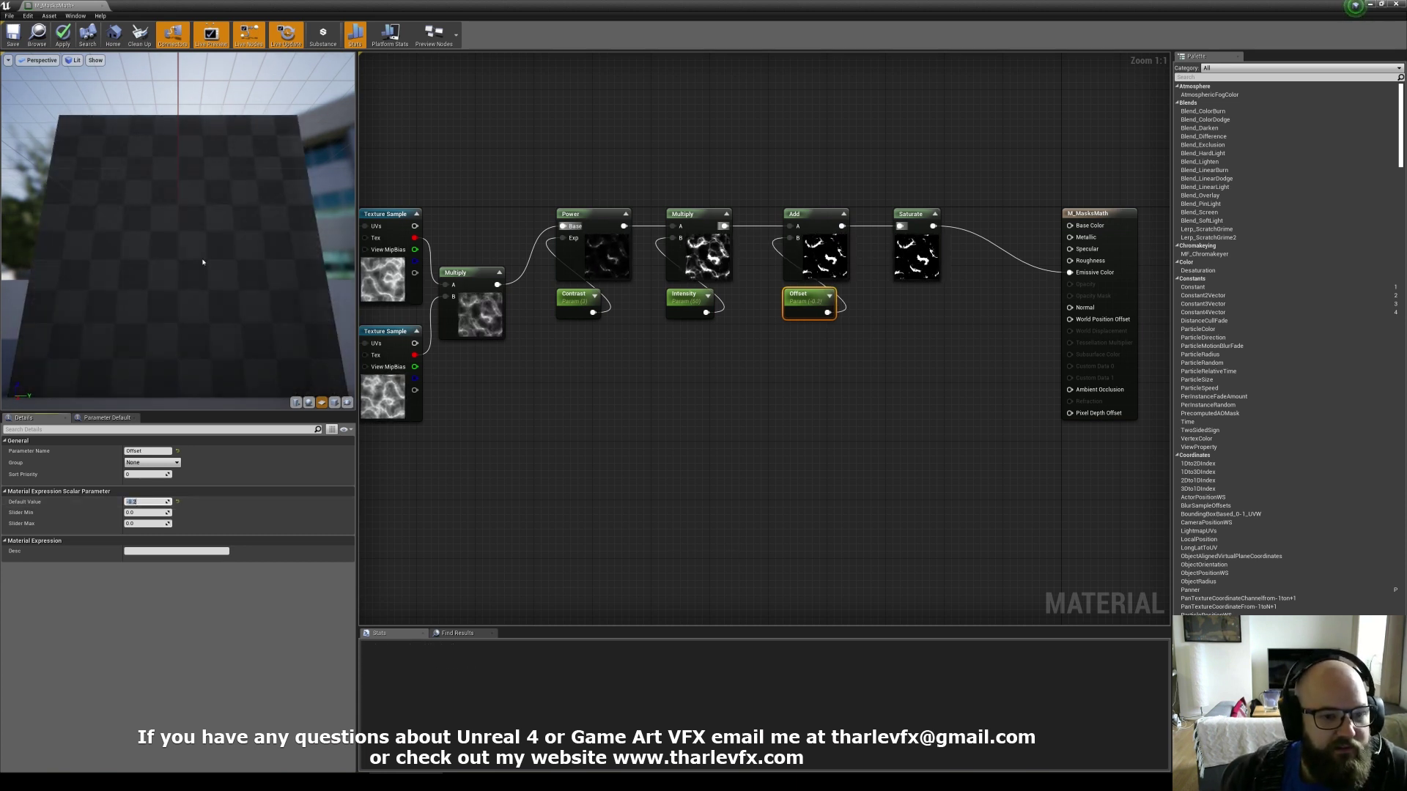
left_click(440, 166)
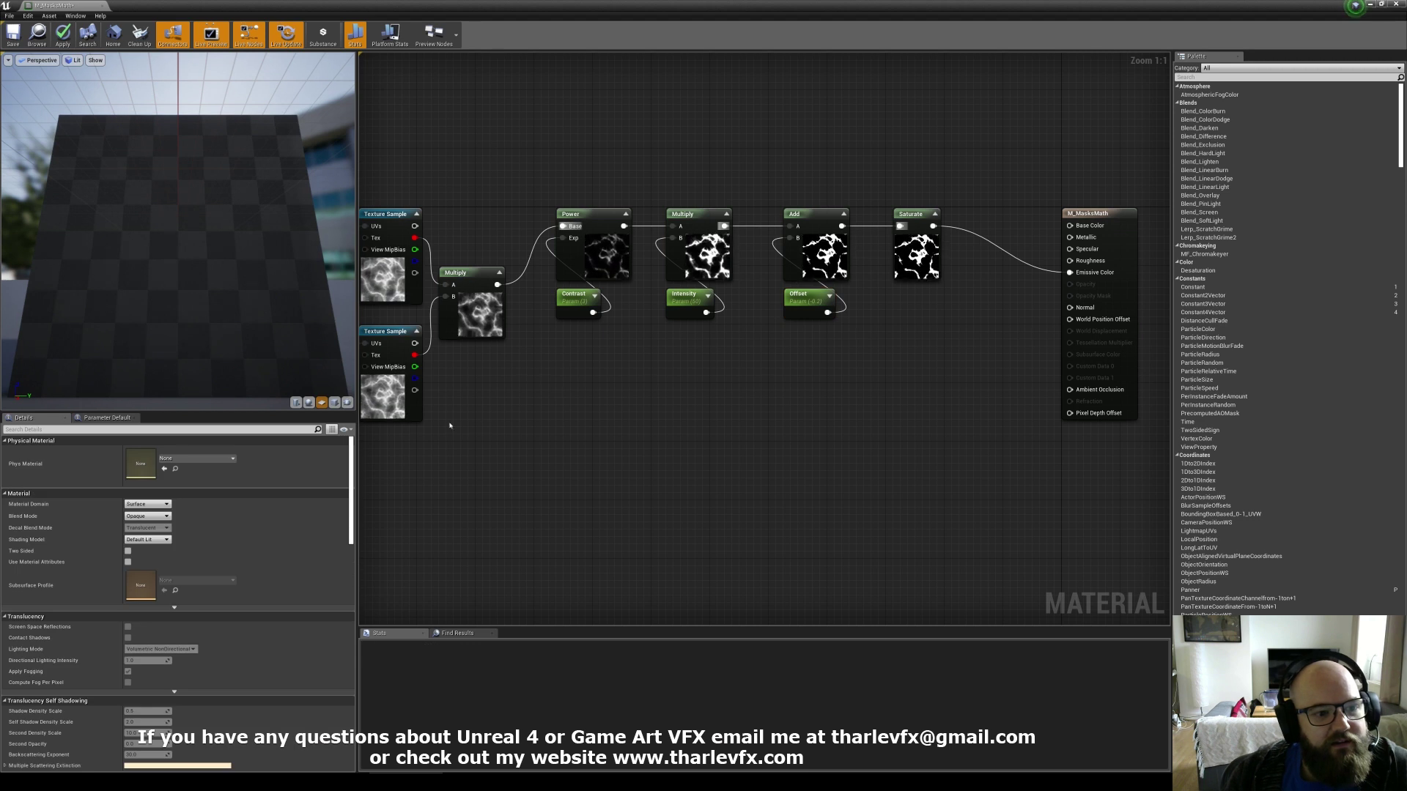
Review the complete mask node network from the TexCoord node through the panning noises to Saturate.
right_click_drag(938, 362, 982, 437)
scroll(953, 450, "down", 1)
right_click_drag(922, 392, 958, 362)
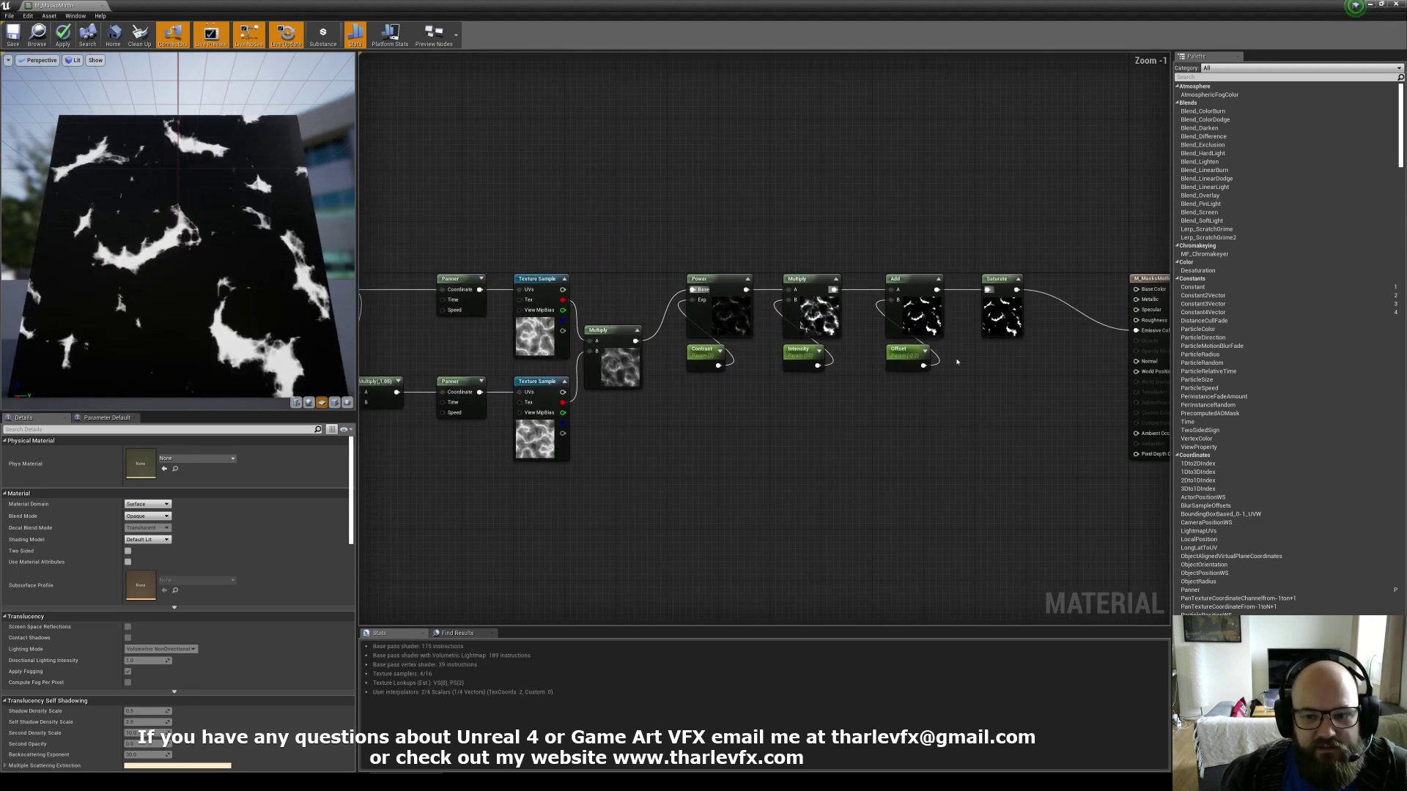
scroll(896, 275, "down", 1)
right_click_drag(864, 230, 864, 284)
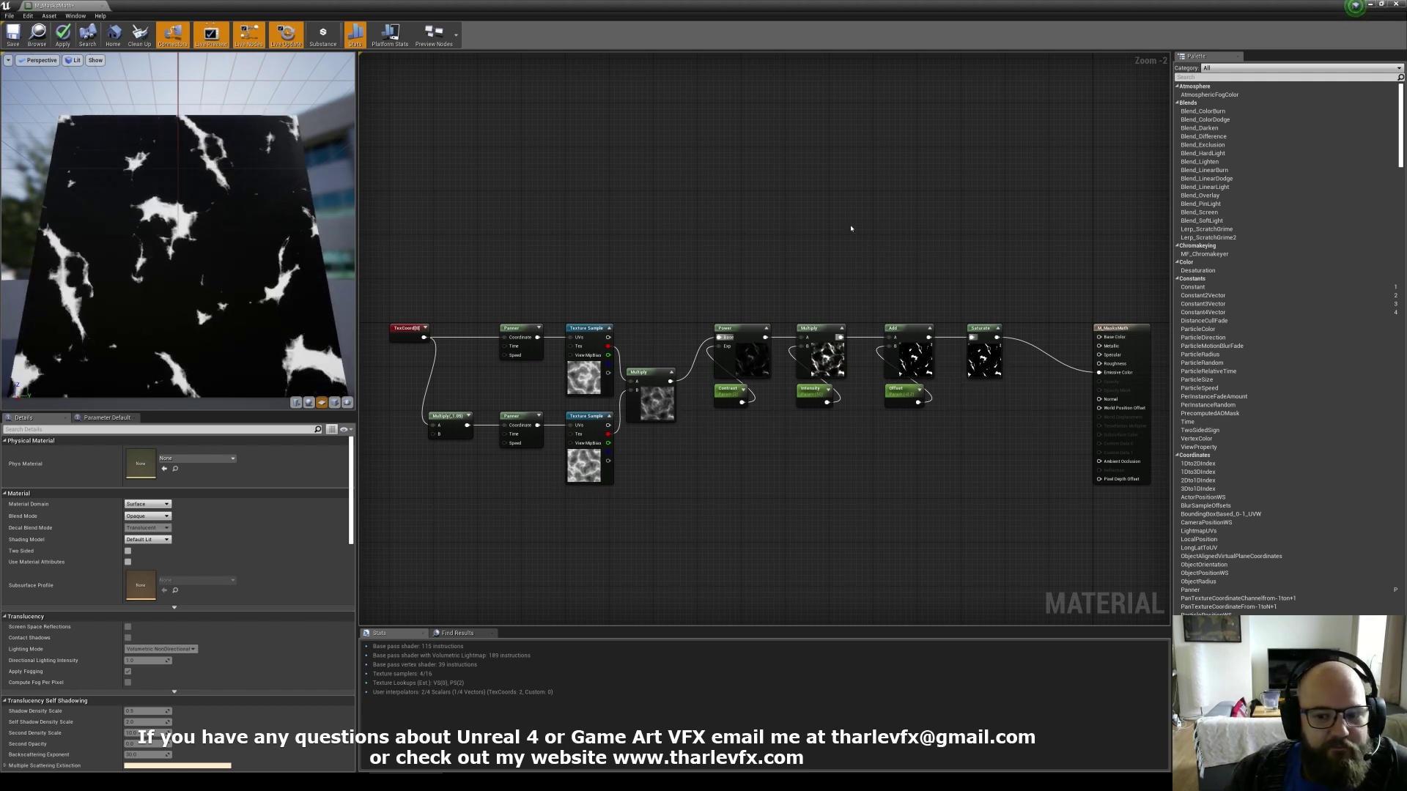
right_click_drag(851, 228, 850, 239)
left_click_drag(1023, 275, 412, 532)
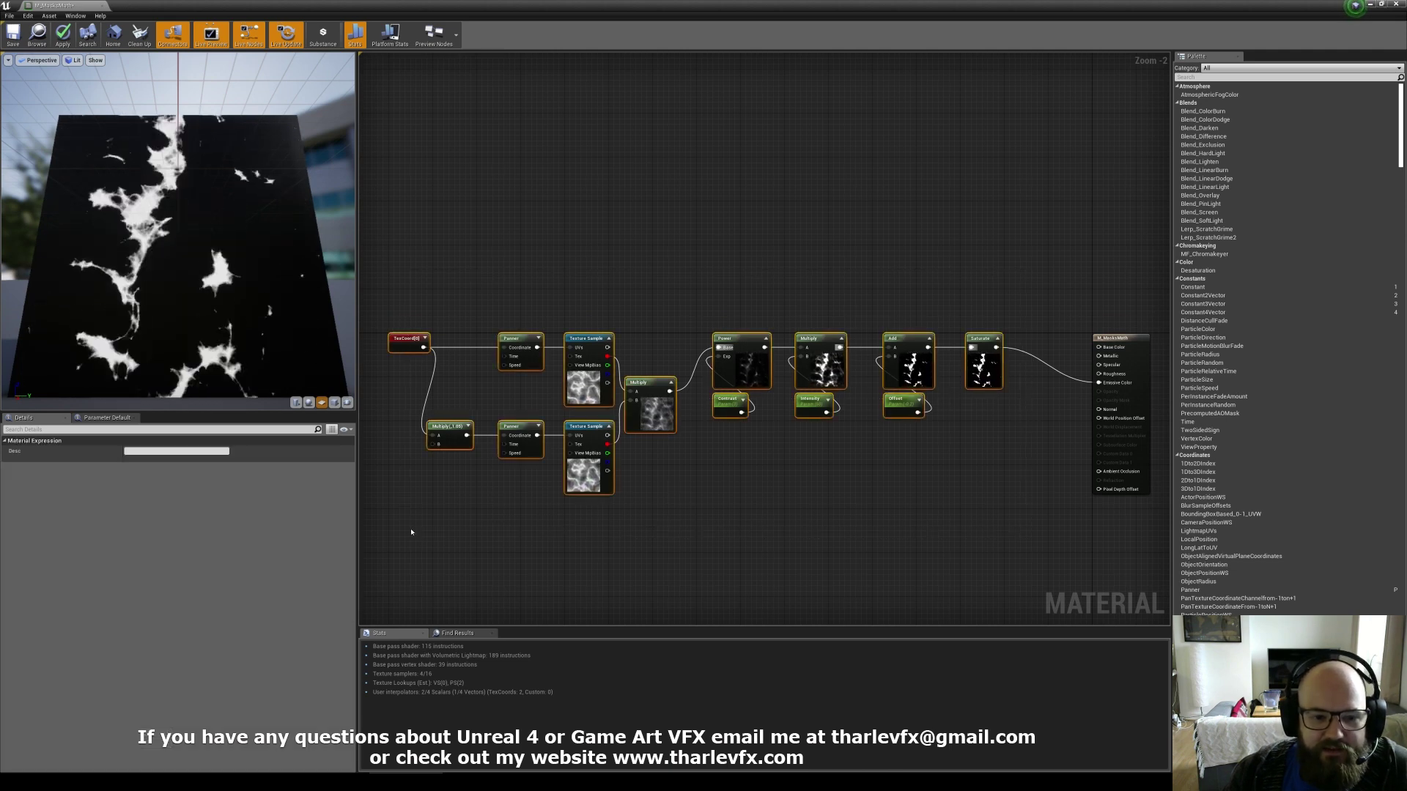
left_click(742, 521)
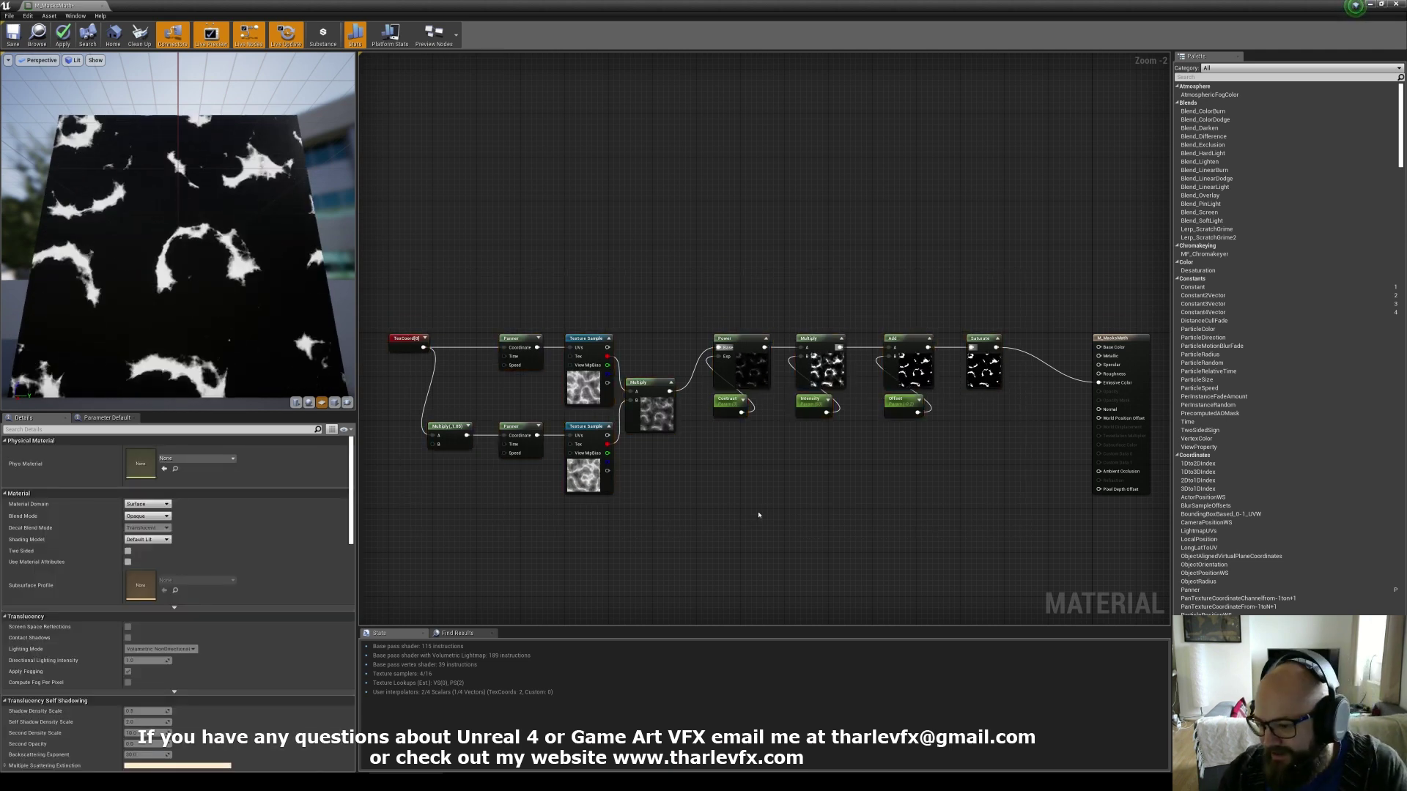